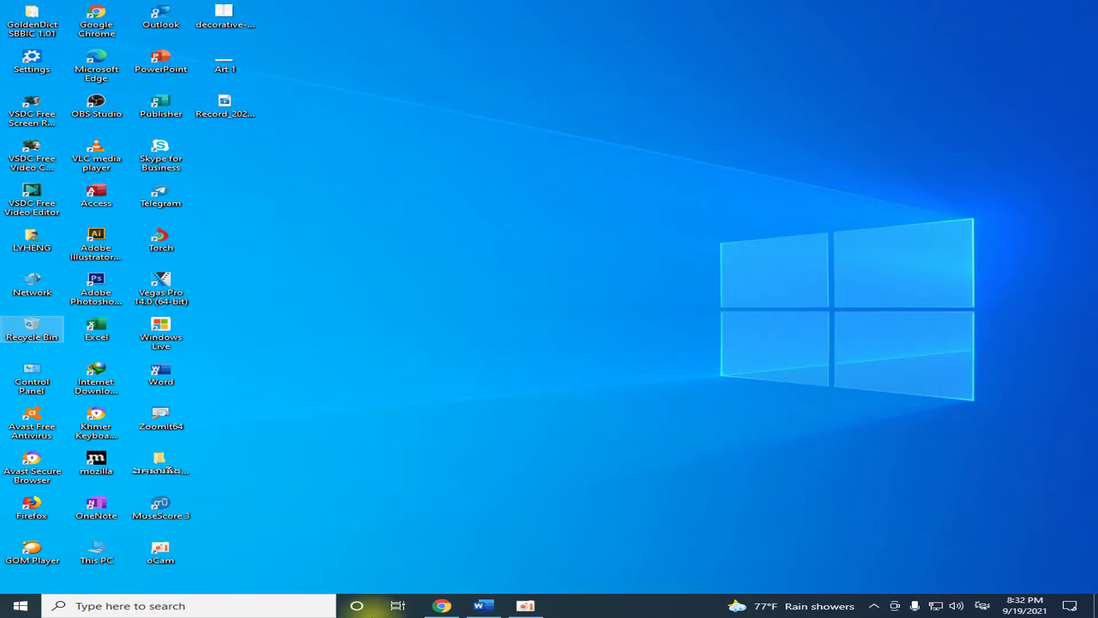
- Bring the Word register document up, zoom to 95%, and place the cursor below the table
{"action": "left_click", "coordinate": [484, 605]}
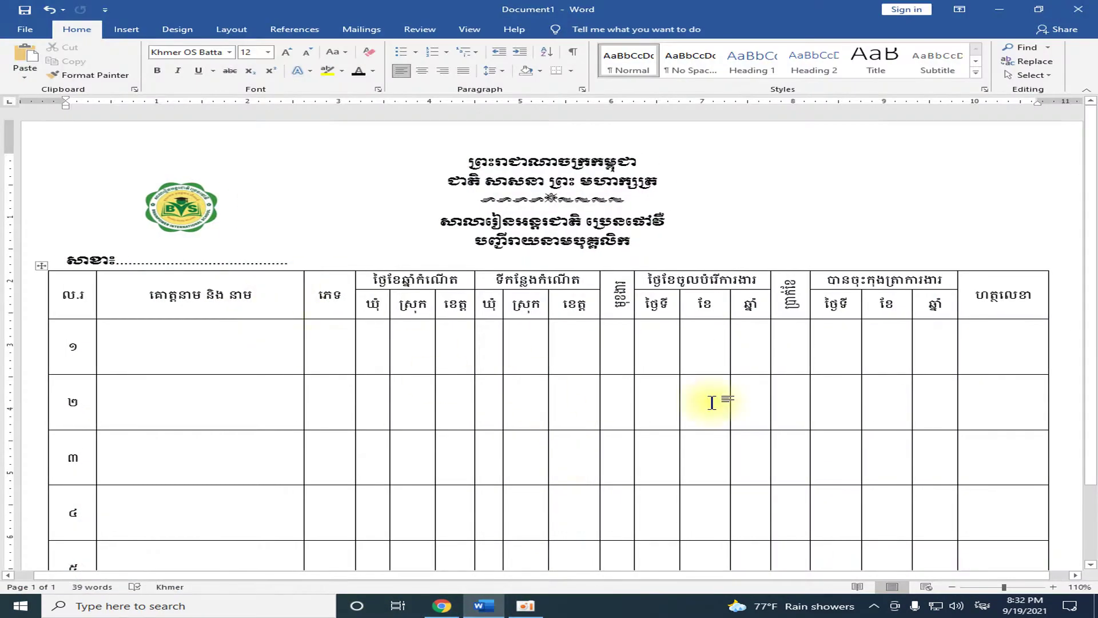
{"action": "scroll", "coordinate": [769, 396], "scroll_direction": "down", "scroll_amount": 3}
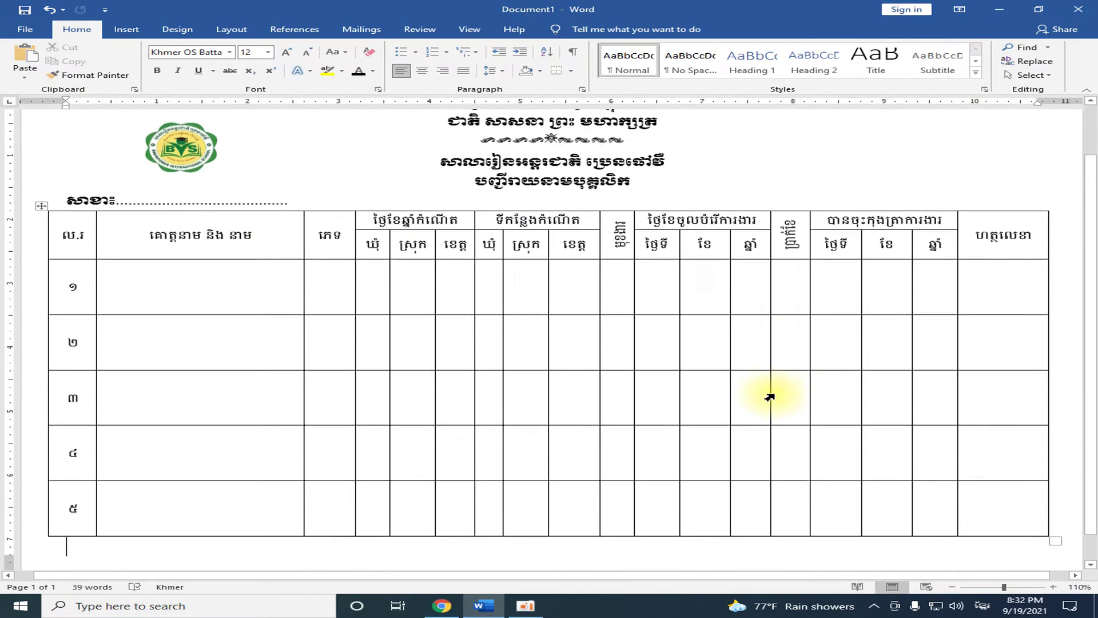
{"action": "scroll", "coordinate": [769, 397], "scroll_direction": "up", "scroll_amount": 3}
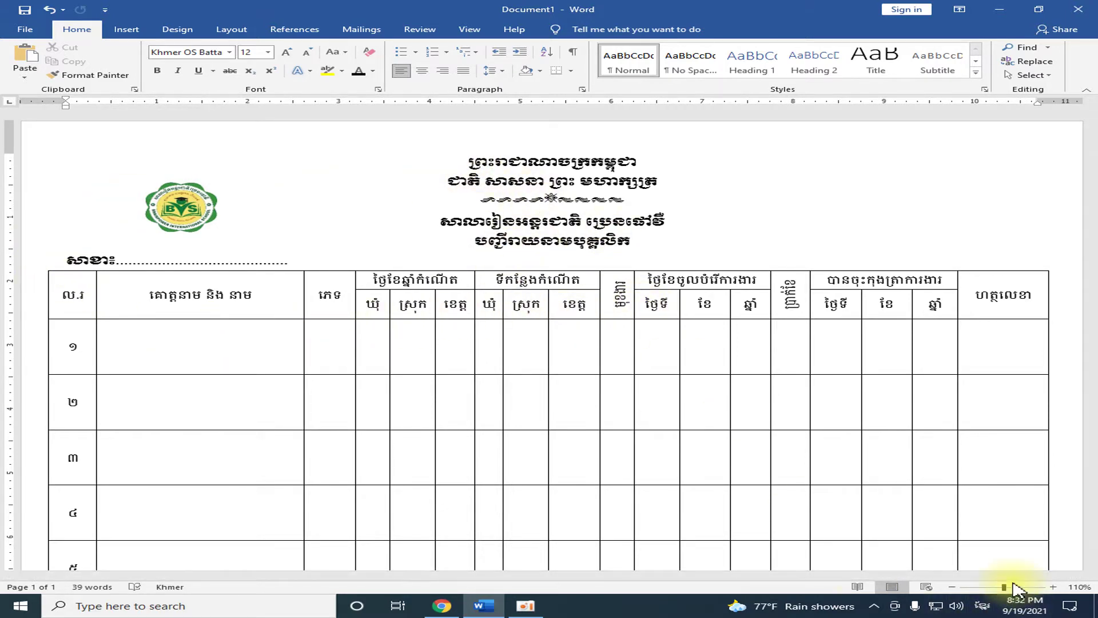
{"action": "left_click_drag", "start_coordinate": [1012, 585], "coordinate": [1001, 586]}
{"action": "left_click", "coordinate": [776, 531]}
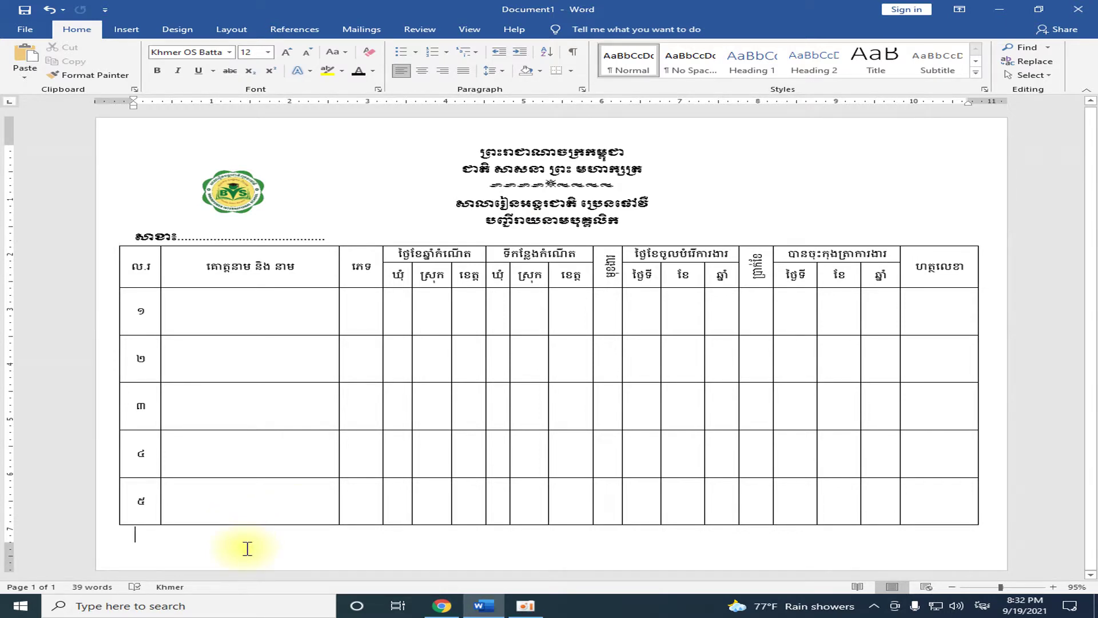
- Insert a page break after the register table to start a blank second page
{"action": "key", "text": "Return"}
{"action": "scroll", "coordinate": [256, 548], "scroll_direction": "down", "scroll_amount": 2}
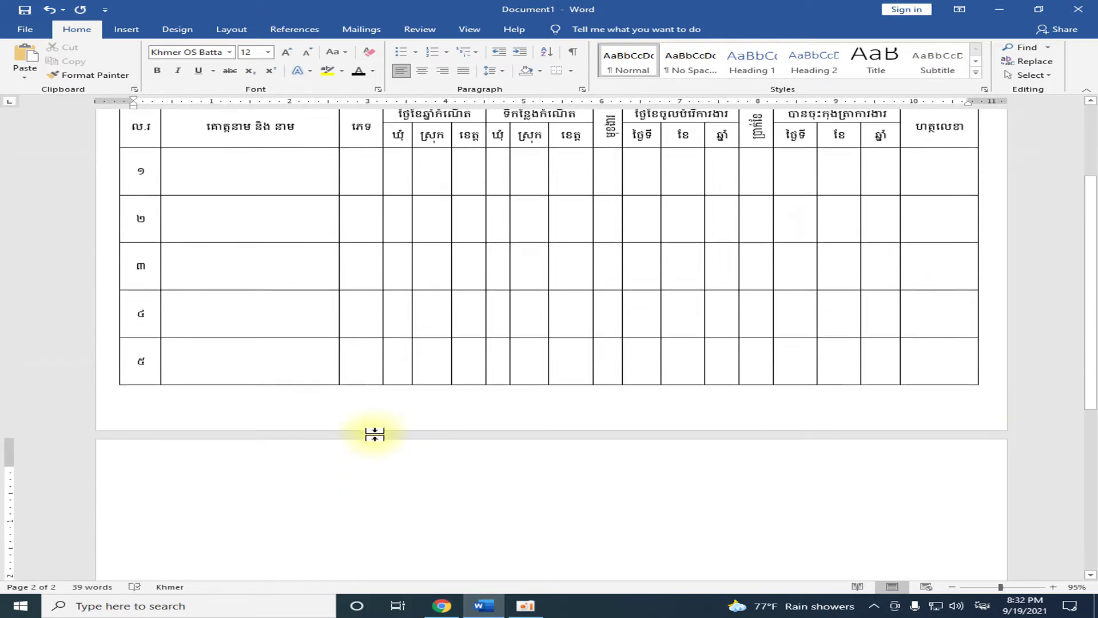
{"action": "scroll", "coordinate": [372, 436], "scroll_direction": "down", "scroll_amount": 5}
{"action": "scroll", "coordinate": [400, 417], "scroll_direction": "down", "scroll_amount": 3}
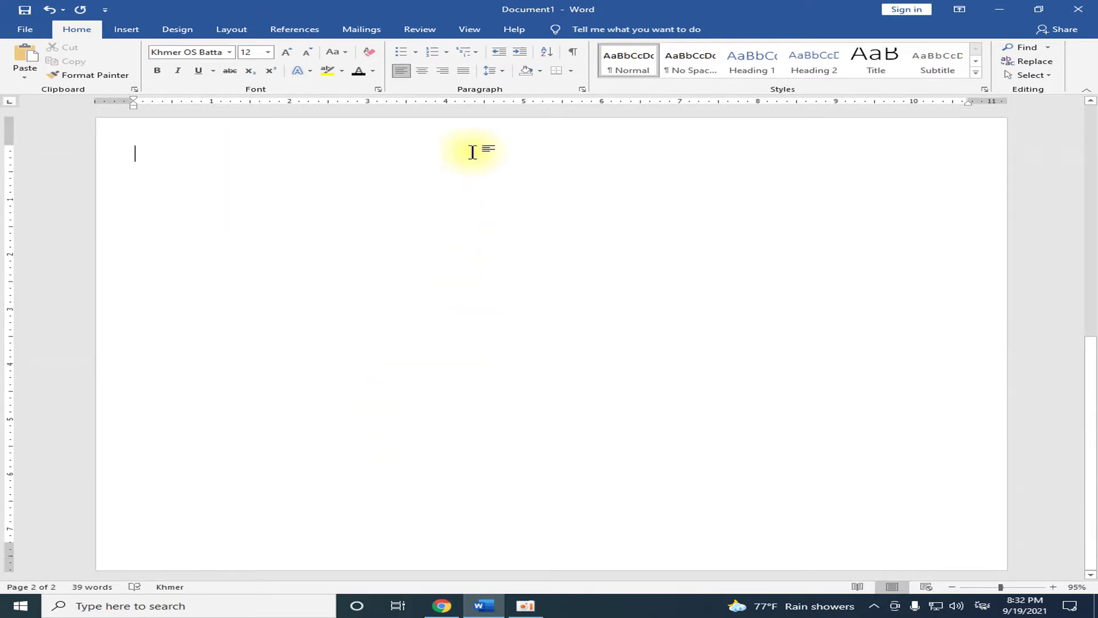
{"action": "scroll", "coordinate": [645, 359], "scroll_direction": "up", "scroll_amount": 1}
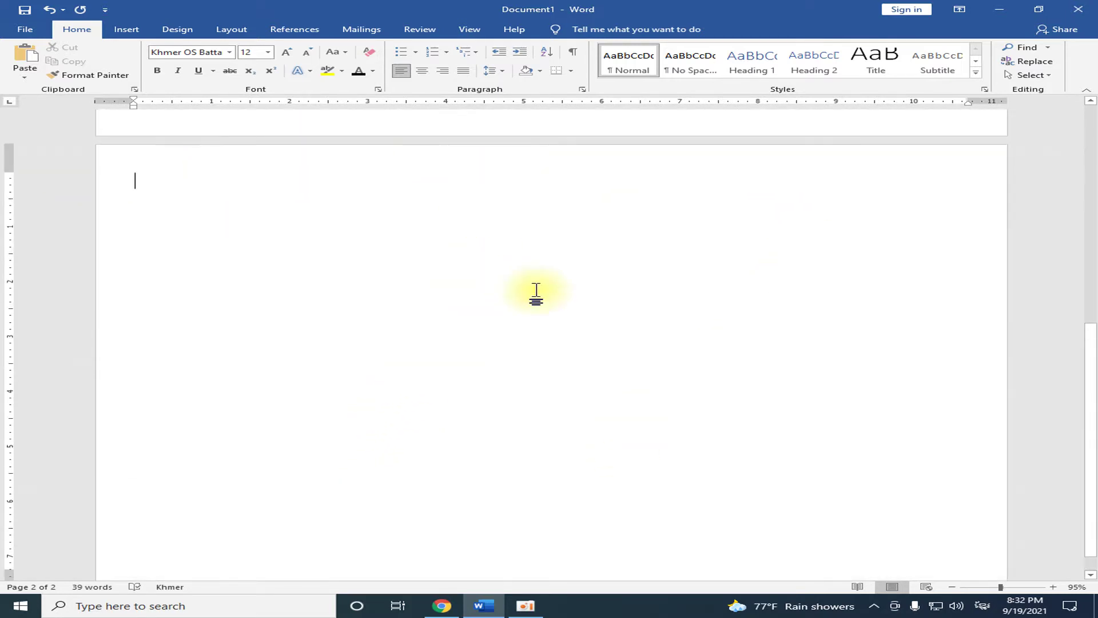
{"action": "scroll", "coordinate": [514, 297], "scroll_direction": "down", "scroll_amount": 1}
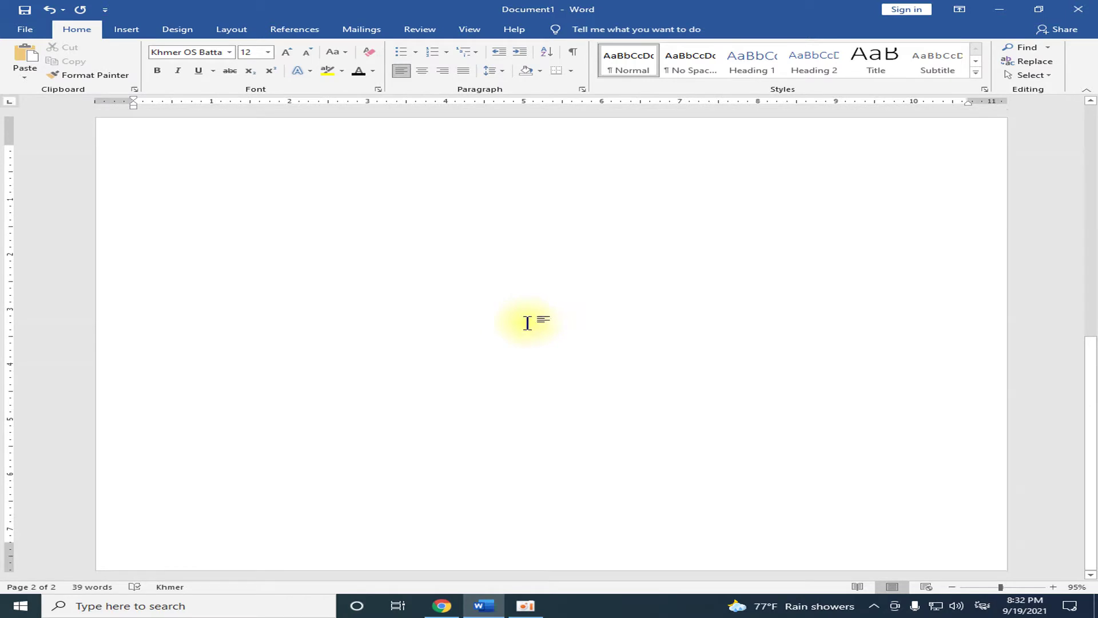
- Set the page to A4 size, Landscape orientation and Narrow 0.5-inch margins
{"action": "left_click", "coordinate": [177, 30]}
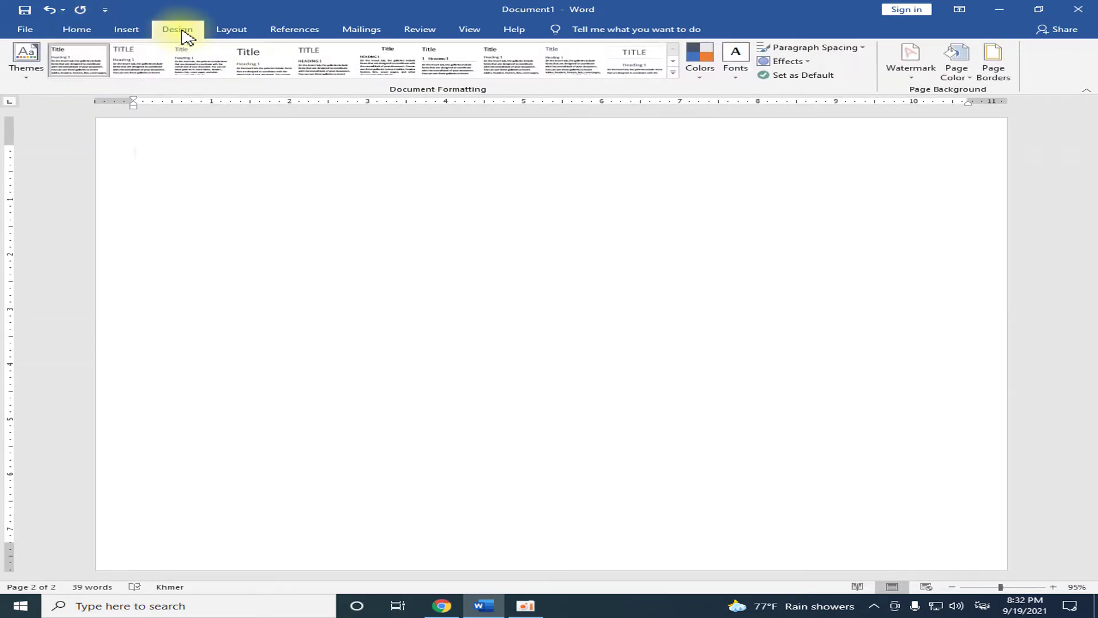
{"action": "left_click", "coordinate": [218, 32]}
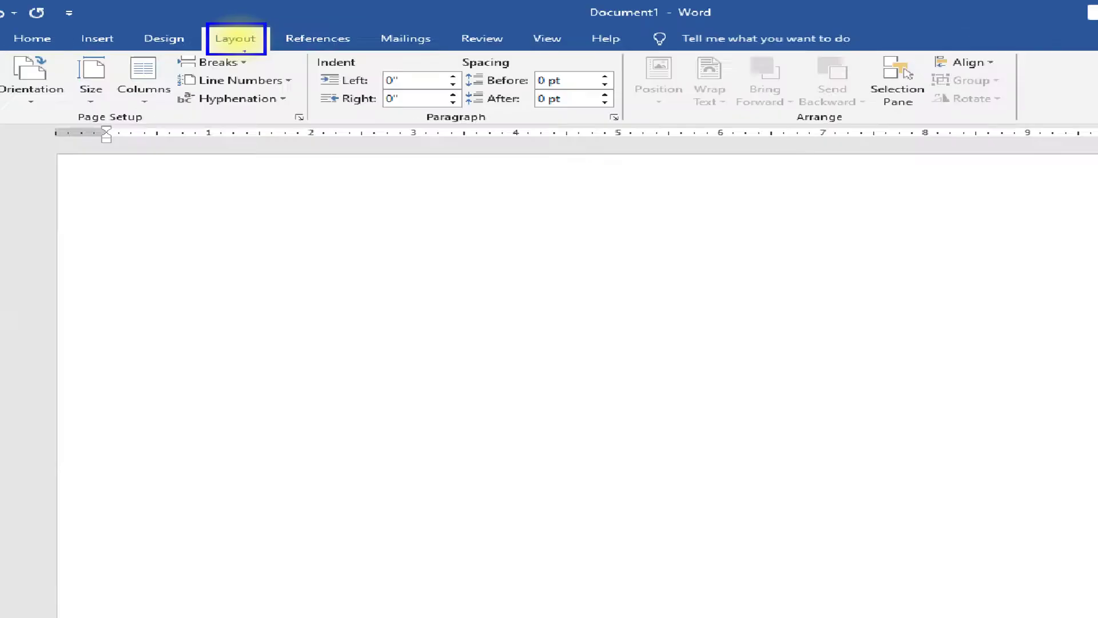
{"action": "left_click", "coordinate": [121, 63]}
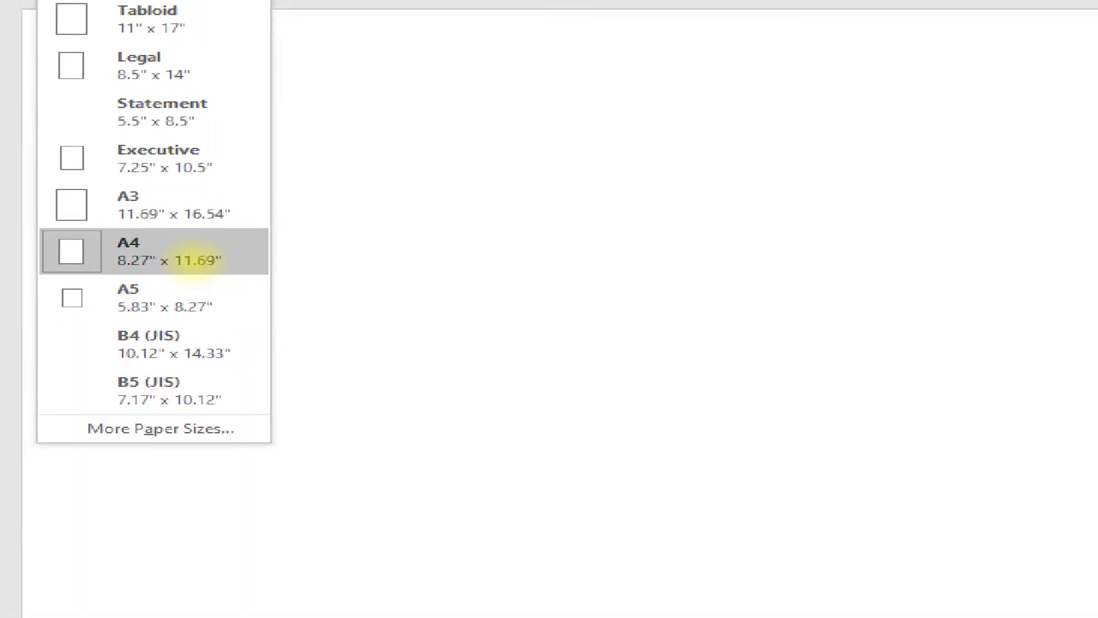
{"action": "left_click_drag", "start_coordinate": [20, 224], "coordinate": [292, 278]}
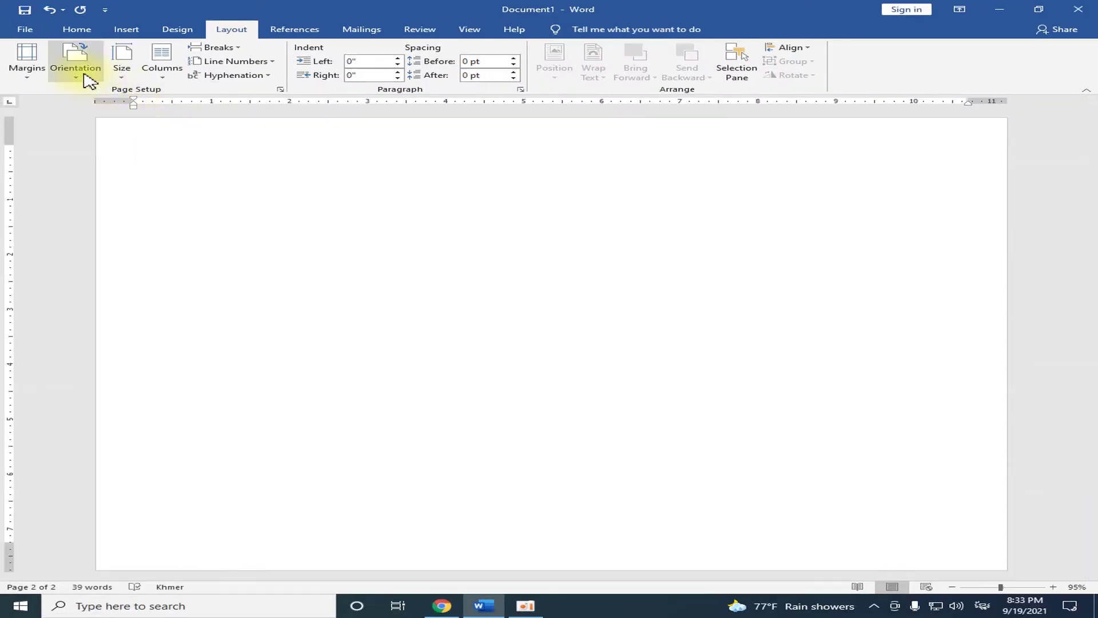
{"action": "left_click", "coordinate": [80, 71]}
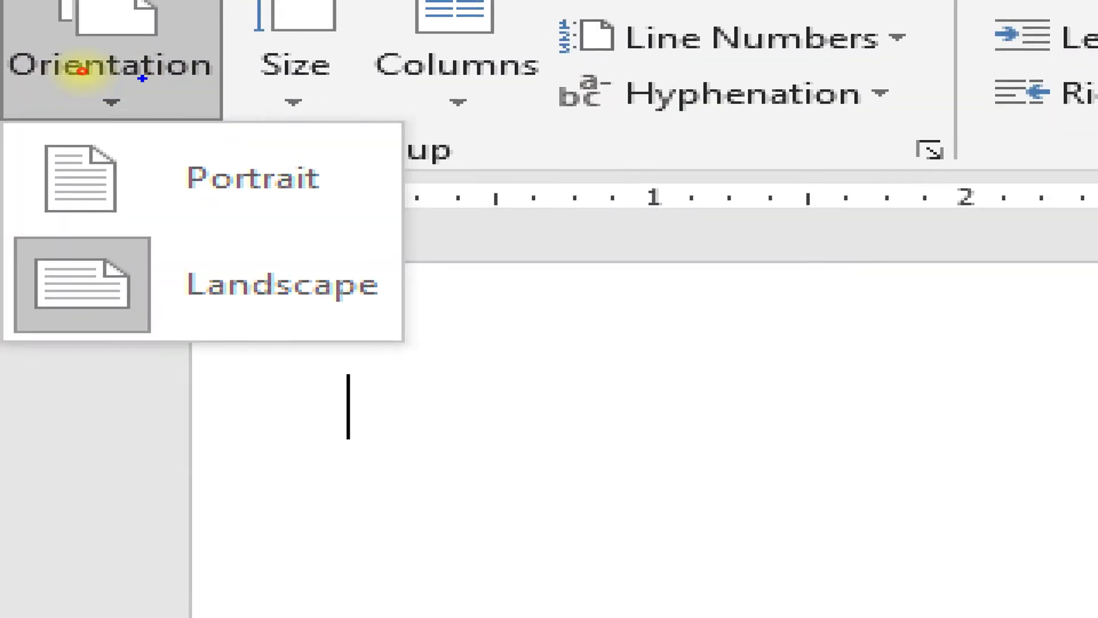
{"action": "left_click_drag", "start_coordinate": [4, 5], "coordinate": [245, 103]}
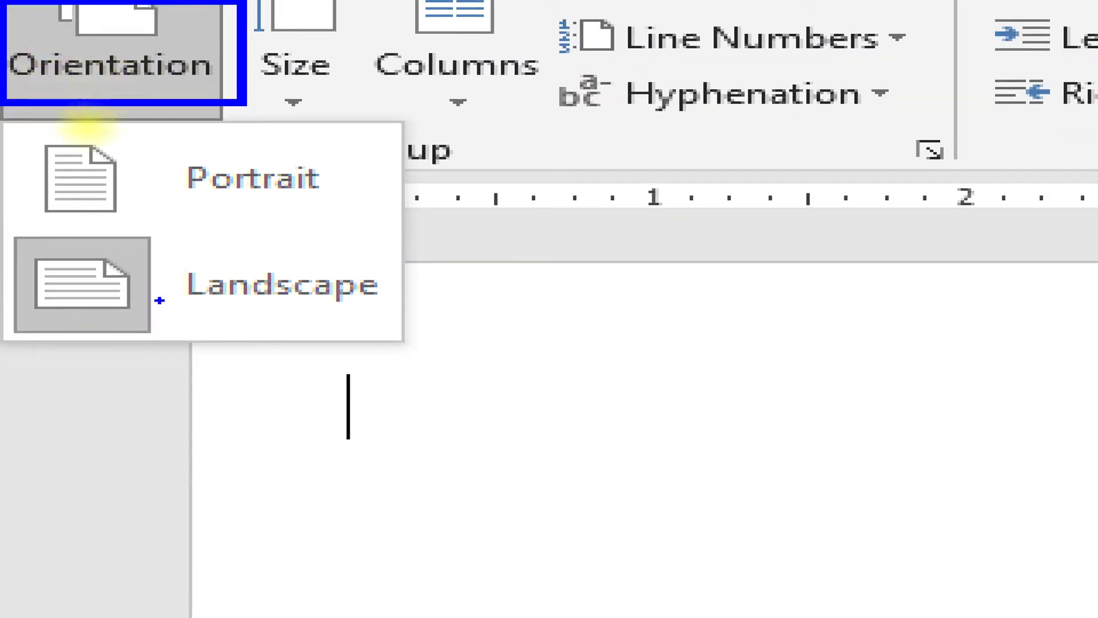
{"action": "left_click_drag", "start_coordinate": [4, 219], "coordinate": [430, 344]}
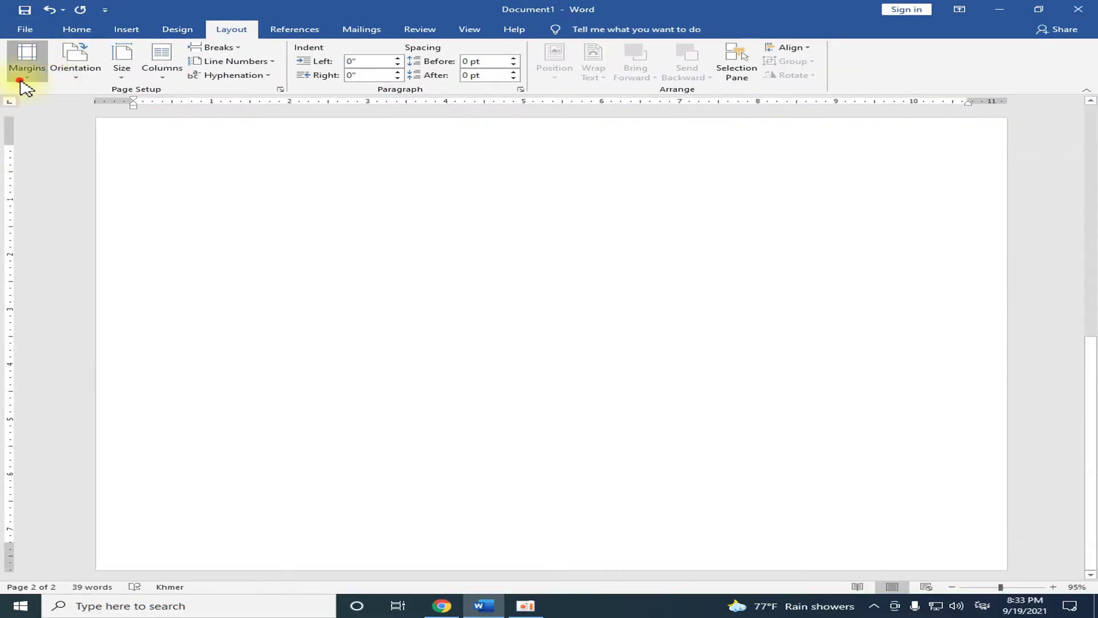
{"action": "left_click", "coordinate": [26, 77]}
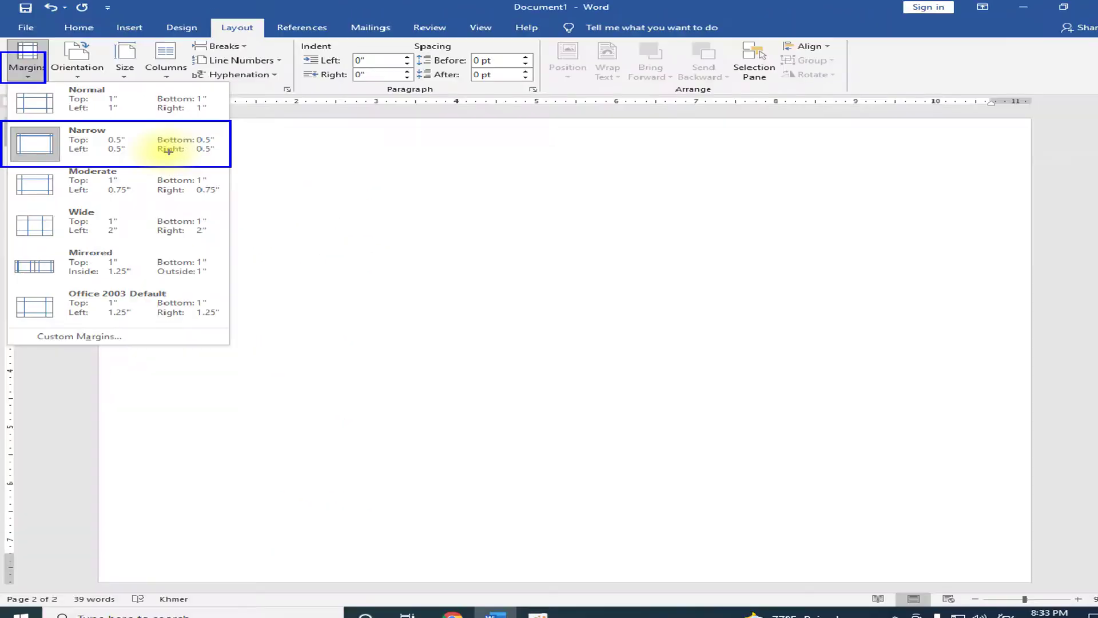
{"action": "left_click", "coordinate": [327, 223]}
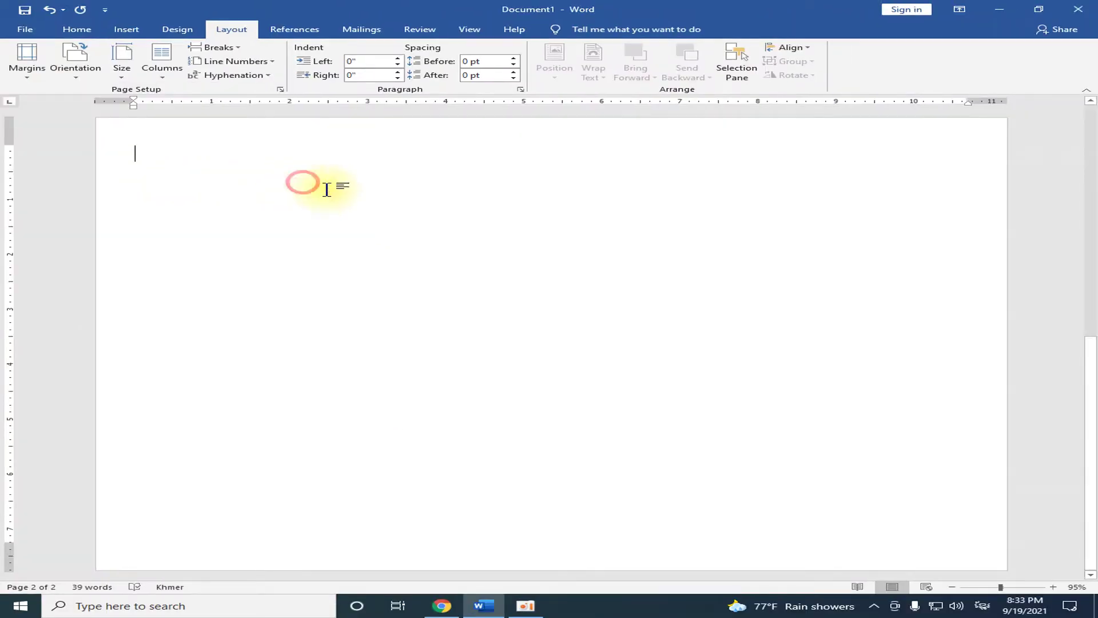
- Review the page-1 register, then return to the blank second page on the Home tab
{"action": "scroll", "coordinate": [569, 266], "scroll_direction": "up", "scroll_amount": 2}
{"action": "scroll", "coordinate": [578, 271], "scroll_direction": "up", "scroll_amount": 2}
{"action": "scroll", "coordinate": [581, 277], "scroll_direction": "up", "scroll_amount": 2}
{"action": "scroll", "coordinate": [514, 297], "scroll_direction": "up", "scroll_amount": 1}
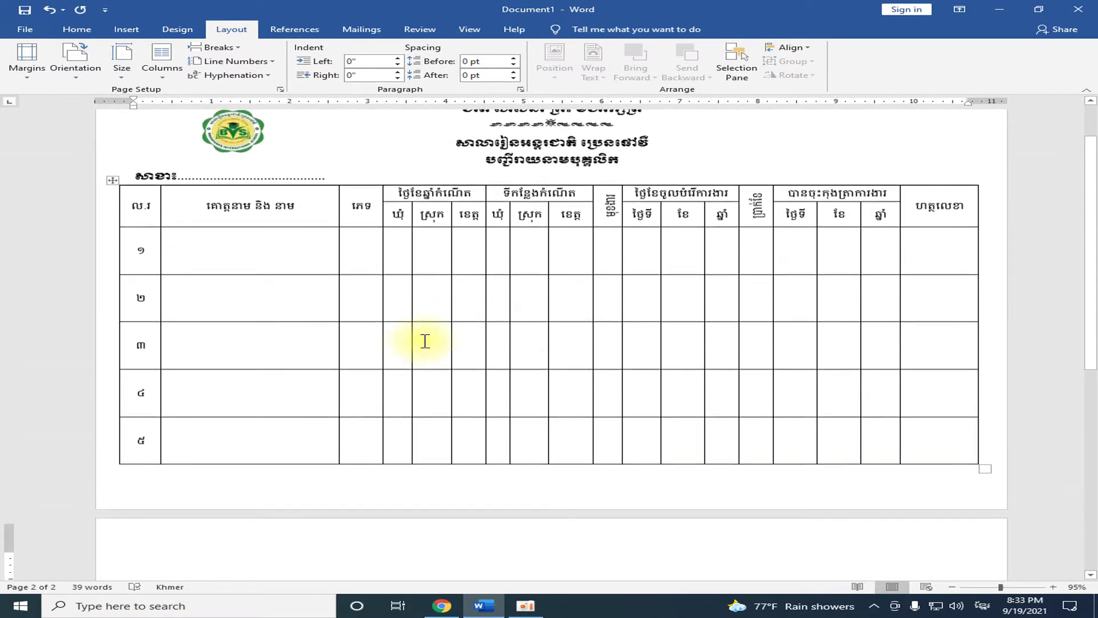
{"action": "scroll", "coordinate": [401, 372], "scroll_direction": "down", "scroll_amount": 2}
{"action": "scroll", "coordinate": [412, 424], "scroll_direction": "up", "scroll_amount": 2}
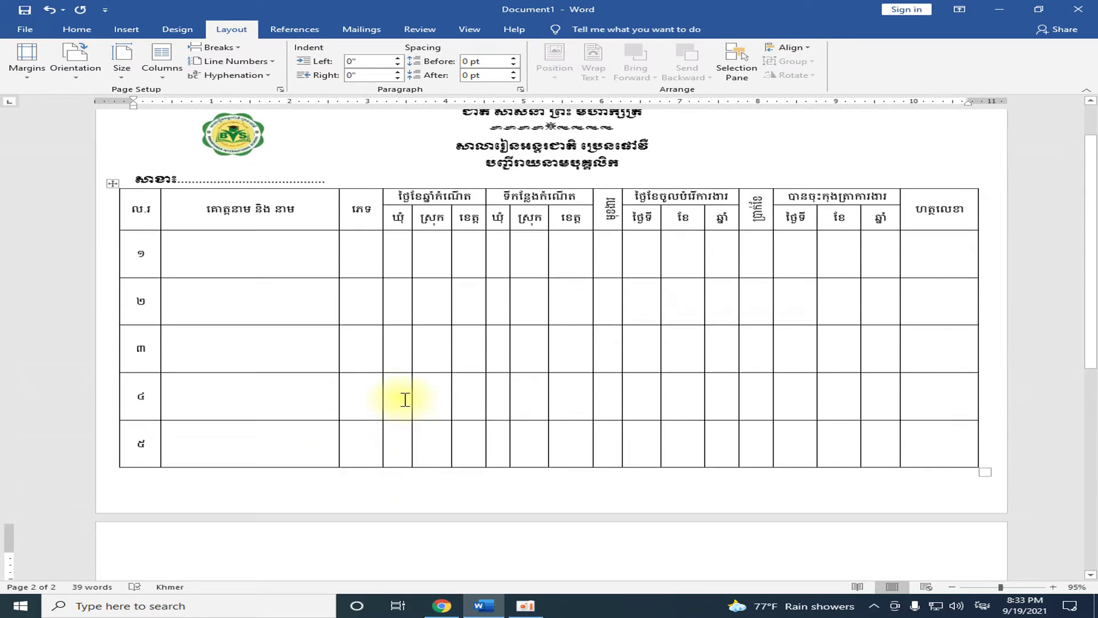
{"action": "scroll", "coordinate": [458, 355], "scroll_direction": "up", "scroll_amount": 1}
{"action": "left_click", "coordinate": [497, 163]}
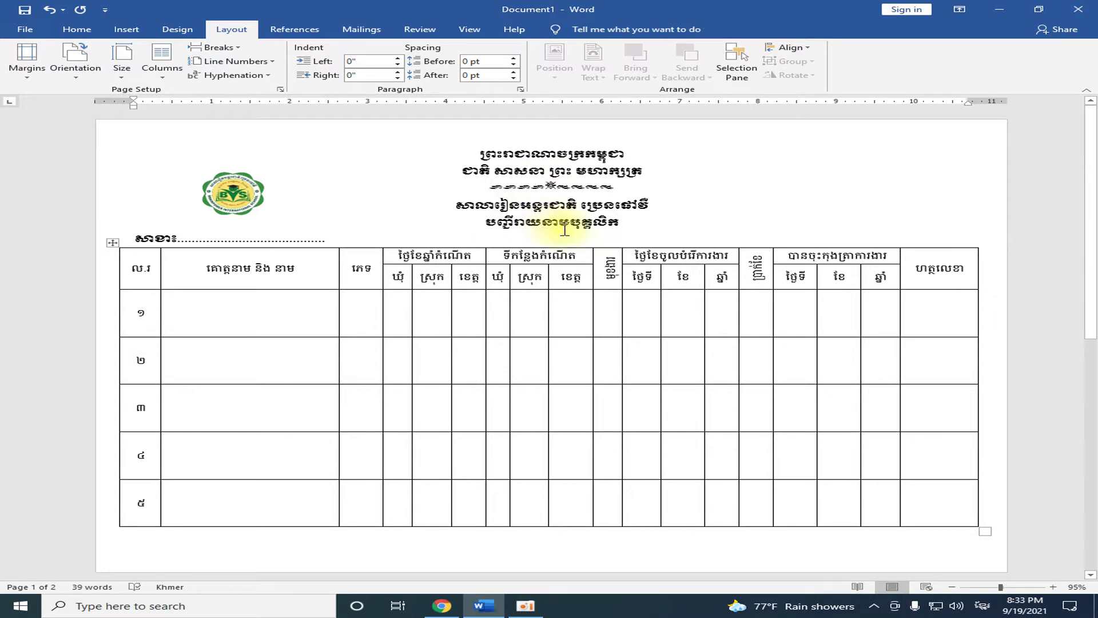
{"action": "scroll", "coordinate": [284, 177], "scroll_direction": "down", "scroll_amount": 3}
{"action": "scroll", "coordinate": [289, 294], "scroll_direction": "down", "scroll_amount": 5}
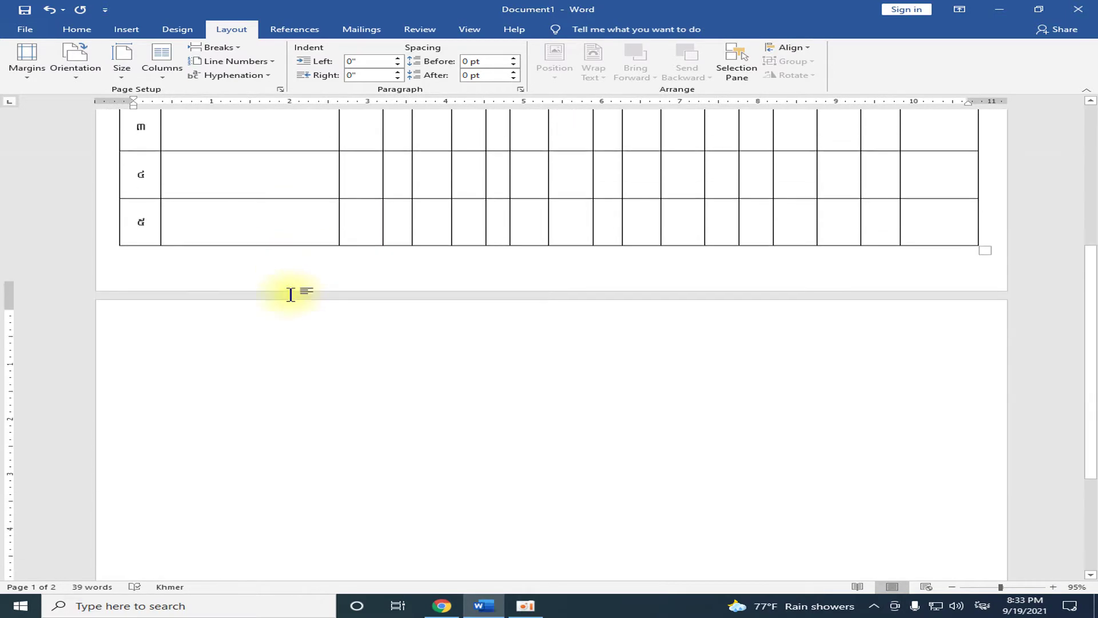
{"action": "scroll", "coordinate": [351, 243], "scroll_direction": "down", "scroll_amount": 2}
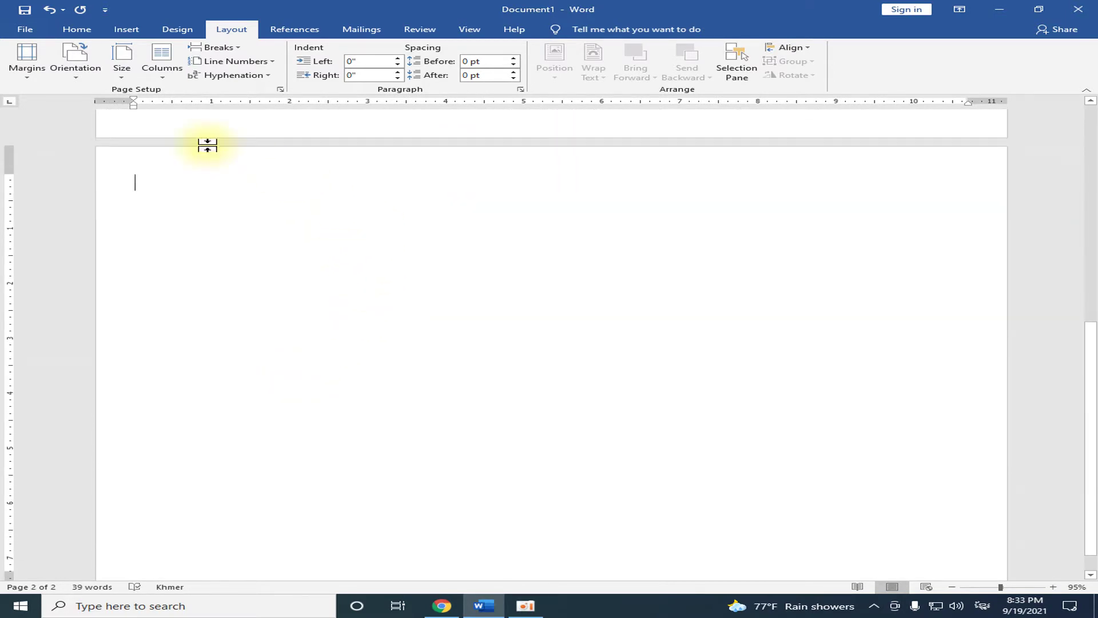
{"action": "left_click", "coordinate": [82, 31]}
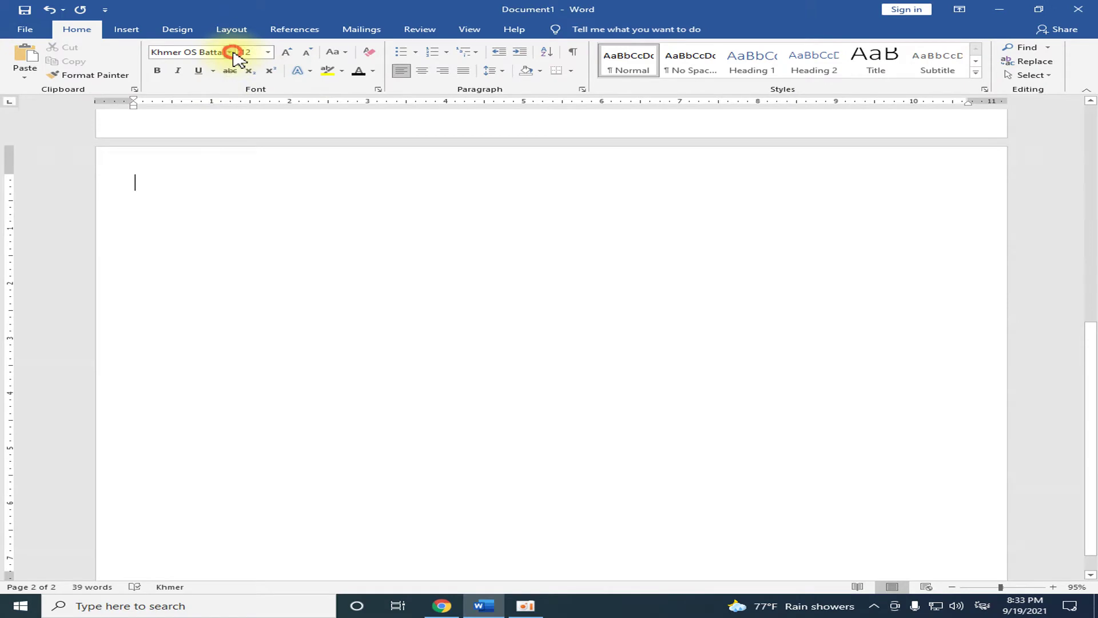
- Keep Khmer OS Battambang 12 pt, automatic black text and single 1.0 line spacing, then zoom in slightly
{"action": "left_click", "coordinate": [231, 52]}
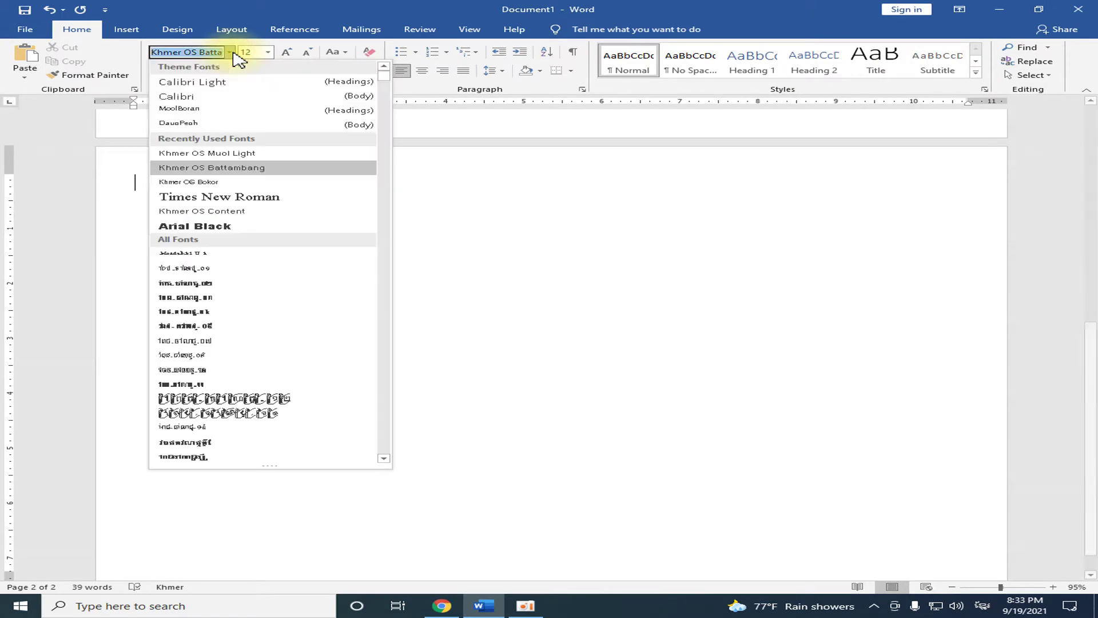
{"action": "left_click", "coordinate": [199, 169]}
{"action": "left_click", "coordinate": [268, 52]}
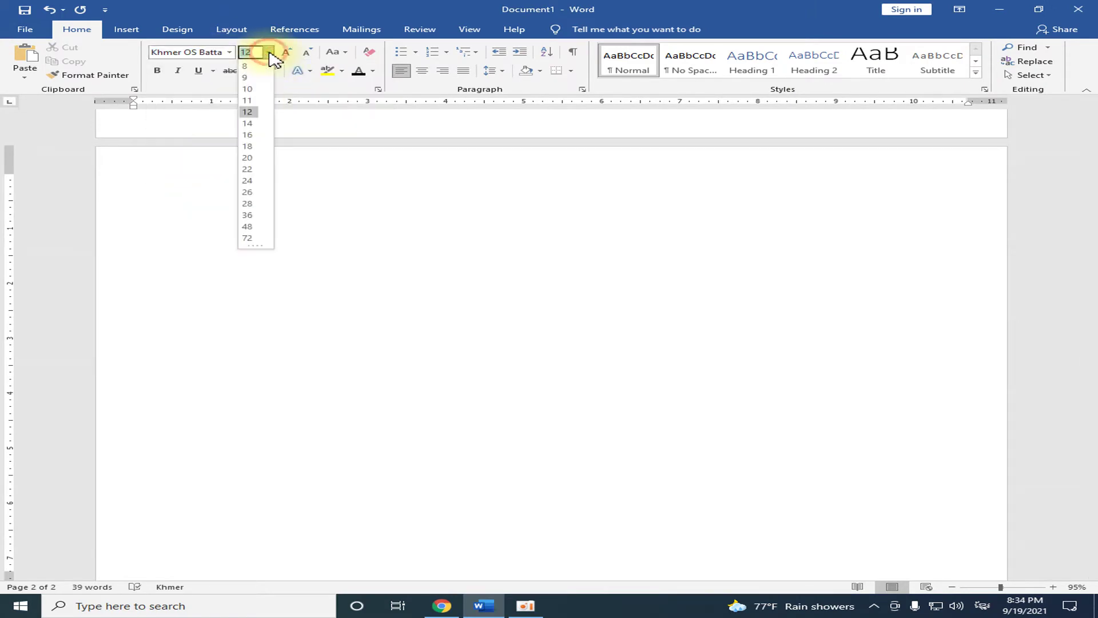
{"action": "left_click", "coordinate": [249, 113]}
{"action": "left_click", "coordinate": [373, 71]}
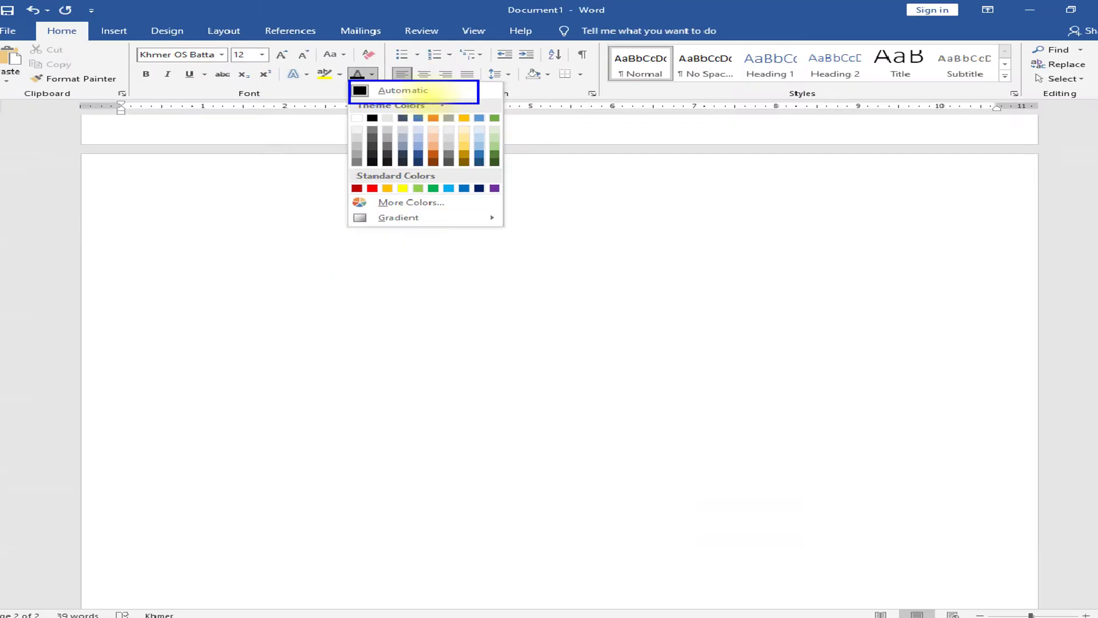
{"action": "left_click", "coordinate": [437, 89]}
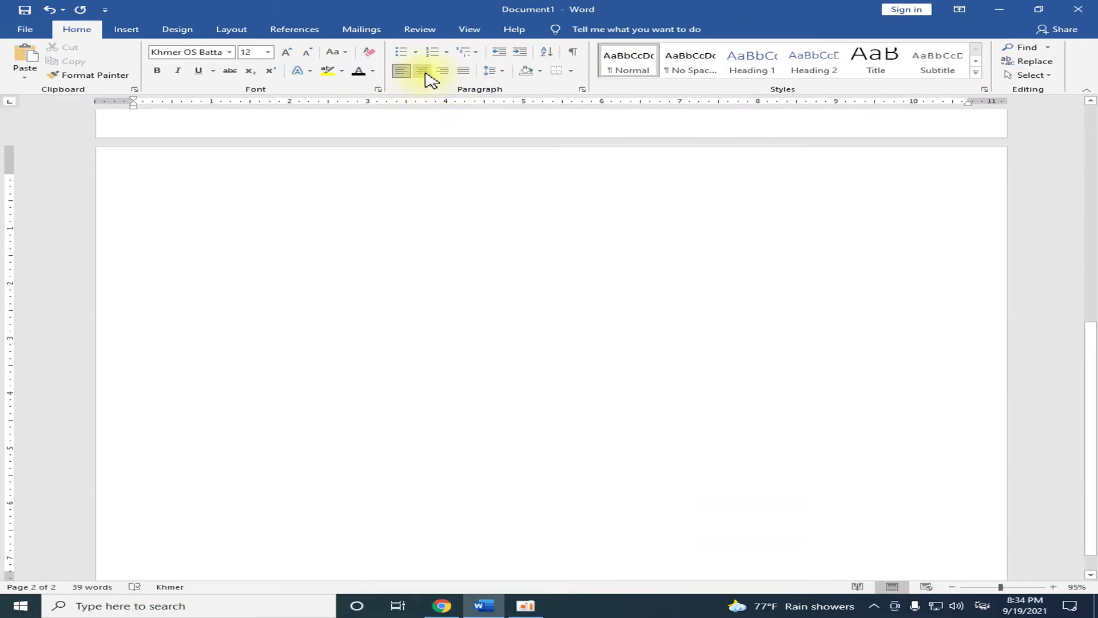
{"action": "left_click", "coordinate": [490, 71]}
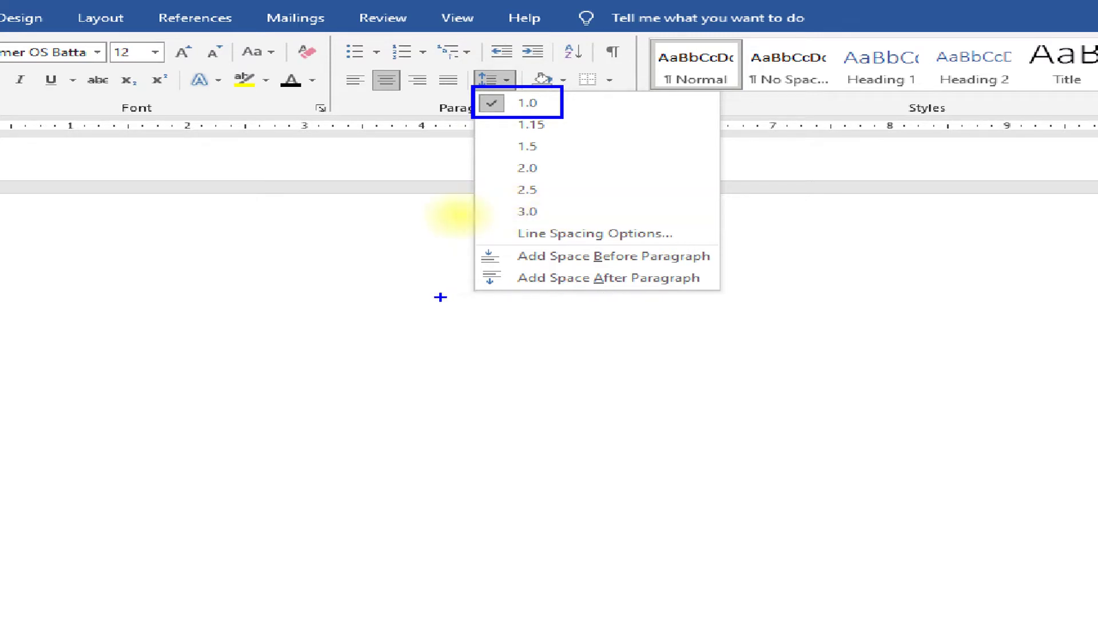
{"action": "left_click", "coordinate": [456, 216]}
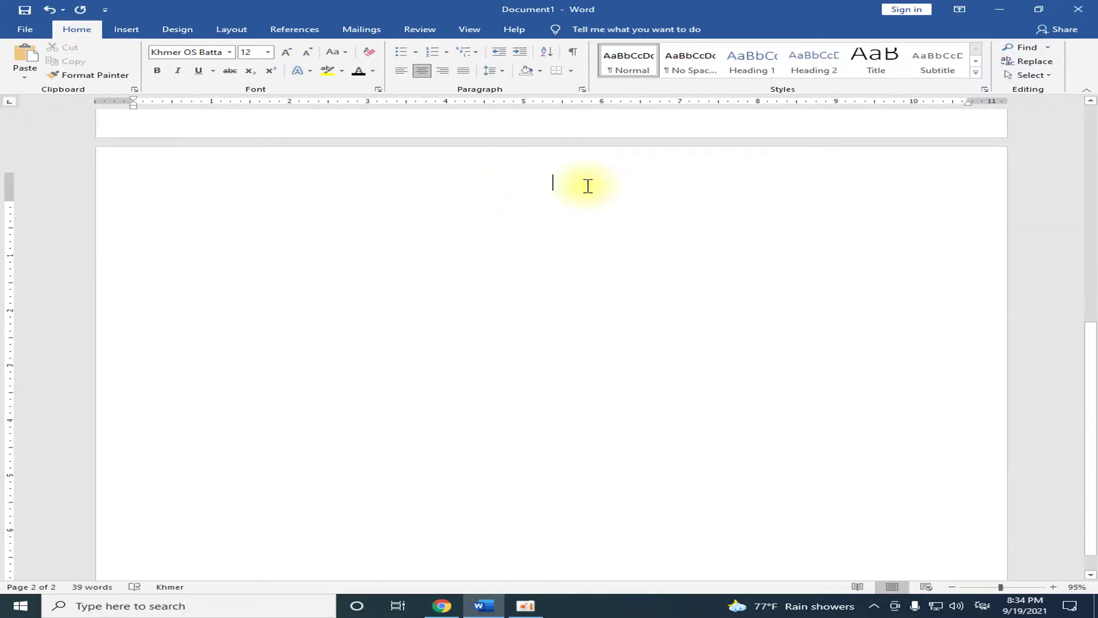
{"action": "scroll", "coordinate": [605, 231], "scroll_direction": "up", "scroll_amount": 2}
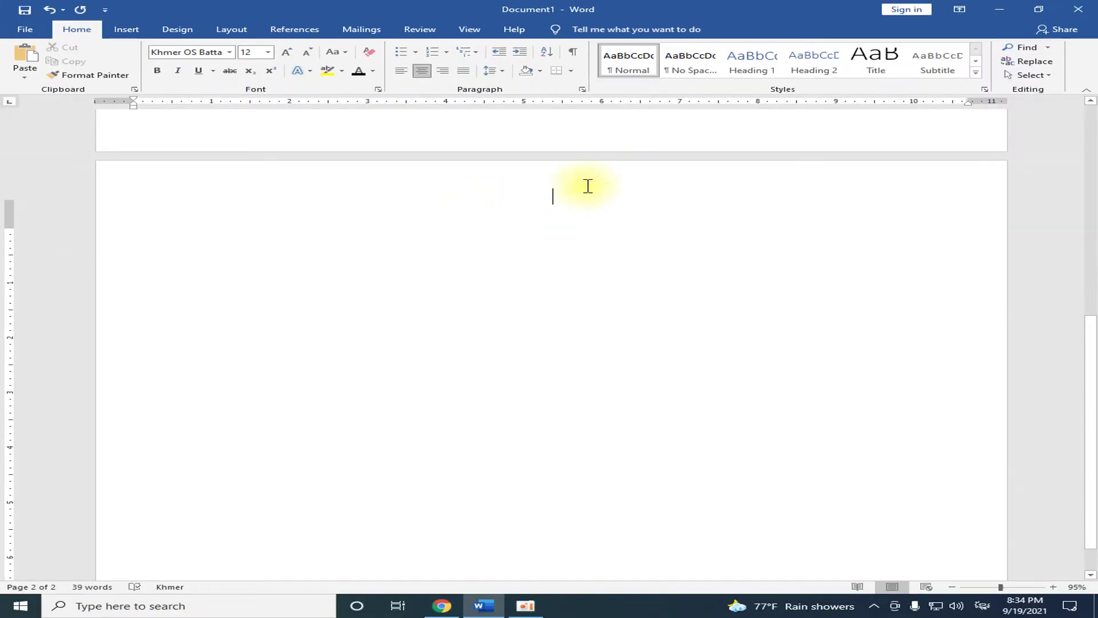
{"action": "scroll", "coordinate": [605, 230], "scroll_direction": "down", "scroll_amount": 2}
{"action": "left_click", "coordinate": [1052, 587]}
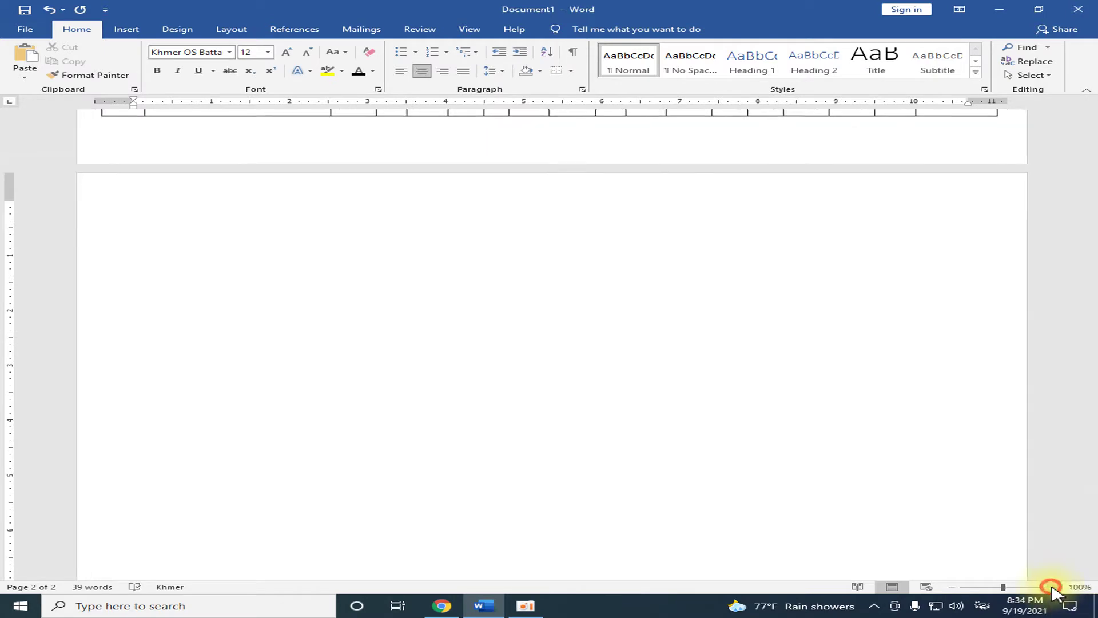
- Zoom to 130% and type the centred motto lines ព្រះរាជាណាចក្រកម្ពុជា and ជាតិ សាសនា ព្រះមហាក្សត្រ
{"action": "left_click", "coordinate": [1052, 587]}
{"action": "left_click", "coordinate": [1052, 586]}
{"action": "left_click", "coordinate": [1052, 587]}
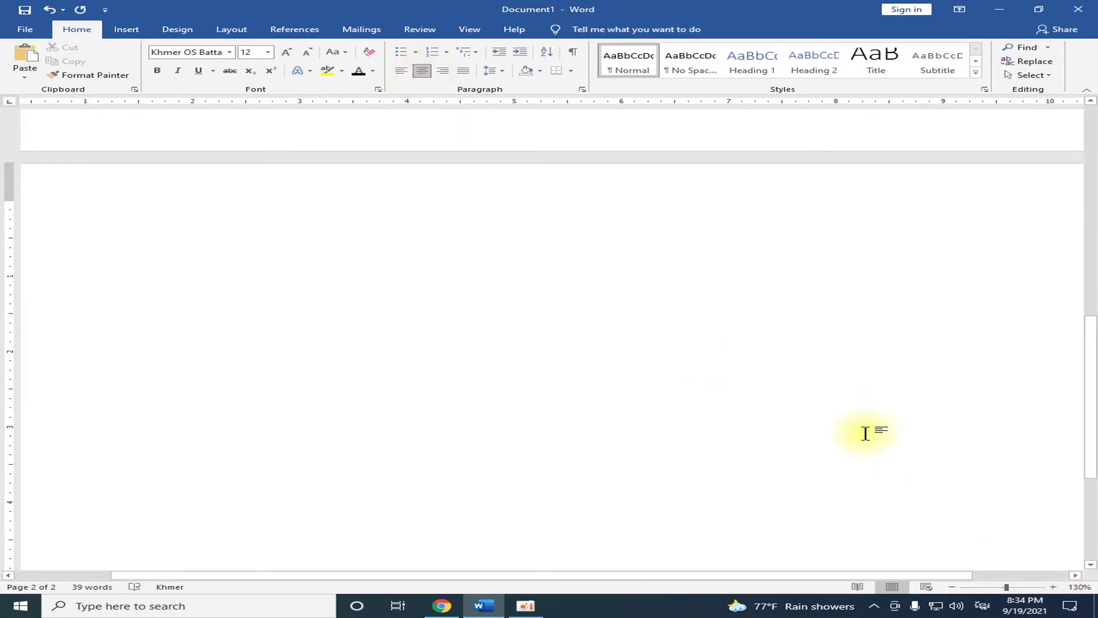
{"action": "type", "text": "ក"}
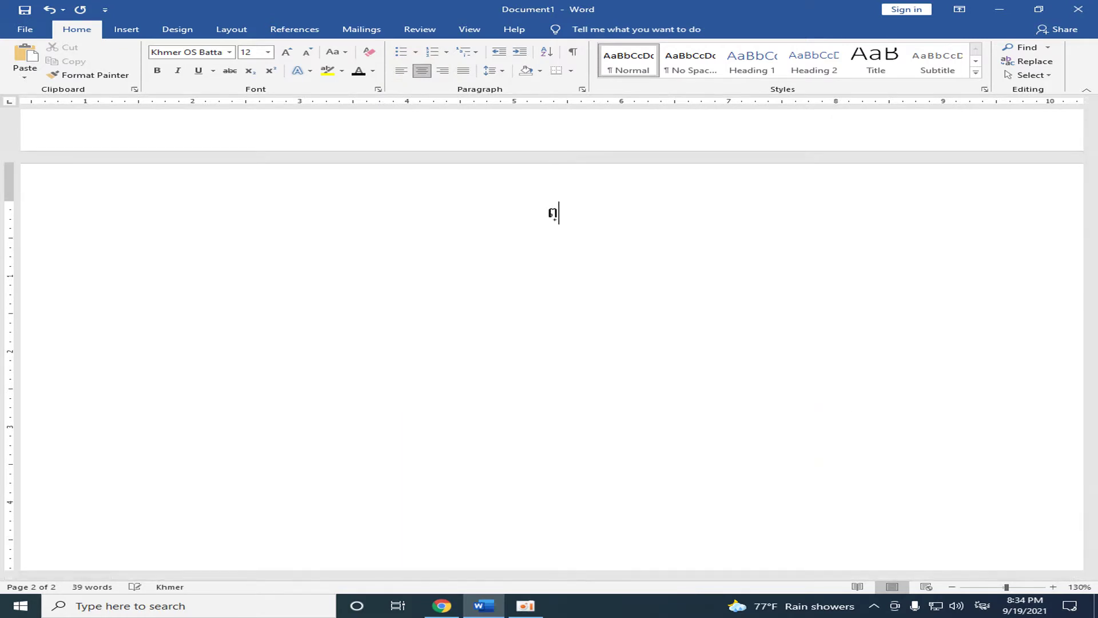
{"action": "type", "text": "ះ"}
{"action": "type", "text": "ាទ"}
{"action": "type", "text": "ណា"}
{"action": "type", "text": "្រ"}
{"action": "type", "text": "ម្"}
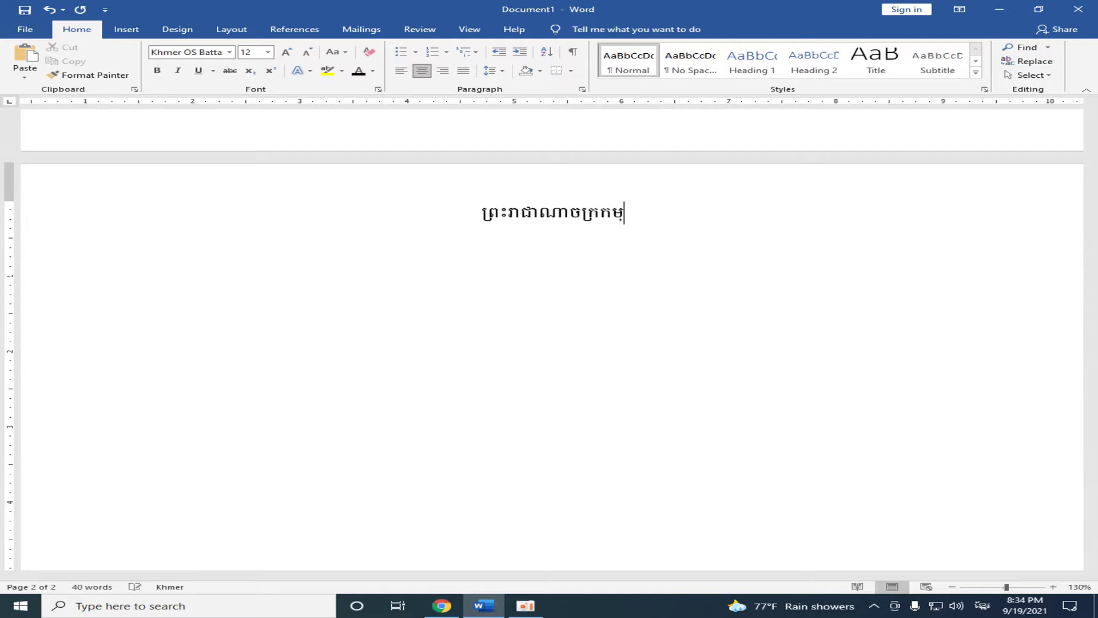
{"action": "type", "text": "ុជា"}
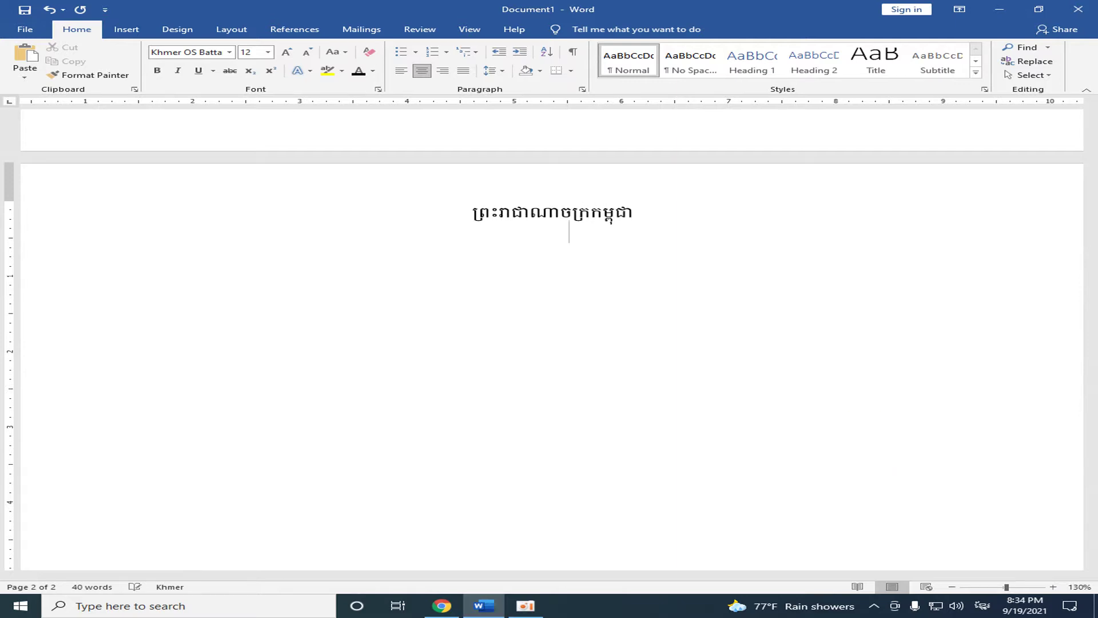
{"action": "type", "text": "ជាតិ"}
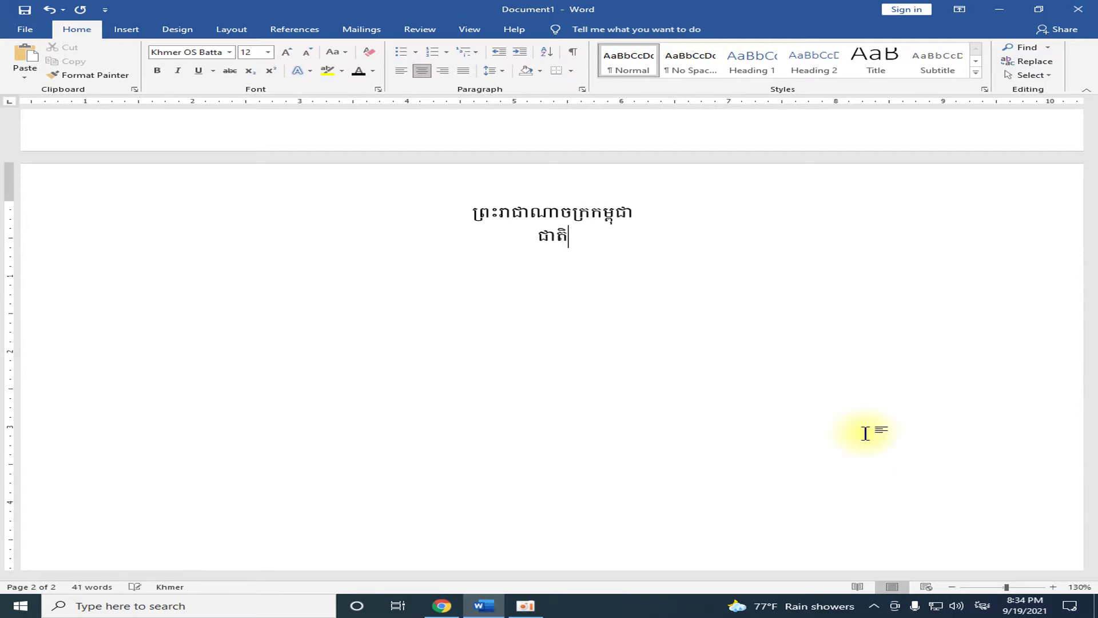
{"action": "type", "text": " សាស"}
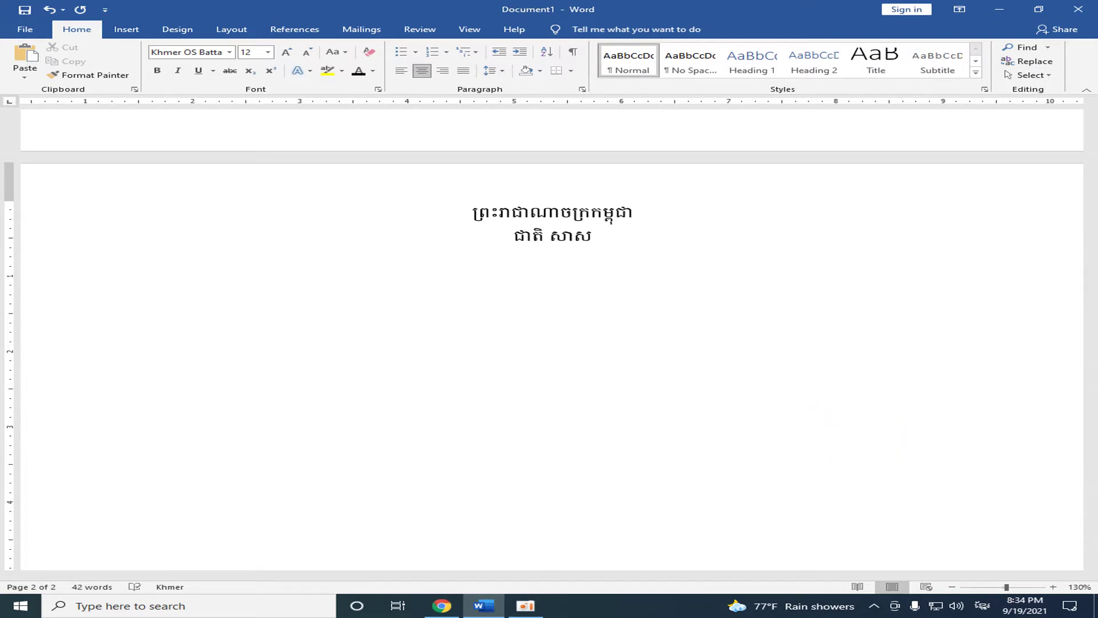
{"action": "type", "text": "នាព្រះមហាាក្សត្រ"}
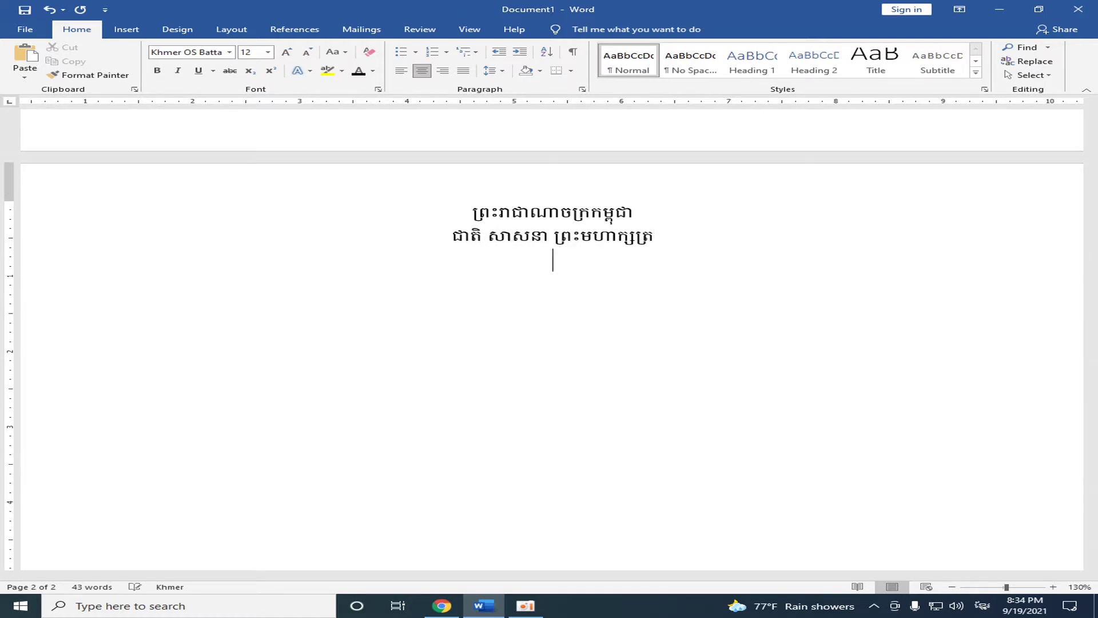
{"action": "key", "text": "Return"}
{"action": "scroll", "coordinate": [856, 417], "scroll_direction": "up", "scroll_amount": 2}
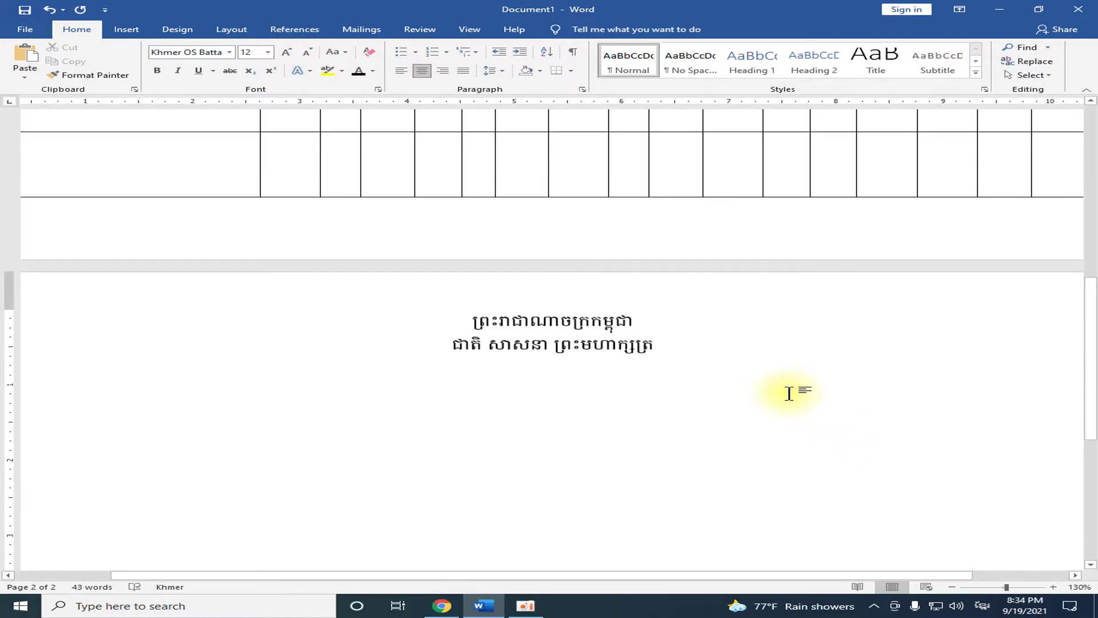
- Type the school name សាលារៀនអន្តរជាតិ ប្រេនផៅវឺ and title បញ្ជីរាយនាមបុគ្គលិក on new centred lines
{"action": "scroll", "coordinate": [789, 387], "scroll_direction": "up", "scroll_amount": 3}
{"action": "scroll", "coordinate": [618, 300], "scroll_direction": "up", "scroll_amount": 5}
{"action": "scroll", "coordinate": [515, 229], "scroll_direction": "up", "scroll_amount": 2}
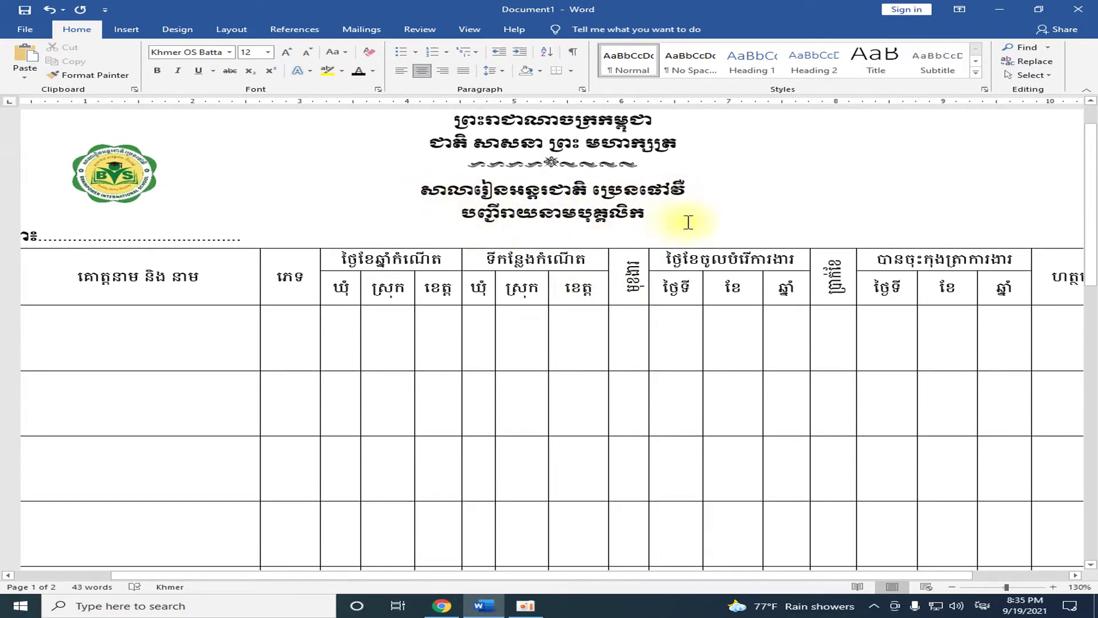
{"action": "scroll", "coordinate": [542, 201], "scroll_direction": "up", "scroll_amount": 1}
{"action": "scroll", "coordinate": [566, 240], "scroll_direction": "down", "scroll_amount": 2}
{"action": "scroll", "coordinate": [566, 246], "scroll_direction": "up", "scroll_amount": 2}
{"action": "scroll", "coordinate": [657, 252], "scroll_direction": "down", "scroll_amount": 2}
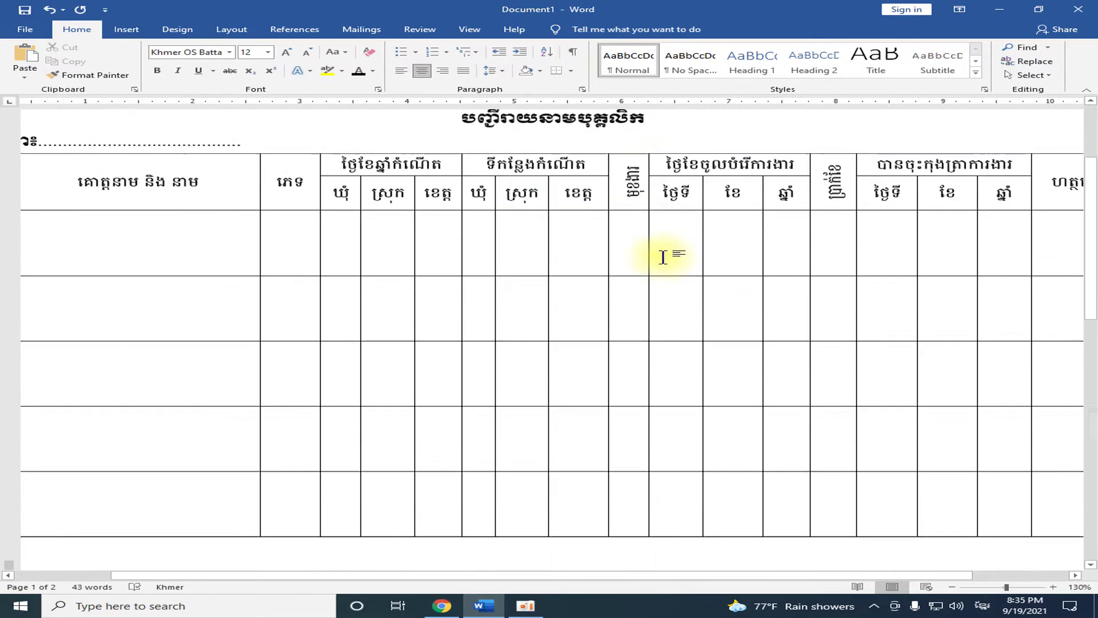
{"action": "scroll", "coordinate": [612, 440], "scroll_direction": "down", "scroll_amount": 3}
{"action": "scroll", "coordinate": [611, 440], "scroll_direction": "down", "scroll_amount": 3}
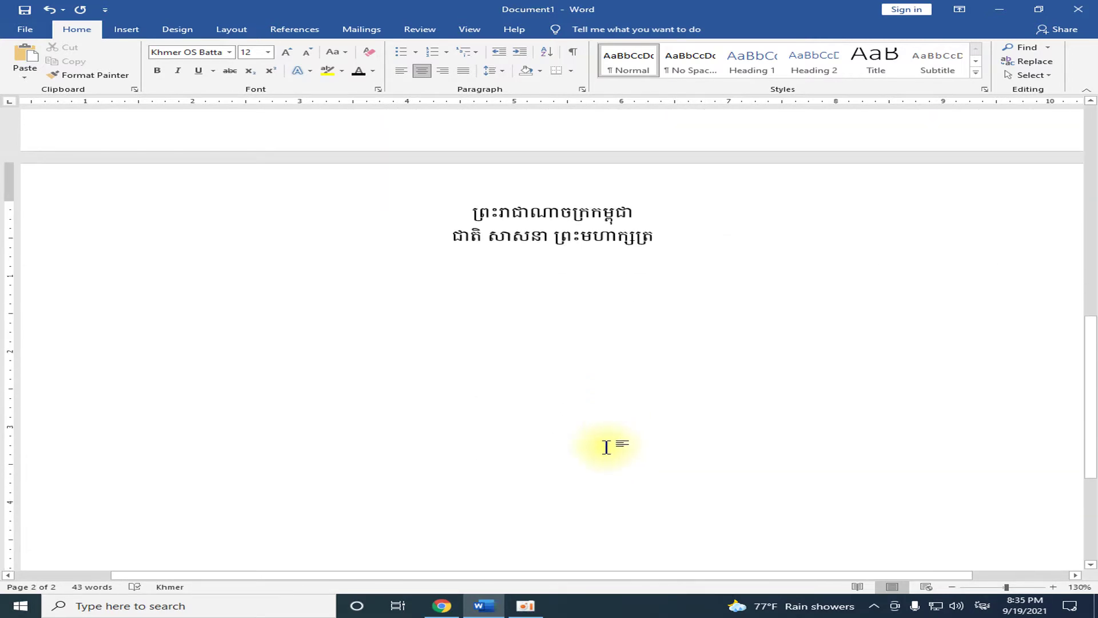
{"action": "key", "text": "Return"}
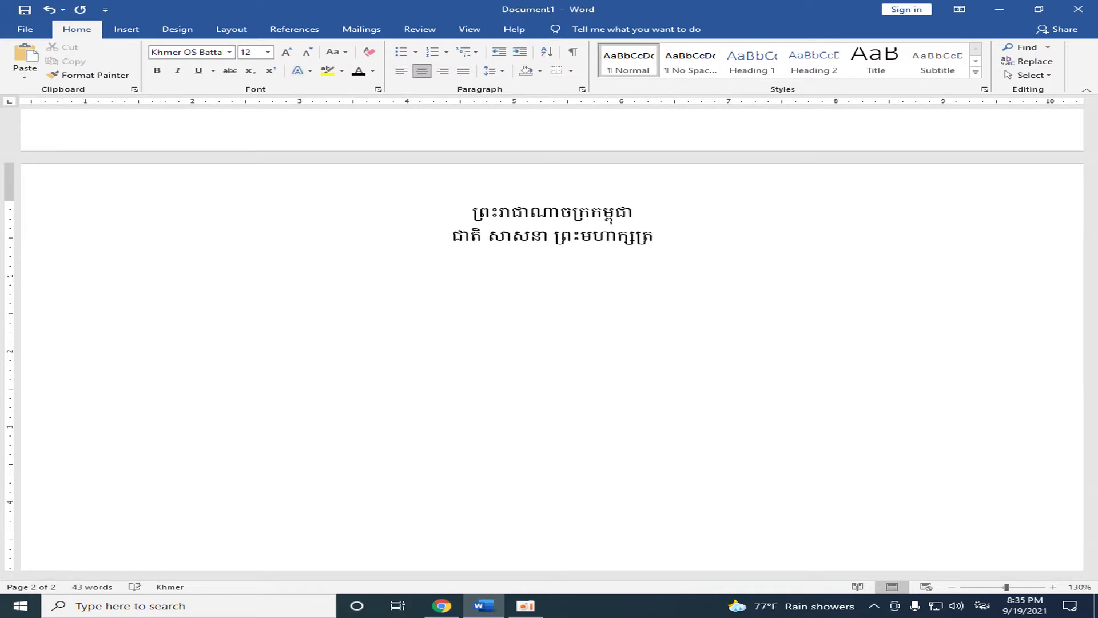
{"action": "type", "text": "សាលារៀអន្រ"}
{"action": "key", "text": "BackSpace"}
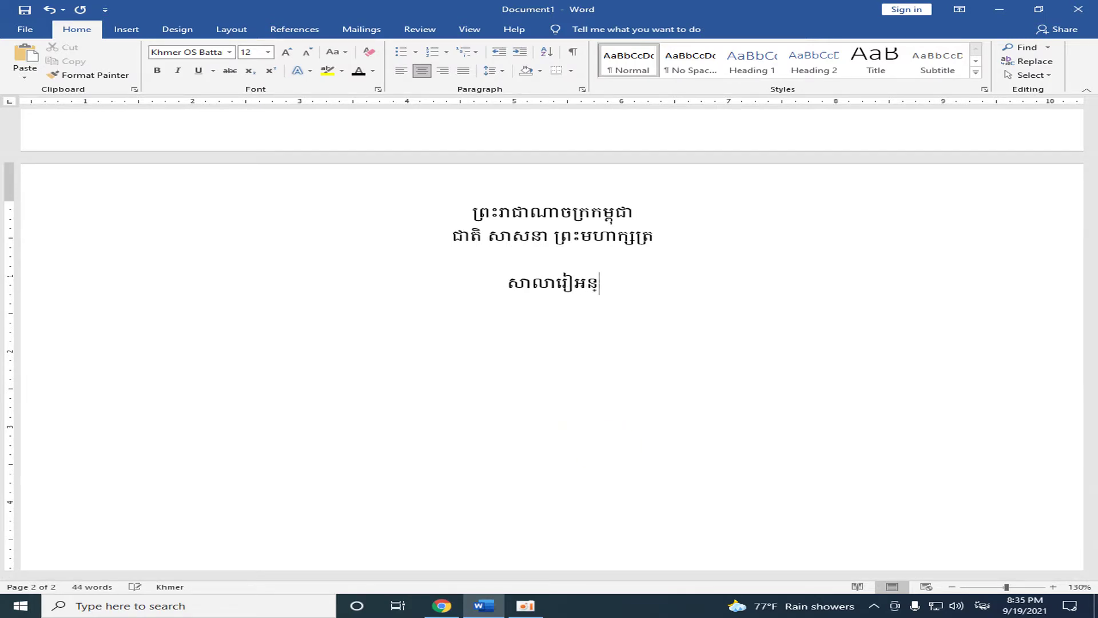
{"action": "type", "text": "រជាតិ ប្រេនផៅវើ "}
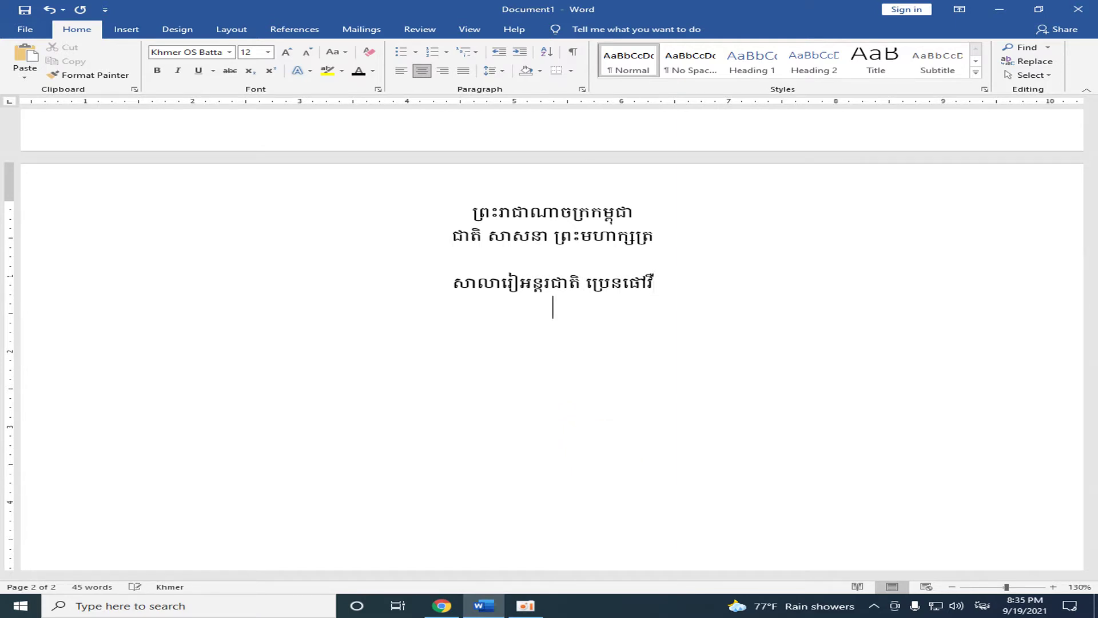
{"action": "type", "text": "បញ្ញី"}
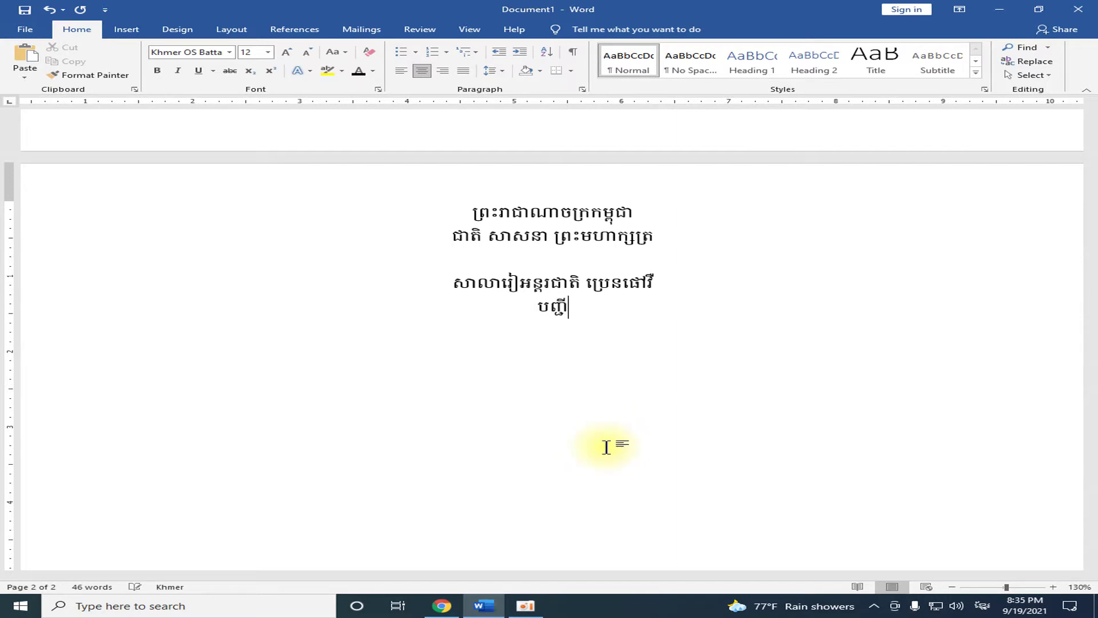
{"action": "type", "text": "រាយនាម"}
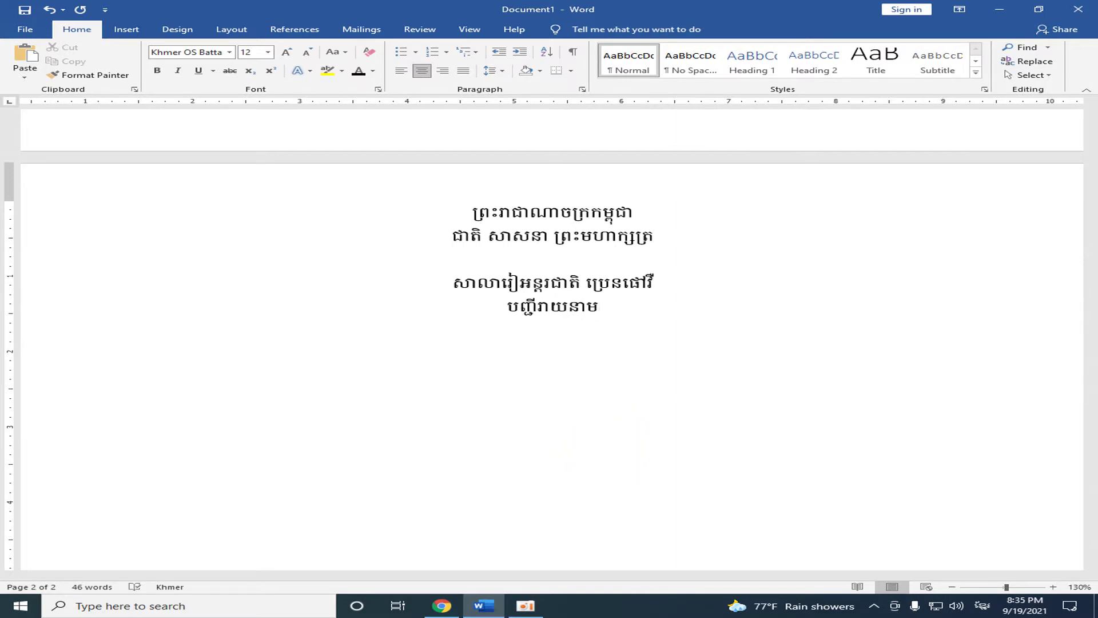
{"action": "type", "text": "បុគ្គលិ"}
- Check page 1's ornament divider, put the cursor on the blank middle line, and switch input to English
{"action": "scroll", "coordinate": [678, 465], "scroll_direction": "up", "scroll_amount": 2}
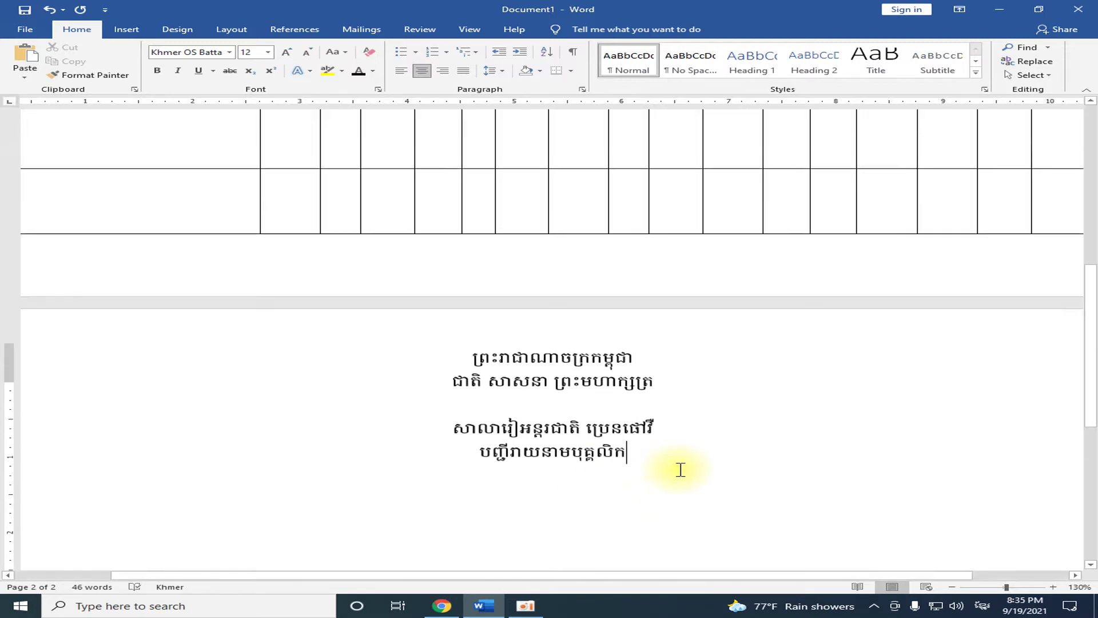
{"action": "scroll", "coordinate": [612, 372], "scroll_direction": "up", "scroll_amount": 3}
{"action": "scroll", "coordinate": [642, 306], "scroll_direction": "up", "scroll_amount": 5}
{"action": "scroll", "coordinate": [529, 182], "scroll_direction": "up", "scroll_amount": 2}
{"action": "scroll", "coordinate": [529, 181], "scroll_direction": "up", "scroll_amount": 1}
{"action": "left_click", "coordinate": [643, 215]}
{"action": "scroll", "coordinate": [574, 417], "scroll_direction": "down", "scroll_amount": 6}
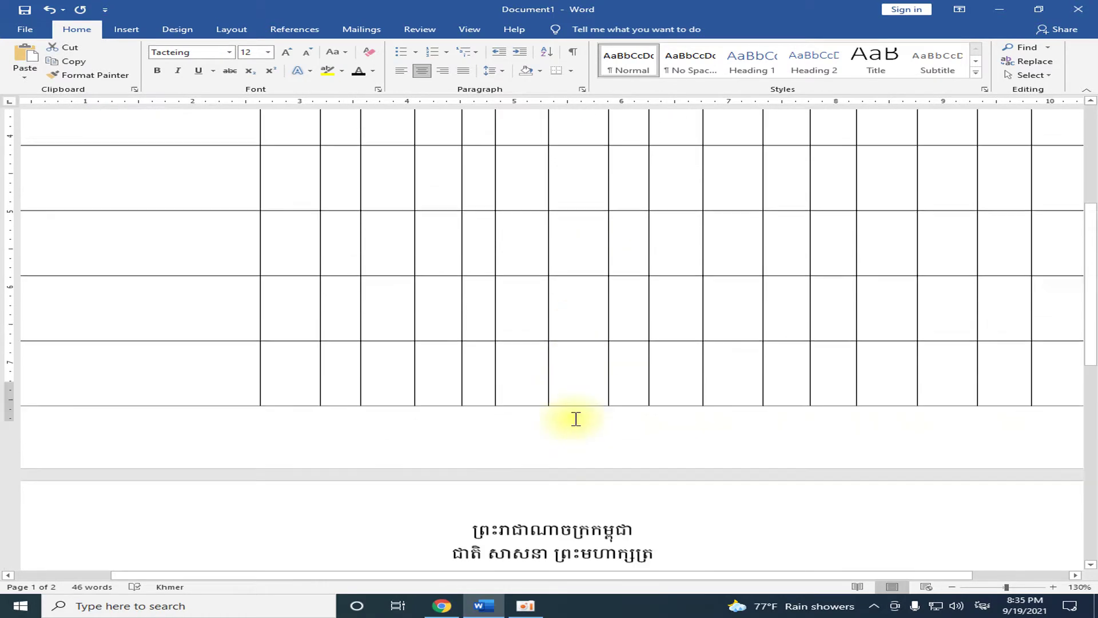
{"action": "scroll", "coordinate": [574, 437], "scroll_direction": "down", "scroll_amount": 5}
{"action": "left_click", "coordinate": [571, 346]}
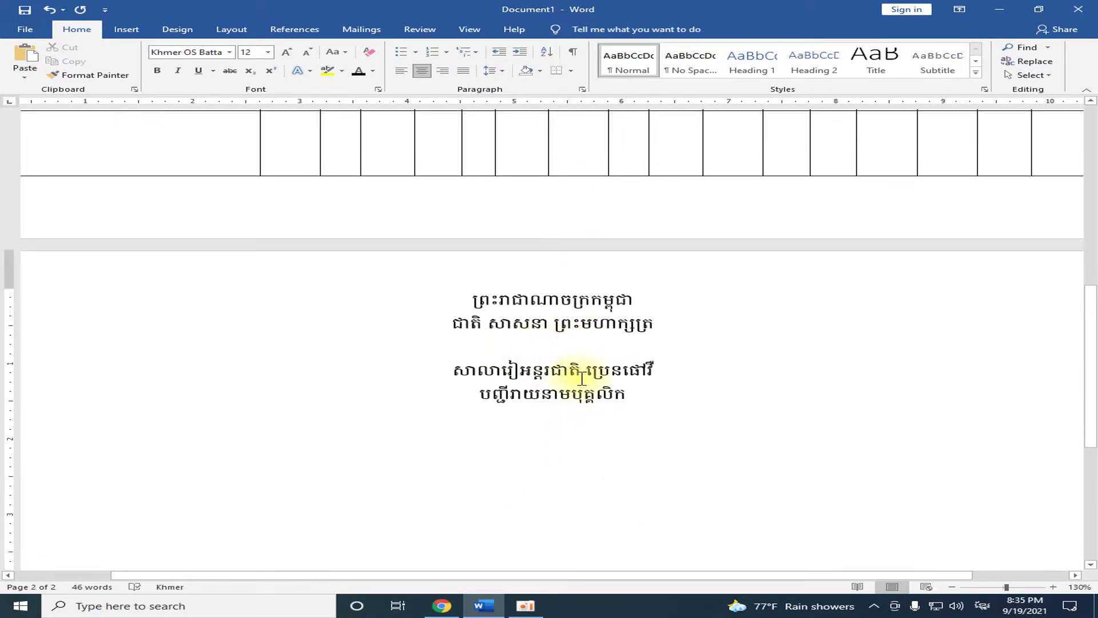
{"action": "left_click", "coordinate": [983, 609]}
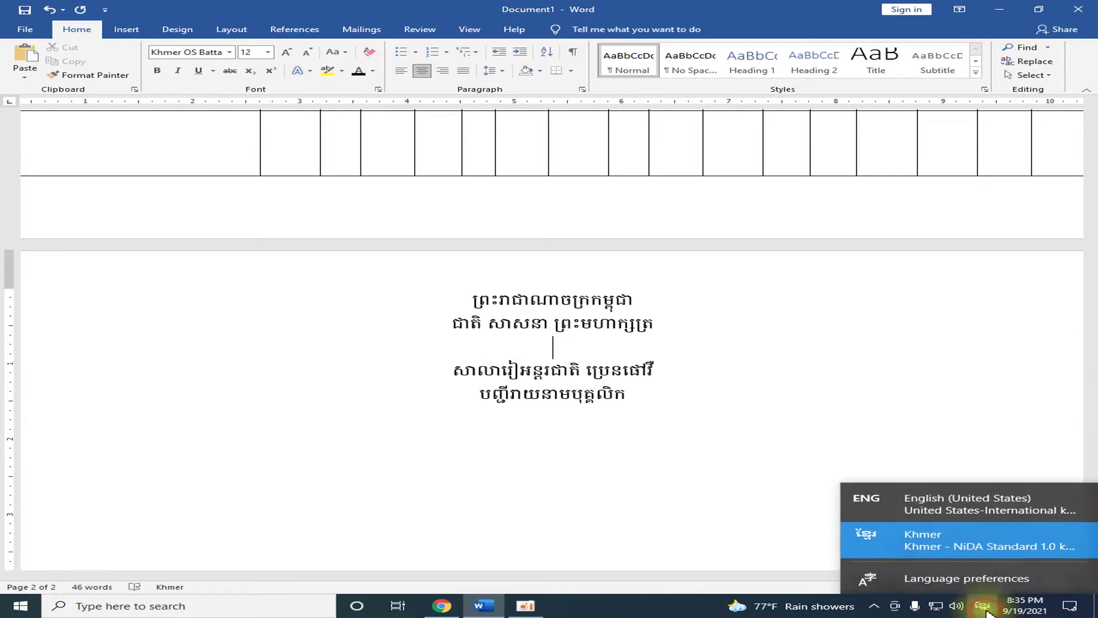
{"action": "left_click", "coordinate": [863, 496]}
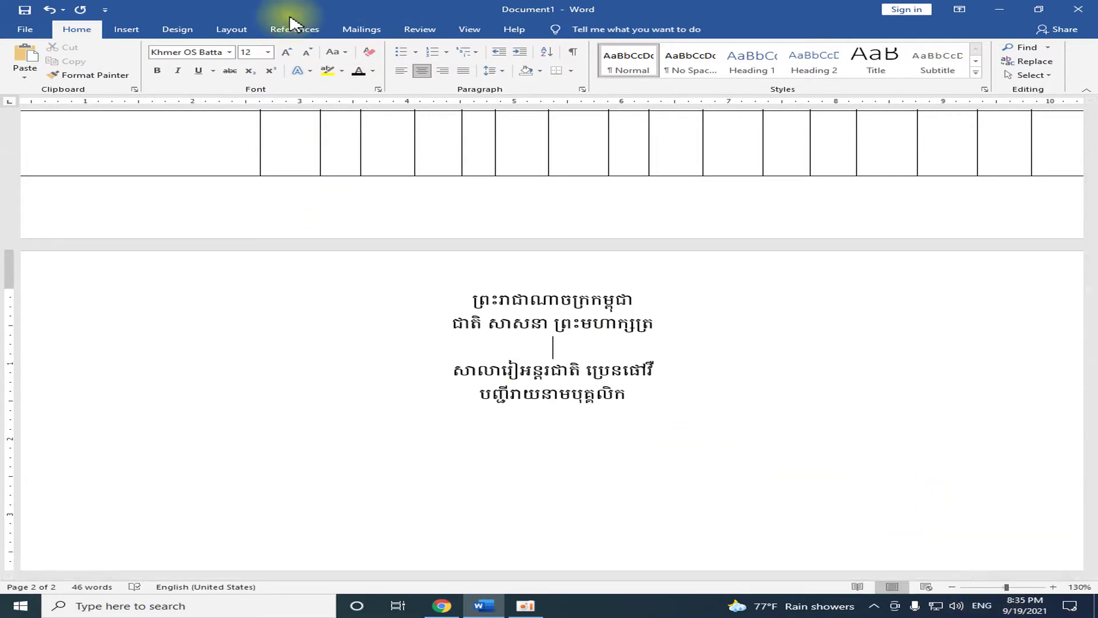
{"action": "left_click", "coordinate": [127, 30]}
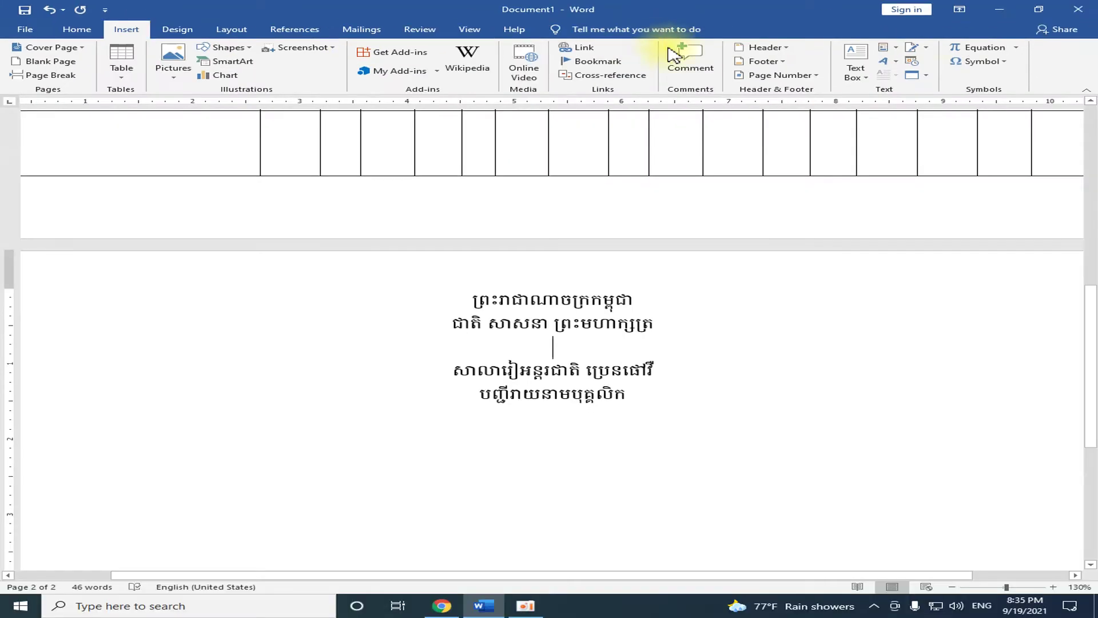
- Open the Symbol gallery and its More Symbols dialog from the Insert tab
{"action": "left_click", "coordinate": [1004, 61]}
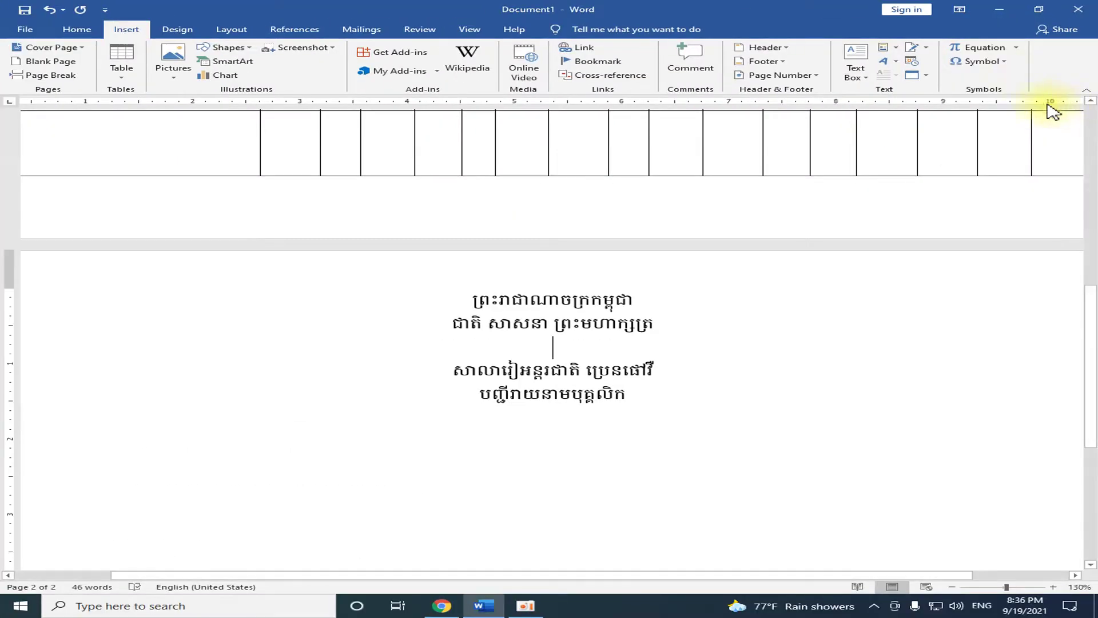
{"action": "left_click", "coordinate": [979, 61]}
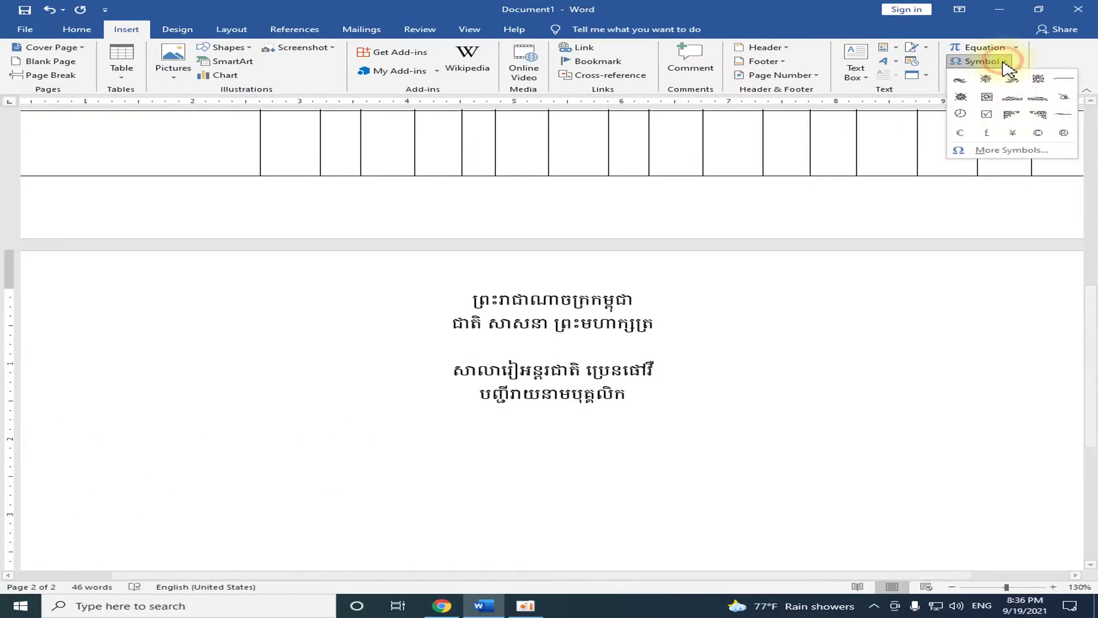
{"action": "left_click", "coordinate": [1029, 151]}
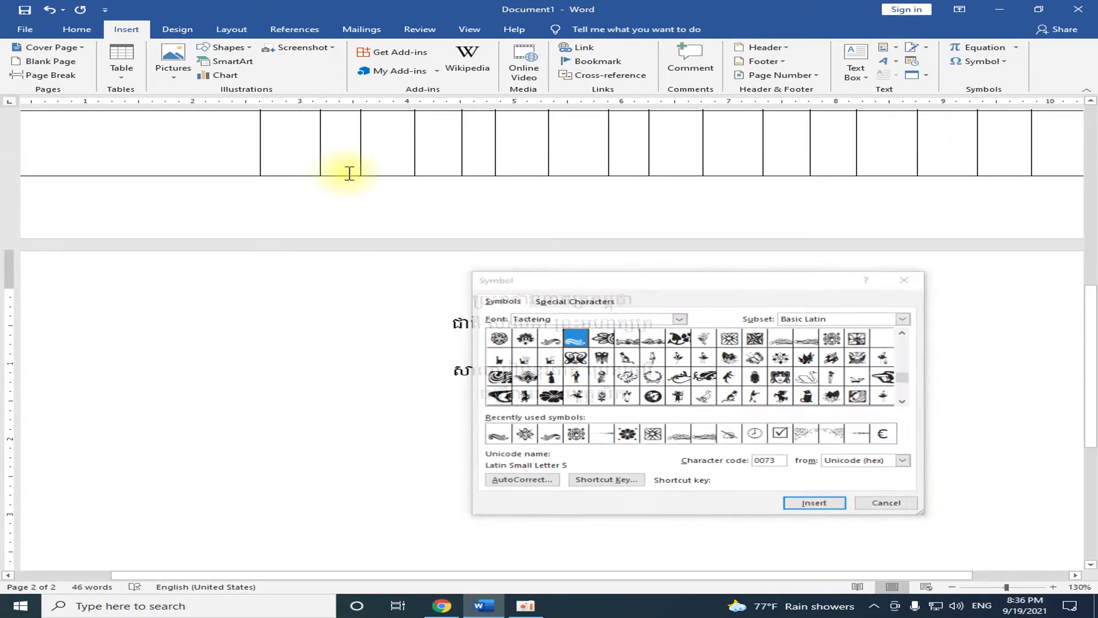
- Move the Symbol dialog clear of the header and keep Tacteing as its font
{"action": "left_click_drag", "start_coordinate": [646, 286], "coordinate": [769, 350]}
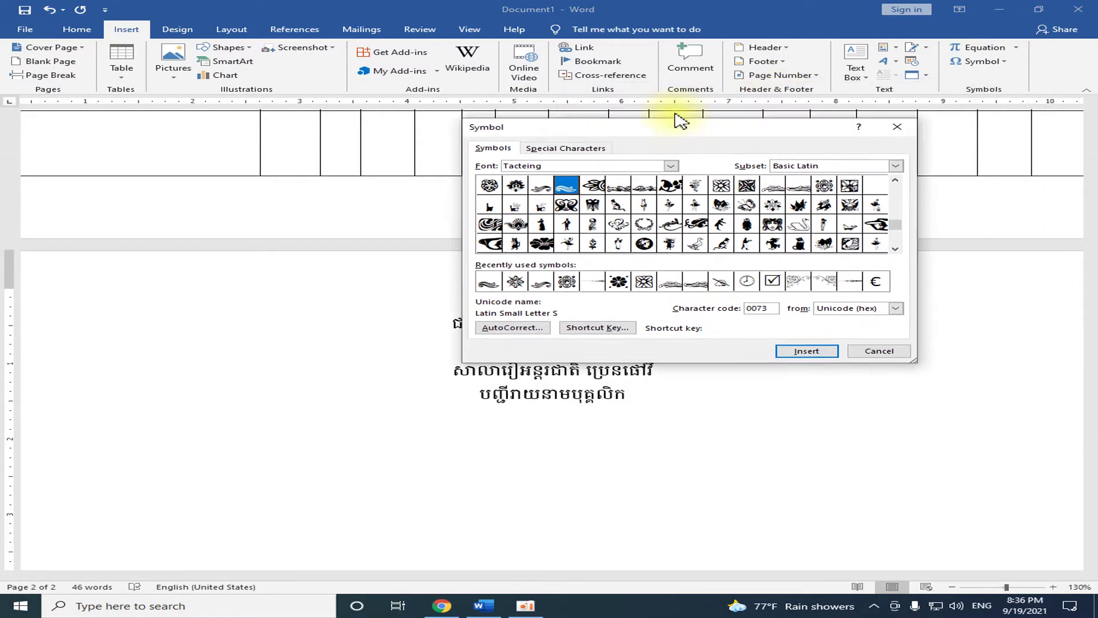
{"action": "left_click_drag", "start_coordinate": [763, 343], "coordinate": [543, 89]}
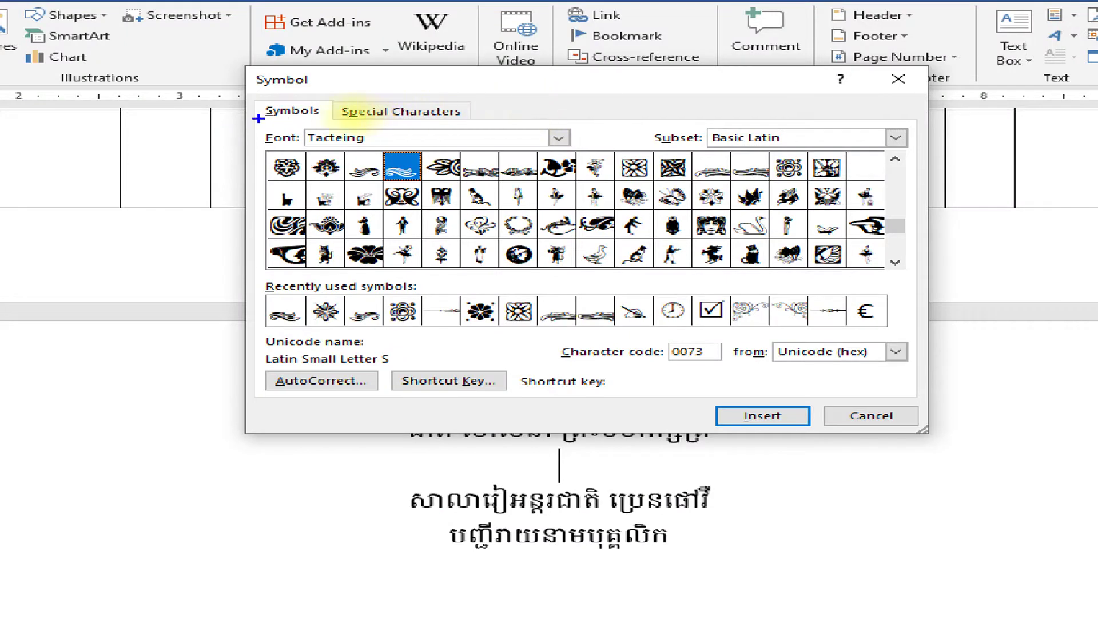
{"action": "left_click_drag", "start_coordinate": [258, 119], "coordinate": [587, 152]}
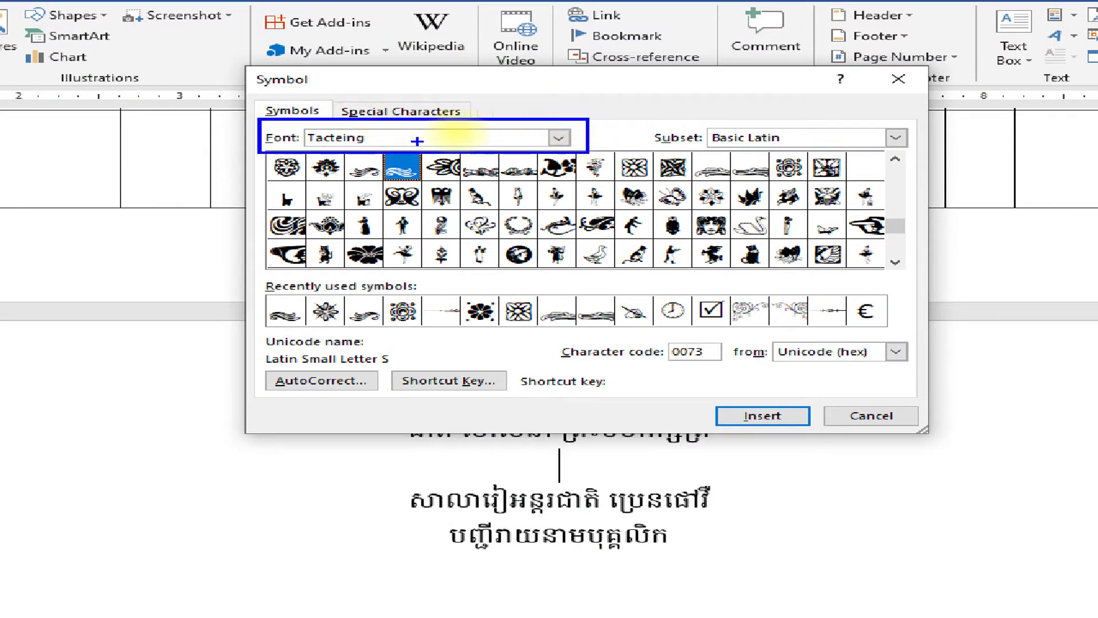
{"action": "left_click", "coordinate": [357, 138]}
{"action": "left_click_drag", "start_coordinate": [263, 153], "coordinate": [907, 328]}
{"action": "left_click_drag", "start_coordinate": [770, 415], "coordinate": [837, 393]}
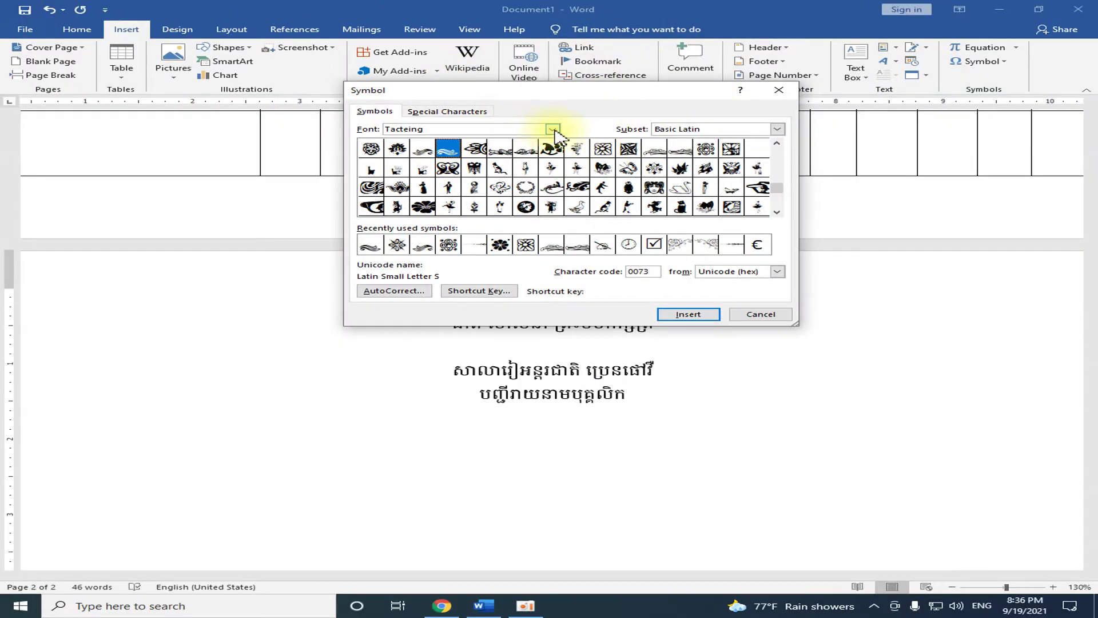
{"action": "left_click", "coordinate": [553, 130]}
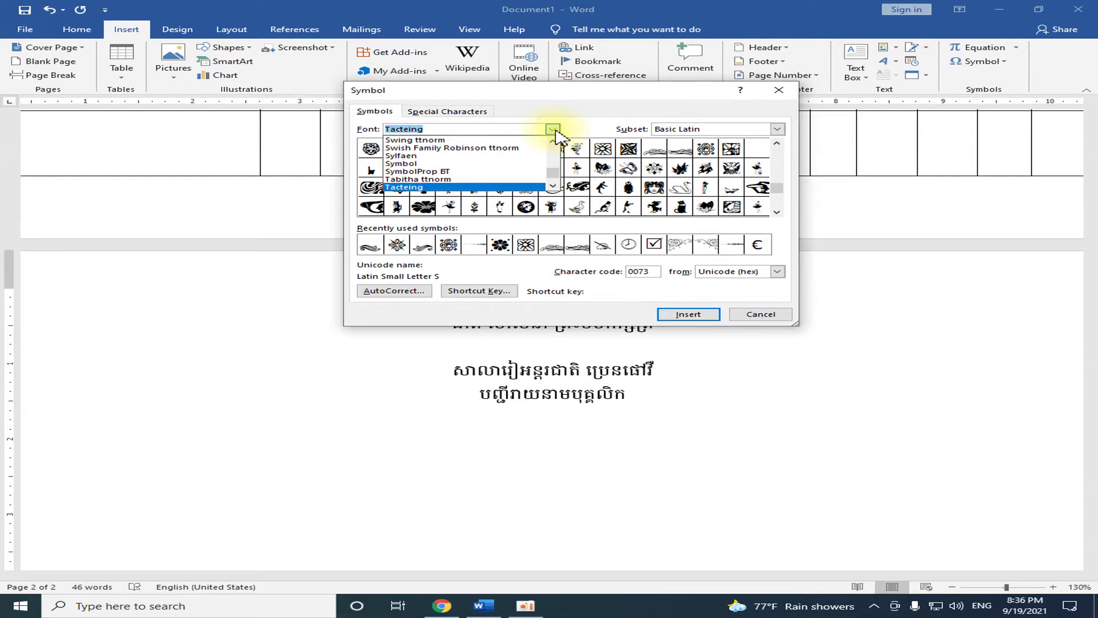
{"action": "left_click", "coordinate": [553, 129]}
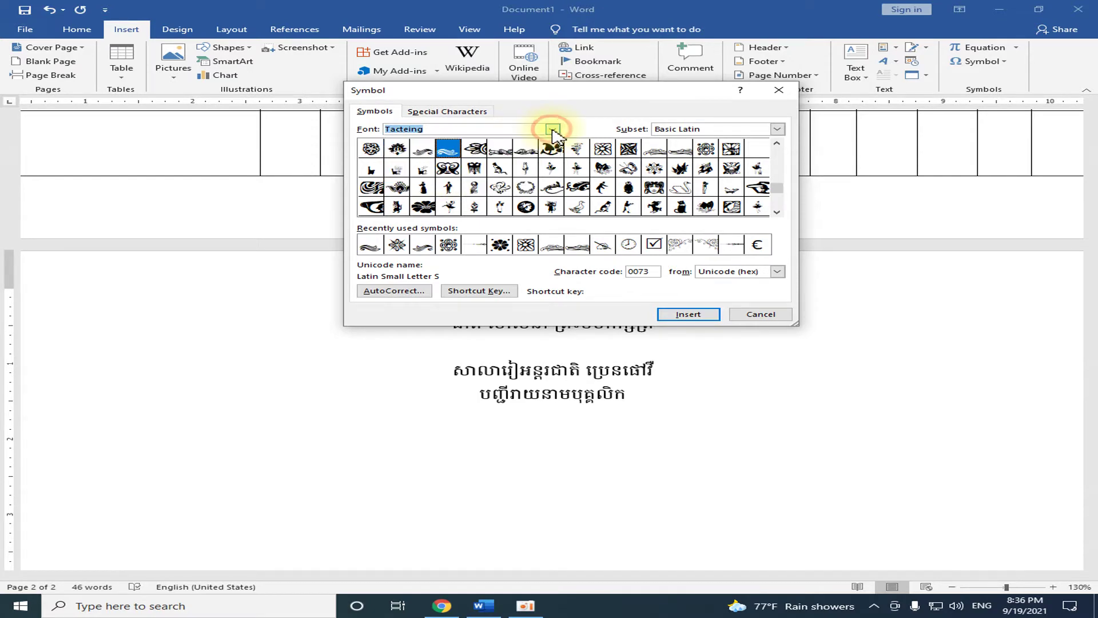
{"action": "left_click_drag", "start_coordinate": [614, 90], "coordinate": [779, 13]}
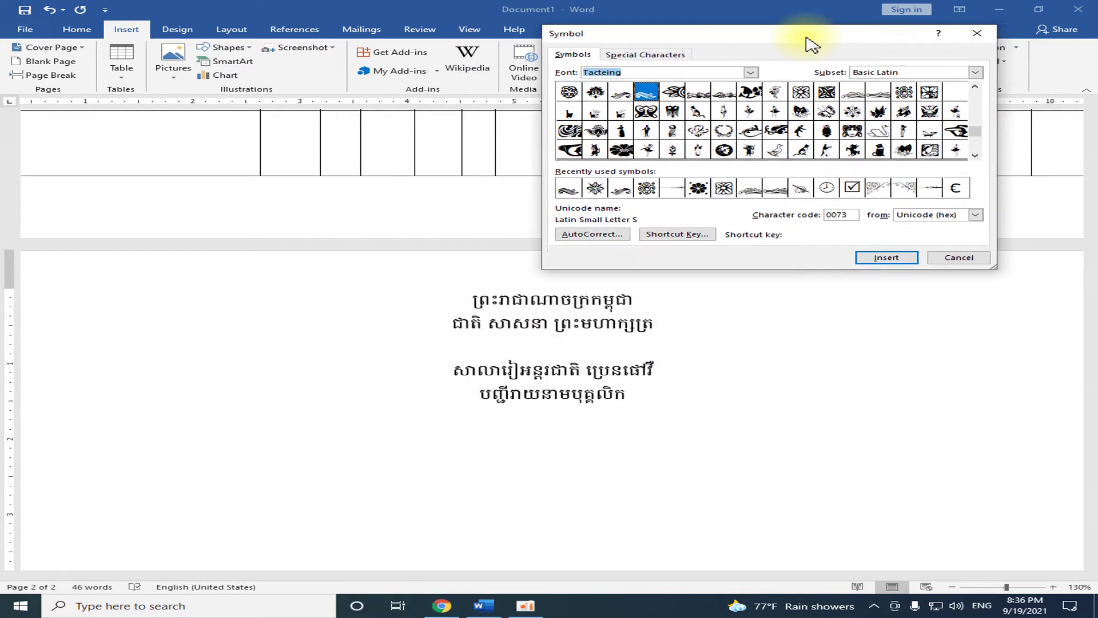
- Insert repeated curl, flower and wave Tacteing ornaments to form the divider, then close the dialog
{"action": "left_click", "coordinate": [587, 72]}
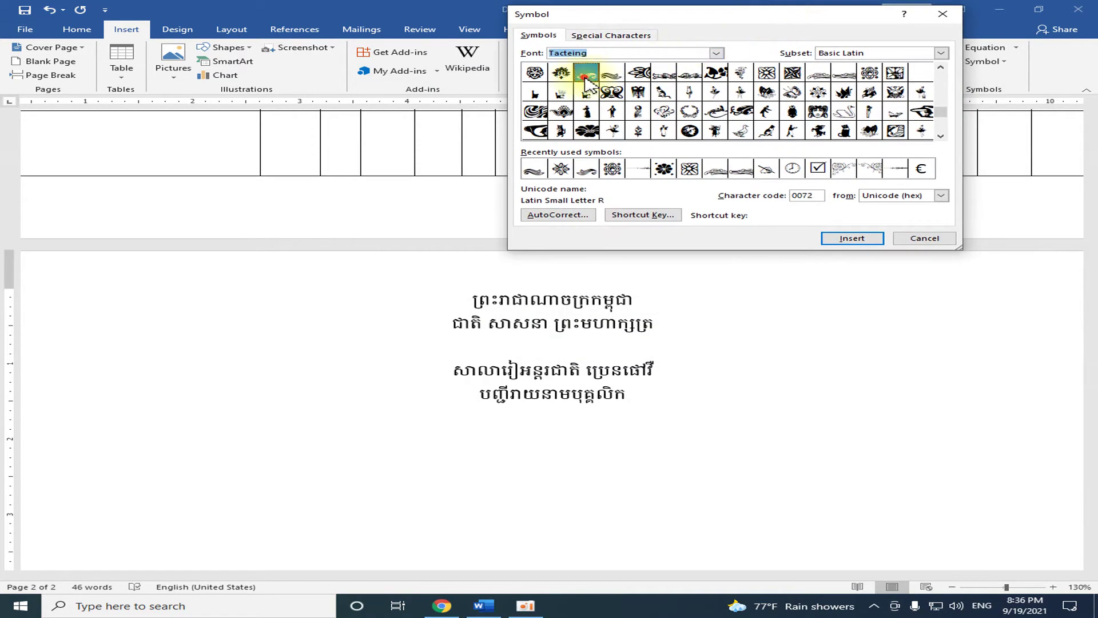
{"action": "left_click", "coordinate": [854, 239]}
{"action": "left_click", "coordinate": [857, 239]}
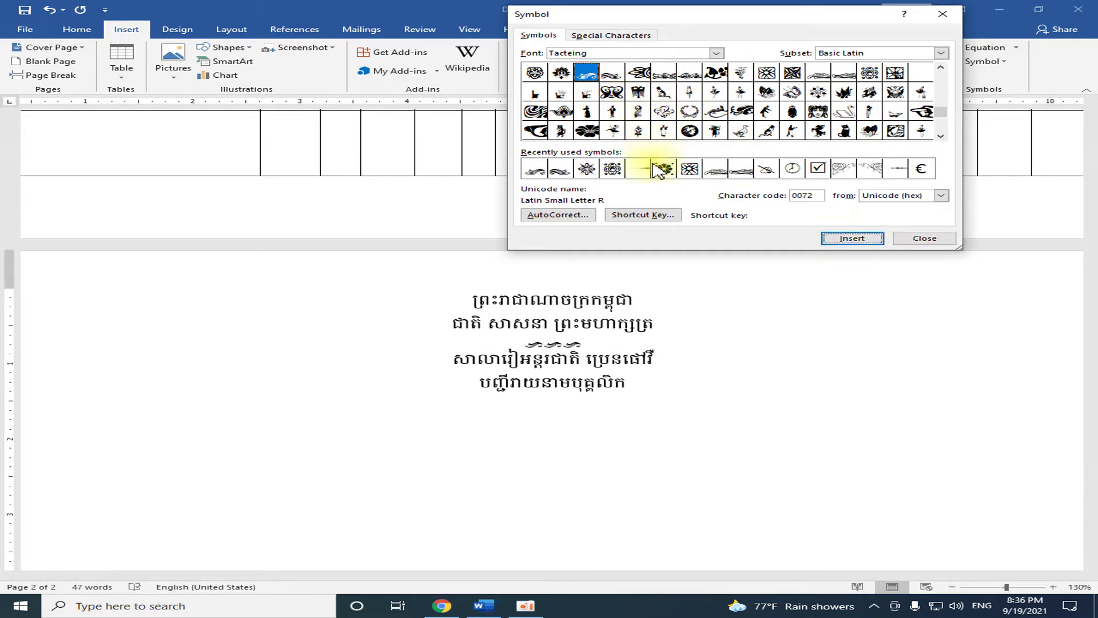
{"action": "left_click", "coordinate": [586, 169]}
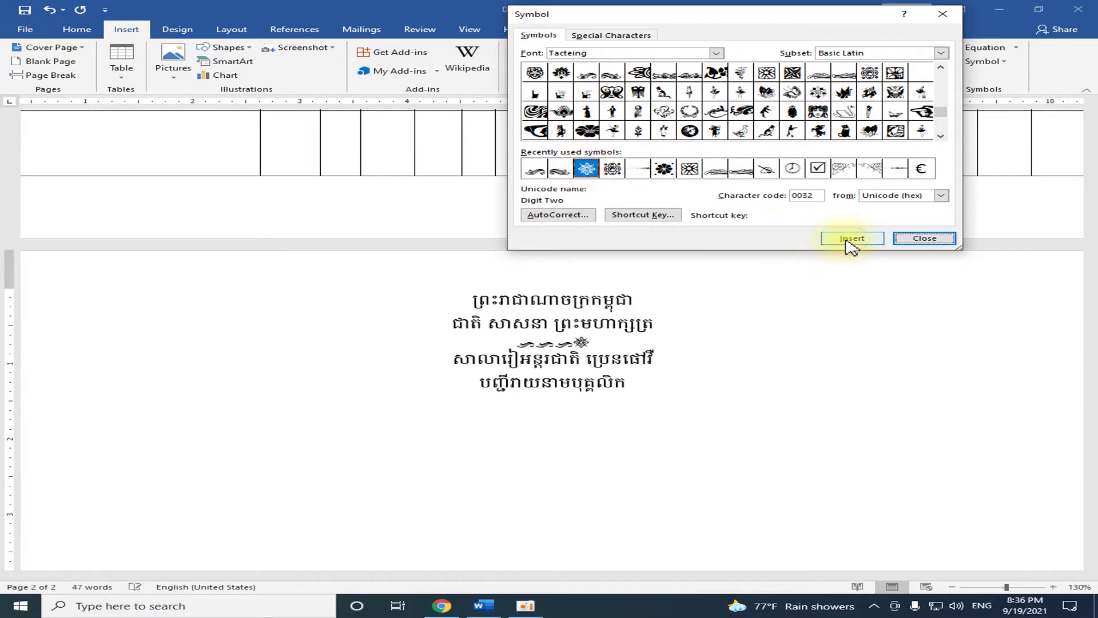
{"action": "left_click", "coordinate": [612, 72]}
{"action": "left_click", "coordinate": [868, 239]}
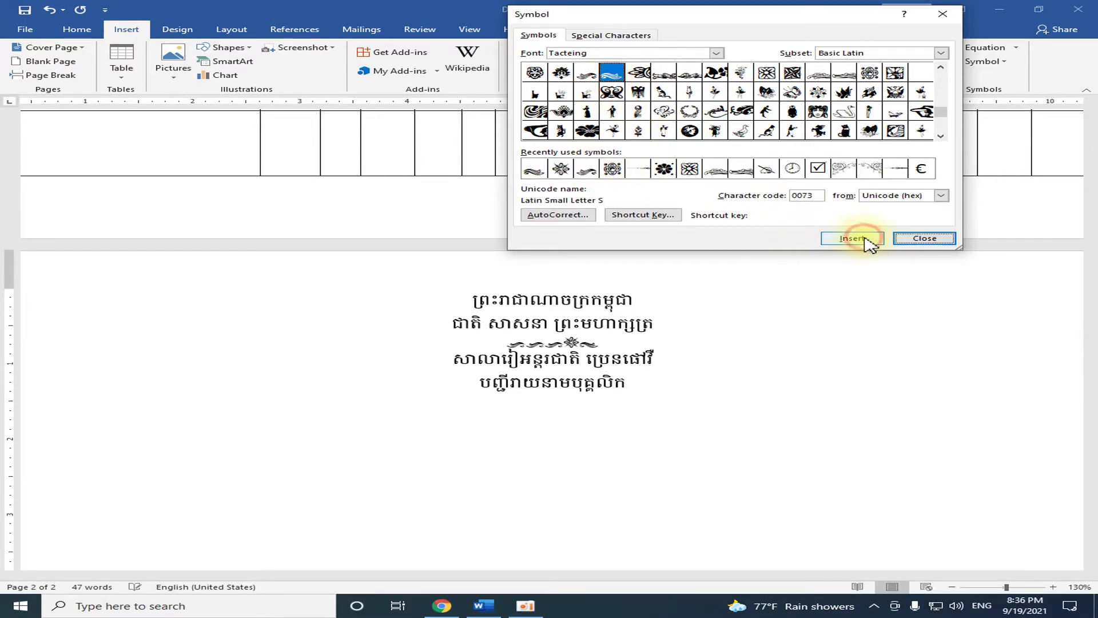
{"action": "left_click", "coordinate": [864, 239]}
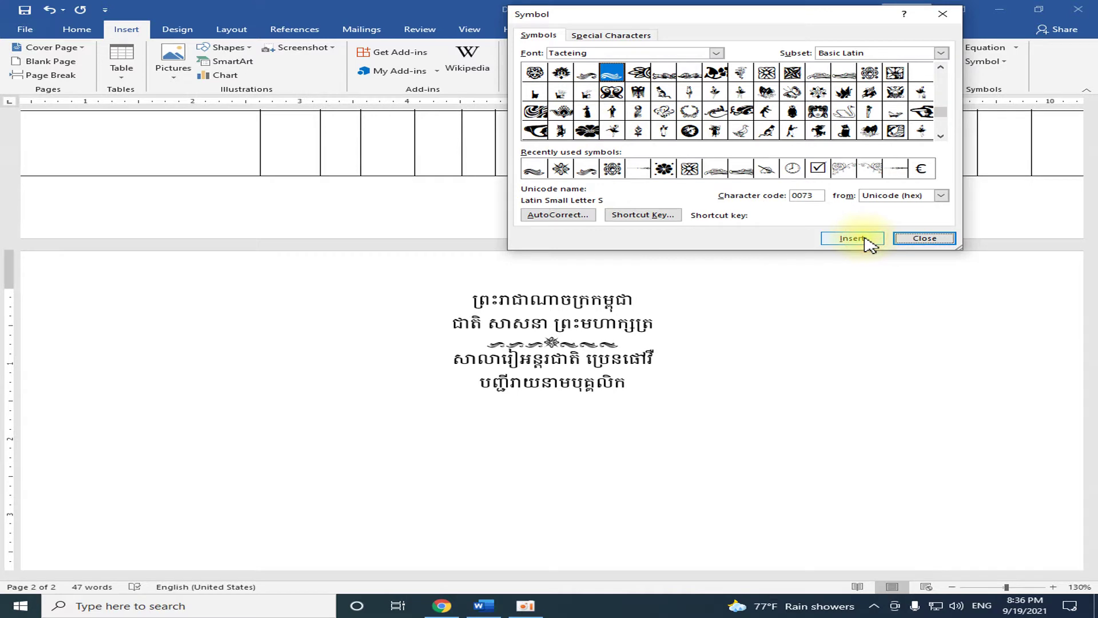
{"action": "left_click", "coordinate": [868, 240]}
{"action": "left_click", "coordinate": [536, 343]}
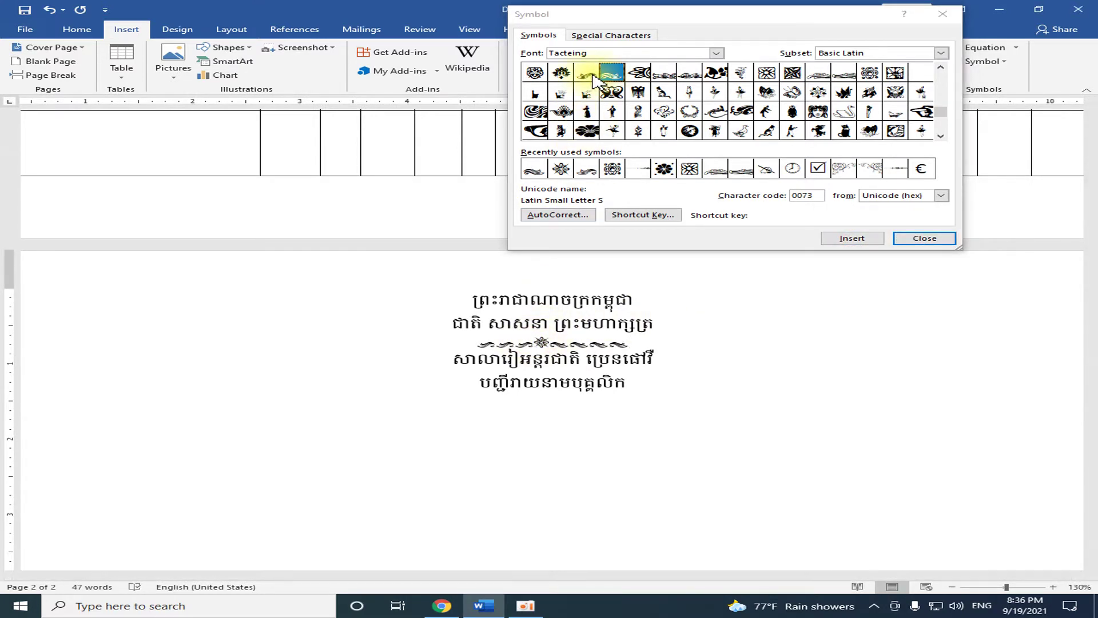
{"action": "left_click", "coordinate": [610, 73]}
{"action": "left_click", "coordinate": [587, 72]}
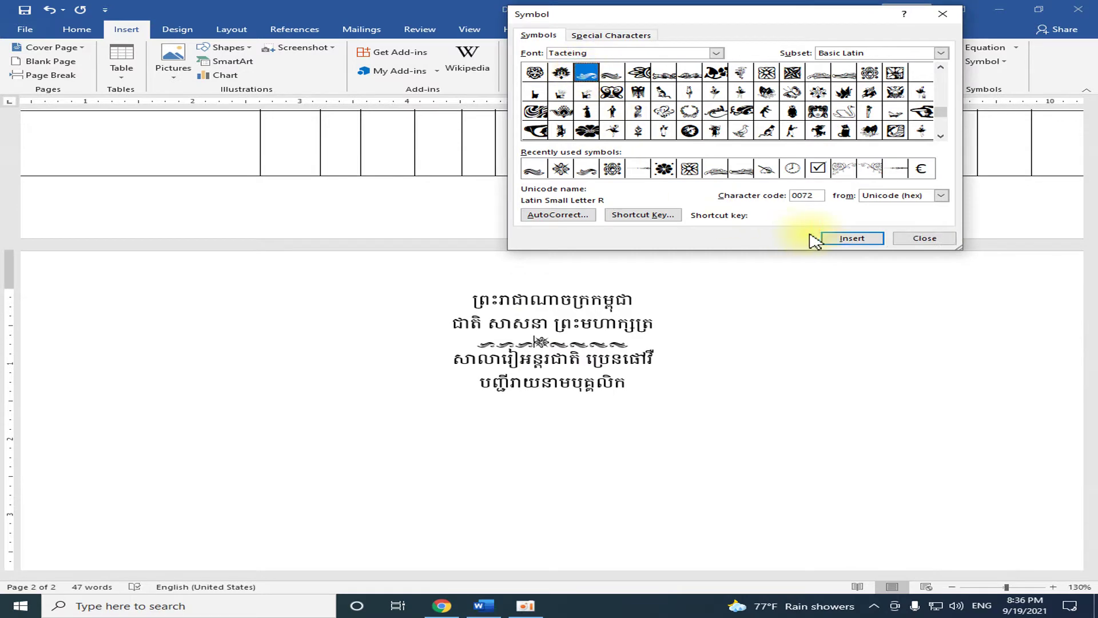
{"action": "left_click", "coordinate": [846, 238]}
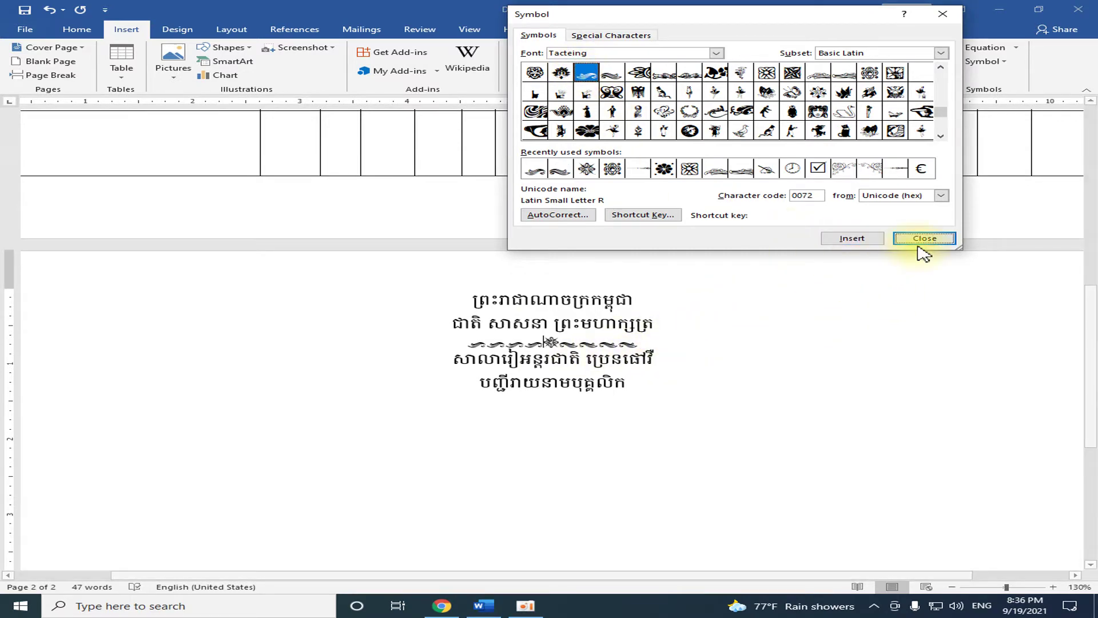
{"action": "left_click", "coordinate": [926, 239]}
- Zoom out to 80% to show both pages together and bring up the Home tab
{"action": "scroll", "coordinate": [661, 387], "scroll_direction": "down", "scroll_amount": 1}
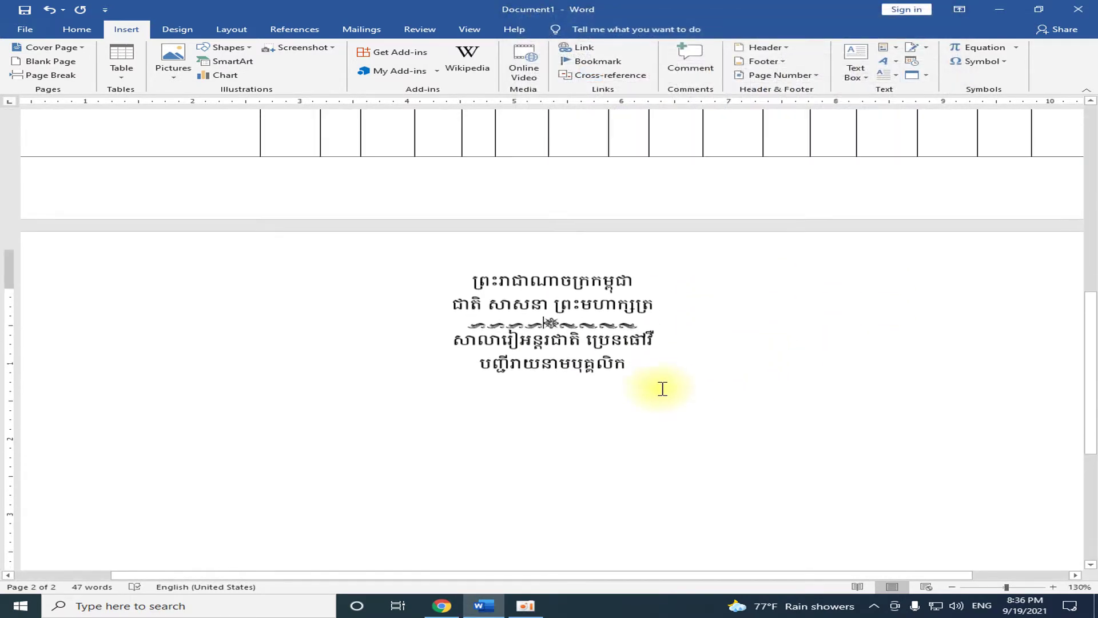
{"action": "scroll", "coordinate": [669, 383], "scroll_direction": "up", "scroll_amount": 10}
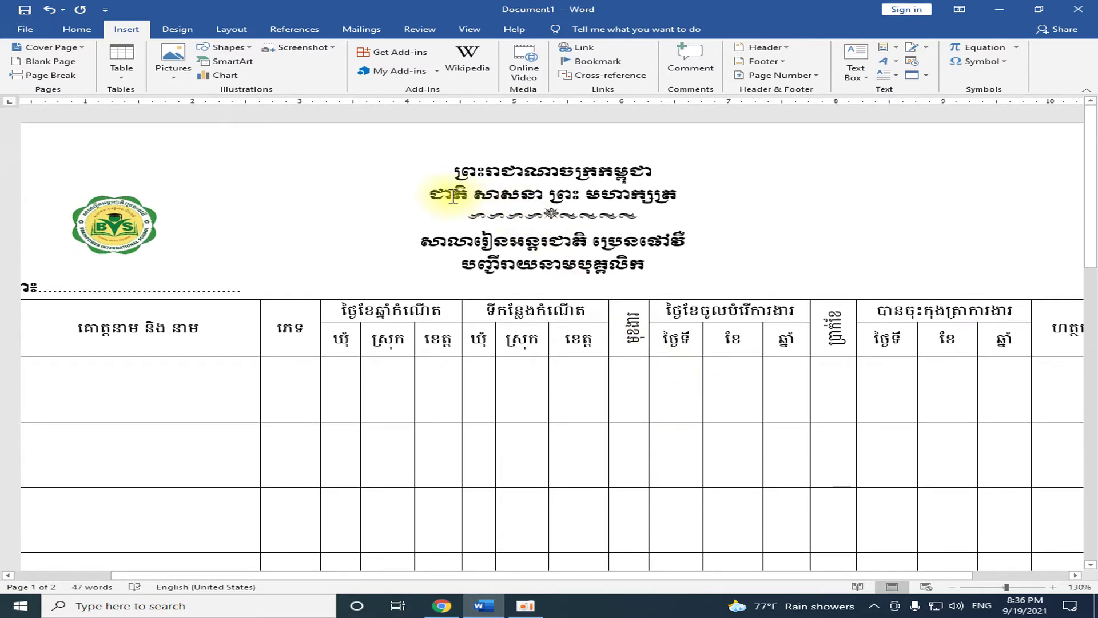
{"action": "left_click", "coordinate": [952, 587]}
{"action": "left_click", "coordinate": [951, 586]}
{"action": "left_click", "coordinate": [952, 587]}
{"action": "left_click", "coordinate": [952, 587]}
{"action": "left_click", "coordinate": [951, 586]}
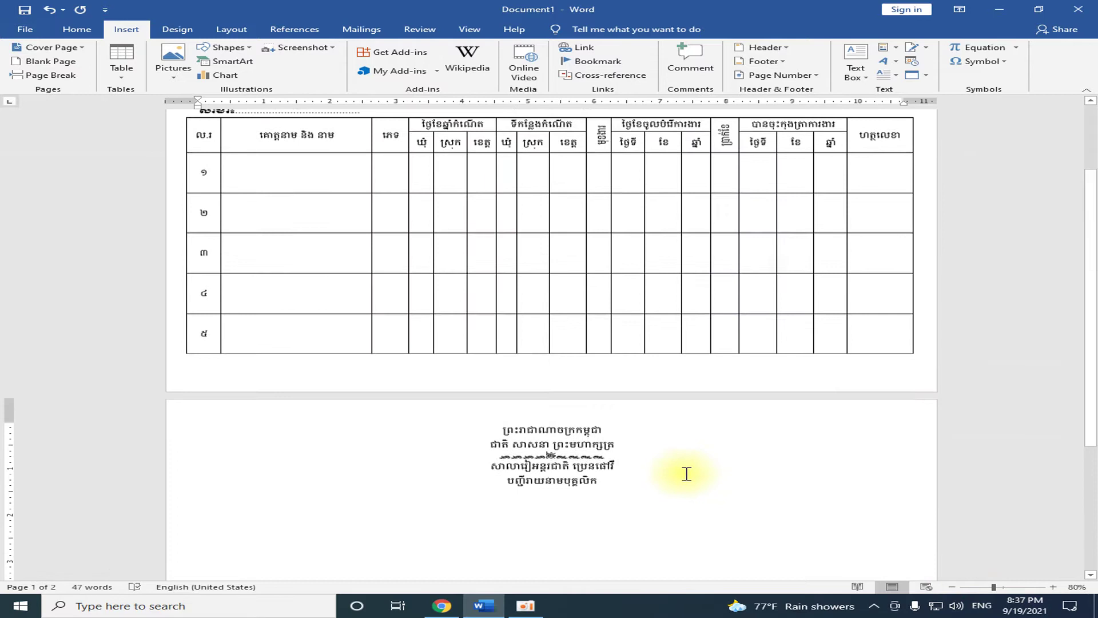
{"action": "scroll", "coordinate": [634, 492], "scroll_direction": "down", "scroll_amount": 2}
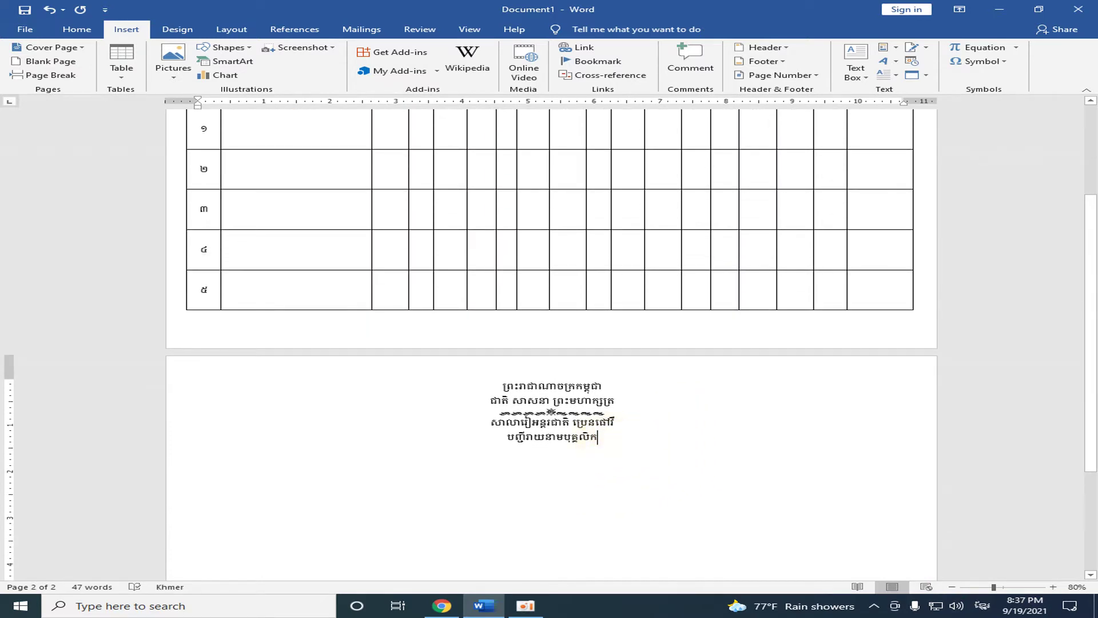
{"action": "scroll", "coordinate": [629, 452], "scroll_direction": "up", "scroll_amount": 2}
{"action": "scroll", "coordinate": [629, 457], "scroll_direction": "up", "scroll_amount": 1}
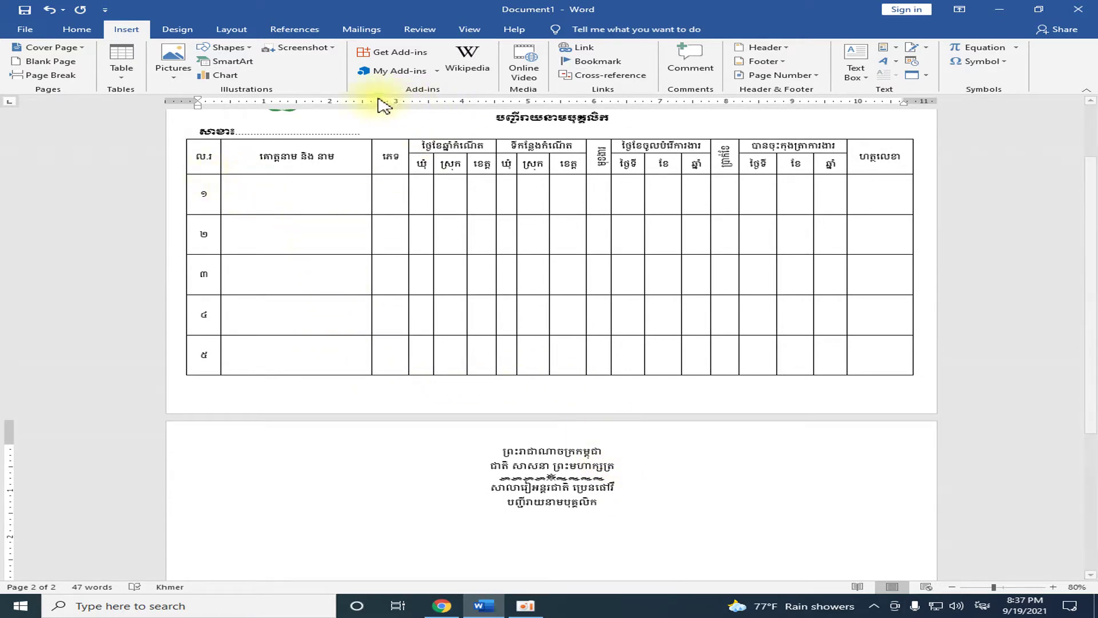
{"action": "left_click", "coordinate": [76, 29]}
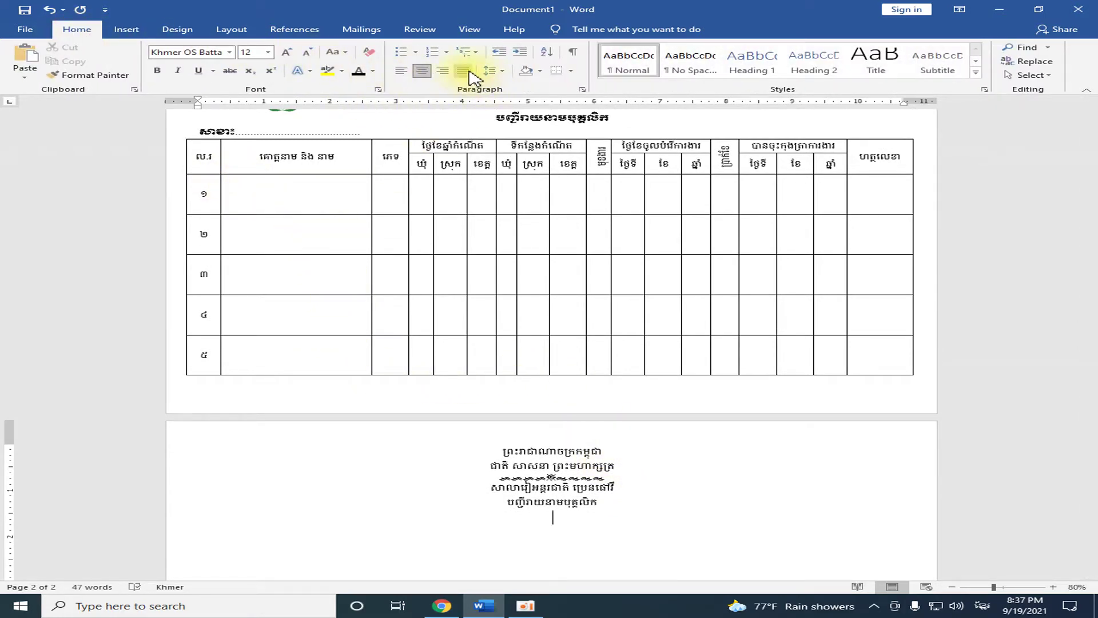
{"action": "scroll", "coordinate": [306, 306], "scroll_direction": "down", "scroll_amount": 1}
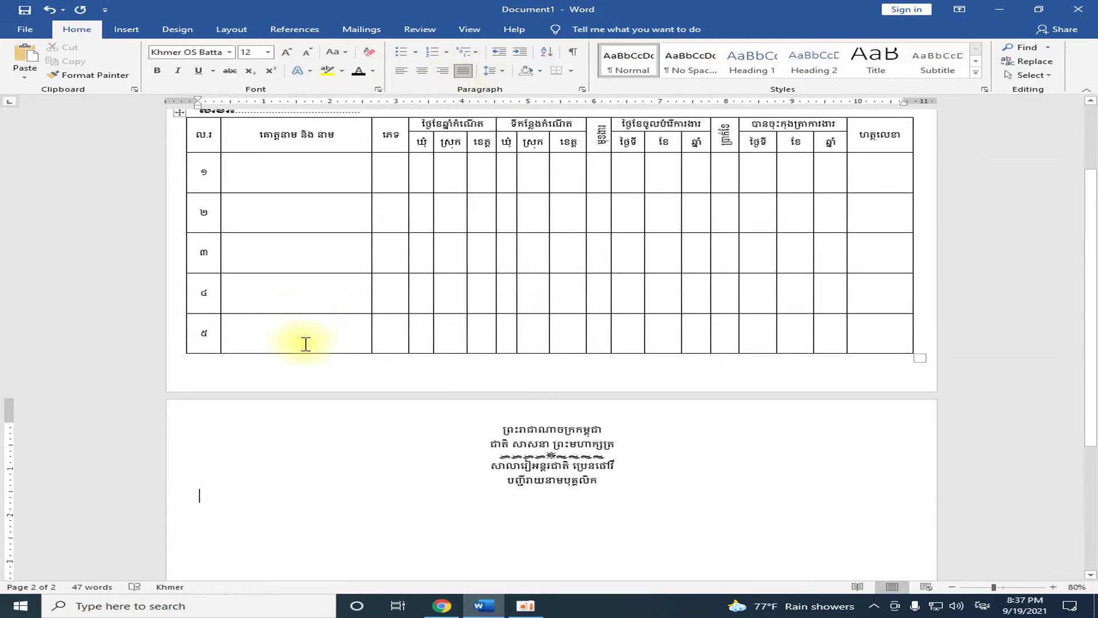
{"action": "scroll", "coordinate": [302, 343], "scroll_direction": "up", "scroll_amount": 2}
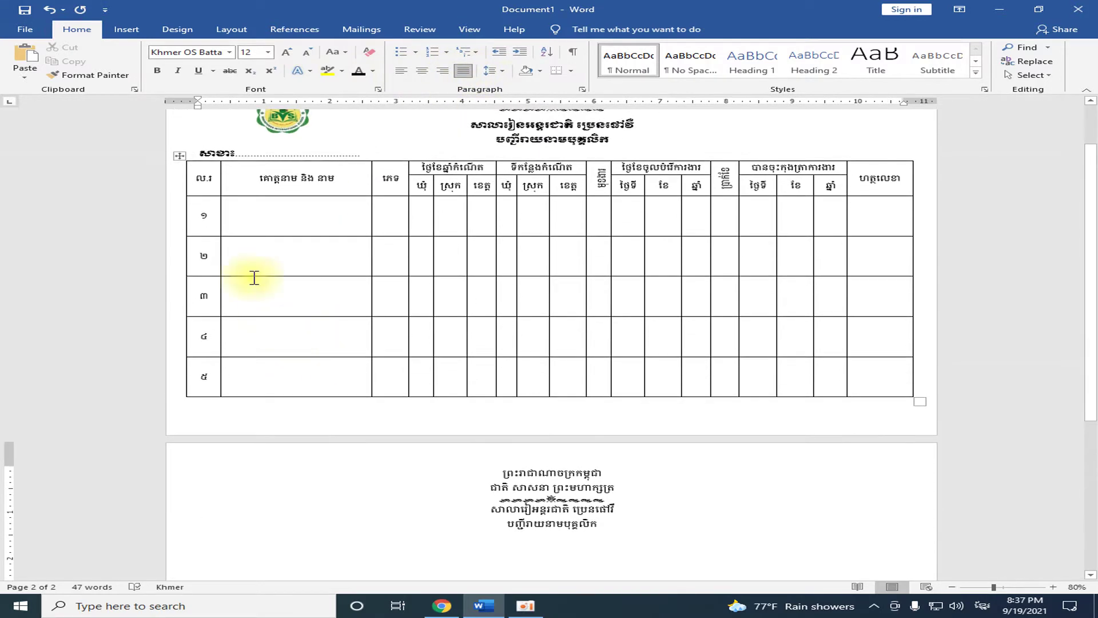
{"action": "left_click", "coordinate": [210, 181]}
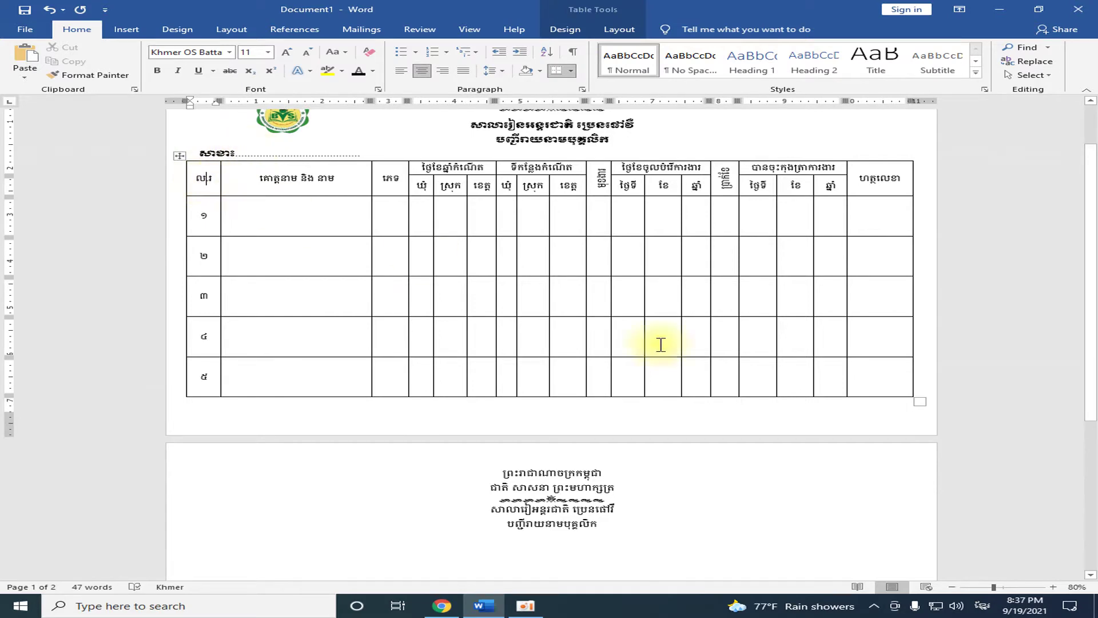
{"action": "scroll", "coordinate": [719, 566], "scroll_direction": "up", "scroll_amount": 5, "text": "ctrl"}
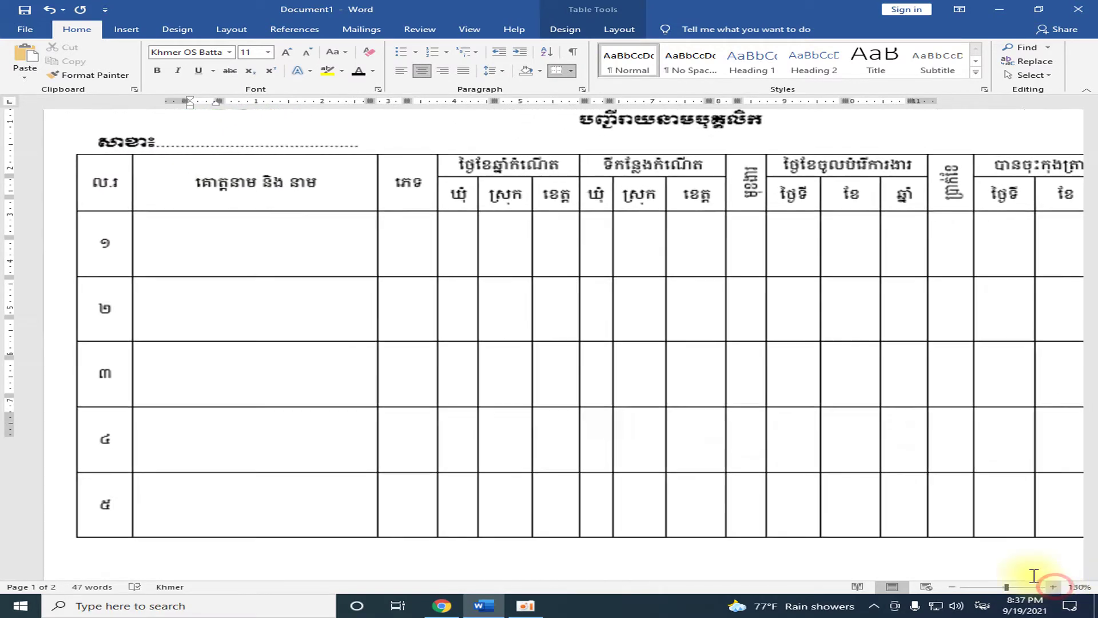
{"action": "left_click", "coordinate": [952, 586]}
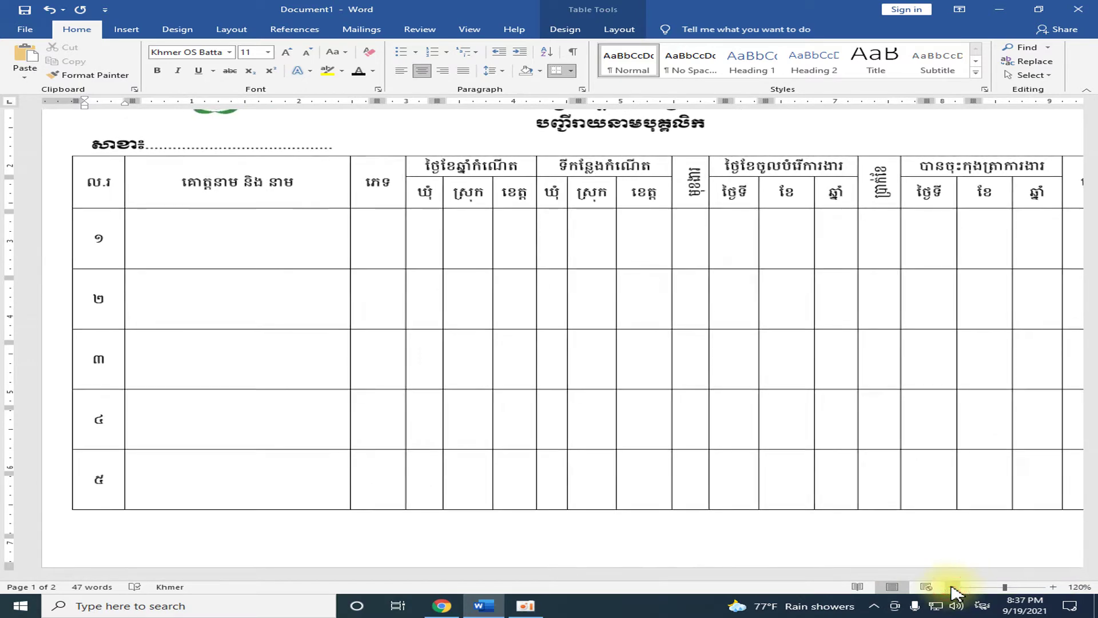
{"action": "left_click", "coordinate": [952, 586]}
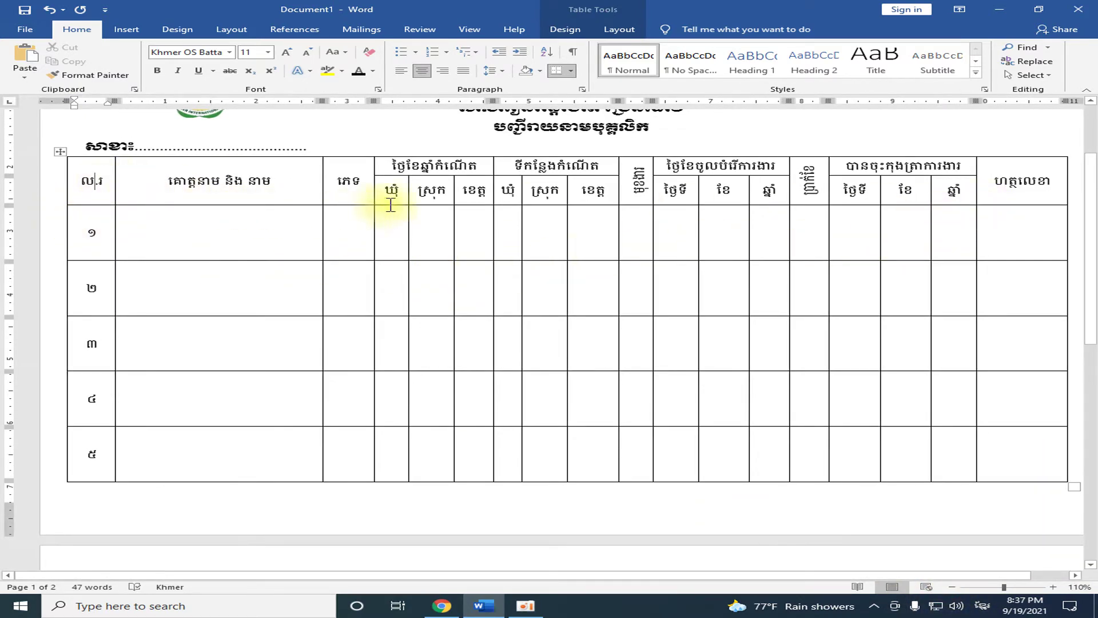
{"action": "type", "text": "."}
{"action": "left_click", "coordinate": [439, 169]}
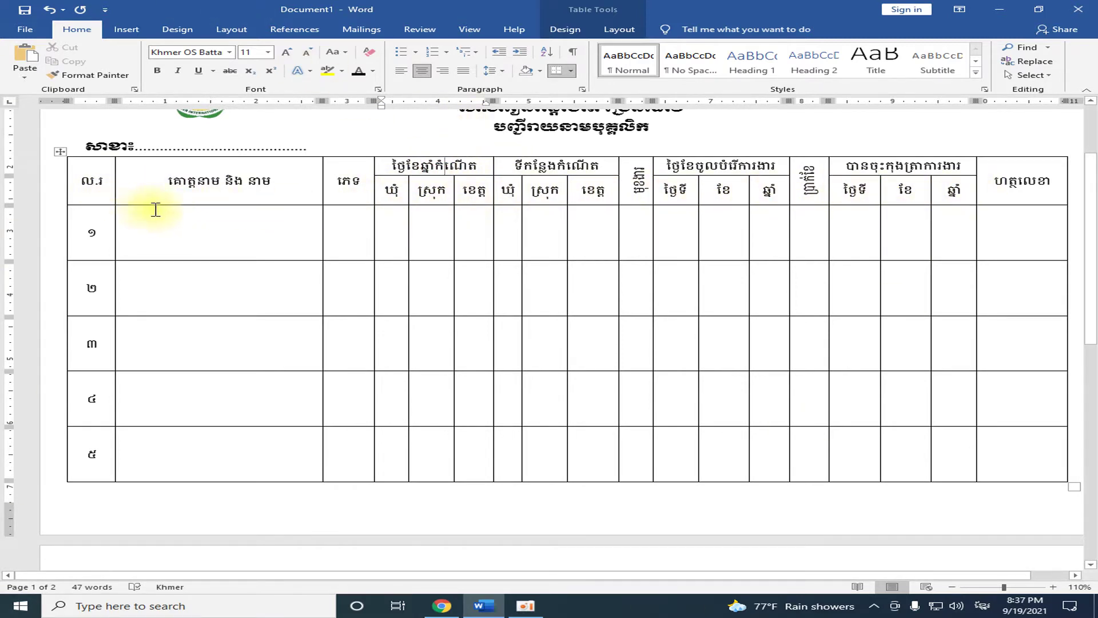
{"action": "left_click", "coordinate": [357, 224]}
{"action": "left_click", "coordinate": [106, 224]}
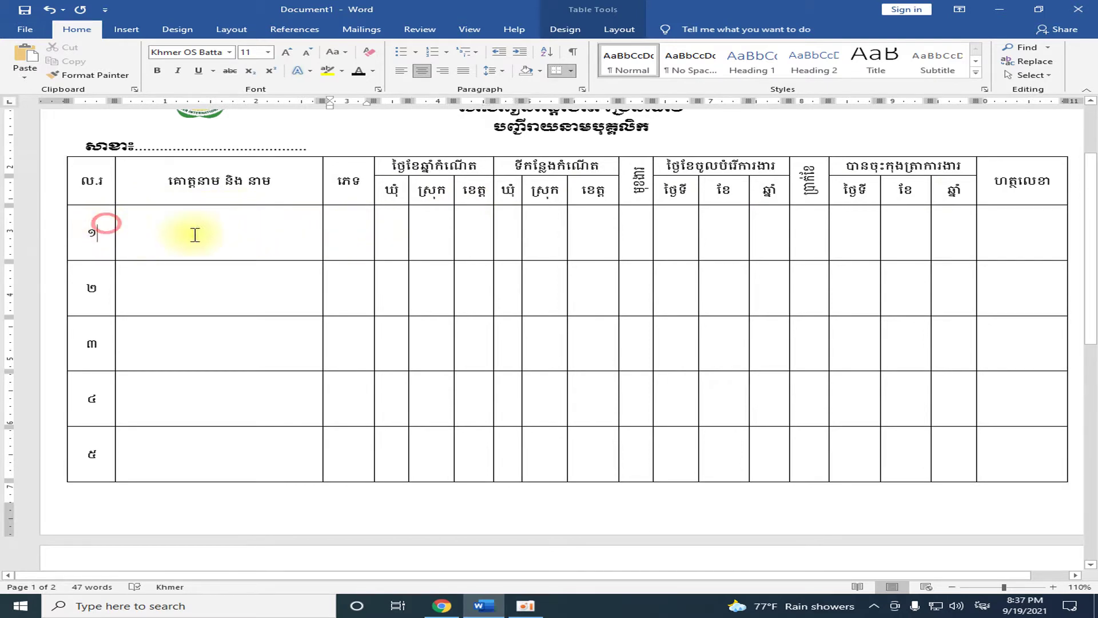
{"action": "left_click_drag", "start_coordinate": [195, 234], "coordinate": [1069, 250]}
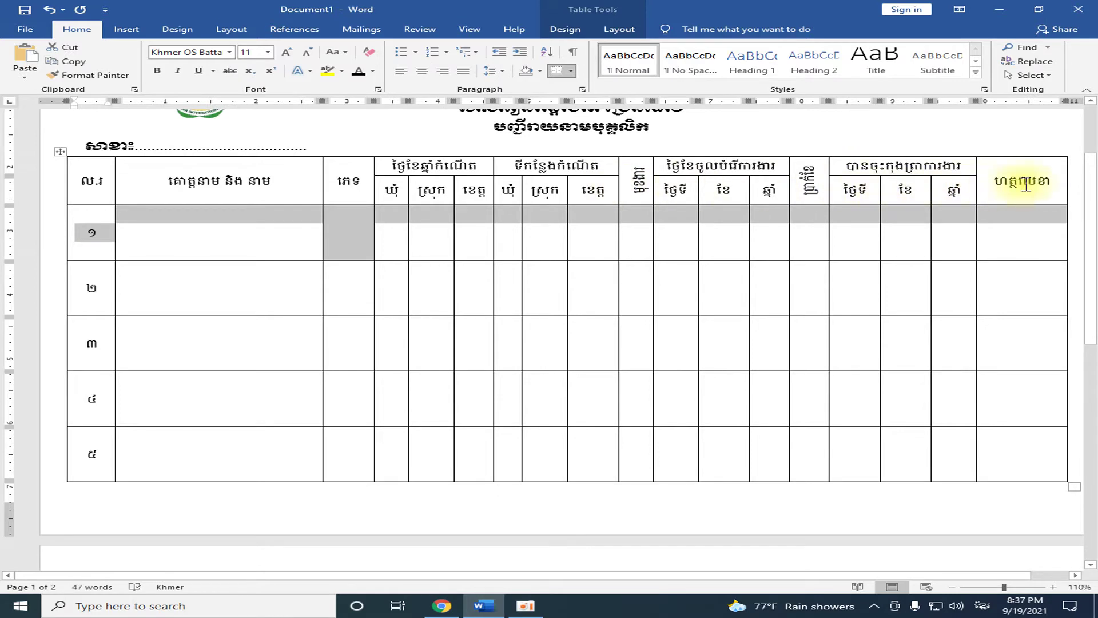
{"action": "left_click", "coordinate": [100, 220]}
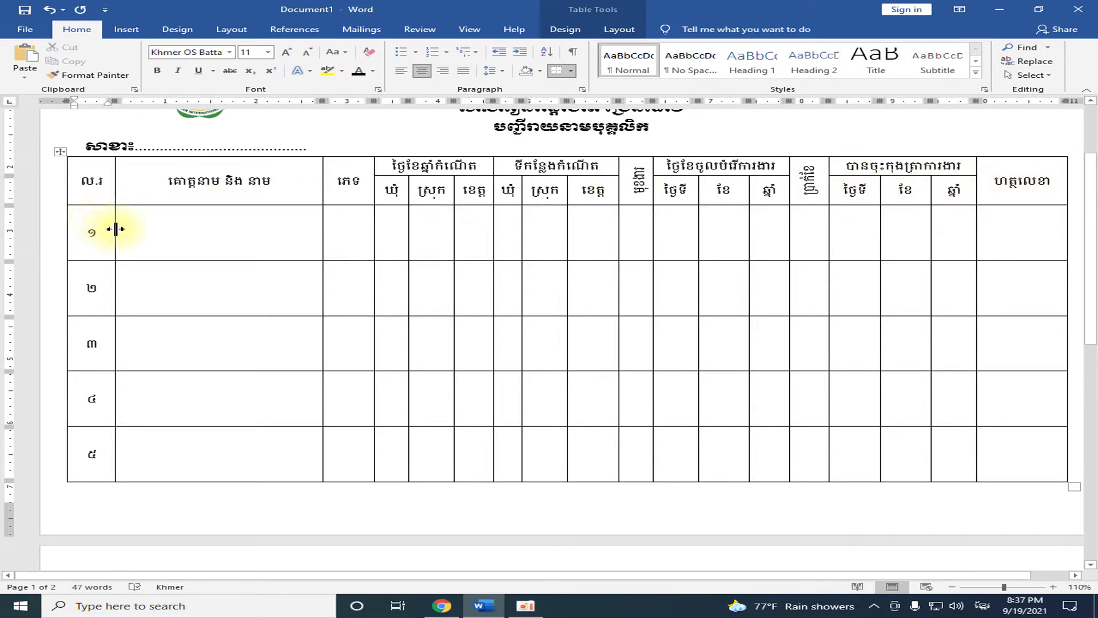
{"action": "left_click", "coordinate": [223, 231]}
{"action": "left_click", "coordinate": [361, 231]}
{"action": "left_click", "coordinate": [430, 230]}
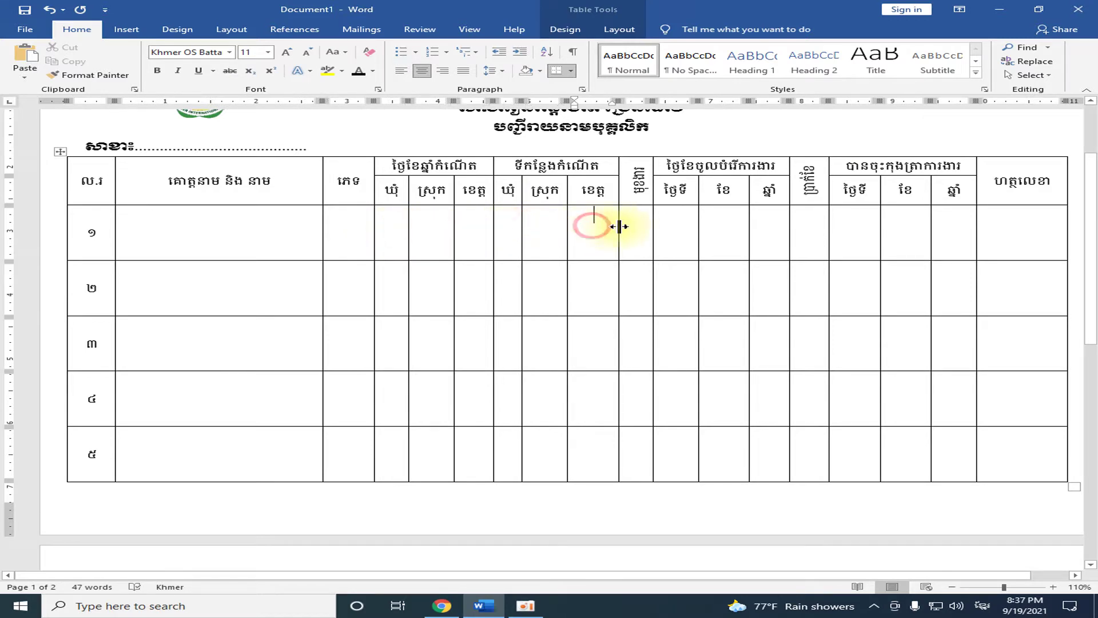
{"action": "left_click", "coordinate": [722, 227]}
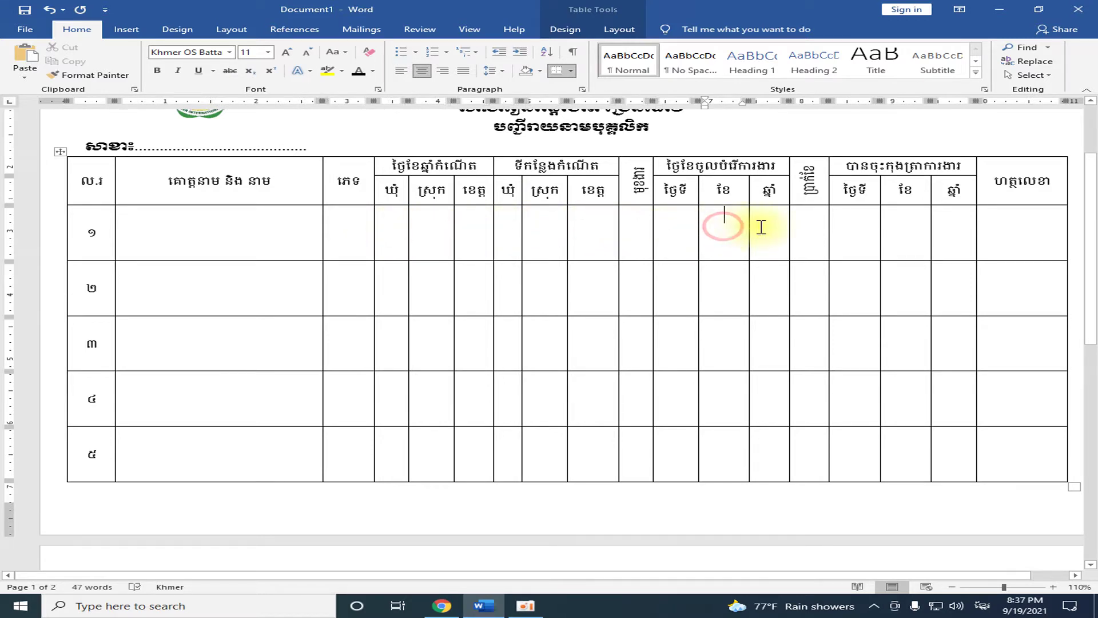
{"action": "left_click", "coordinate": [855, 227]}
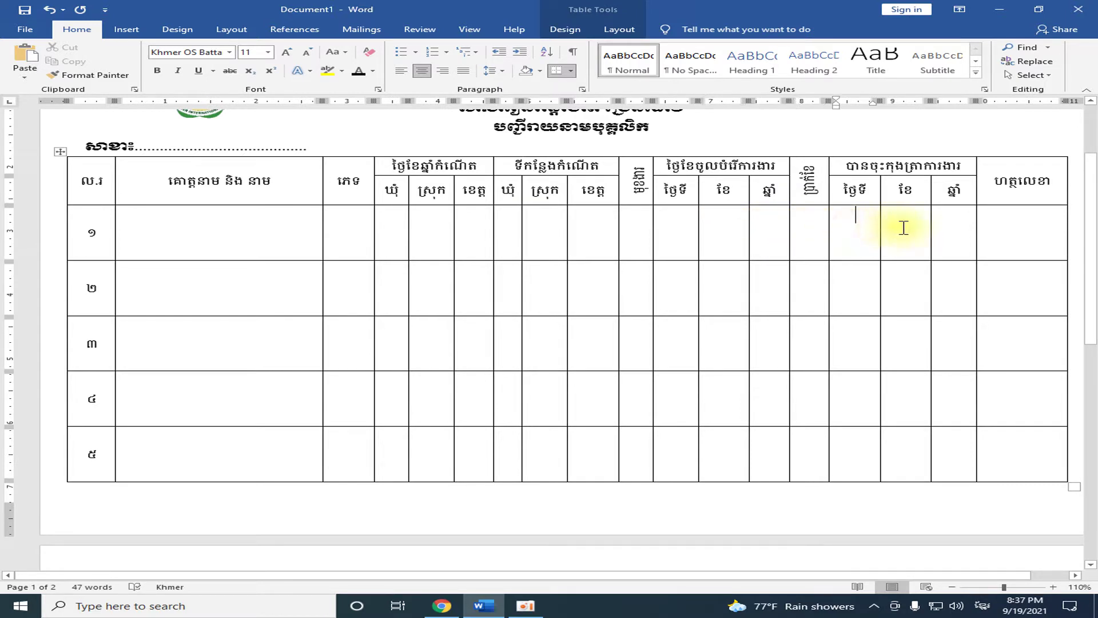
{"action": "left_click", "coordinate": [950, 227]}
{"action": "left_click", "coordinate": [1010, 229]}
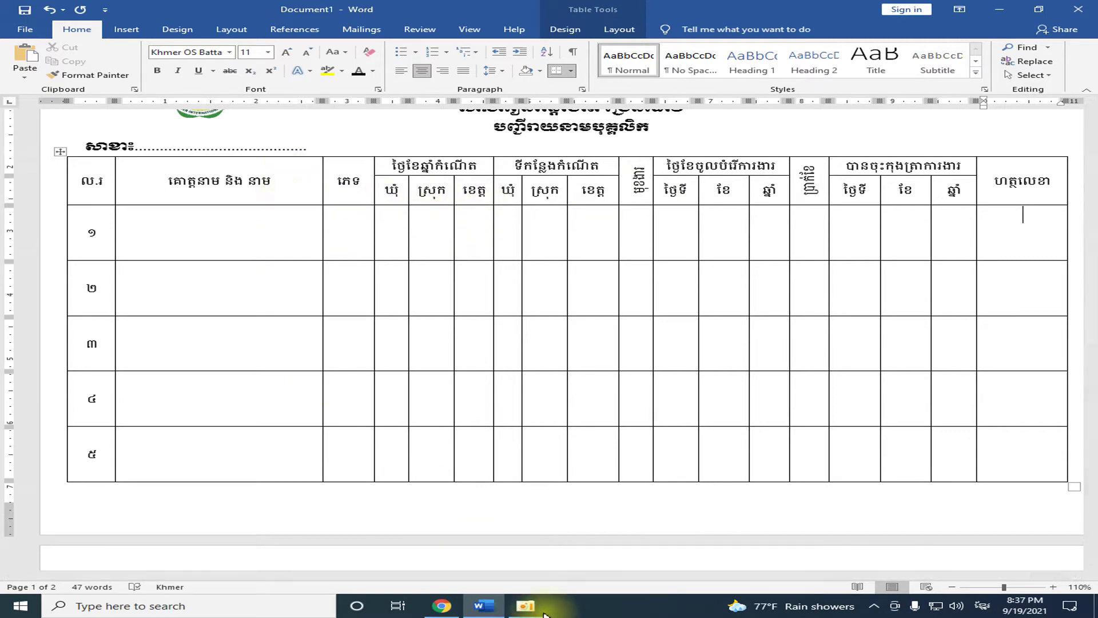
{"action": "left_click", "coordinate": [483, 605]}
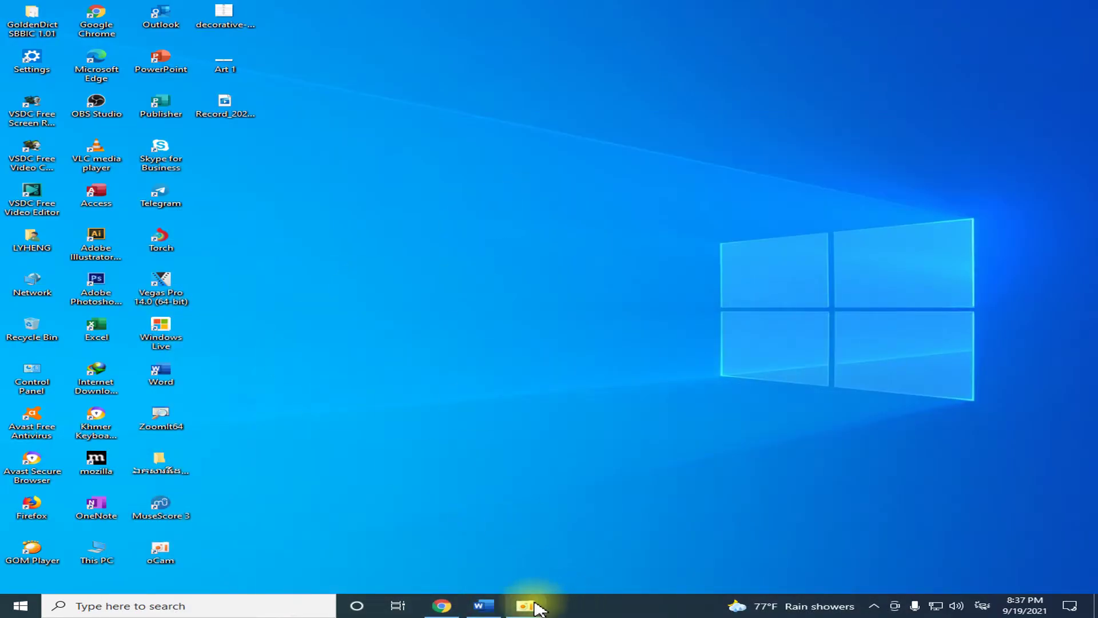
{"action": "left_click", "coordinate": [483, 605]}
{"action": "scroll", "coordinate": [191, 412], "scroll_direction": "down", "scroll_amount": 3}
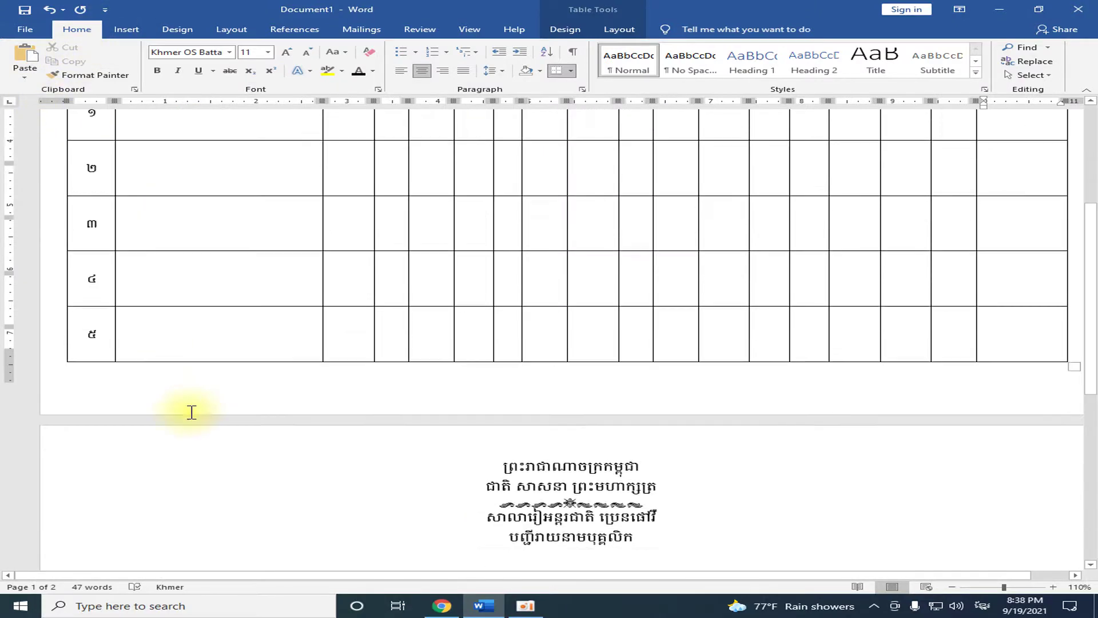
- Insert an 18-column by 2-row table below the page-2 header lines
{"action": "scroll", "coordinate": [191, 419], "scroll_direction": "down", "scroll_amount": 4}
{"action": "scroll", "coordinate": [171, 302], "scroll_direction": "down", "scroll_amount": 3}
{"action": "left_click", "coordinate": [158, 214]}
{"action": "scroll", "coordinate": [196, 253], "scroll_direction": "up", "scroll_amount": 2}
{"action": "left_click", "coordinate": [127, 30]}
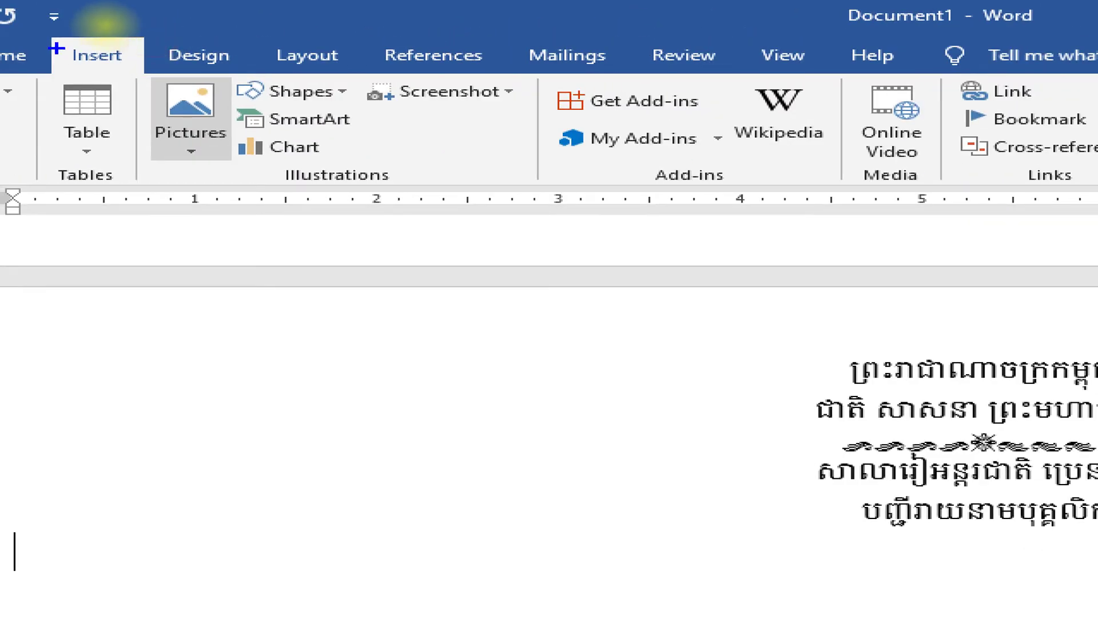
{"action": "left_click_drag", "start_coordinate": [64, 34], "coordinate": [163, 86]}
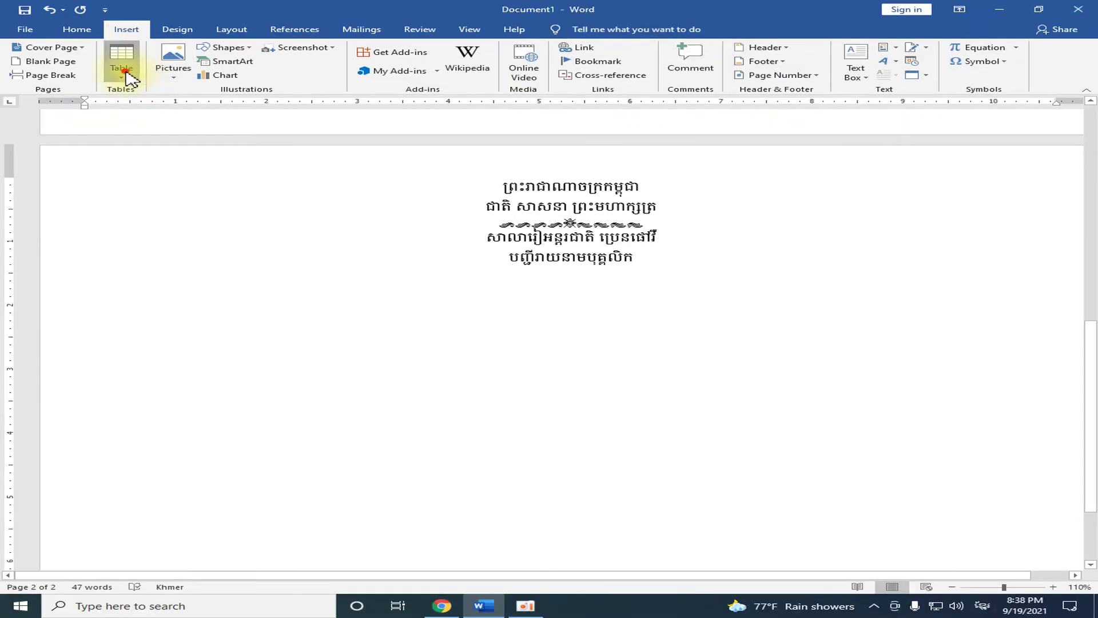
{"action": "left_click", "coordinate": [130, 74]}
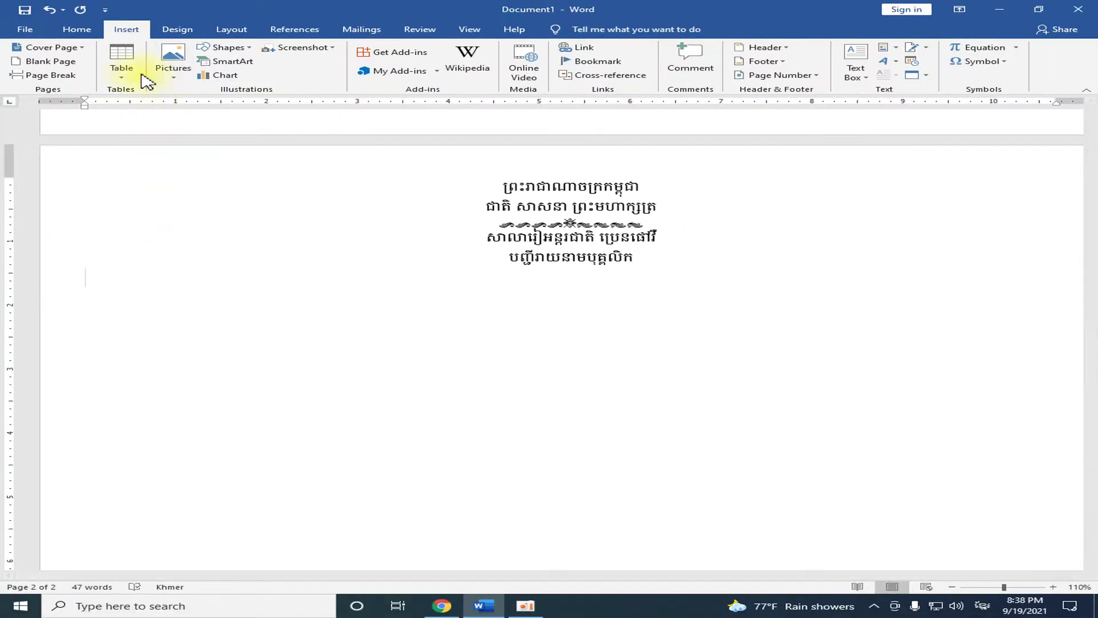
{"action": "left_click", "coordinate": [125, 68]}
{"action": "left_click", "coordinate": [158, 199]}
{"action": "type", "text": "18"}
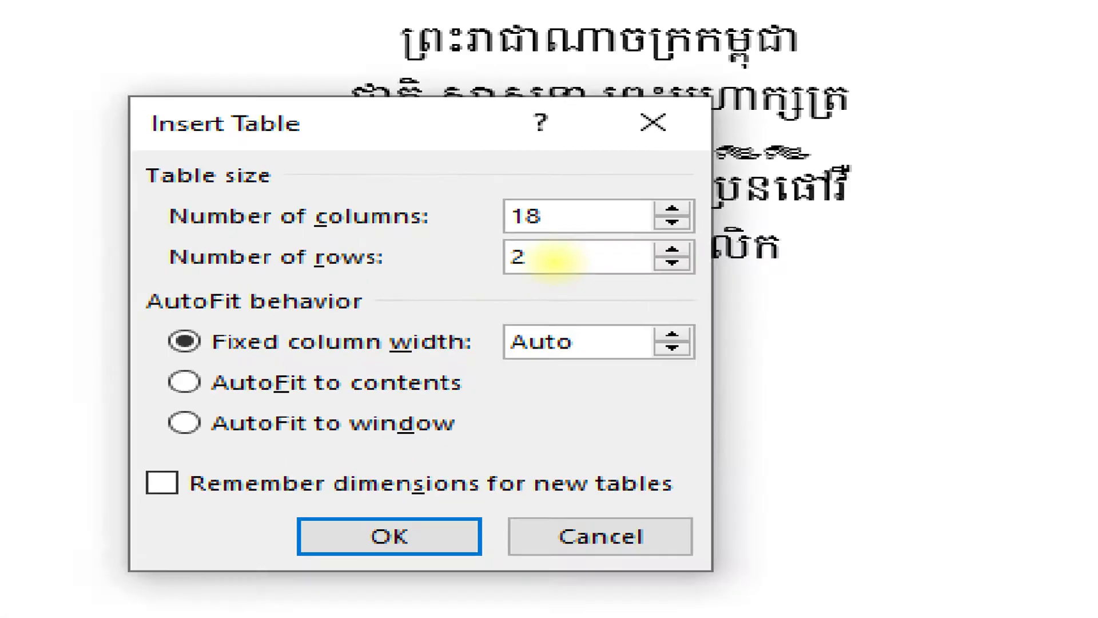
{"action": "left_click", "coordinate": [552, 260]}
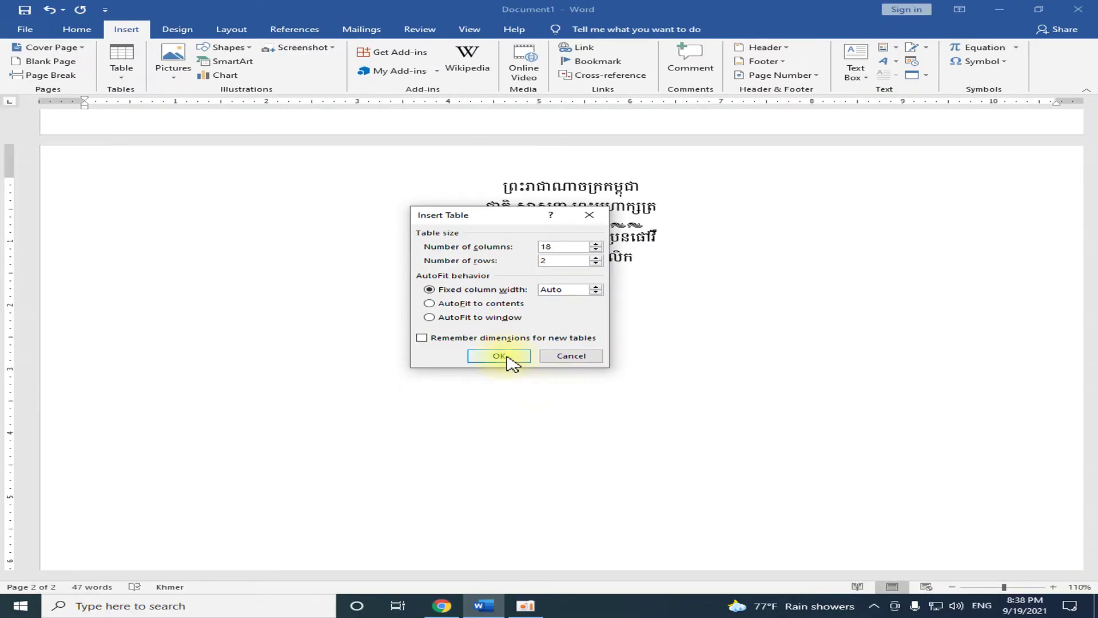
{"action": "left_click", "coordinate": [507, 355]}
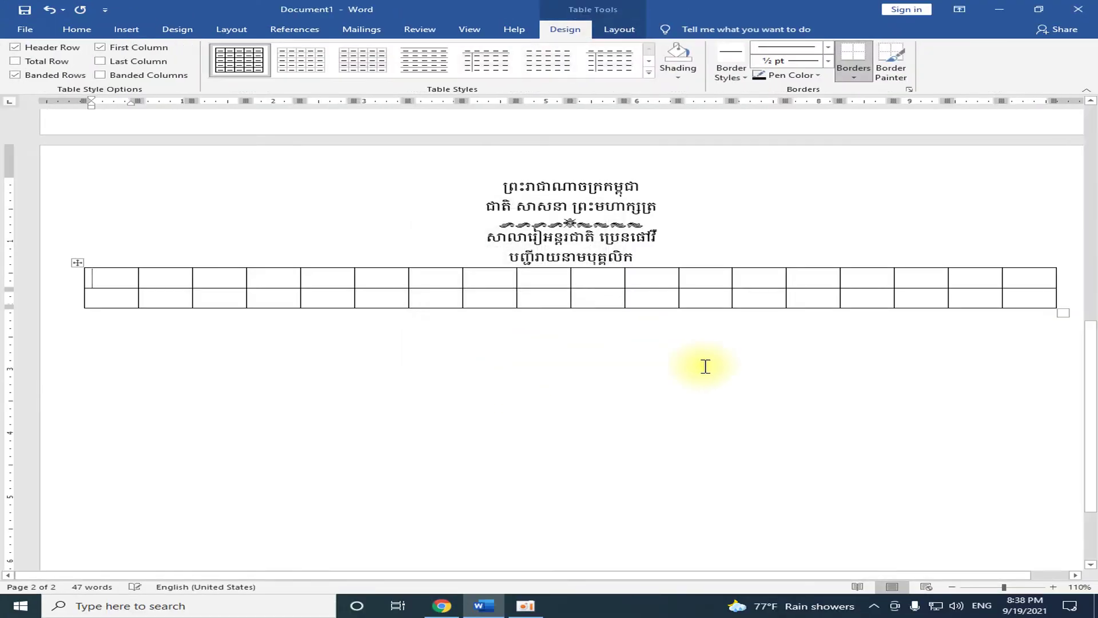
- Place the caret in the first cell of the new 18-column table
{"action": "scroll", "coordinate": [697, 350], "scroll_direction": "up", "scroll_amount": 2}
{"action": "scroll", "coordinate": [697, 352], "scroll_direction": "up", "scroll_amount": 4}
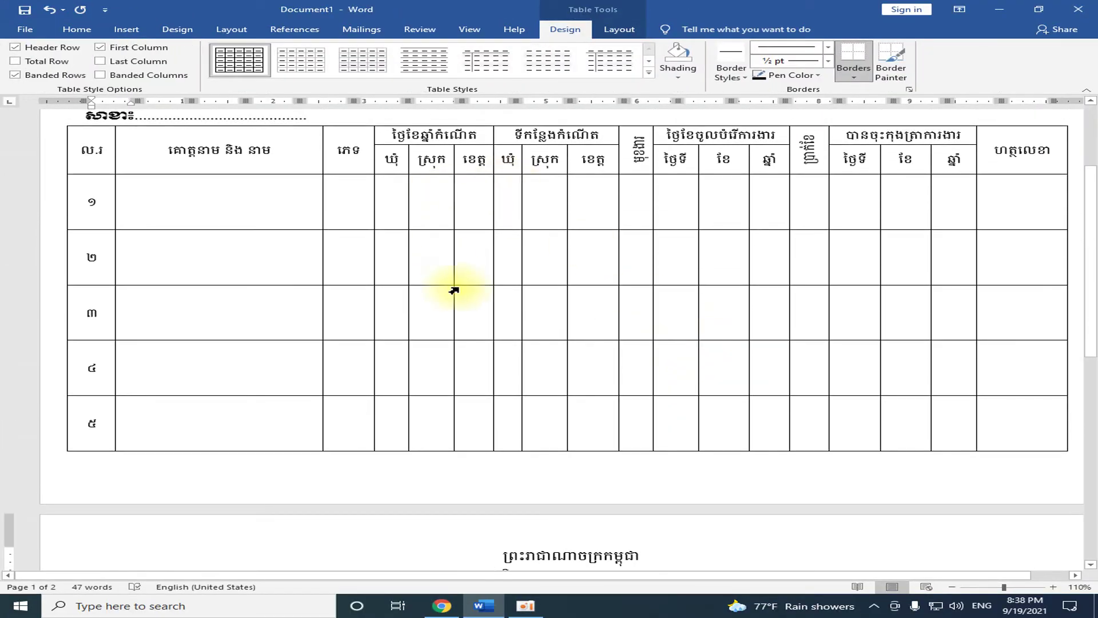
{"action": "scroll", "coordinate": [310, 445], "scroll_direction": "down", "scroll_amount": 1}
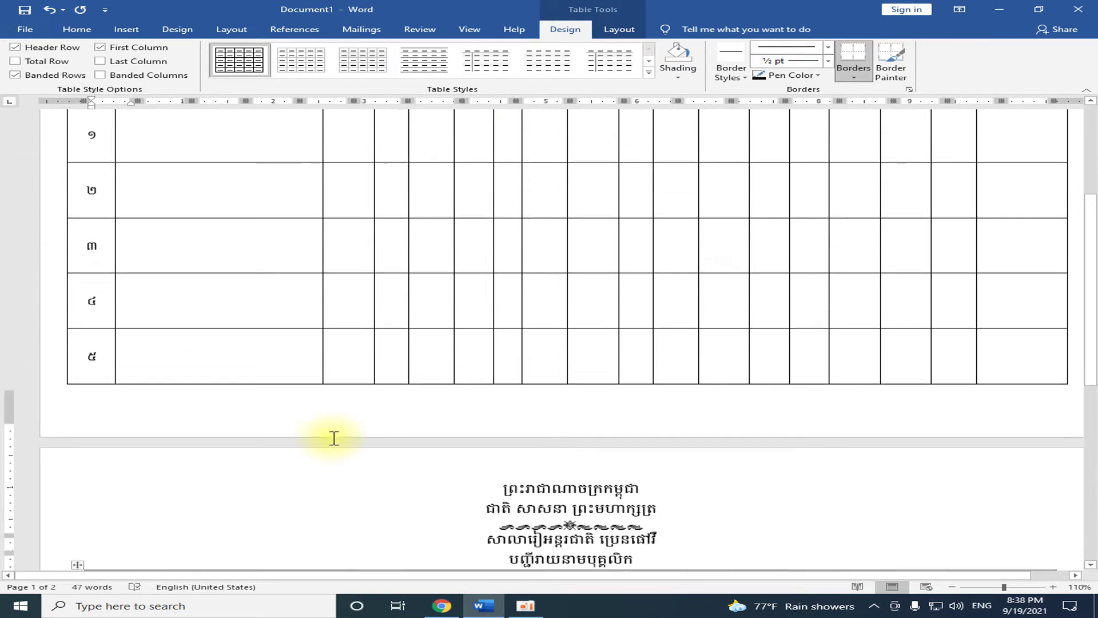
{"action": "scroll", "coordinate": [331, 436], "scroll_direction": "down", "scroll_amount": 4}
{"action": "scroll", "coordinate": [350, 449], "scroll_direction": "up", "scroll_amount": 2}
{"action": "scroll", "coordinate": [218, 441], "scroll_direction": "up", "scroll_amount": 2}
{"action": "scroll", "coordinate": [214, 426], "scroll_direction": "up", "scroll_amount": 3}
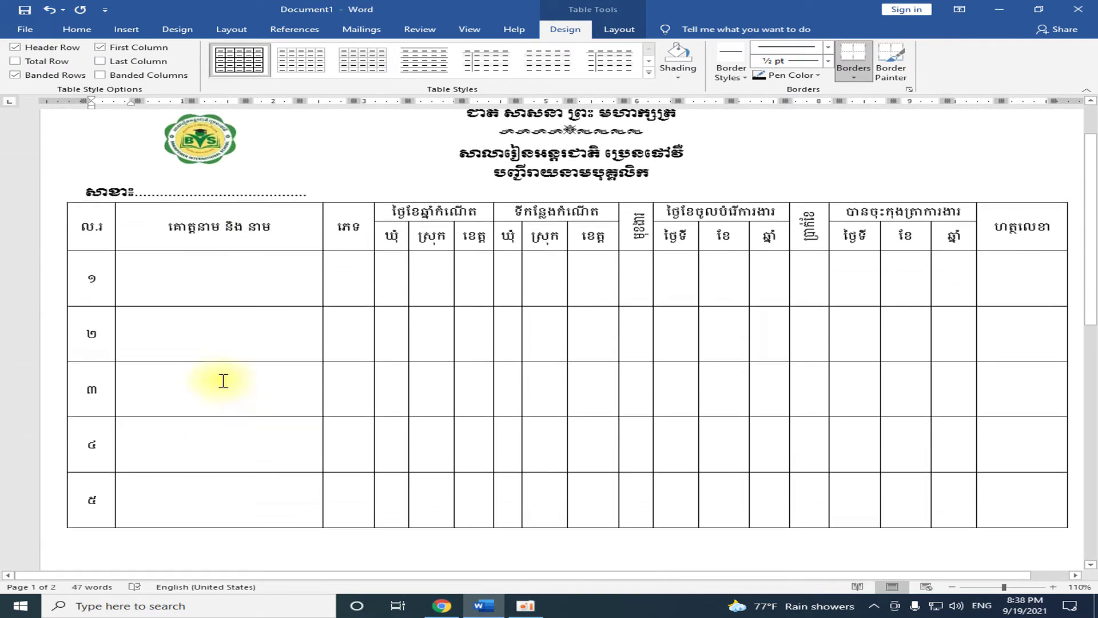
{"action": "scroll", "coordinate": [156, 286], "scroll_direction": "down", "scroll_amount": 2}
{"action": "scroll", "coordinate": [172, 400], "scroll_direction": "down", "scroll_amount": 3}
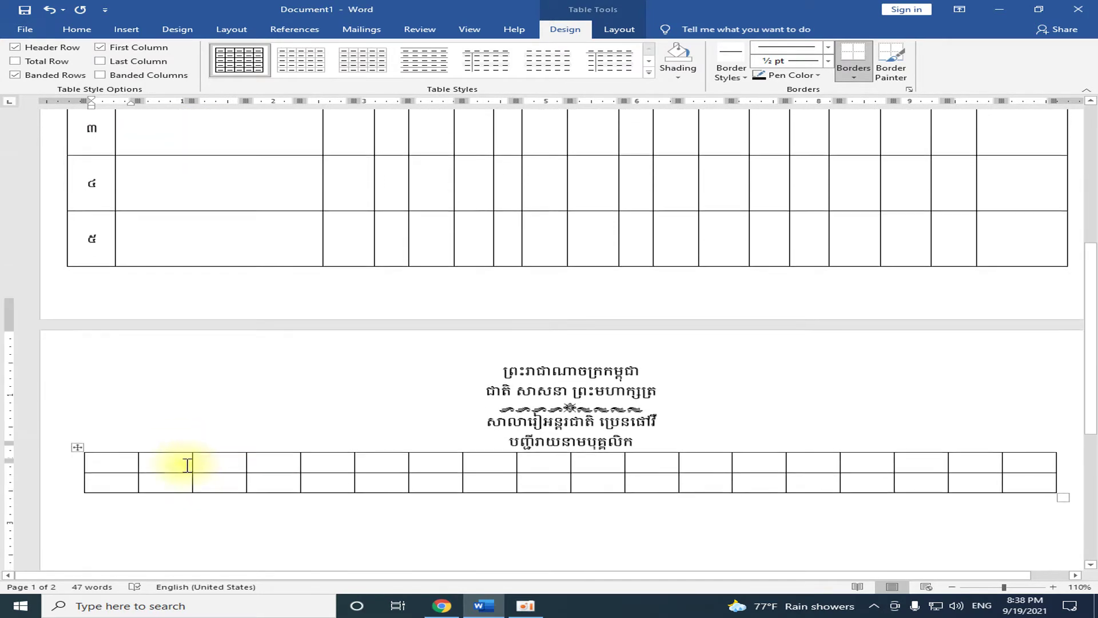
{"action": "scroll", "coordinate": [152, 344], "scroll_direction": "down", "scroll_amount": 2}
{"action": "left_click", "coordinate": [134, 307]}
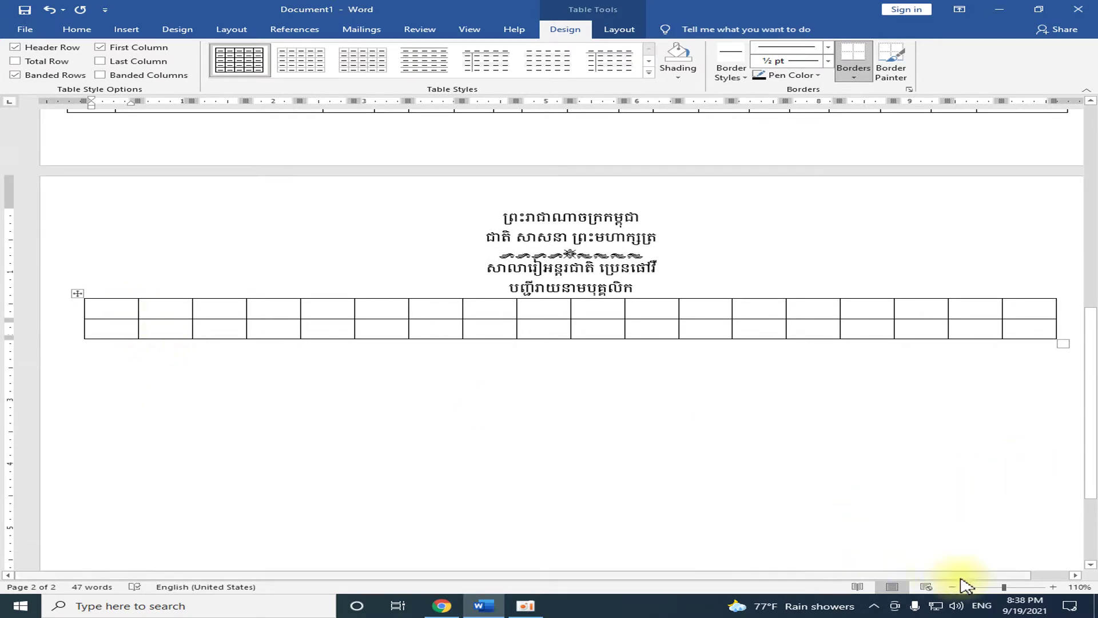
- Switch the keyboard input language to Khmer and test typing in the cell
{"action": "left_click", "coordinate": [985, 605]}
{"action": "left_click", "coordinate": [909, 529]}
{"action": "type", "text": "សជ"}
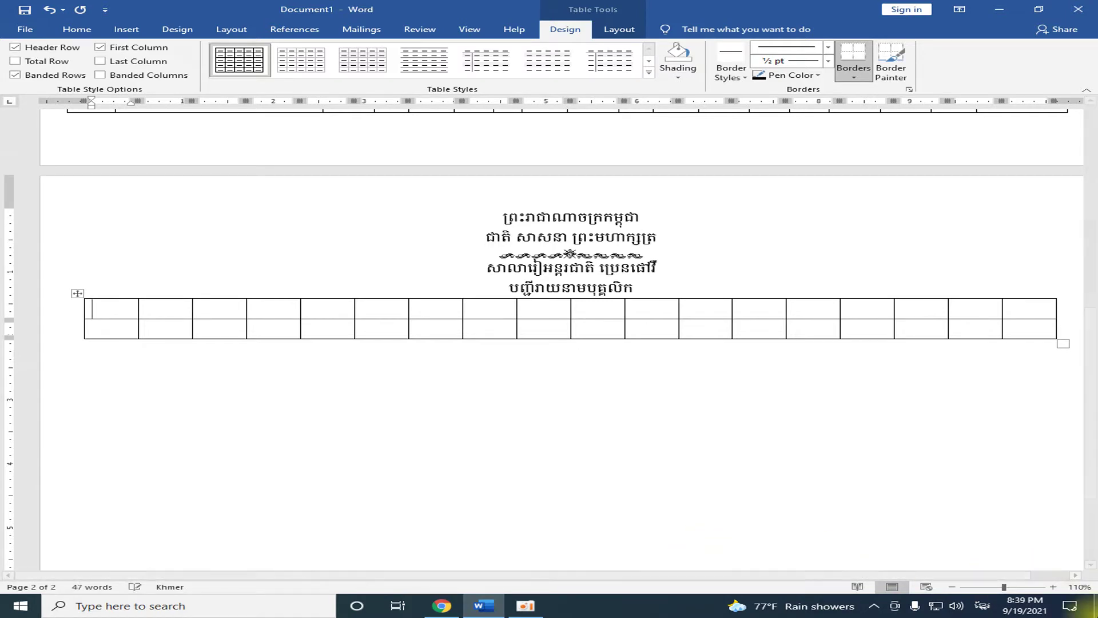
{"action": "left_click", "coordinate": [77, 29]}
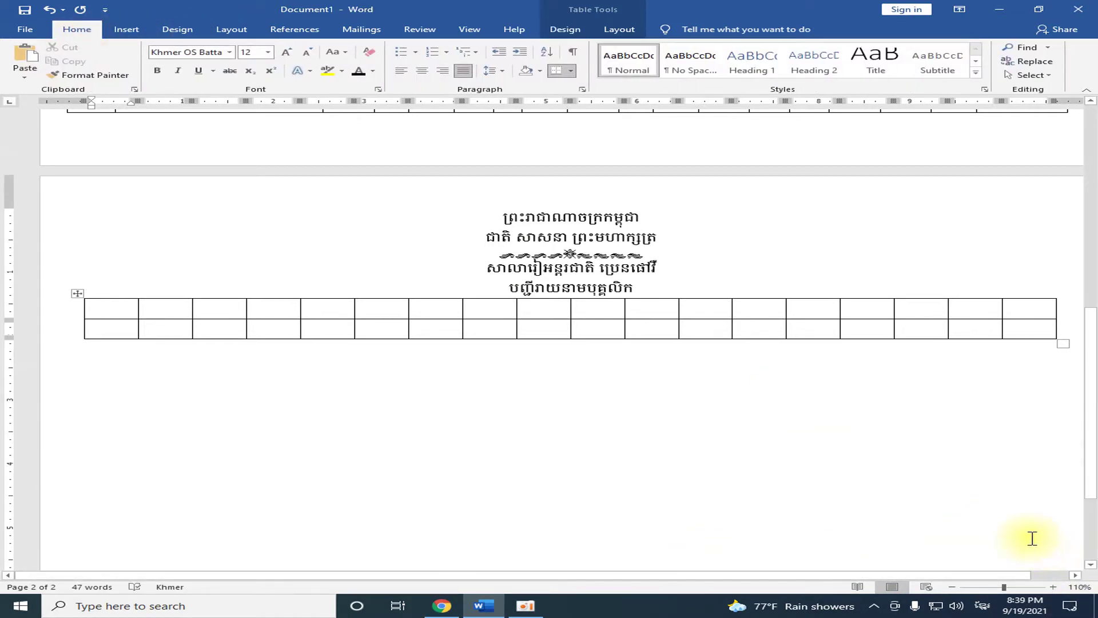
- Zoom in on the page and type លរ in the table's first cell
{"action": "left_click", "coordinate": [1052, 587]}
{"action": "left_click", "coordinate": [1052, 587]}
{"action": "left_click", "coordinate": [1053, 587]}
{"action": "left_click", "coordinate": [1053, 587]}
{"action": "left_click", "coordinate": [1052, 587]}
{"action": "left_click", "coordinate": [1053, 587]}
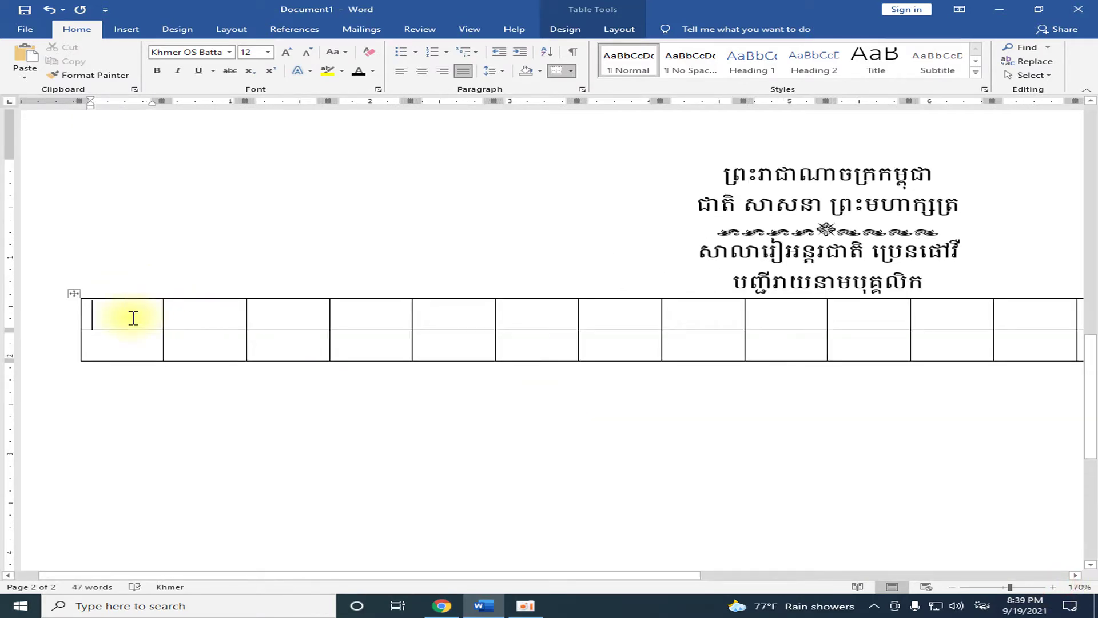
{"action": "type", "text": "លរ."}
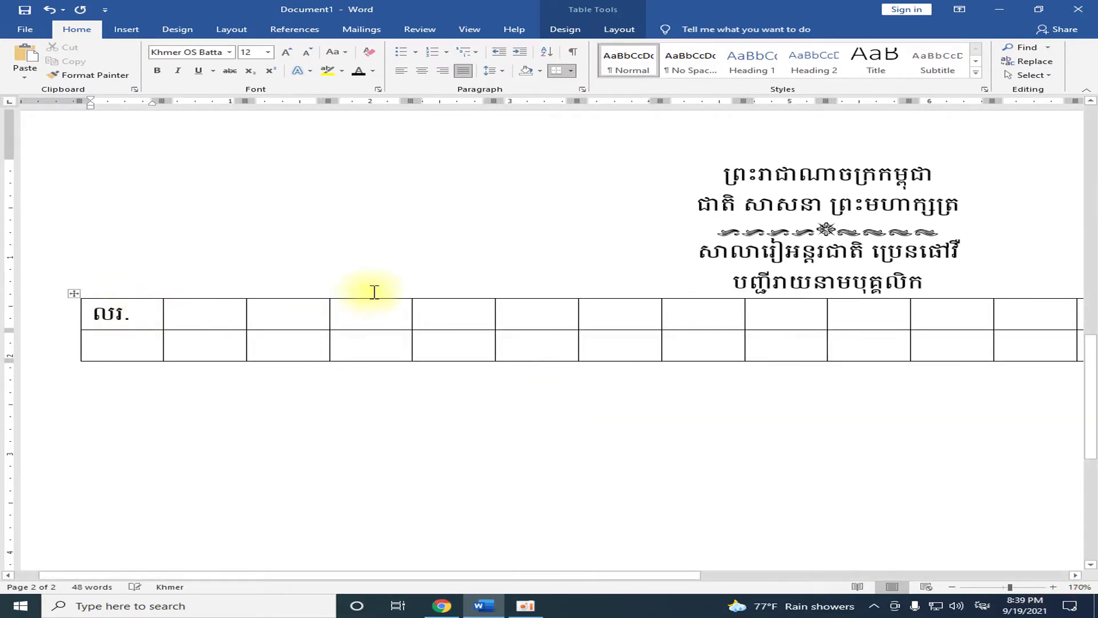
- Set the whole table's text to size 11 and narrow its first column
{"action": "left_click", "coordinate": [77, 294]}
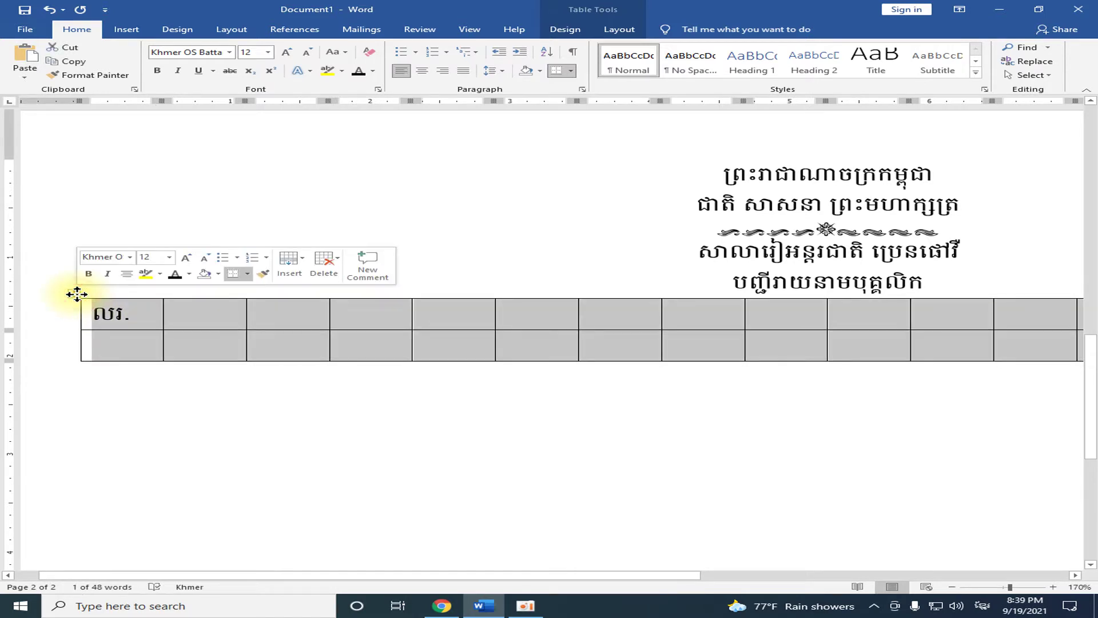
{"action": "left_click", "coordinate": [268, 53]}
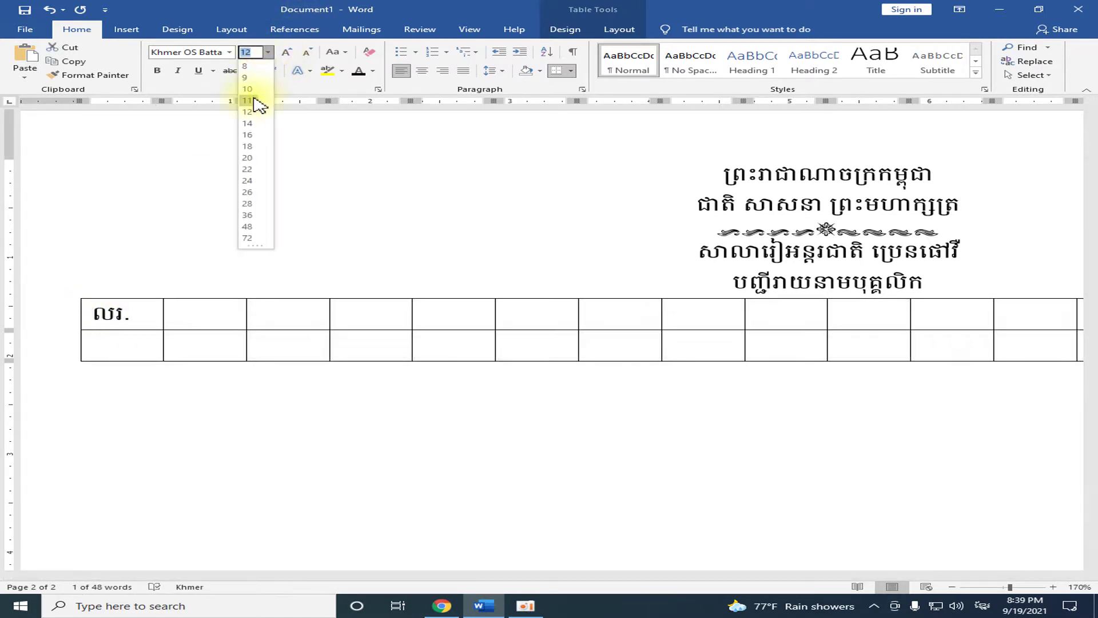
{"action": "left_click", "coordinate": [252, 101]}
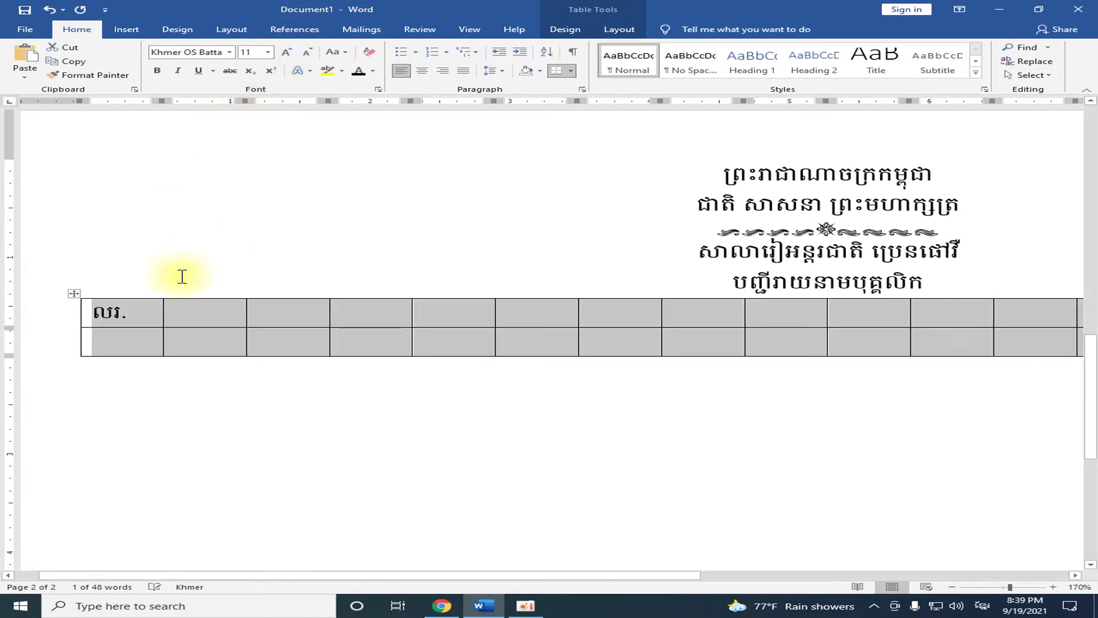
{"action": "left_click", "coordinate": [194, 316]}
{"action": "mouse_move", "coordinate": [161, 311]}
{"action": "left_mouse_down"}
{"action": "mouse_move", "coordinate": [130, 309]}
{"action": "mouse_move", "coordinate": [141, 310]}
{"action": "left_mouse_up"}
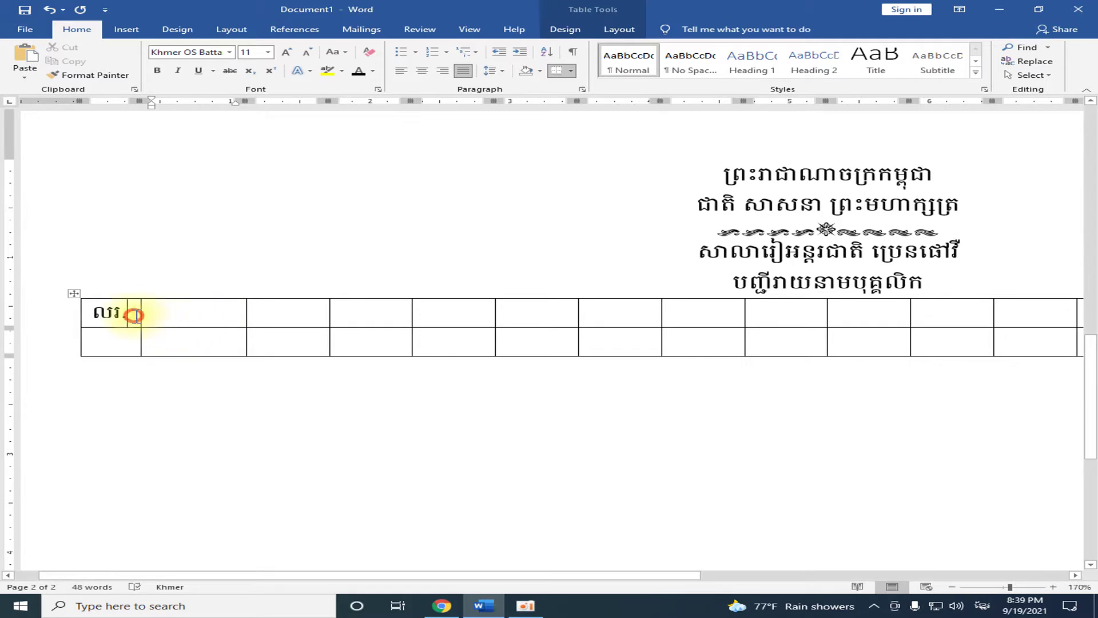
- Correct the first cell so it reads លរ. on a single line
{"action": "key", "text": "BackSpace"}
{"action": "type", "text": ".រ"}
{"action": "key", "text": "Return"}
{"action": "type", "text": "ព"}
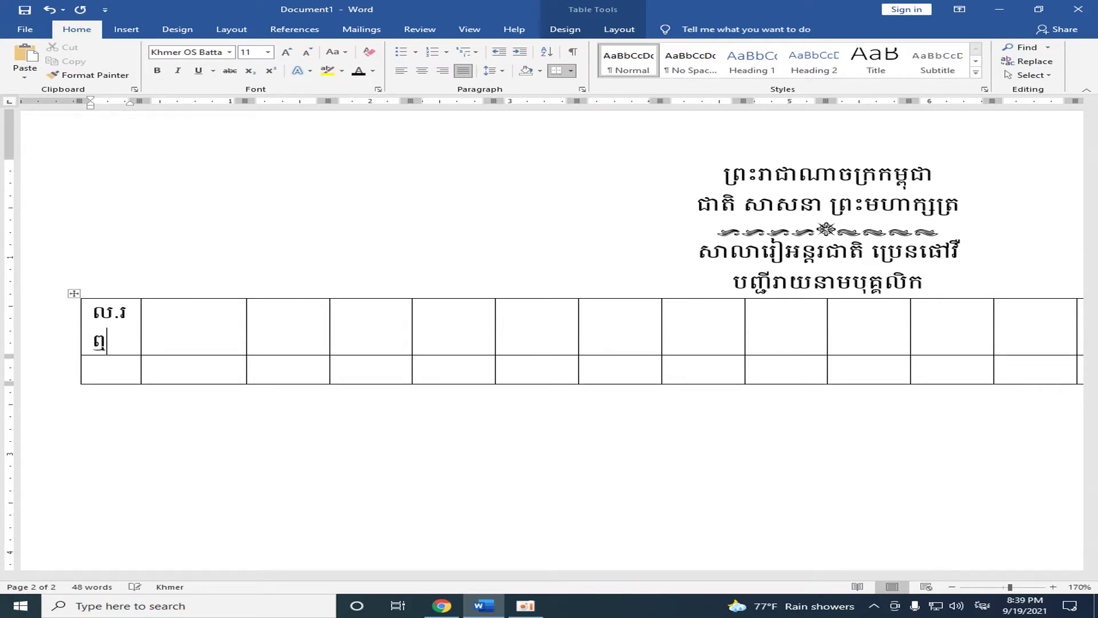
{"action": "key", "text": "BackSpace"}
{"action": "key", "text": "BackSpace"}
- Widen the table's second column
{"action": "scroll", "coordinate": [181, 320], "scroll_direction": "up", "scroll_amount": 5}
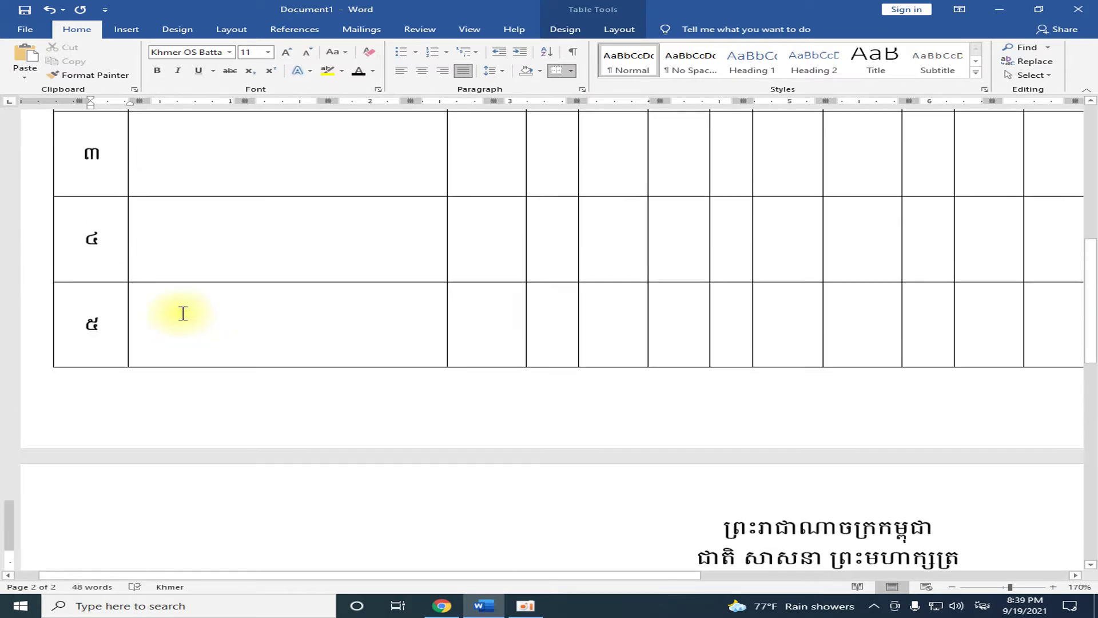
{"action": "scroll", "coordinate": [171, 297], "scroll_direction": "up", "scroll_amount": 4}
{"action": "scroll", "coordinate": [158, 277], "scroll_direction": "up", "scroll_amount": 1}
{"action": "scroll", "coordinate": [160, 282], "scroll_direction": "up", "scroll_amount": 1}
{"action": "scroll", "coordinate": [183, 298], "scroll_direction": "down", "scroll_amount": 5}
{"action": "scroll", "coordinate": [195, 338], "scroll_direction": "down", "scroll_amount": 2}
{"action": "left_click_drag", "start_coordinate": [140, 361], "coordinate": [143, 362]}
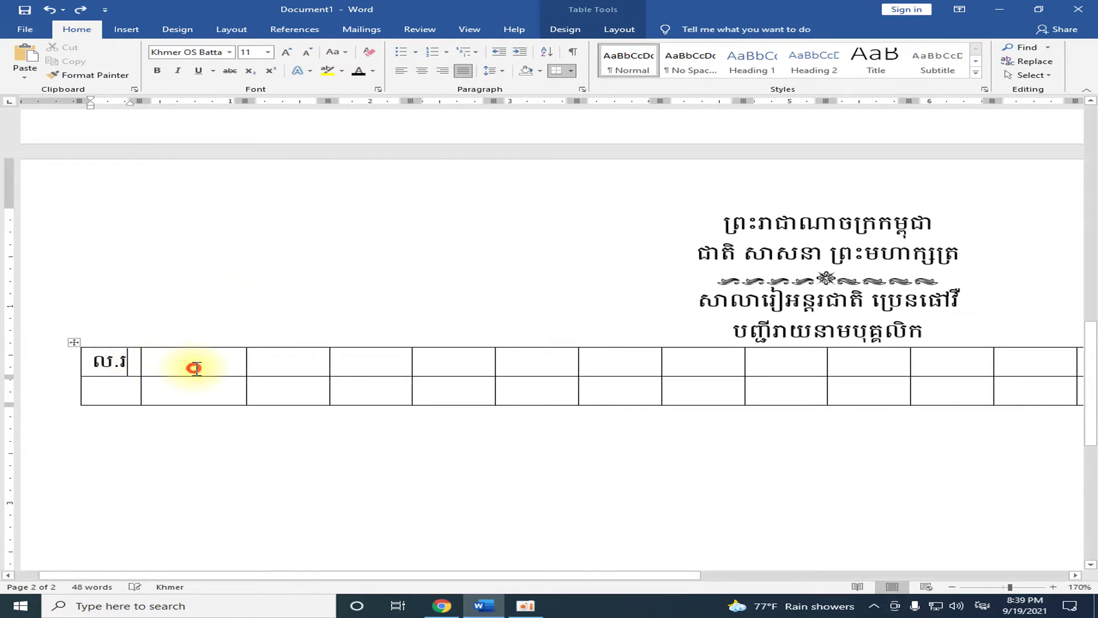
{"action": "left_click_drag", "start_coordinate": [244, 356], "coordinate": [297, 360]}
- Type the គោត្តនាម និងនាម heading and widen its column so it fits on one line
{"action": "scroll", "coordinate": [228, 368], "scroll_direction": "up", "scroll_amount": 3}
{"action": "scroll", "coordinate": [327, 252], "scroll_direction": "up", "scroll_amount": 3}
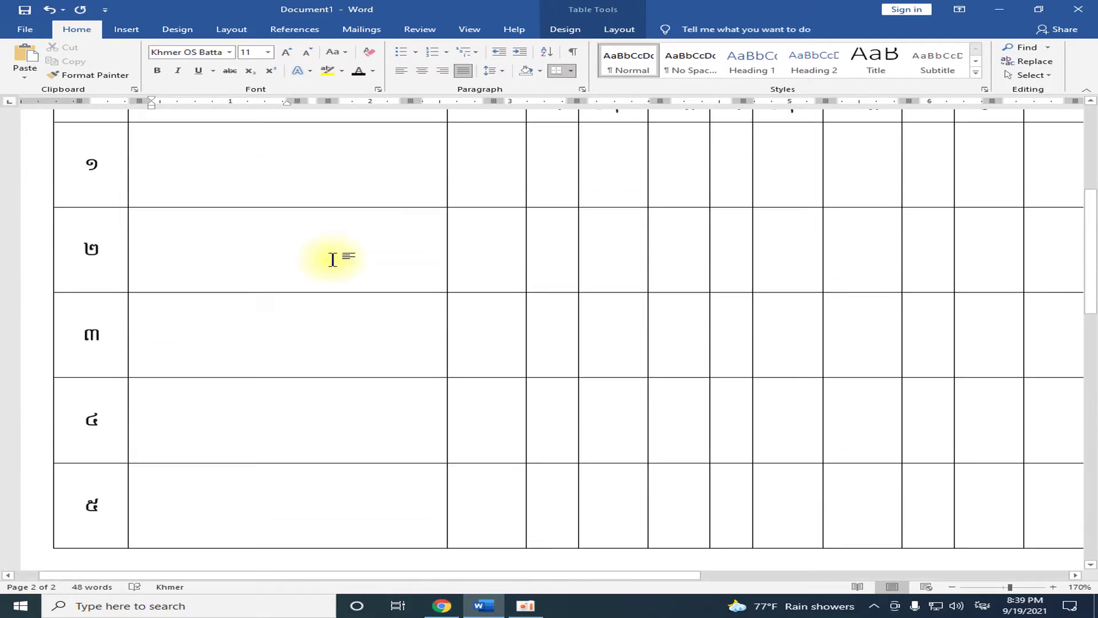
{"action": "scroll", "coordinate": [329, 254], "scroll_direction": "up", "scroll_amount": 5}
{"action": "scroll", "coordinate": [320, 354], "scroll_direction": "down", "scroll_amount": 2}
{"action": "scroll", "coordinate": [294, 412], "scroll_direction": "up", "scroll_amount": 5}
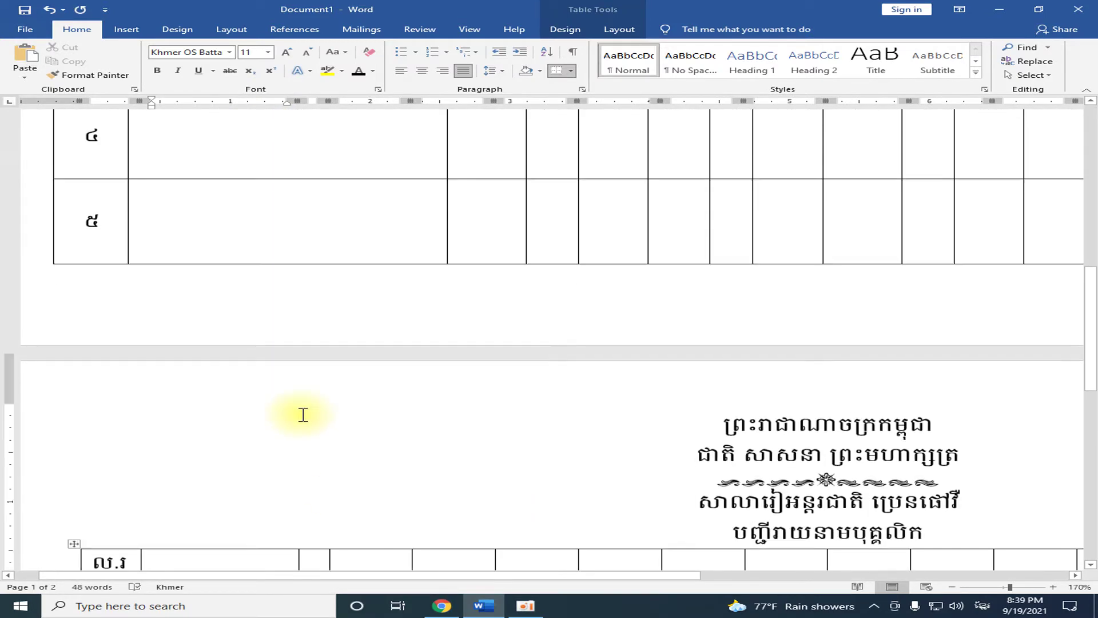
{"action": "scroll", "coordinate": [303, 415], "scroll_direction": "down", "scroll_amount": 2}
{"action": "scroll", "coordinate": [301, 490], "scroll_direction": "down", "scroll_amount": 3}
{"action": "type", "text": "គោត្តន"}
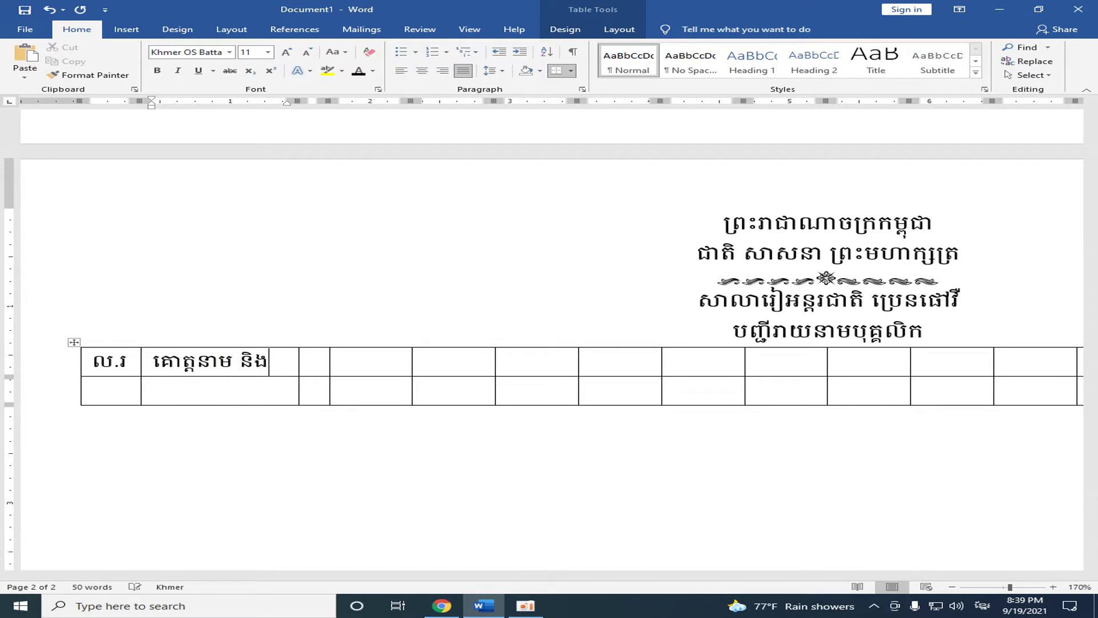
{"action": "type", "text": "ាម"}
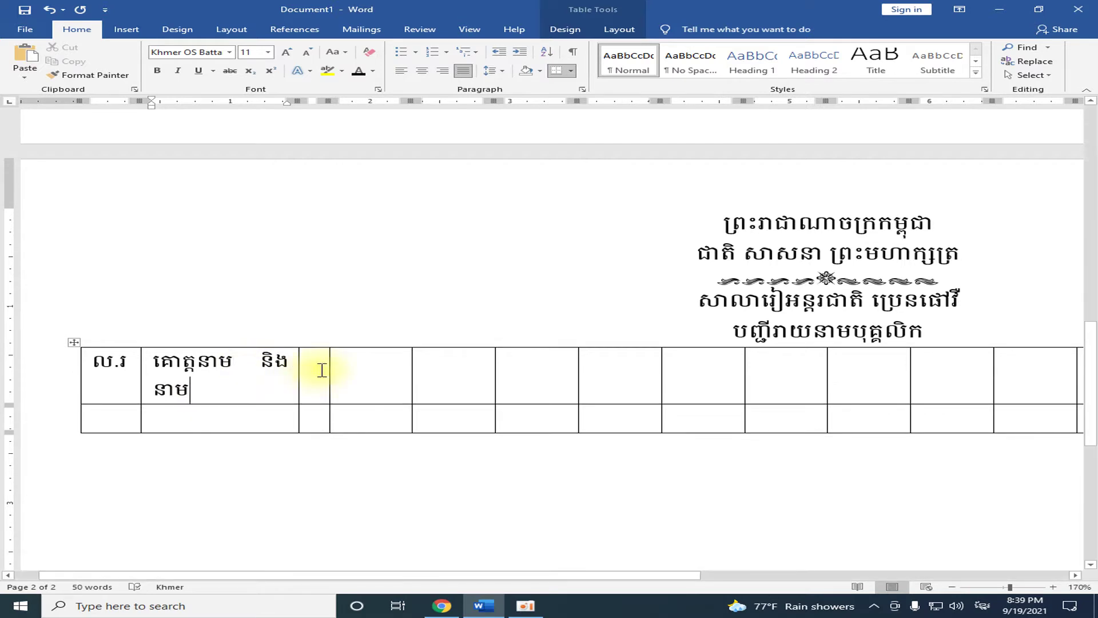
{"action": "left_click_drag", "start_coordinate": [329, 361], "coordinate": [375, 362]}
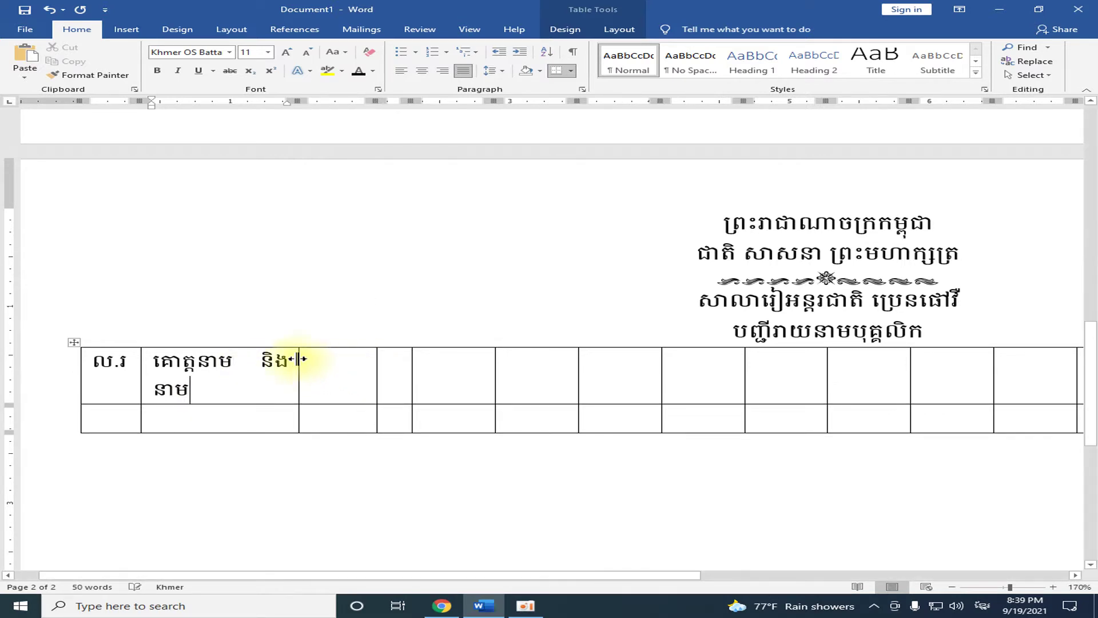
{"action": "left_click_drag", "start_coordinate": [299, 362], "coordinate": [334, 363]}
{"action": "left_click_drag", "start_coordinate": [410, 356], "coordinate": [455, 357]}
{"action": "left_click_drag", "start_coordinate": [375, 358], "coordinate": [404, 358]}
- Enter ភេទ in the third header cell and narrow that column to fit
{"action": "left_click", "coordinate": [359, 362]}
{"action": "type", "text": "ភេទ"}
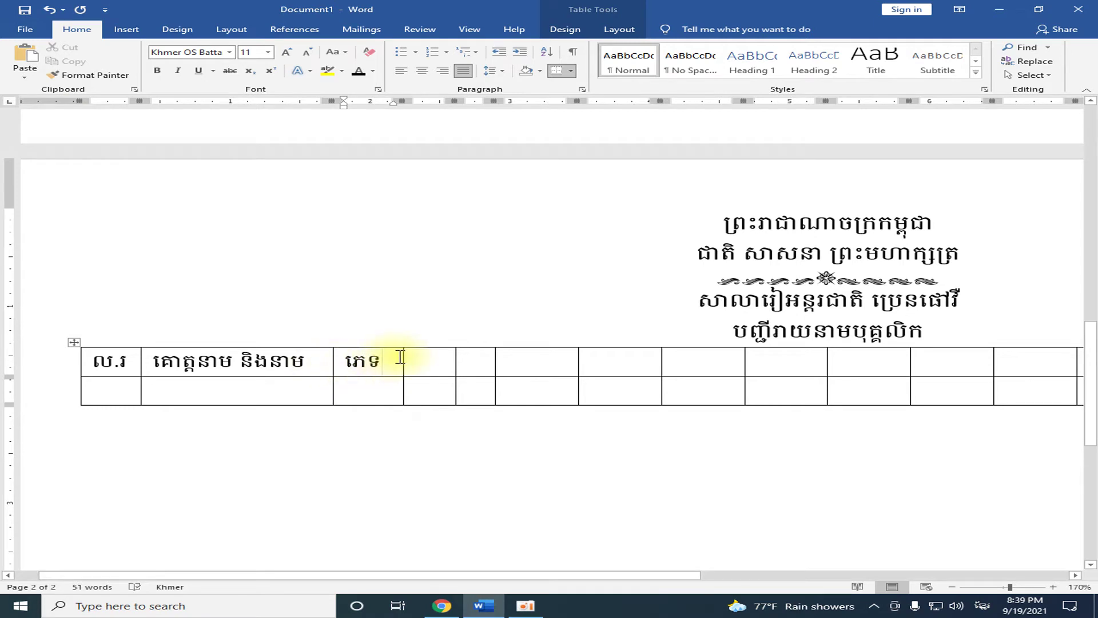
{"action": "left_click_drag", "start_coordinate": [403, 356], "coordinate": [389, 358]}
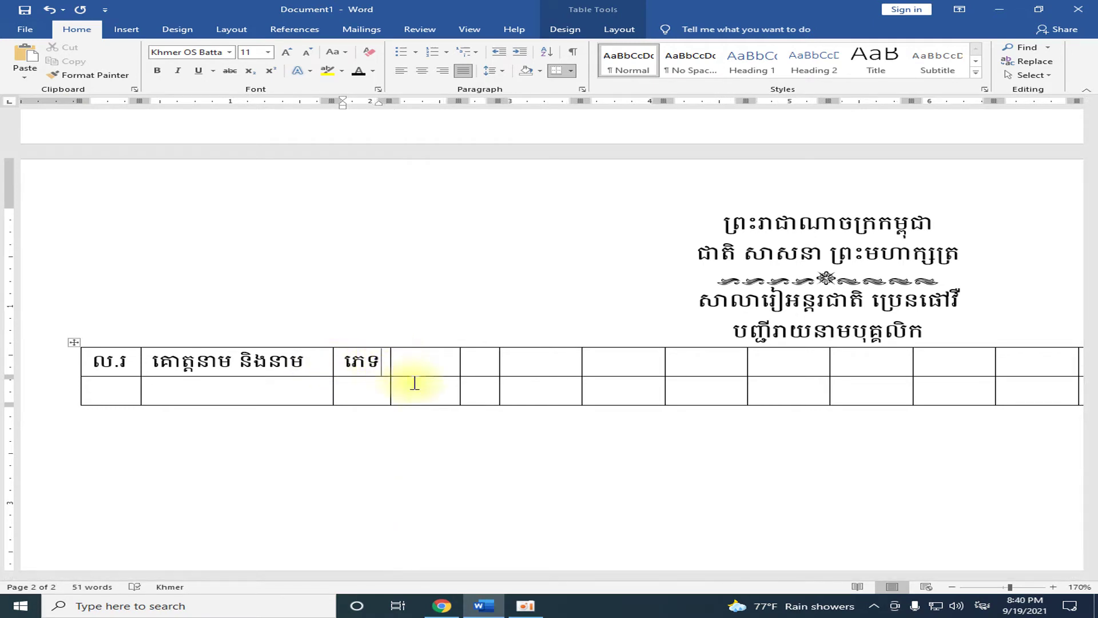
{"action": "scroll", "coordinate": [446, 402], "scroll_direction": "up", "scroll_amount": 3}
{"action": "scroll", "coordinate": [452, 402], "scroll_direction": "up", "scroll_amount": 3}
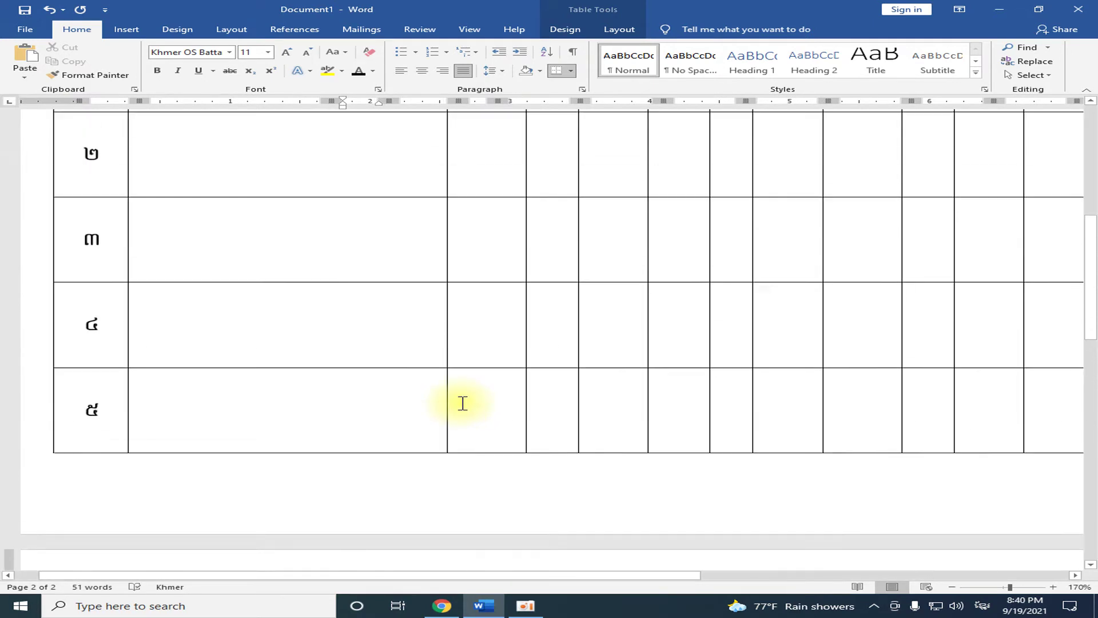
{"action": "scroll", "coordinate": [461, 401], "scroll_direction": "up", "scroll_amount": 3}
{"action": "scroll", "coordinate": [463, 354], "scroll_direction": "up", "scroll_amount": 3}
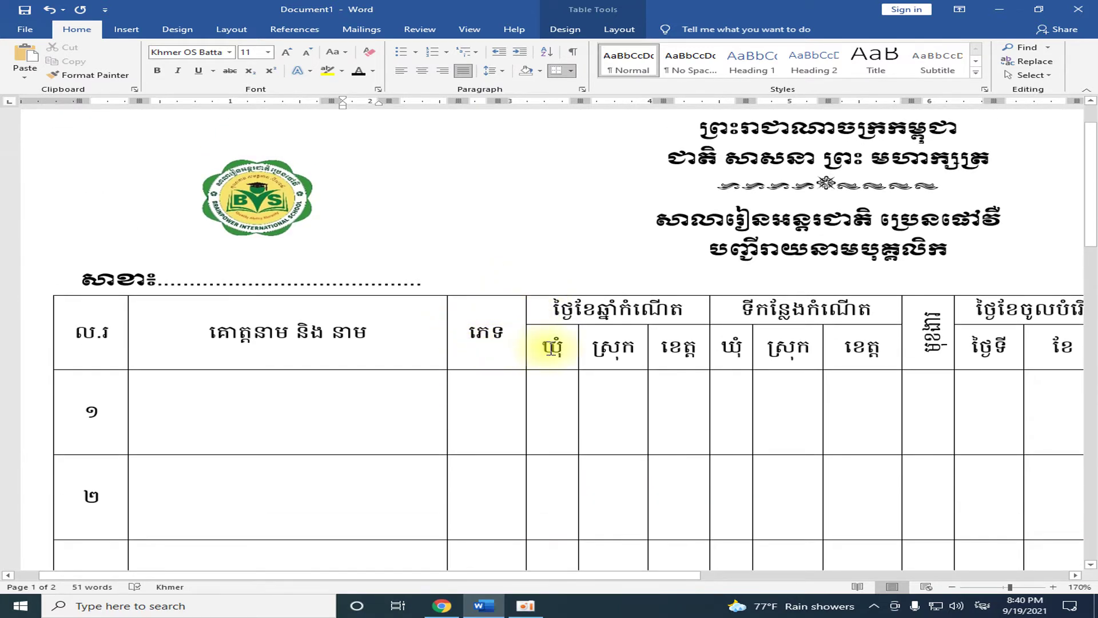
{"action": "left_click", "coordinate": [622, 346]}
{"action": "left_click", "coordinate": [688, 353]}
{"action": "scroll", "coordinate": [629, 377], "scroll_direction": "down", "scroll_amount": 5}
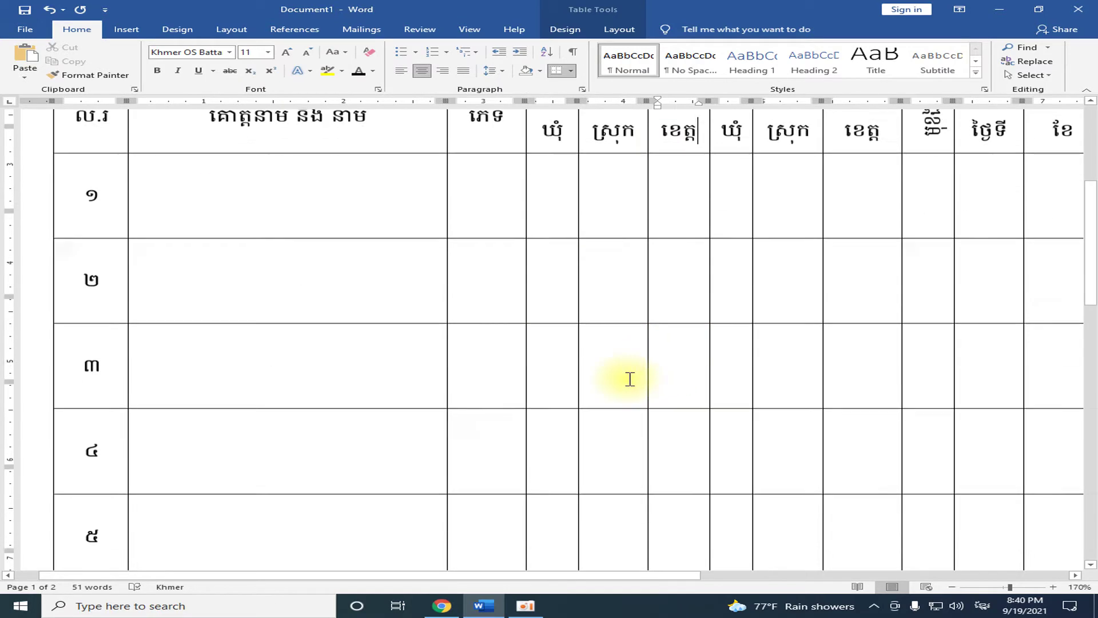
{"action": "scroll", "coordinate": [515, 429], "scroll_direction": "down", "scroll_amount": 5}
{"action": "scroll", "coordinate": [514, 430], "scroll_direction": "down", "scroll_amount": 2}
{"action": "left_click", "coordinate": [451, 387]}
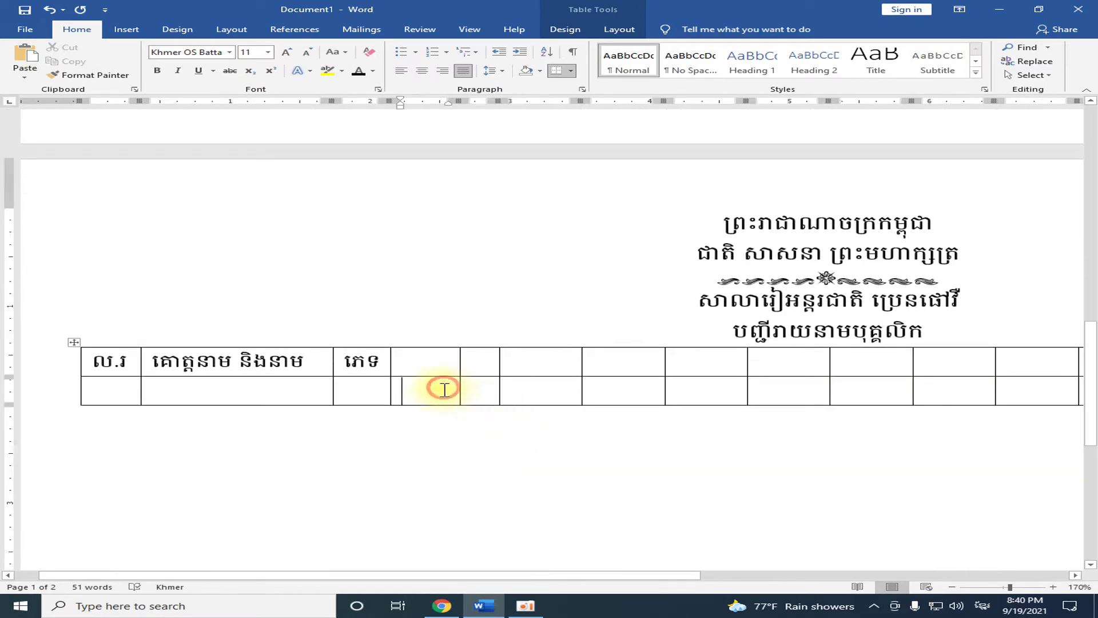
{"action": "scroll", "coordinate": [486, 417], "scroll_direction": "up", "scroll_amount": 5}
{"action": "scroll", "coordinate": [495, 420], "scroll_direction": "up", "scroll_amount": 4}
{"action": "scroll", "coordinate": [486, 409], "scroll_direction": "up", "scroll_amount": 2}
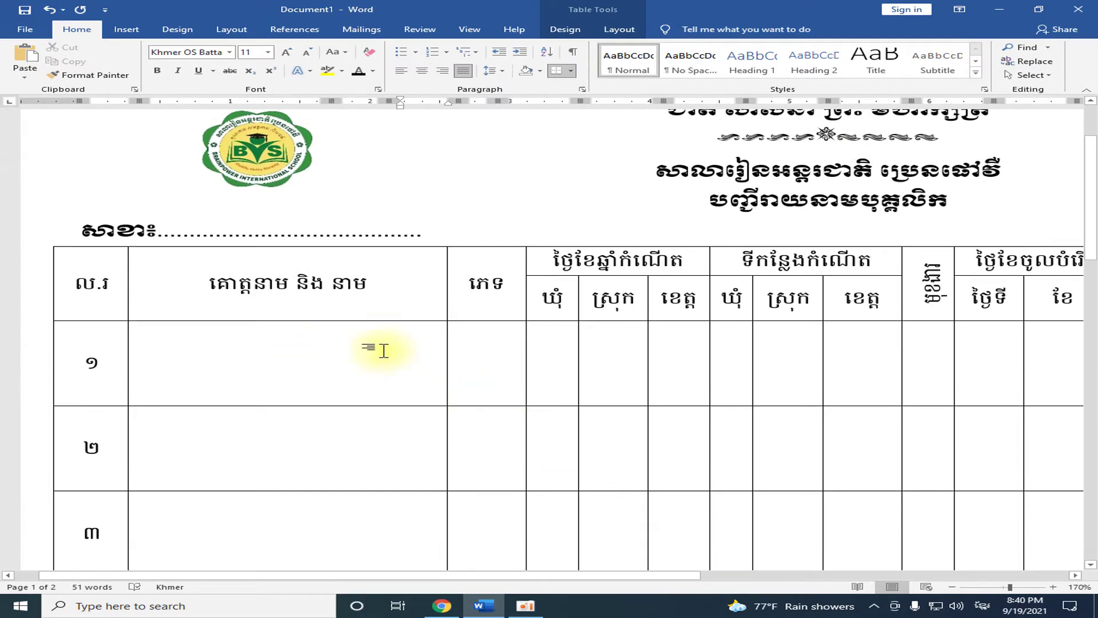
{"action": "scroll", "coordinate": [355, 362], "scroll_direction": "down", "scroll_amount": 1}
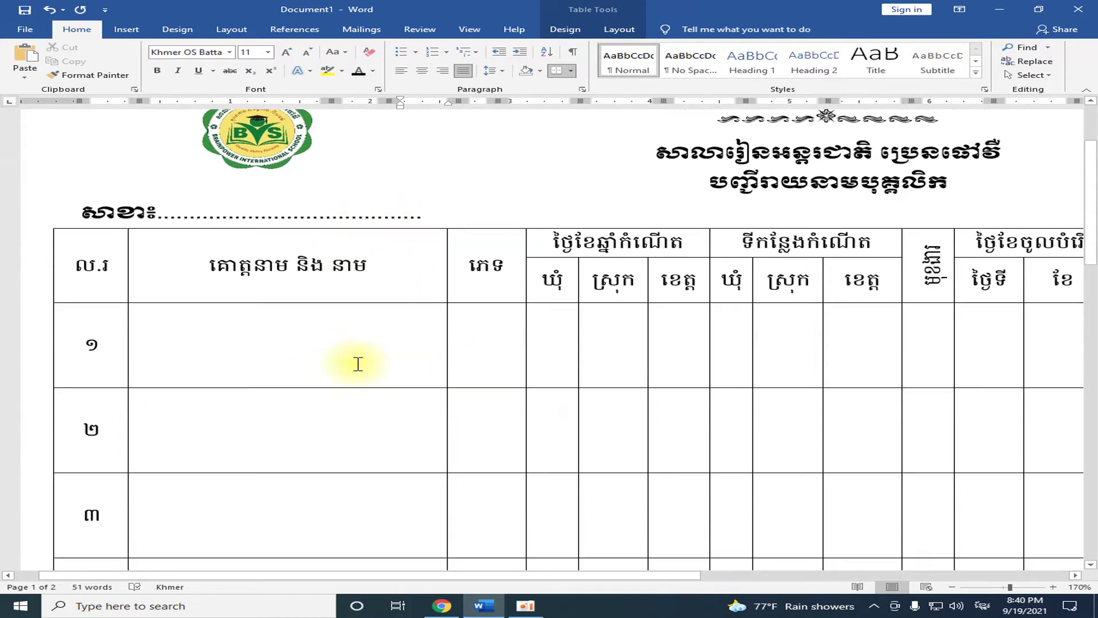
{"action": "scroll", "coordinate": [403, 455], "scroll_direction": "down", "scroll_amount": 5}
{"action": "scroll", "coordinate": [403, 456], "scroll_direction": "down", "scroll_amount": 5}
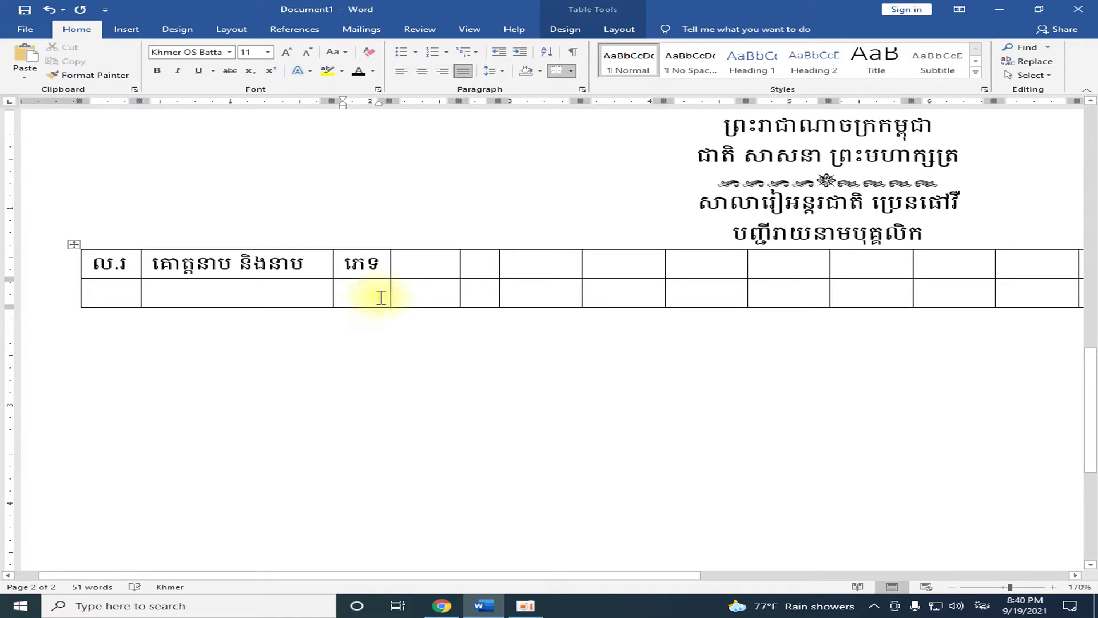
- Enter ឃុំ, ស្រុក and ខេត្ត in the three second-row cells after ភេទ
{"action": "left_click_drag", "start_coordinate": [458, 261], "coordinate": [438, 261]}
{"action": "type", "text": "ឃុំ"}
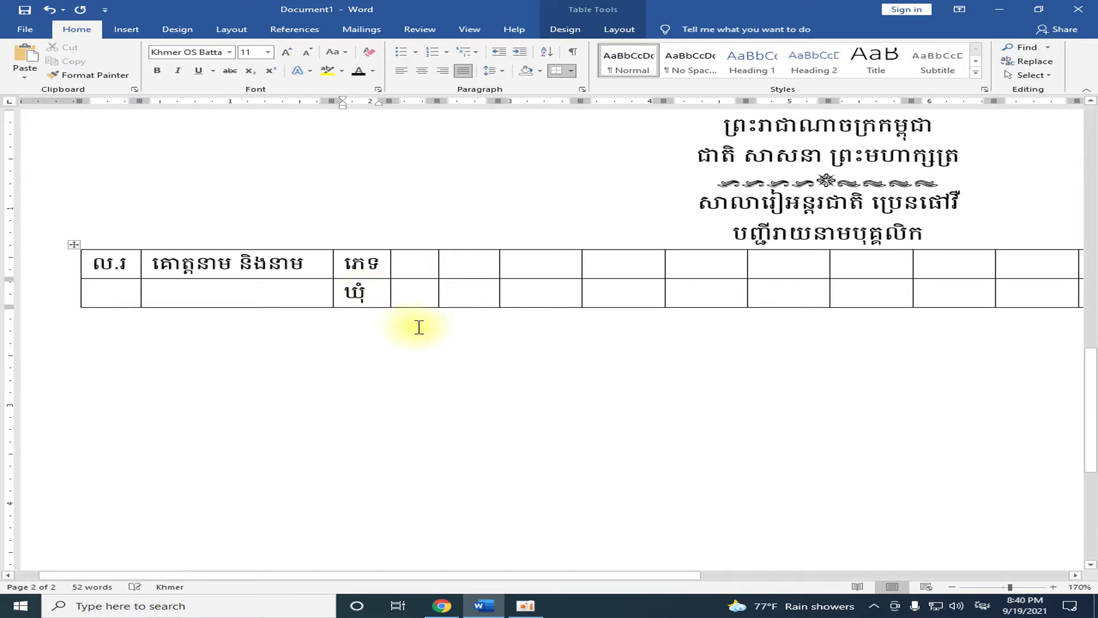
{"action": "left_click", "coordinate": [424, 298]}
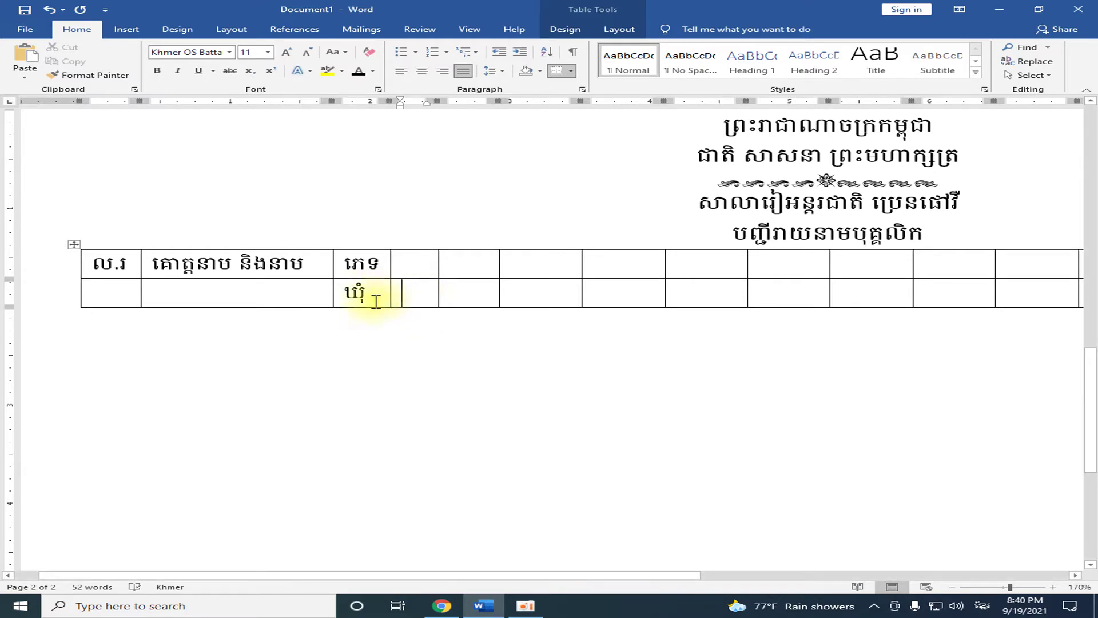
{"action": "left_click_drag", "start_coordinate": [375, 297], "coordinate": [320, 293]}
{"action": "left_click", "coordinate": [355, 298]}
{"action": "key", "text": "BackSpace"}
{"action": "key", "text": "BackSpace"}
{"action": "key", "text": "BackSpace"}
{"action": "left_click", "coordinate": [421, 295]}
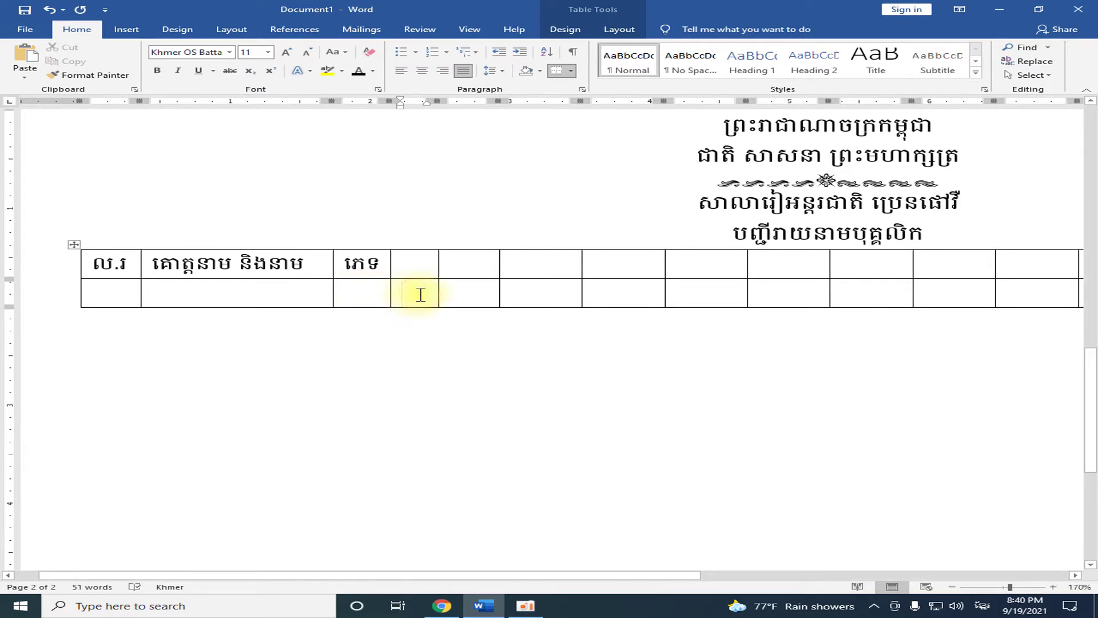
{"action": "type", "text": "ឃុំ"}
{"action": "left_click", "coordinate": [479, 298]}
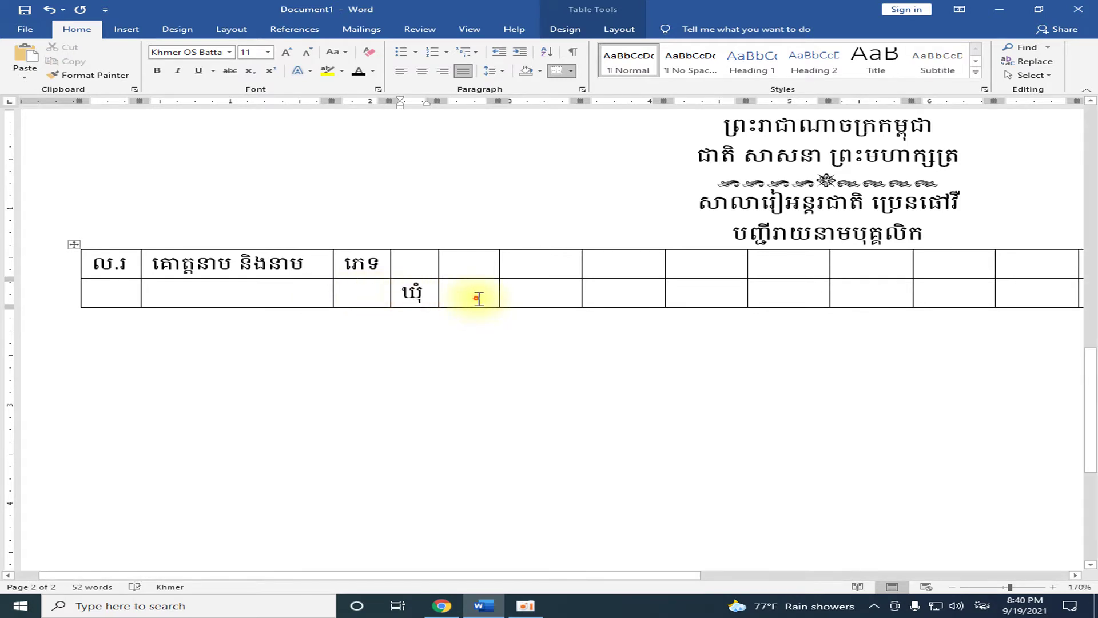
{"action": "type", "text": "ស្រុ"}
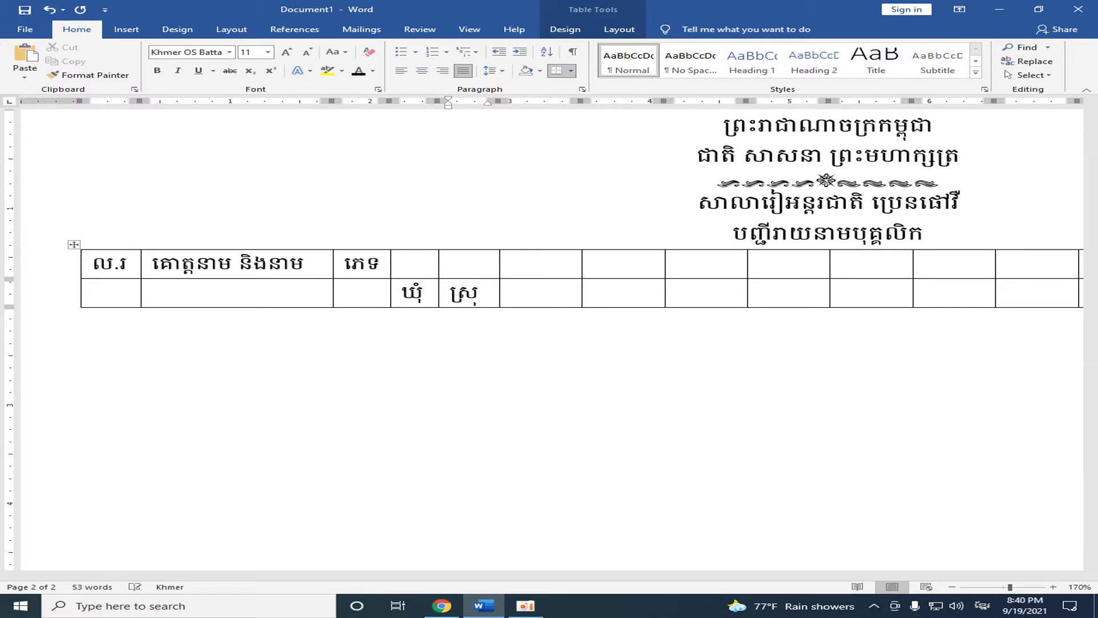
{"action": "type", "text": "ក"}
{"action": "left_click", "coordinate": [529, 296]}
{"action": "type", "text": "ខេត្ត"}
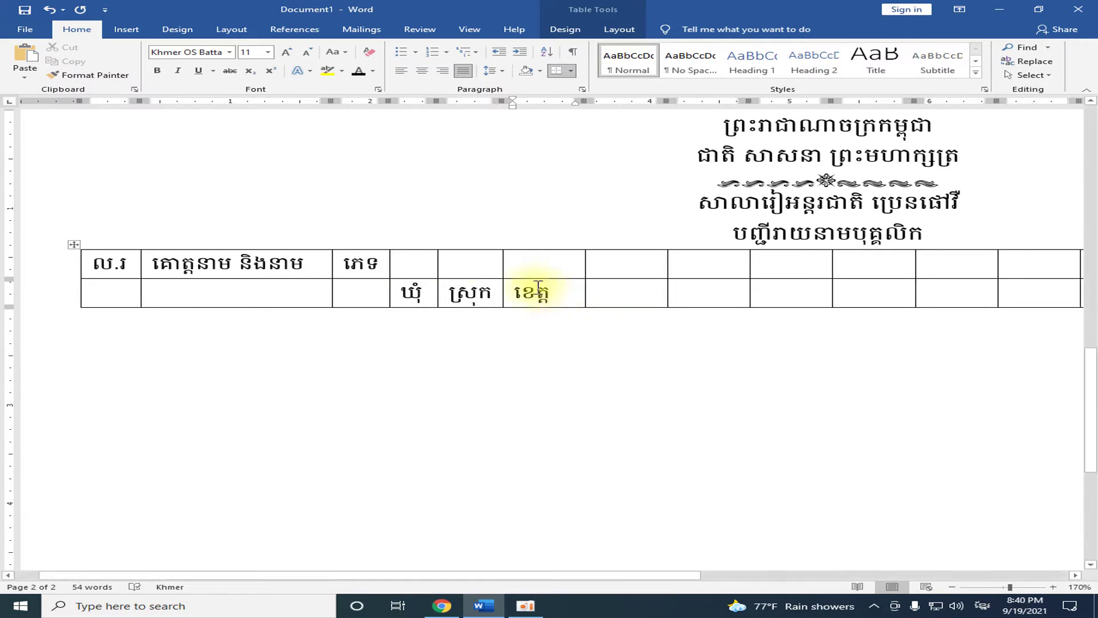
- Narrow the ស្រុក, ខេត្ត and following empty columns
{"action": "mouse_move", "coordinate": [504, 259]}
{"action": "left_mouse_down"}
{"action": "mouse_move", "coordinate": [491, 259]}
{"action": "mouse_move", "coordinate": [503, 258]}
{"action": "left_mouse_up"}
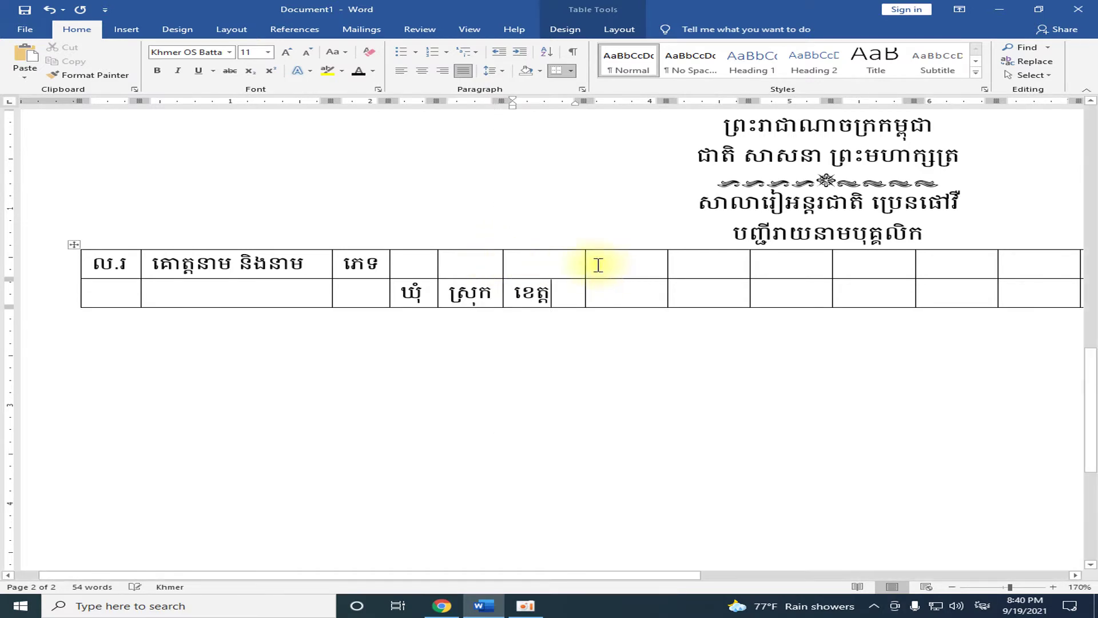
{"action": "left_click_drag", "start_coordinate": [584, 259], "coordinate": [503, 265]}
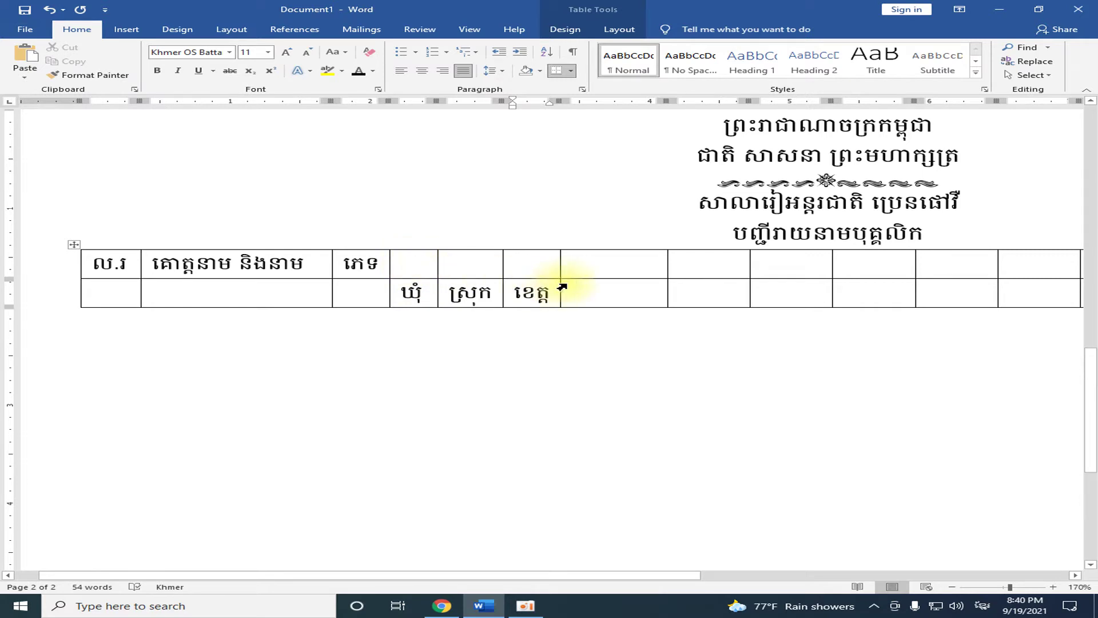
{"action": "left_click_drag", "start_coordinate": [667, 261], "coordinate": [623, 264]}
{"action": "left_click_drag", "start_coordinate": [750, 263], "coordinate": [675, 263]}
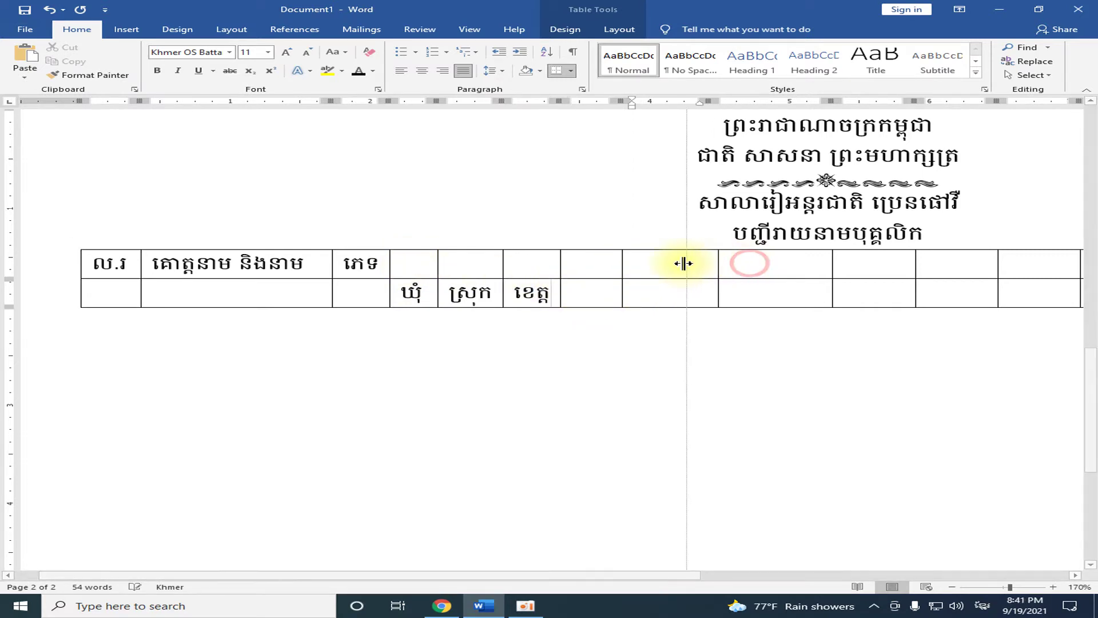
{"action": "left_click_drag", "start_coordinate": [832, 260], "coordinate": [719, 262]}
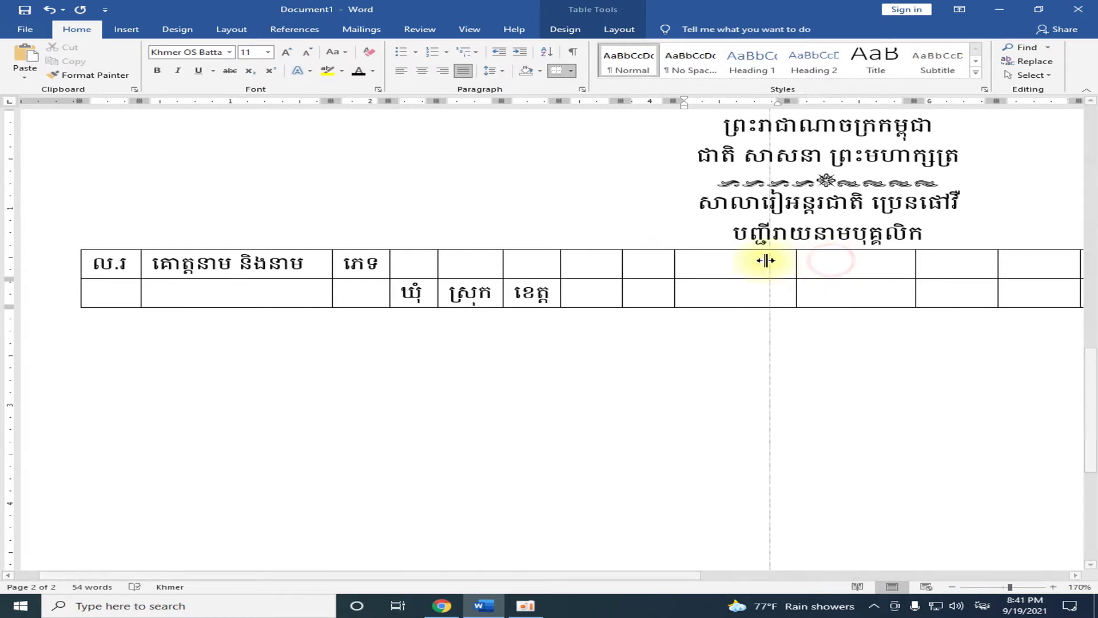
{"action": "scroll", "coordinate": [711, 358], "scroll_direction": "up", "scroll_amount": 5}
{"action": "scroll", "coordinate": [681, 400], "scroll_direction": "up", "scroll_amount": 5}
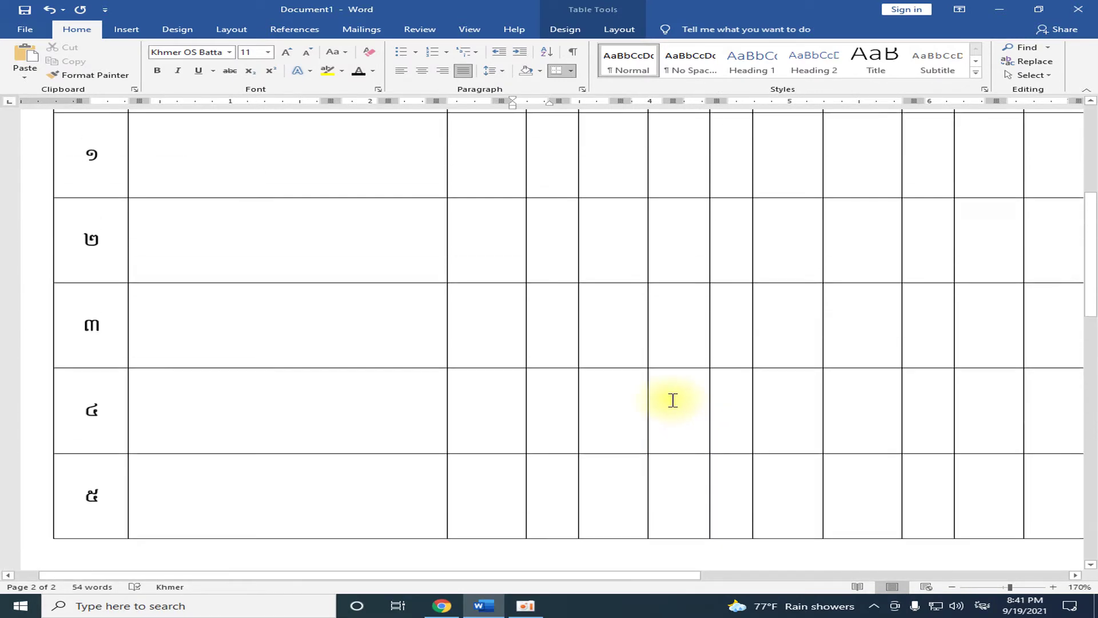
{"action": "scroll", "coordinate": [669, 397], "scroll_direction": "up", "scroll_amount": 4}
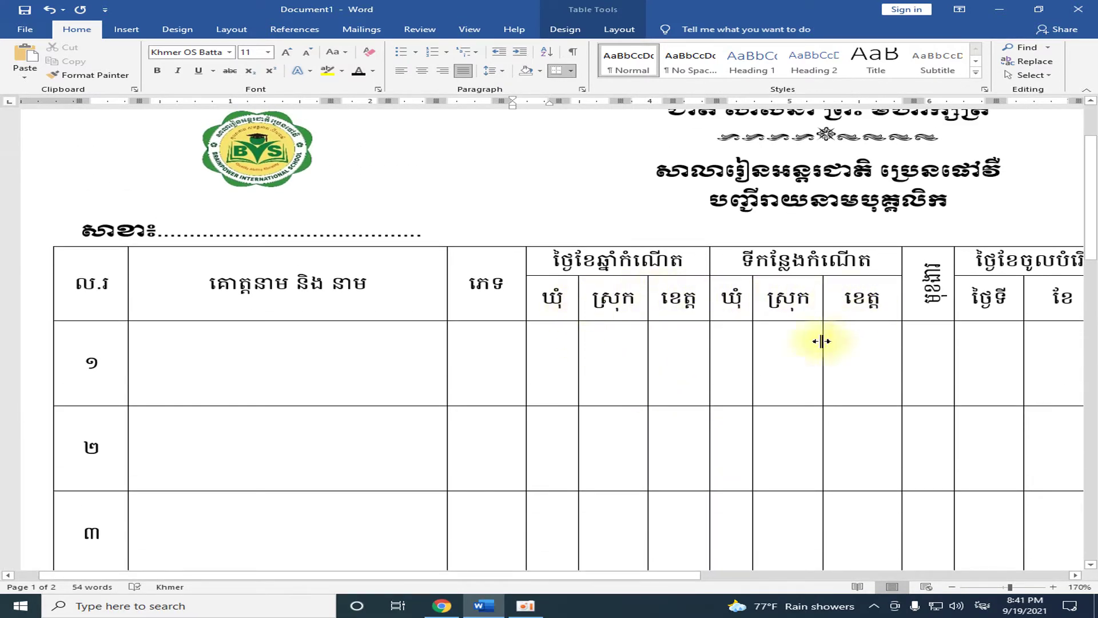
{"action": "scroll", "coordinate": [588, 453], "scroll_direction": "down", "scroll_amount": 5}
{"action": "scroll", "coordinate": [597, 451], "scroll_direction": "down", "scroll_amount": 4}
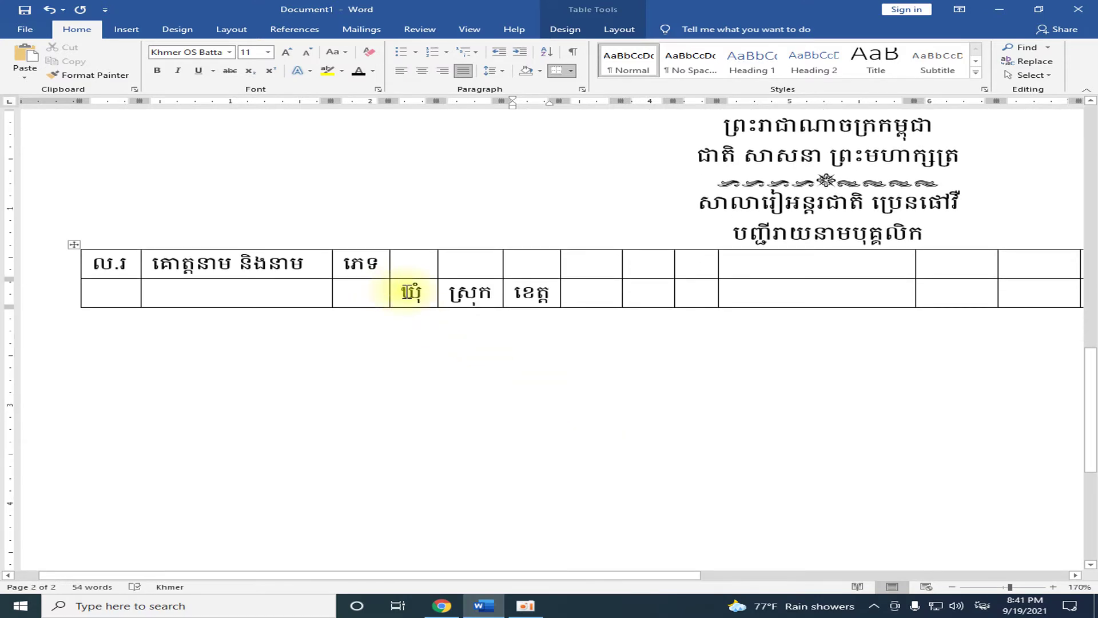
- Paste ឃុំ, ស្រុក, ខេត្ត into the next three cells and widen the second ស្រុក column
{"action": "left_click_drag", "start_coordinate": [406, 292], "coordinate": [532, 293]}
{"action": "key", "text": "ctrl+c"}
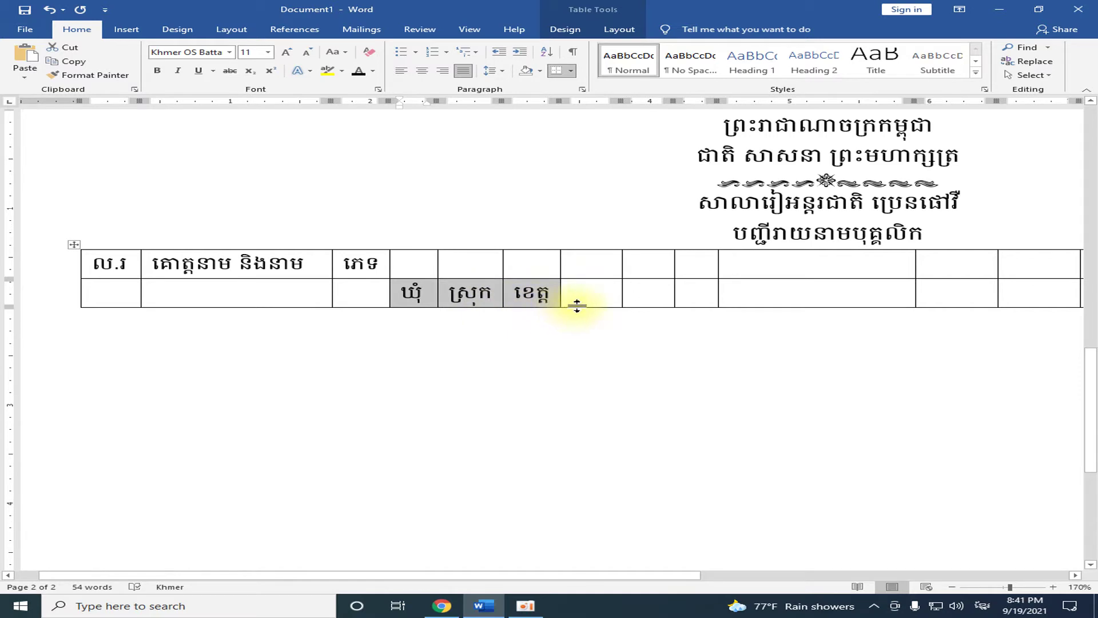
{"action": "left_click_drag", "start_coordinate": [580, 294], "coordinate": [697, 295]}
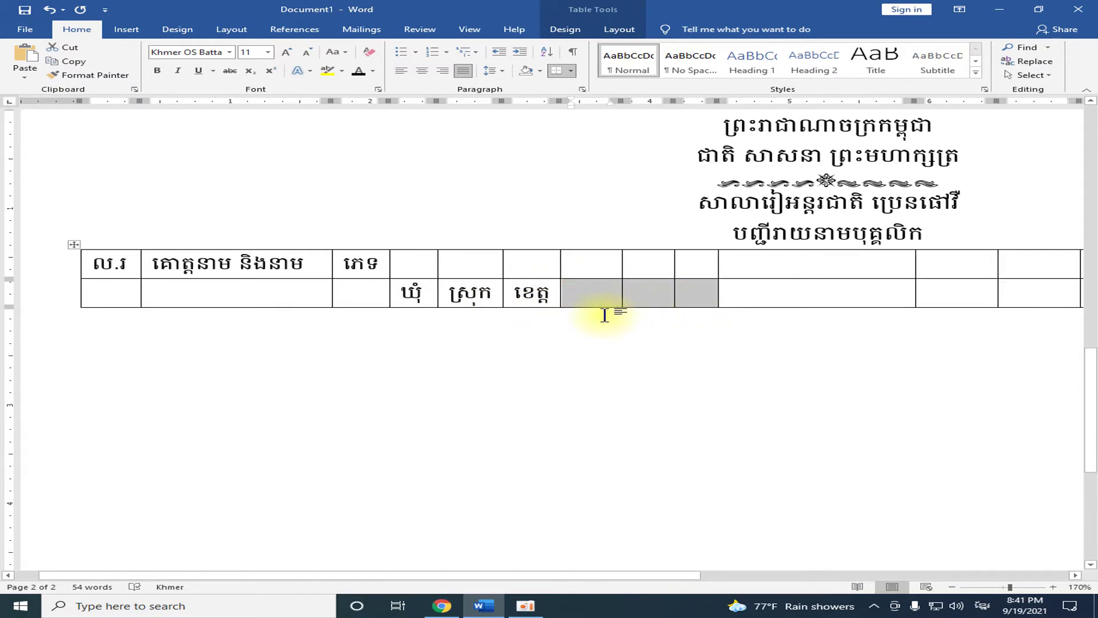
{"action": "key", "text": "ctrl+v"}
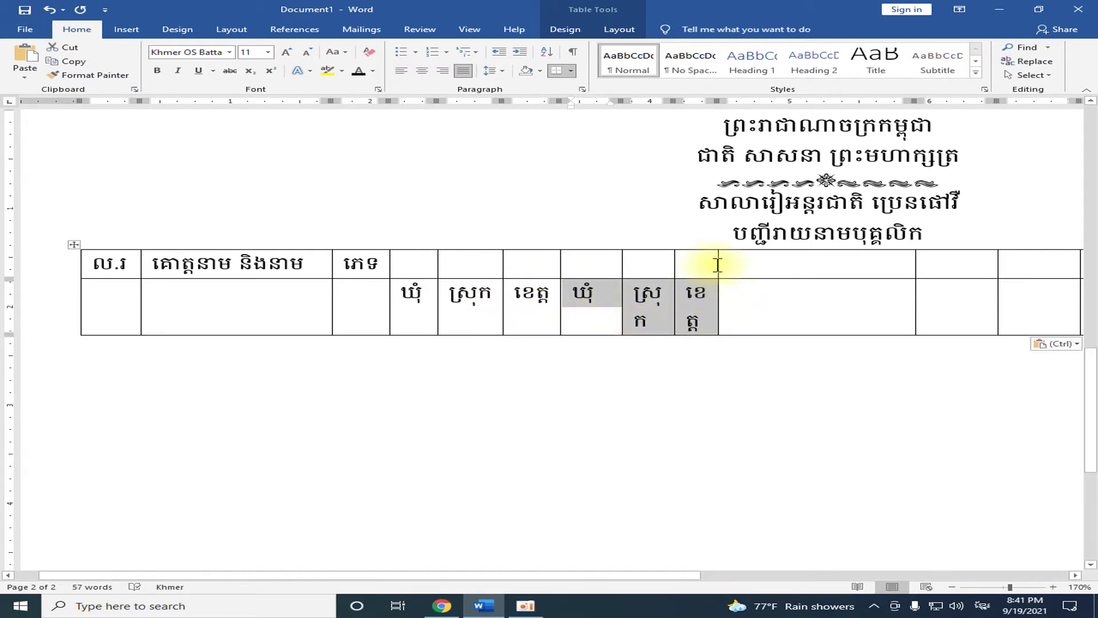
{"action": "left_click", "coordinate": [719, 262]}
{"action": "mouse_move", "coordinate": [673, 260]}
{"action": "left_mouse_down"}
{"action": "mouse_move", "coordinate": [693, 260]}
{"action": "mouse_move", "coordinate": [605, 261]}
{"action": "mouse_move", "coordinate": [694, 260]}
{"action": "mouse_move", "coordinate": [675, 261]}
{"action": "left_mouse_up"}
{"action": "left_click", "coordinate": [649, 355]}
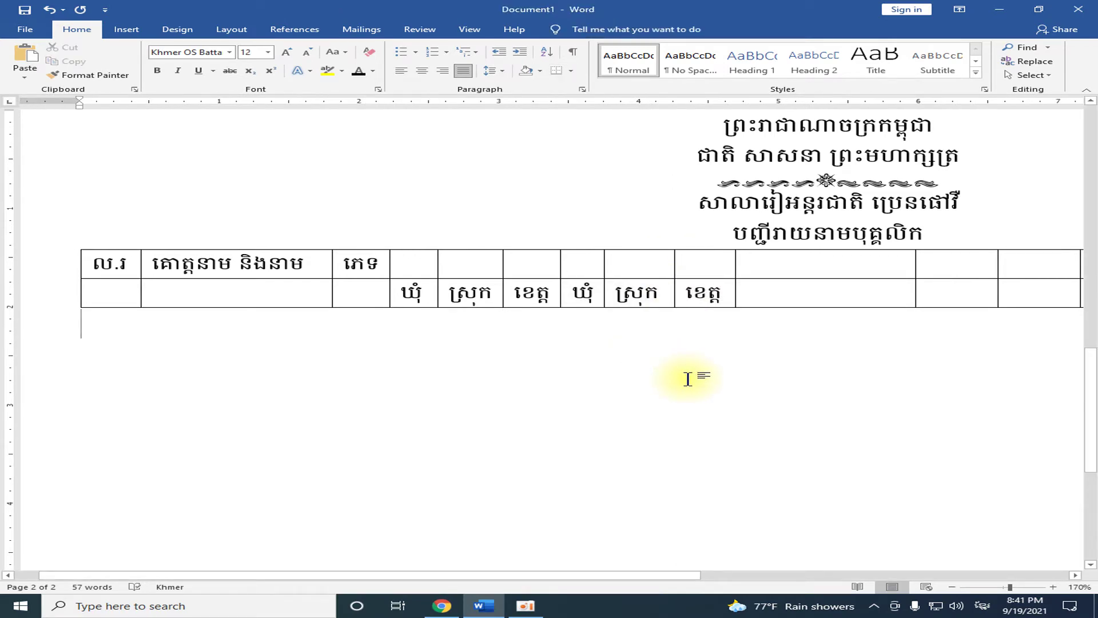
{"action": "scroll", "coordinate": [676, 376], "scroll_direction": "up", "scroll_amount": 1}
{"action": "scroll", "coordinate": [676, 376], "scroll_direction": "up", "scroll_amount": 3}
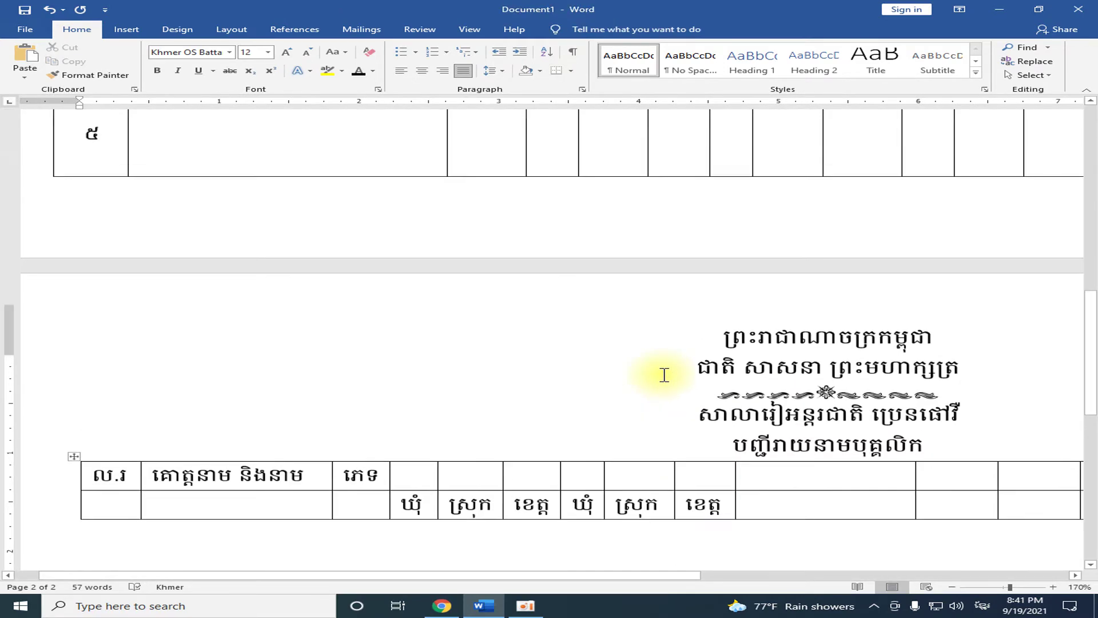
{"action": "scroll", "coordinate": [669, 375], "scroll_direction": "up", "scroll_amount": 5}
{"action": "scroll", "coordinate": [663, 374], "scroll_direction": "up", "scroll_amount": 4}
{"action": "scroll", "coordinate": [658, 374], "scroll_direction": "up", "scroll_amount": 3}
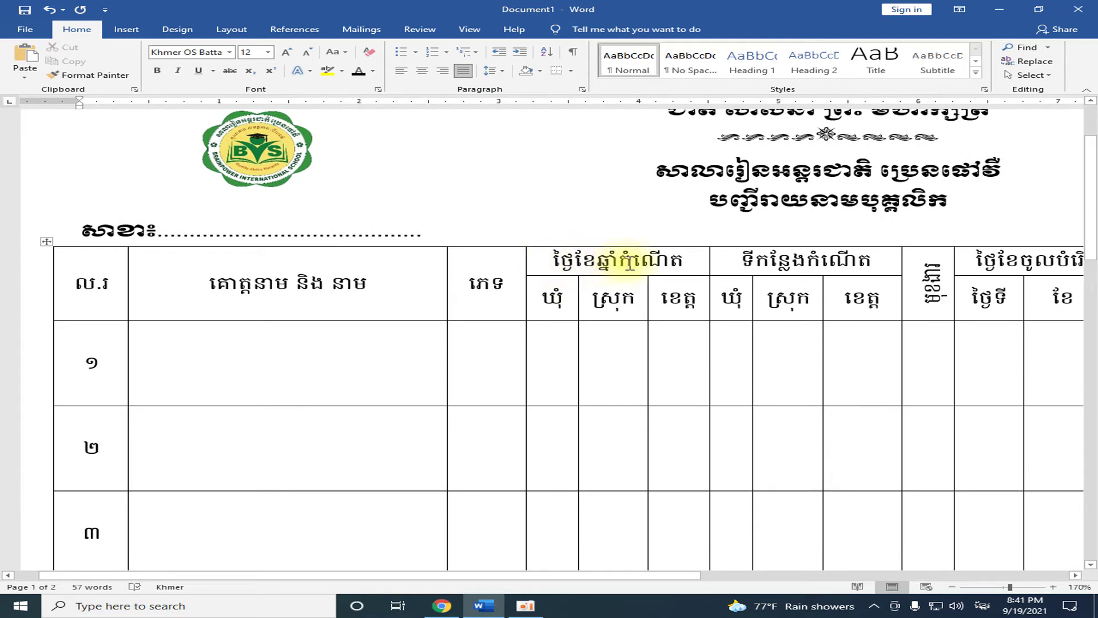
{"action": "scroll", "coordinate": [648, 339], "scroll_direction": "down", "scroll_amount": 6}
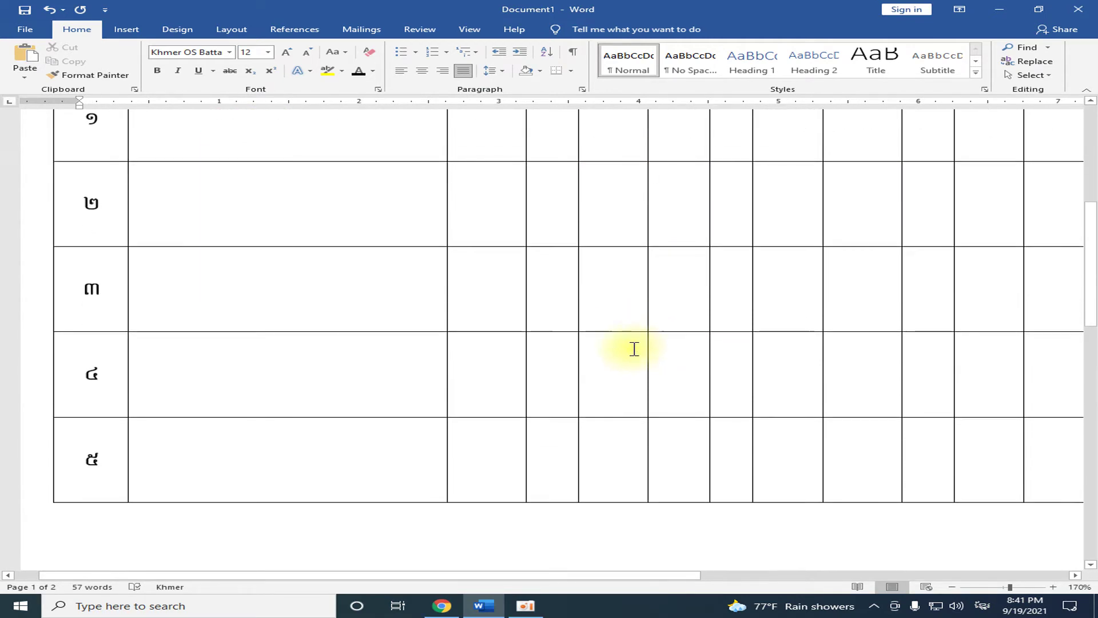
{"action": "scroll", "coordinate": [632, 349], "scroll_direction": "down", "scroll_amount": 5}
{"action": "scroll", "coordinate": [623, 358], "scroll_direction": "down", "scroll_amount": 3}
{"action": "scroll", "coordinate": [772, 358], "scroll_direction": "up", "scroll_amount": 3}
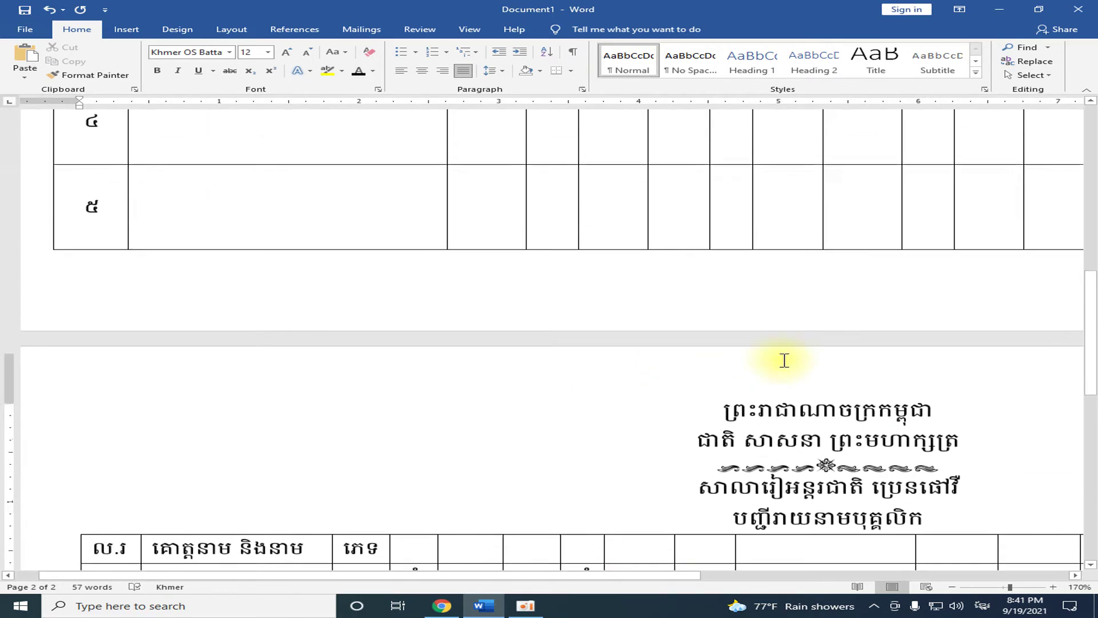
{"action": "scroll", "coordinate": [784, 358], "scroll_direction": "up", "scroll_amount": 3}
{"action": "scroll", "coordinate": [780, 356], "scroll_direction": "up", "scroll_amount": 3}
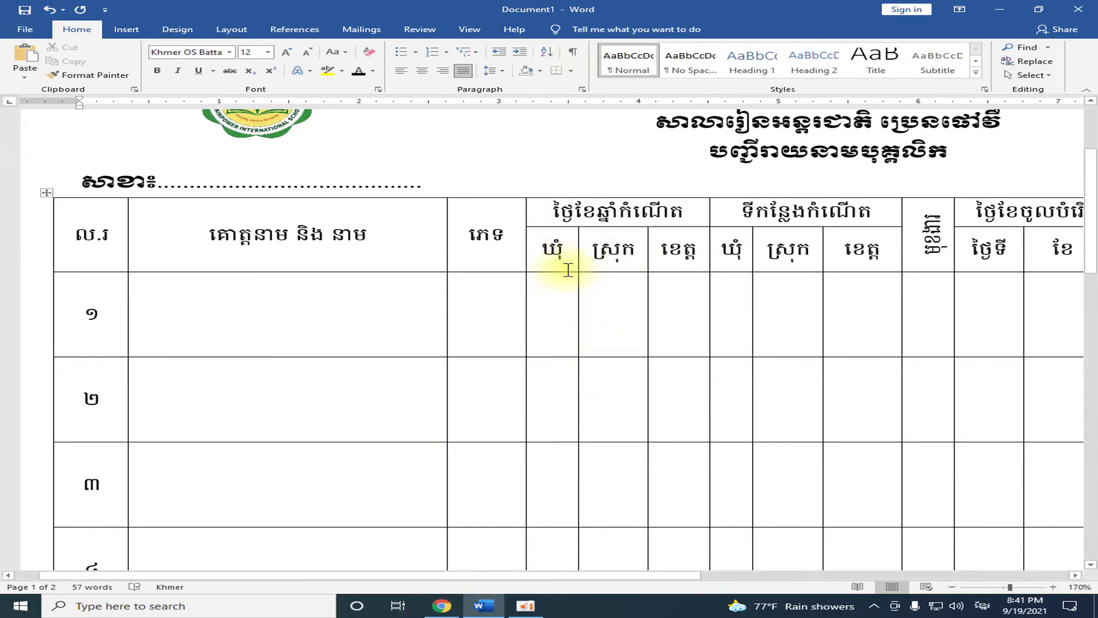
{"action": "left_click_drag", "start_coordinate": [538, 247], "coordinate": [558, 252]}
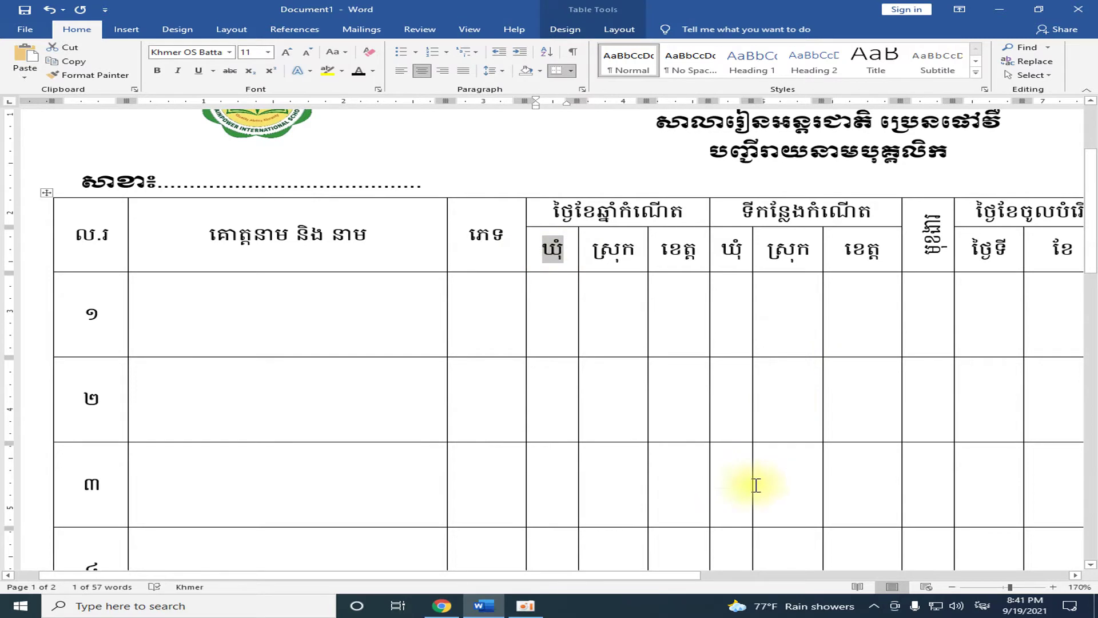
- Relabel the page-1 birth-date sub-headers ថ្ងៃទី, ខែ and ឆ្នាំ, widening the ថ្ងៃទី column
{"action": "type", "text": "ថ្ង"}
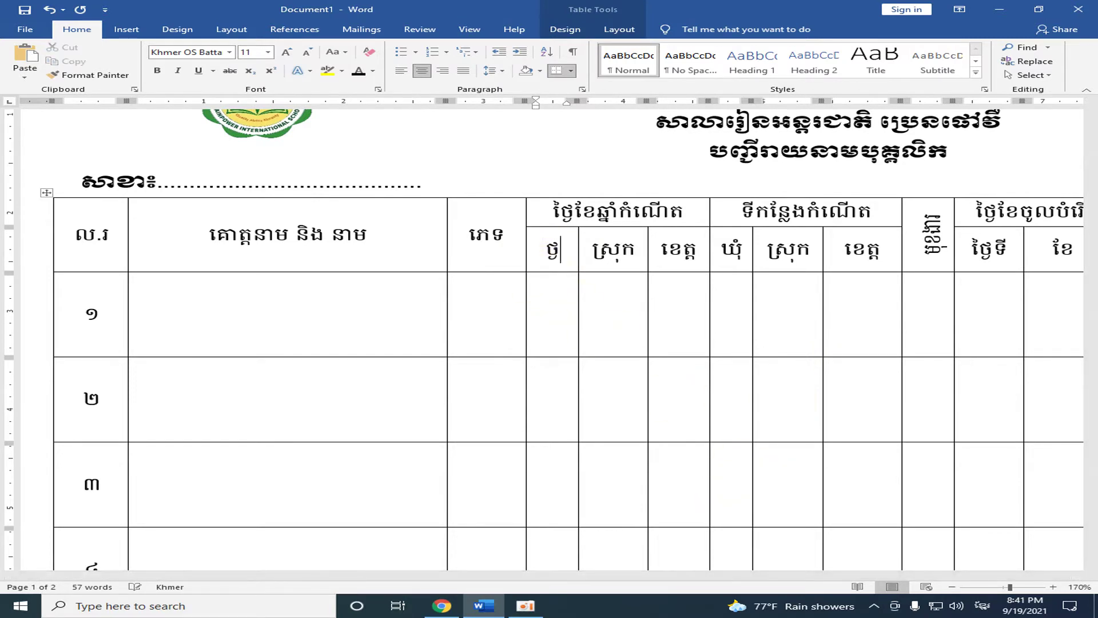
{"action": "type", "text": "ៃទី"}
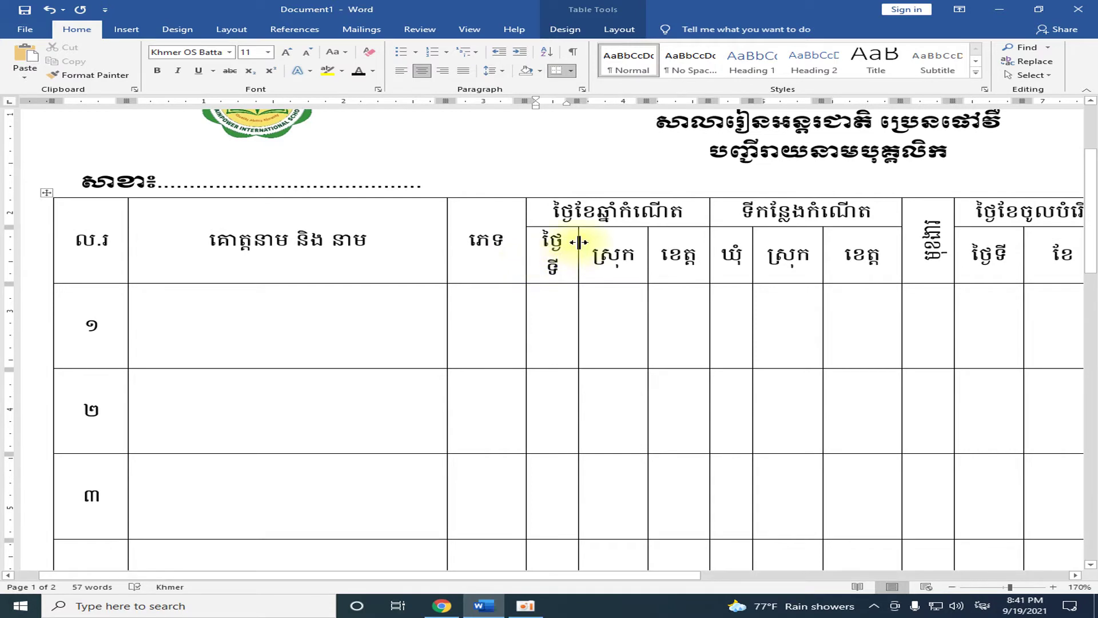
{"action": "left_click_drag", "start_coordinate": [578, 242], "coordinate": [587, 246]}
{"action": "left_click", "coordinate": [612, 236]}
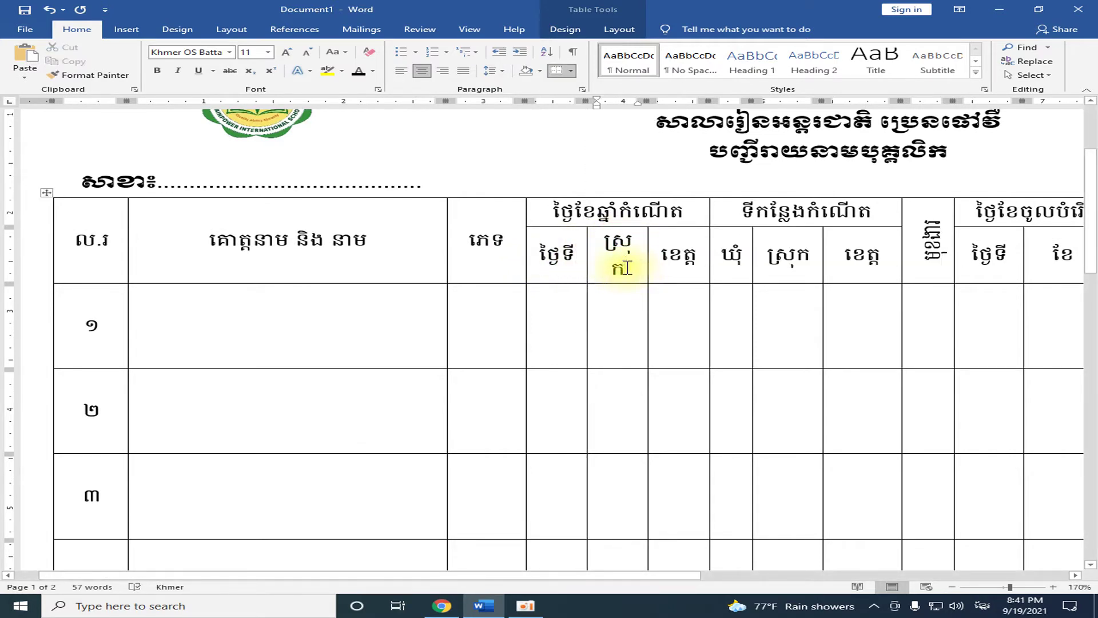
{"action": "key", "text": "BackSpace"}
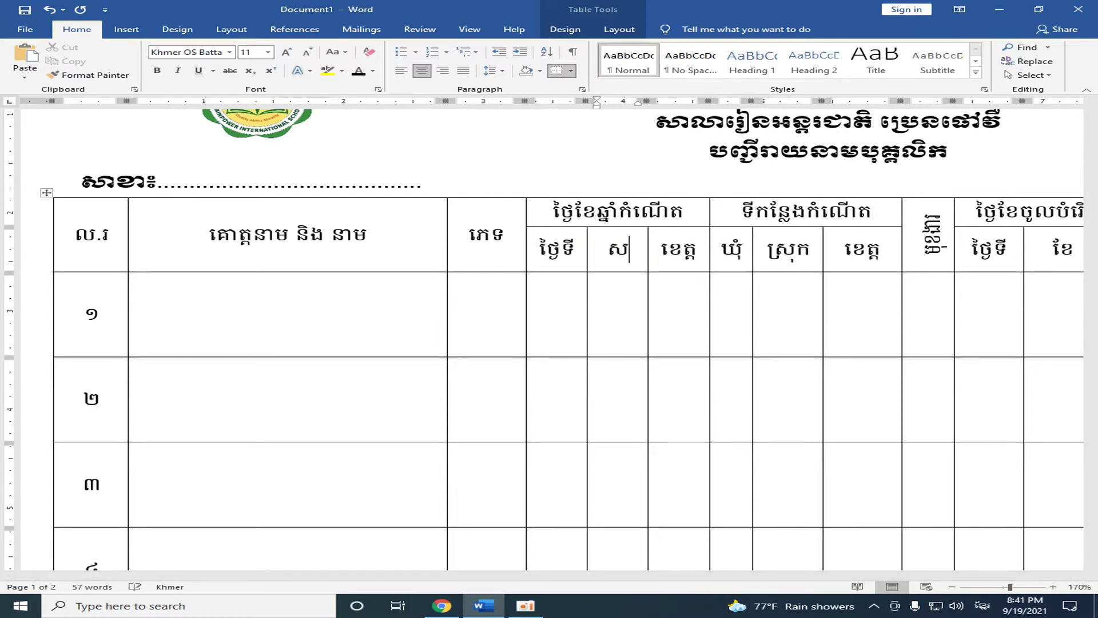
{"action": "type", "text": "ខែ"}
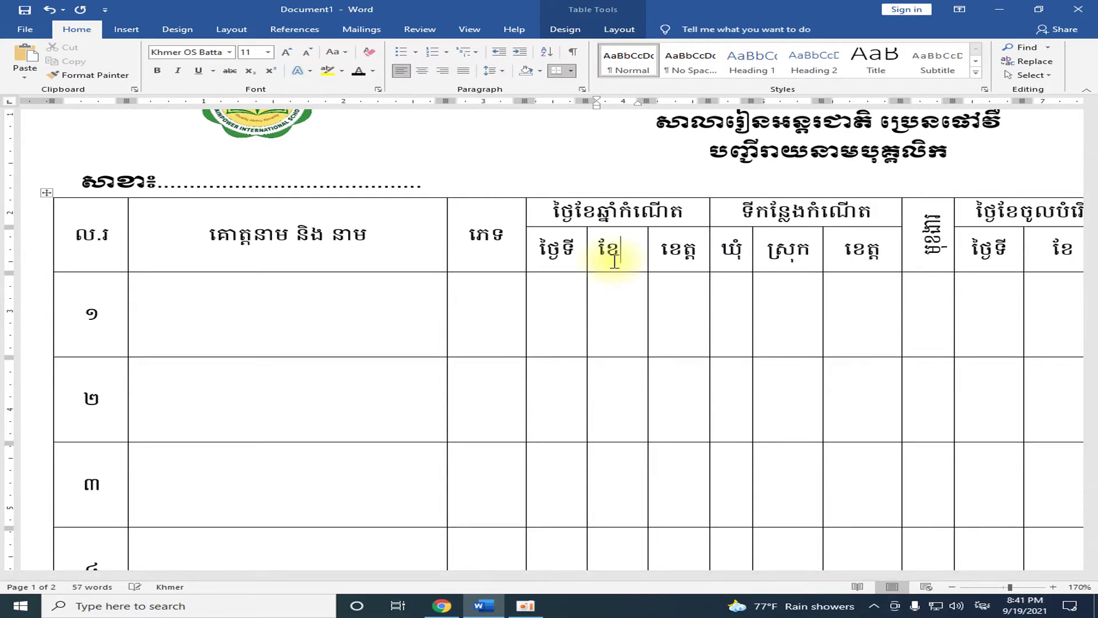
{"action": "left_click_drag", "start_coordinate": [663, 248], "coordinate": [698, 258]}
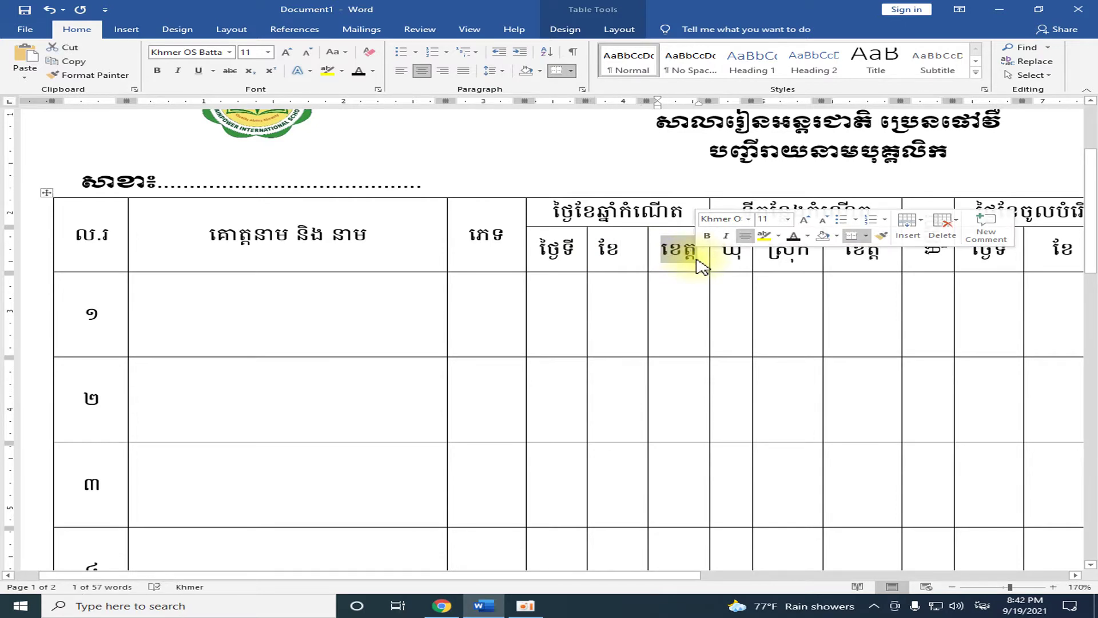
{"action": "type", "text": "ឆ្នាំ"}
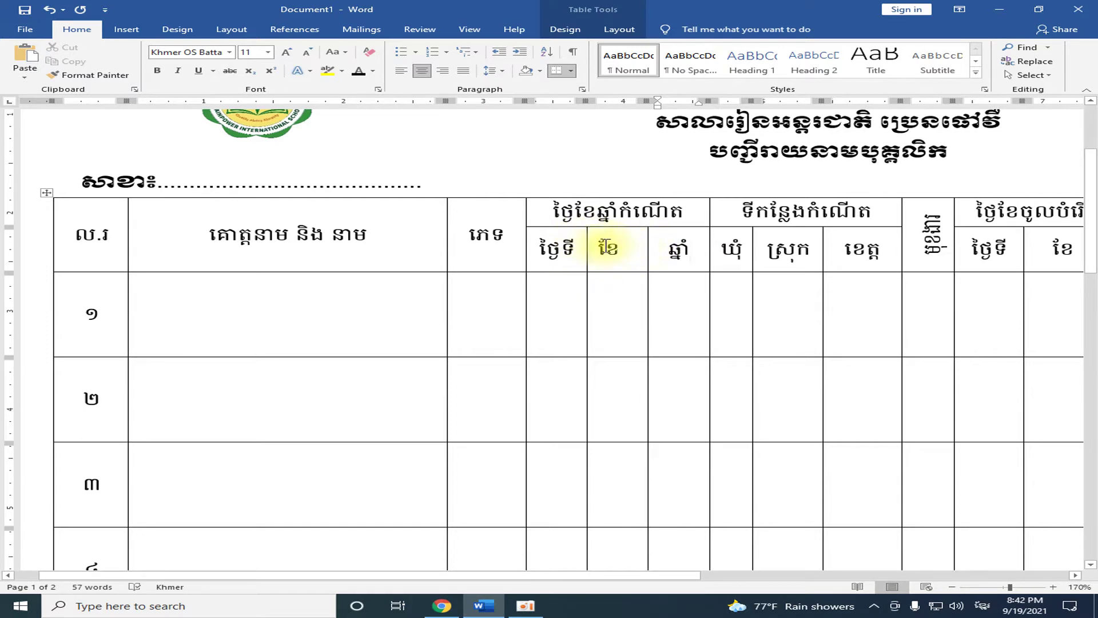
- Centre the three date sub-headers in their cells
{"action": "left_click_drag", "start_coordinate": [553, 248], "coordinate": [684, 249]}
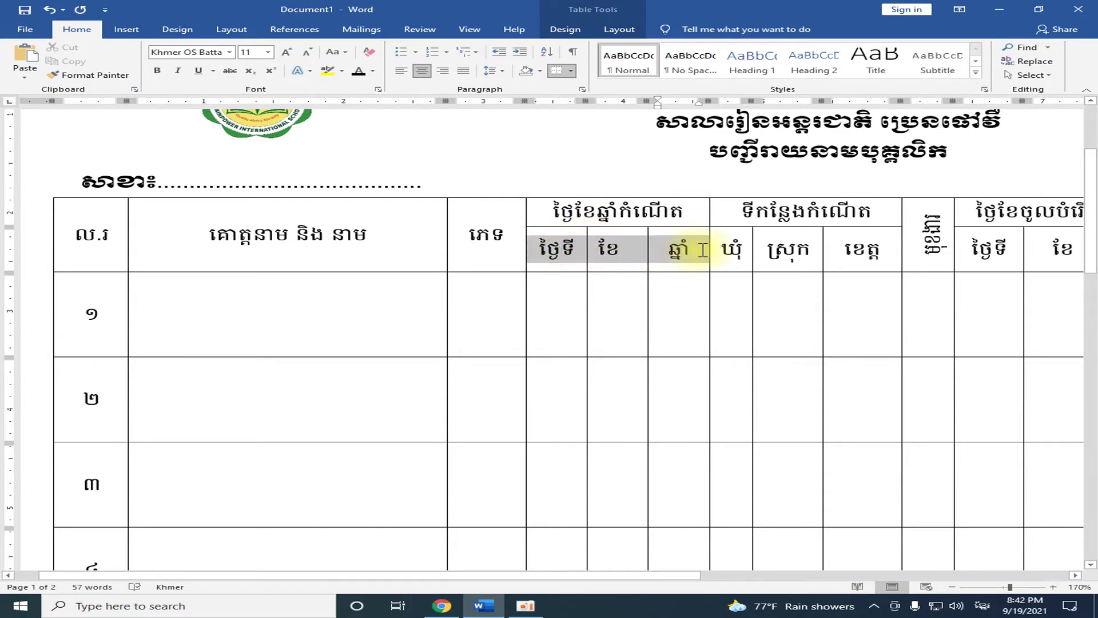
{"action": "left_click", "coordinate": [422, 70]}
{"action": "left_click", "coordinate": [639, 245]}
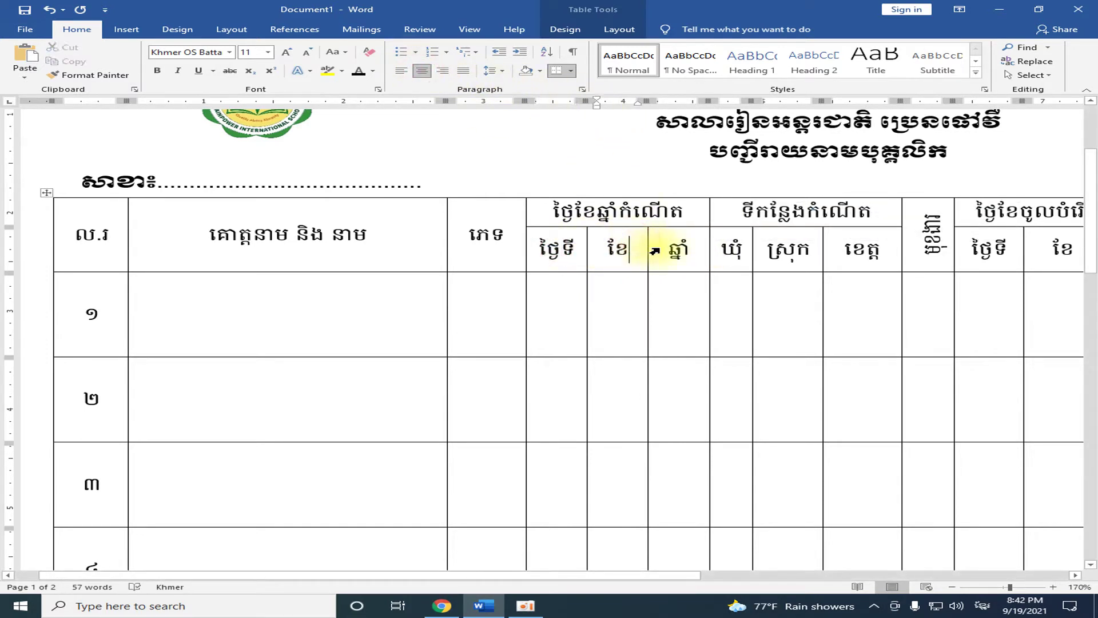
{"action": "mouse_move", "coordinate": [663, 575]}
{"action": "left_mouse_down"}
{"action": "mouse_move", "coordinate": [792, 575]}
{"action": "mouse_move", "coordinate": [660, 574]}
{"action": "left_mouse_up"}
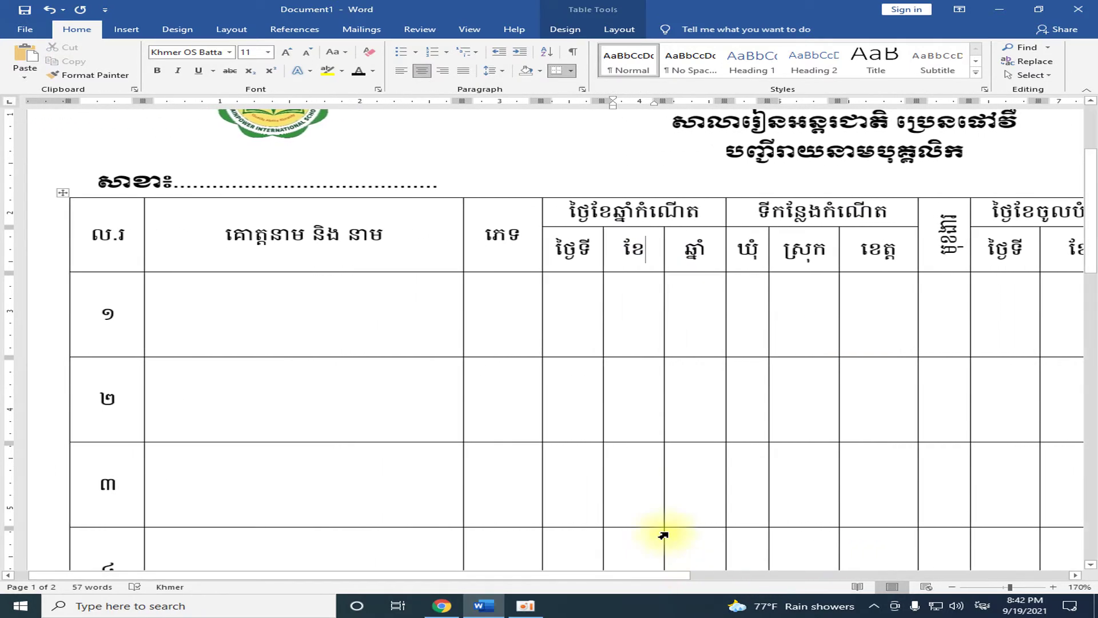
{"action": "scroll", "coordinate": [563, 412], "scroll_direction": "down", "scroll_amount": 5}
{"action": "scroll", "coordinate": [789, 311], "scroll_direction": "down", "scroll_amount": 8}
{"action": "scroll", "coordinate": [461, 310], "scroll_direction": "down", "scroll_amount": 2}
- On page 2, overwrite the first ឃុំ, ស្រុក, ខេត្ត with ថ្ងៃទី, ខែ, ឆ្នាំ, widening ថ្ងៃទី's column
{"action": "left_click_drag", "start_coordinate": [428, 295], "coordinate": [436, 294]}
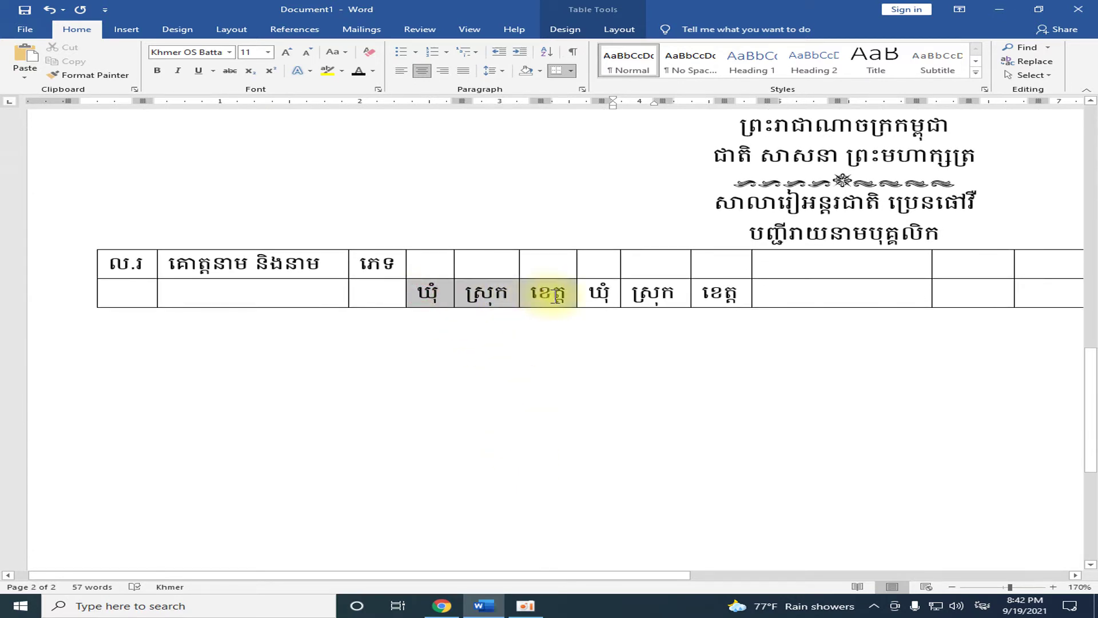
{"action": "type", "text": "ថ្ងៃ"}
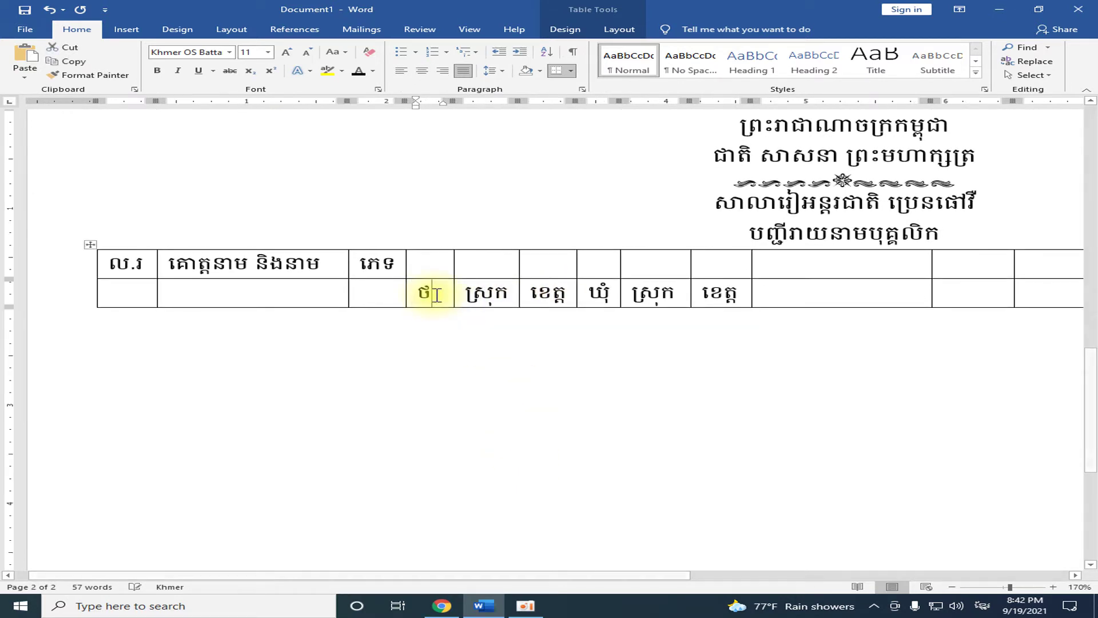
{"action": "type", "text": "ទី"}
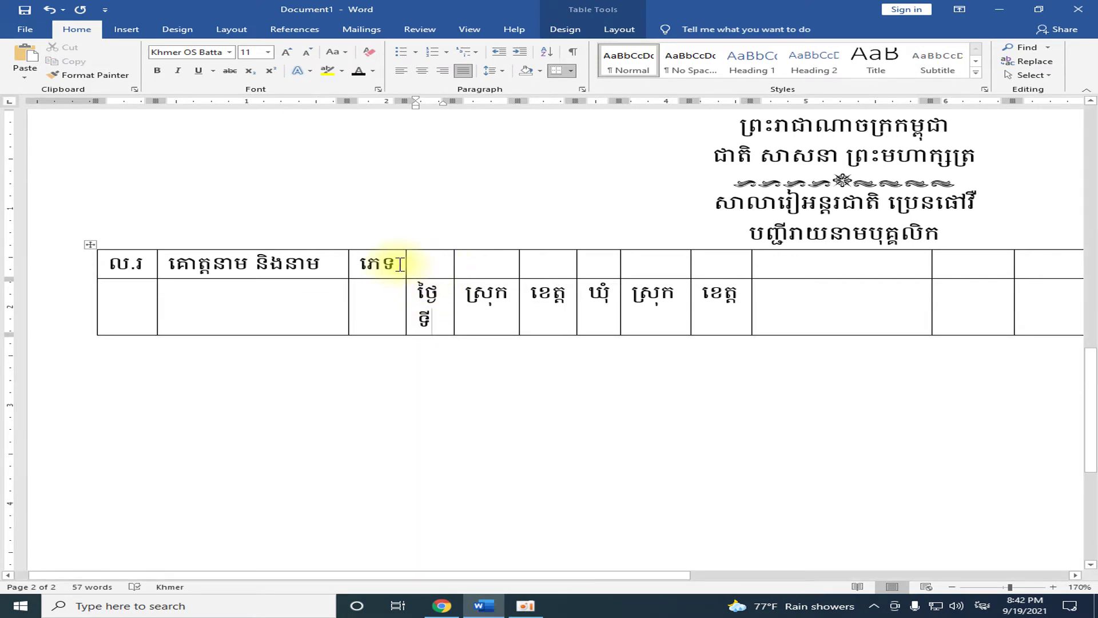
{"action": "left_click_drag", "start_coordinate": [452, 263], "coordinate": [463, 262]}
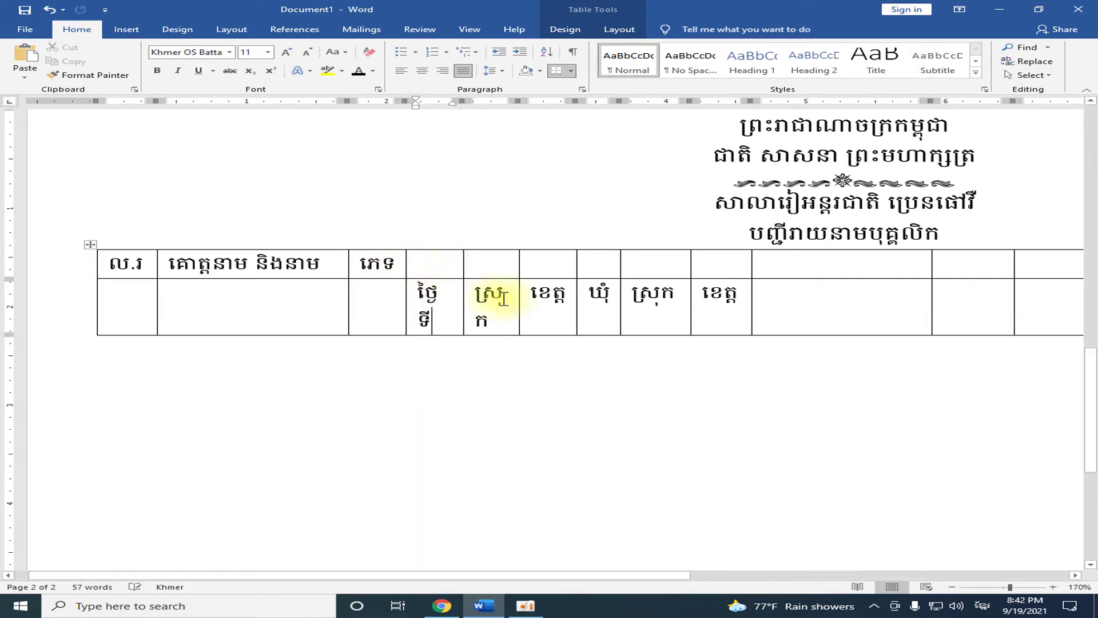
{"action": "left_click_drag", "start_coordinate": [463, 261], "coordinate": [472, 259]}
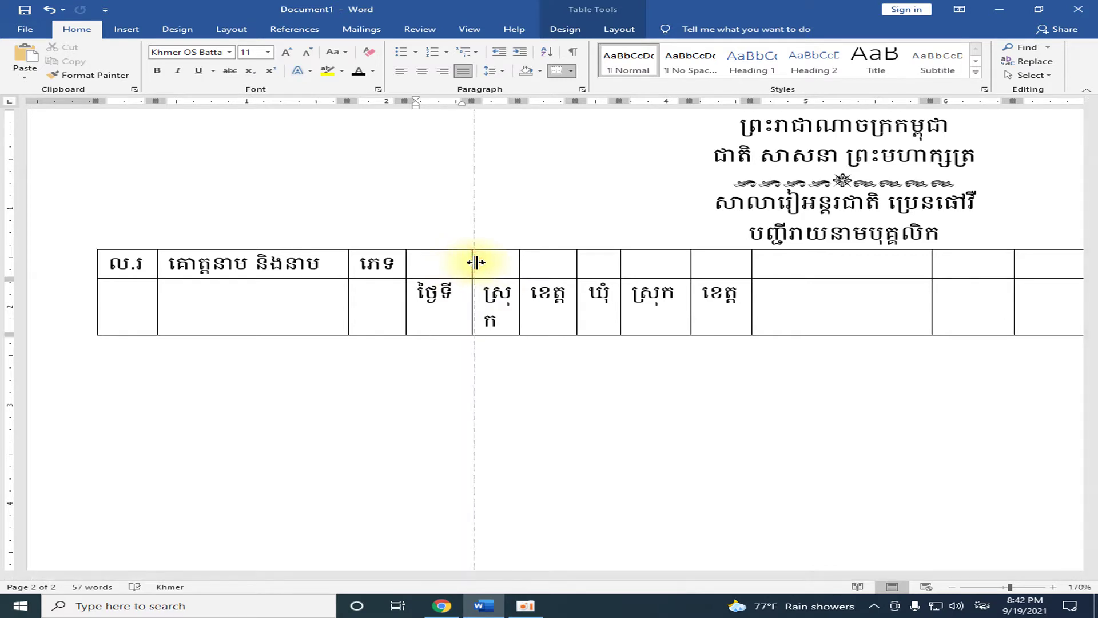
{"action": "left_click_drag", "start_coordinate": [484, 322], "coordinate": [500, 326]}
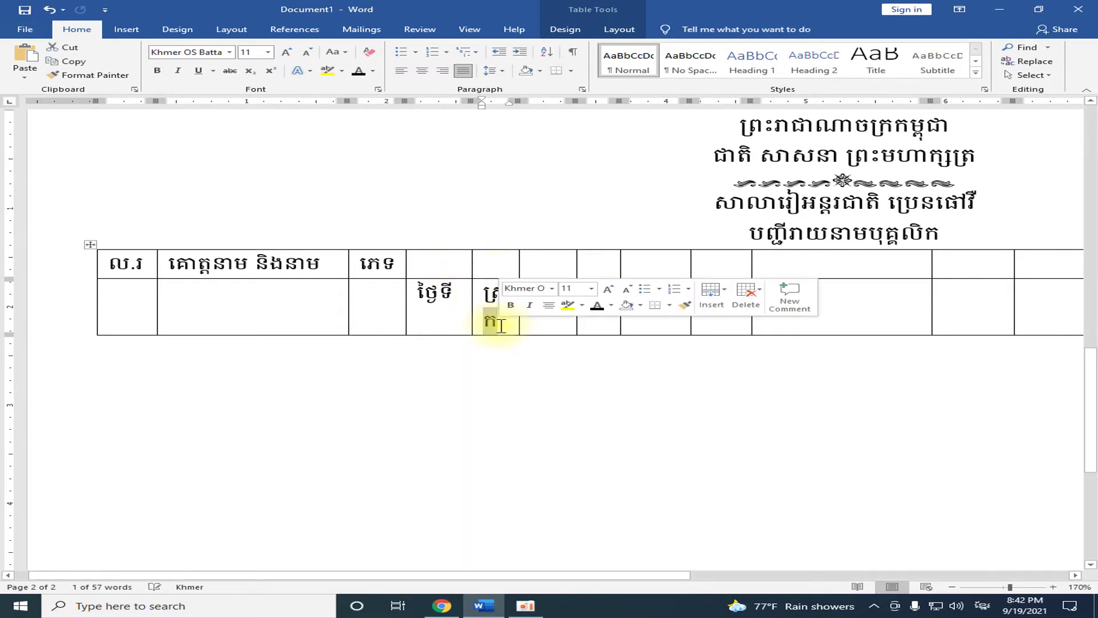
{"action": "key", "text": "BackSpace"}
{"action": "key", "text": "BackSpace"}
{"action": "key", "text": "BackSpace"}
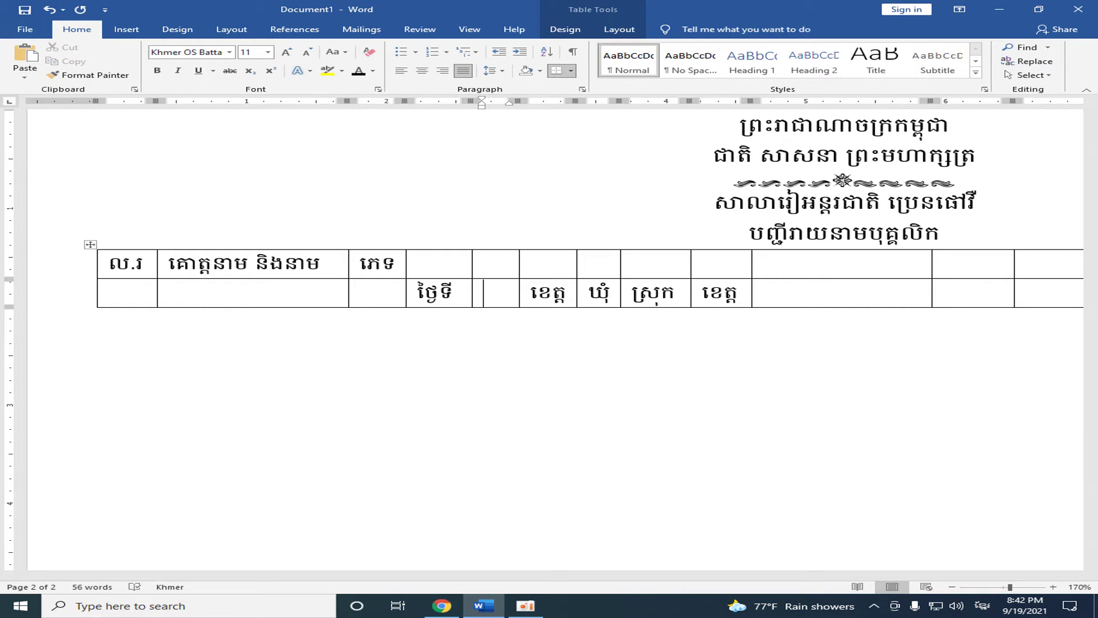
{"action": "type", "text": "ខែ"}
{"action": "double_click", "coordinate": [546, 293]}
{"action": "type", "text": "ឆ្នាំ"}
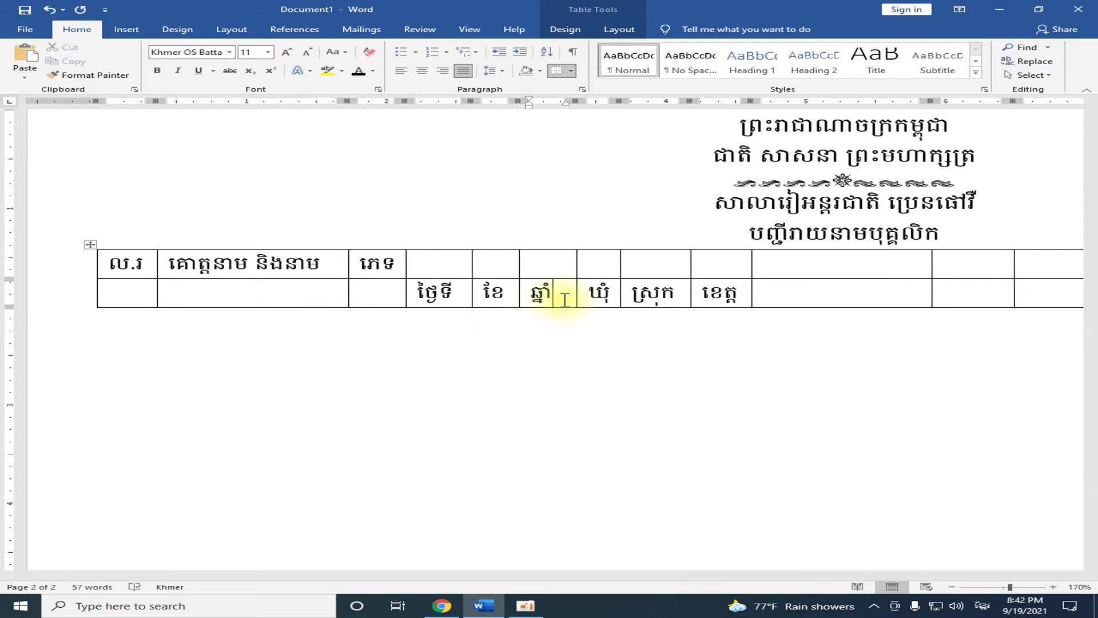
{"action": "left_click", "coordinate": [490, 325]}
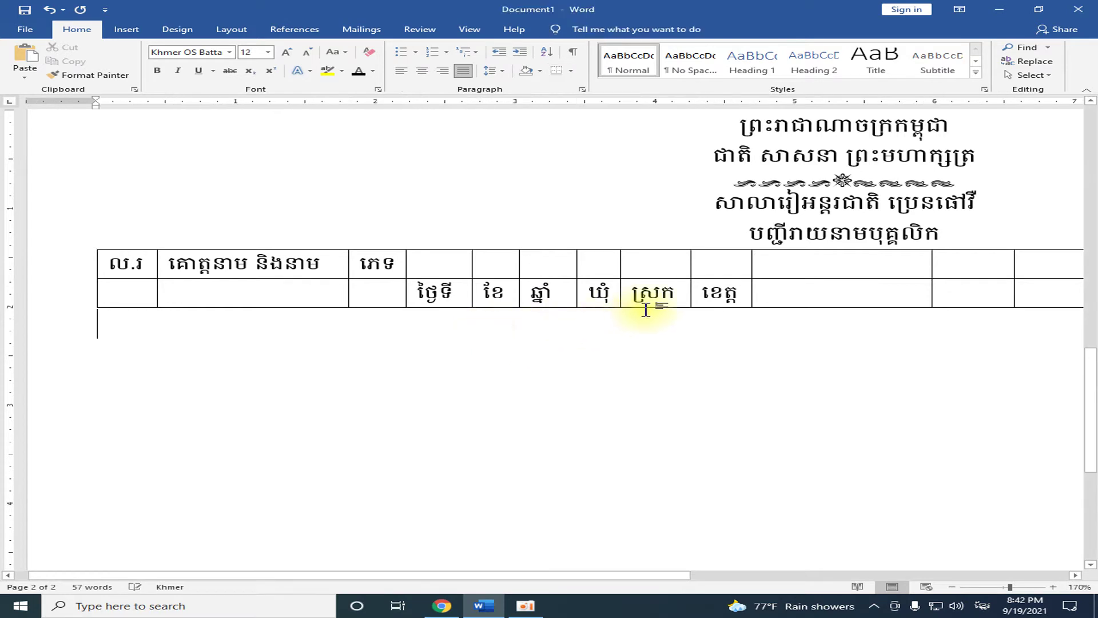
{"action": "left_click_drag", "start_coordinate": [441, 265], "coordinate": [560, 266]}
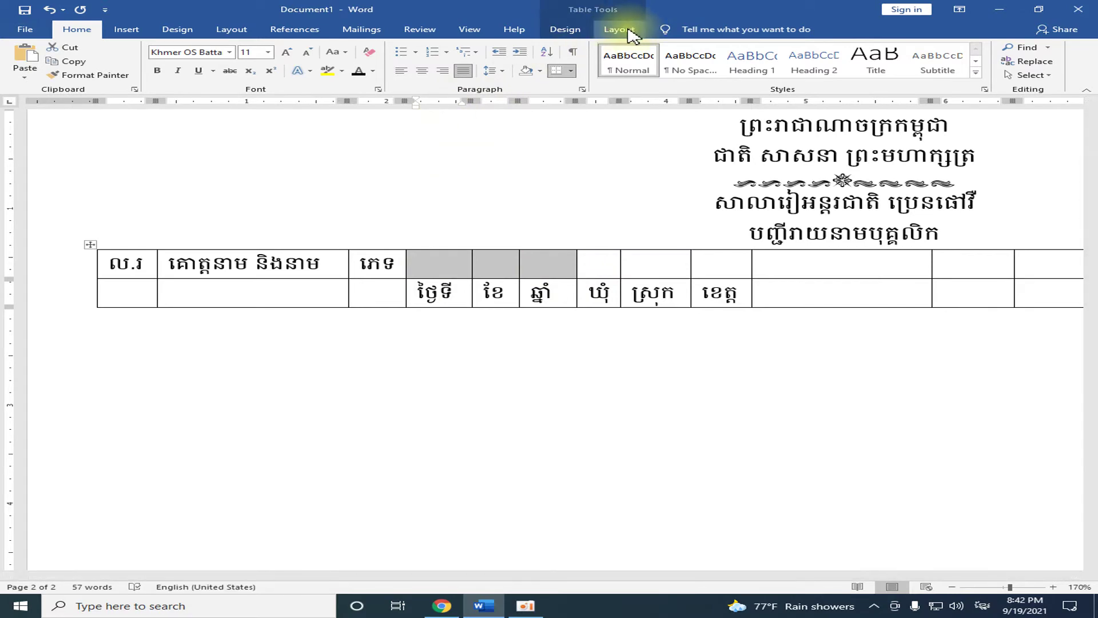
- Merge the top-row cells above the date trio and above ឃុំ, ស្រុក, ខេត្ត into two cells
{"action": "left_click", "coordinate": [619, 29]}
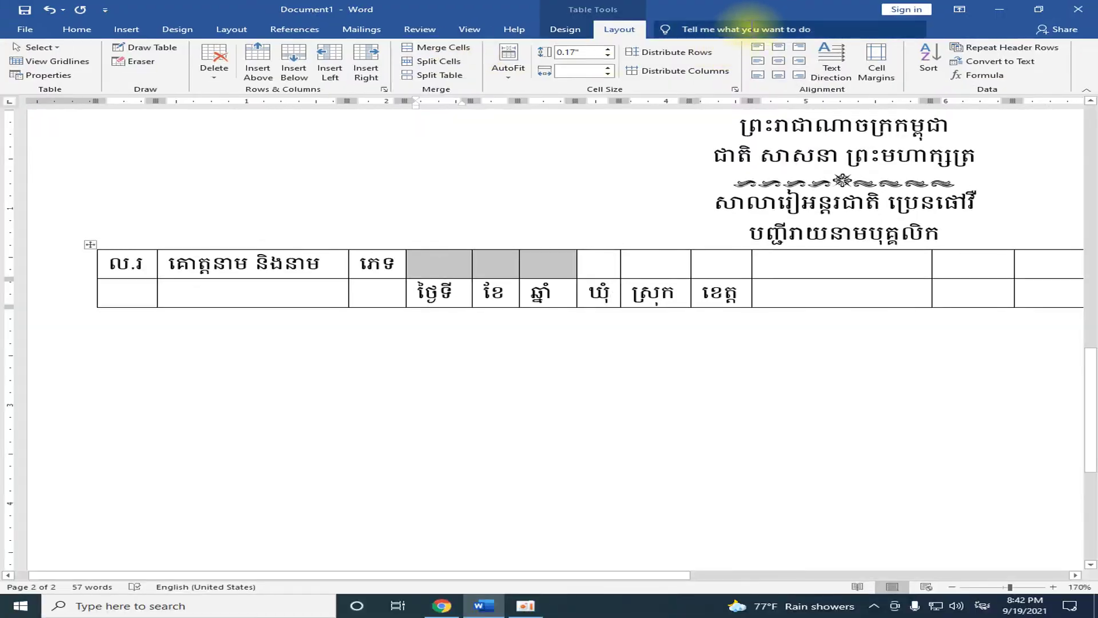
{"action": "left_click", "coordinate": [430, 50]}
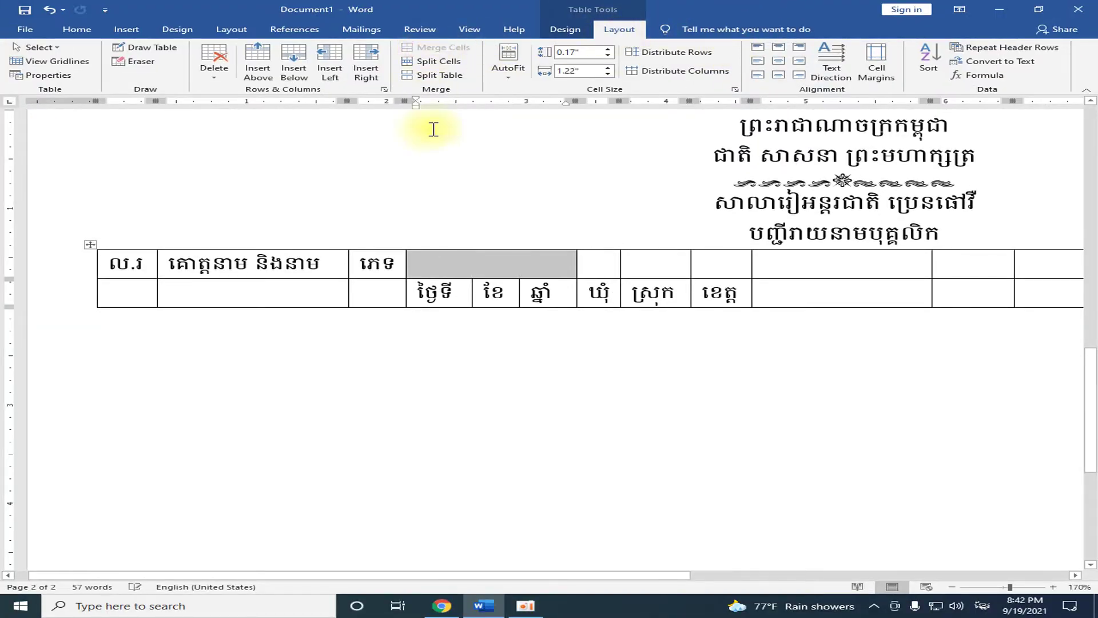
{"action": "left_click", "coordinate": [608, 263]}
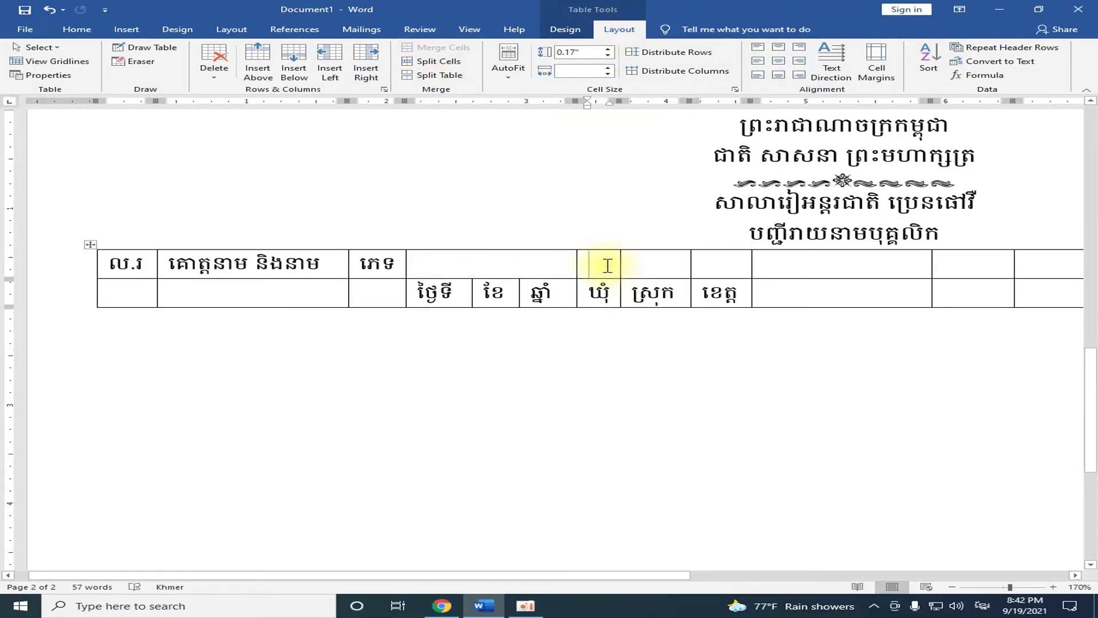
{"action": "left_click_drag", "start_coordinate": [608, 265], "coordinate": [727, 263]}
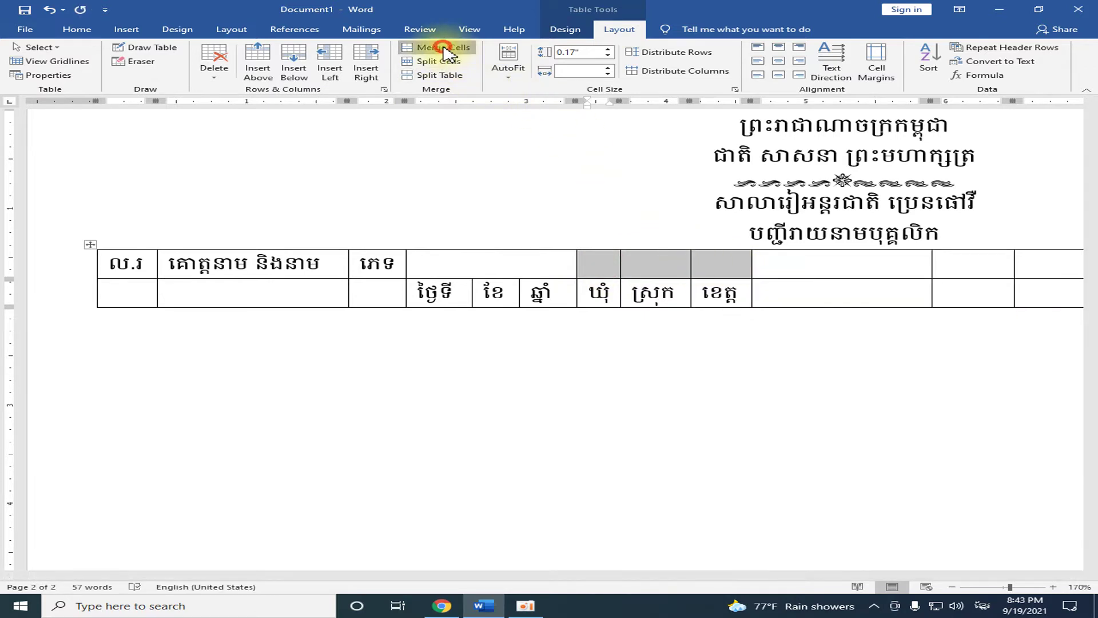
{"action": "left_click", "coordinate": [442, 49]}
{"action": "left_click", "coordinate": [779, 257]}
{"action": "left_click", "coordinate": [520, 270]}
{"action": "scroll", "coordinate": [623, 306], "scroll_direction": "up", "scroll_amount": 4}
{"action": "scroll", "coordinate": [662, 309], "scroll_direction": "up", "scroll_amount": 4}
{"action": "scroll", "coordinate": [662, 309], "scroll_direction": "up", "scroll_amount": 3}
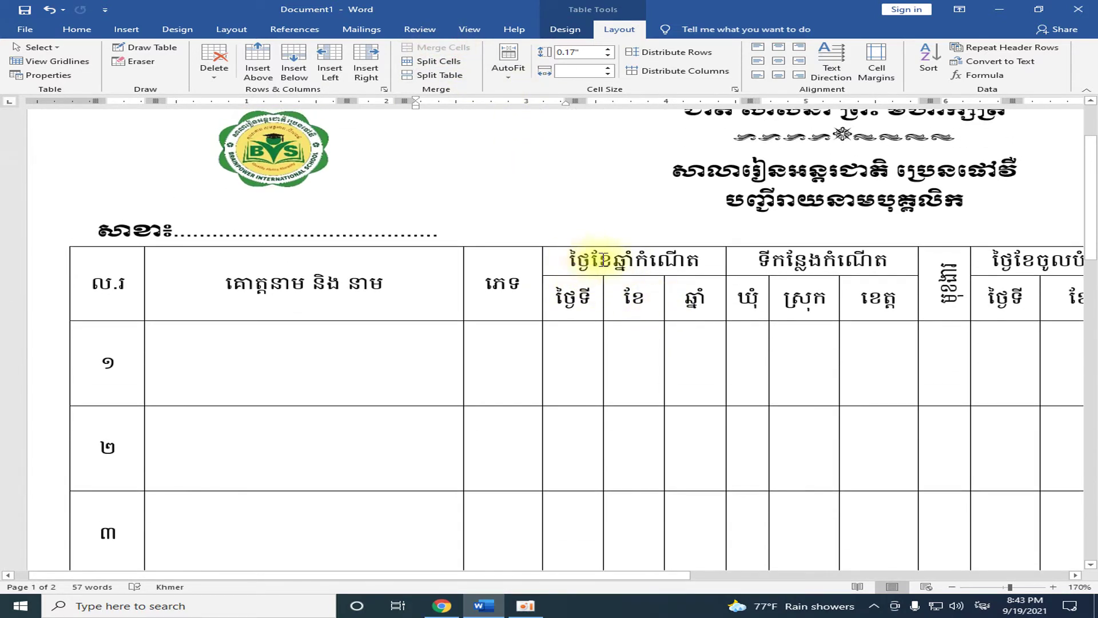
- Copy the ថ្ងៃខែឆ្នាំកំណើត and ទីកន្លែងកំណើត headings from page 1 into page 2's merged cells
{"action": "left_click_drag", "start_coordinate": [579, 258], "coordinate": [746, 274]}
{"action": "key", "text": "ctrl+c"}
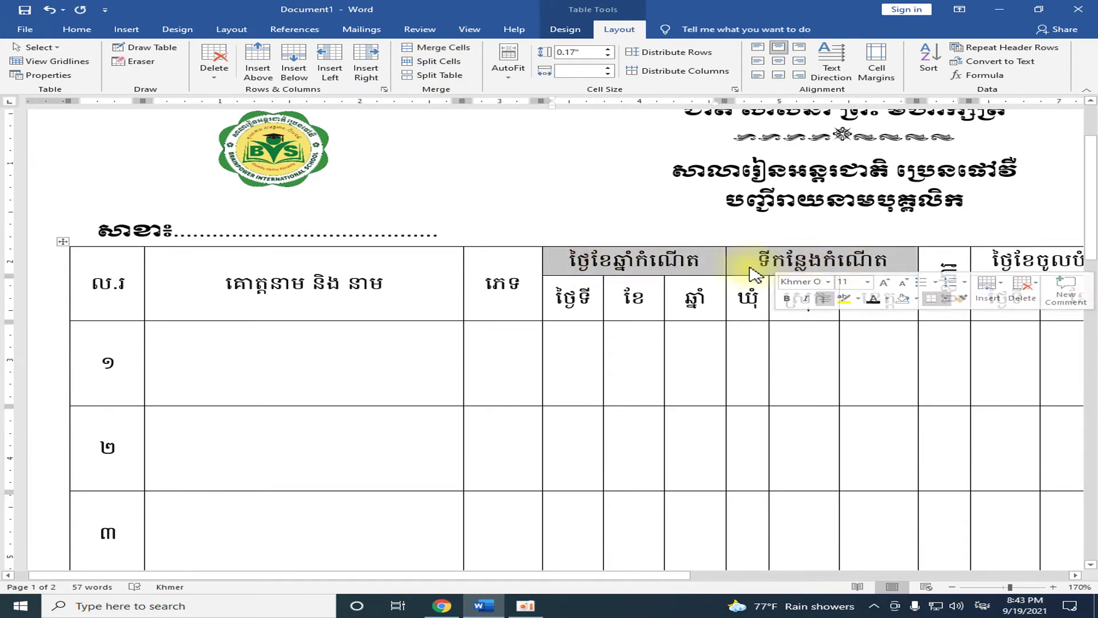
{"action": "left_click", "coordinate": [510, 359]}
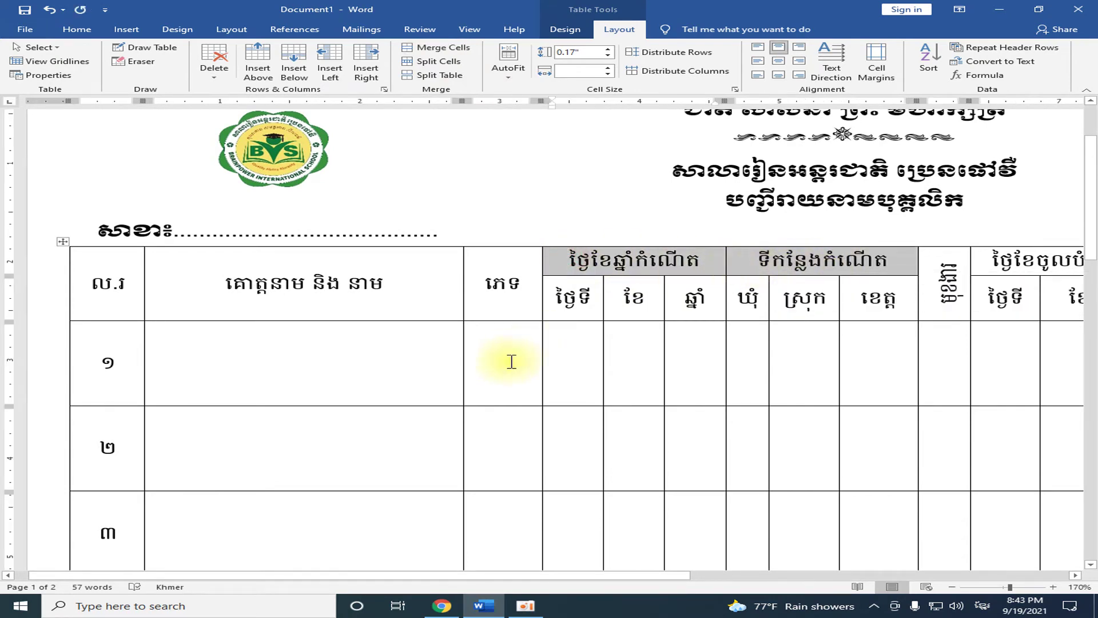
{"action": "scroll", "coordinate": [539, 392], "scroll_direction": "down", "scroll_amount": 4}
{"action": "scroll", "coordinate": [543, 394], "scroll_direction": "down", "scroll_amount": 4}
{"action": "scroll", "coordinate": [544, 394], "scroll_direction": "down", "scroll_amount": 2}
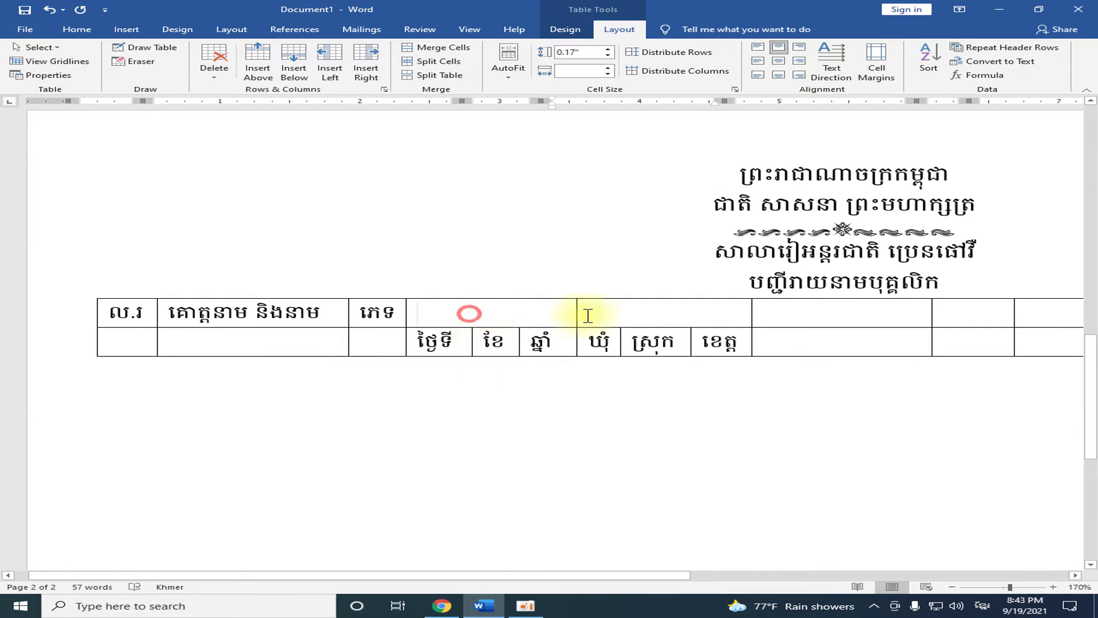
{"action": "left_click_drag", "start_coordinate": [465, 314], "coordinate": [674, 314]}
{"action": "key", "text": "ctrl+v"}
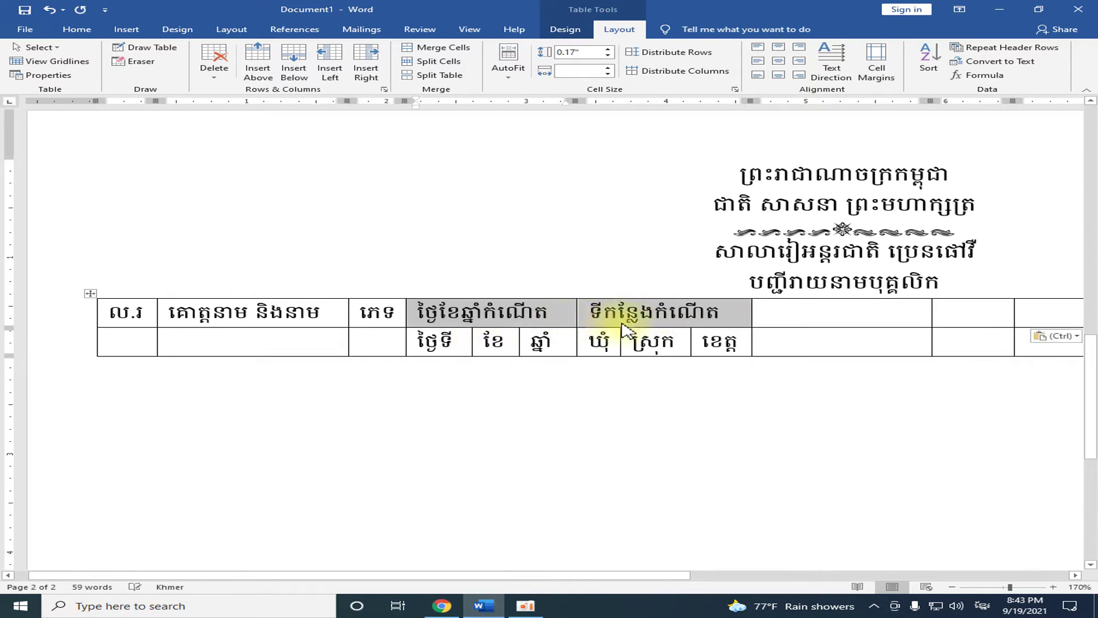
{"action": "left_click", "coordinate": [725, 407]}
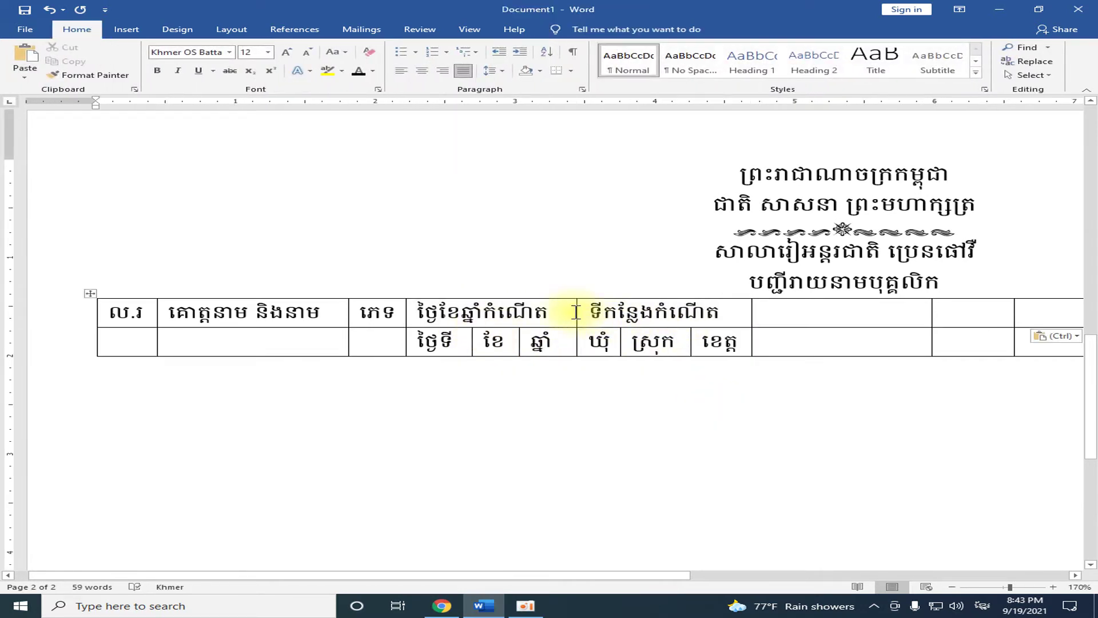
- Adjust the column borders under the headings so ខេត្ត no longer wraps
{"action": "left_click_drag", "start_coordinate": [576, 312], "coordinate": [567, 311]}
{"action": "left_click_drag", "start_coordinate": [751, 309], "coordinate": [675, 334]}
{"action": "key", "text": "ctrl+z"}
{"action": "left_click_drag", "start_coordinate": [735, 314], "coordinate": [750, 313]}
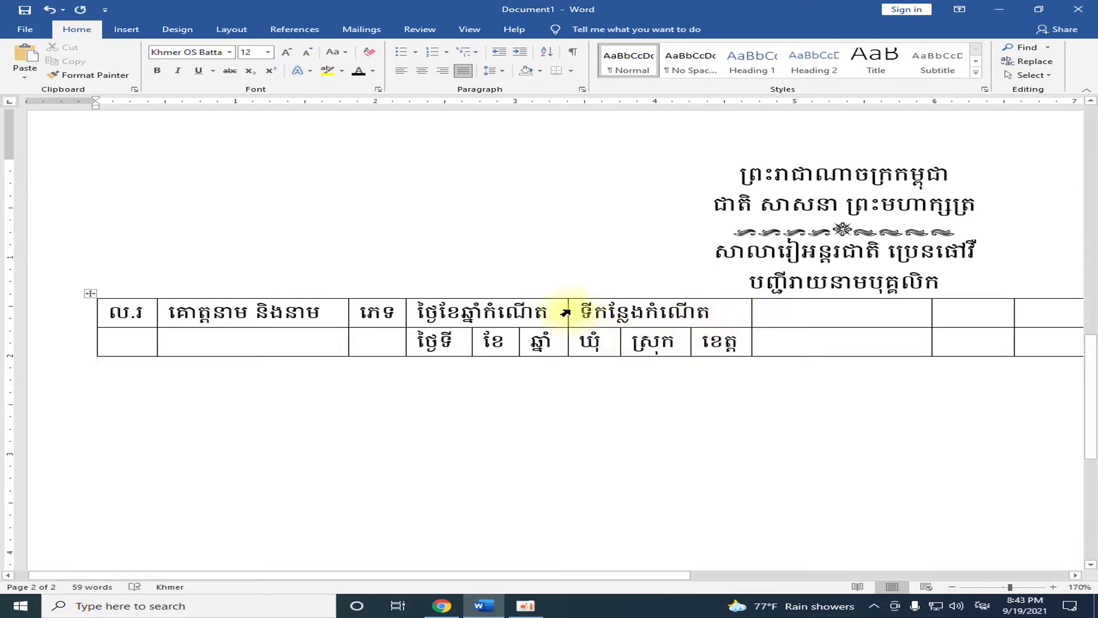
{"action": "left_click", "coordinate": [568, 309]}
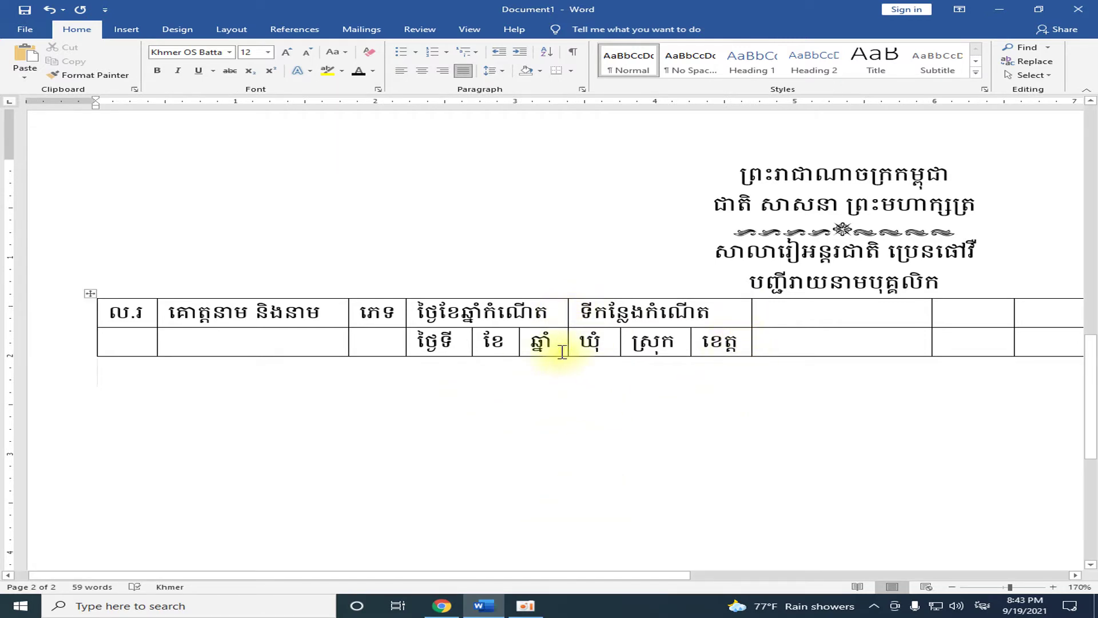
{"action": "left_click_drag", "start_coordinate": [656, 574], "coordinate": [862, 575]}
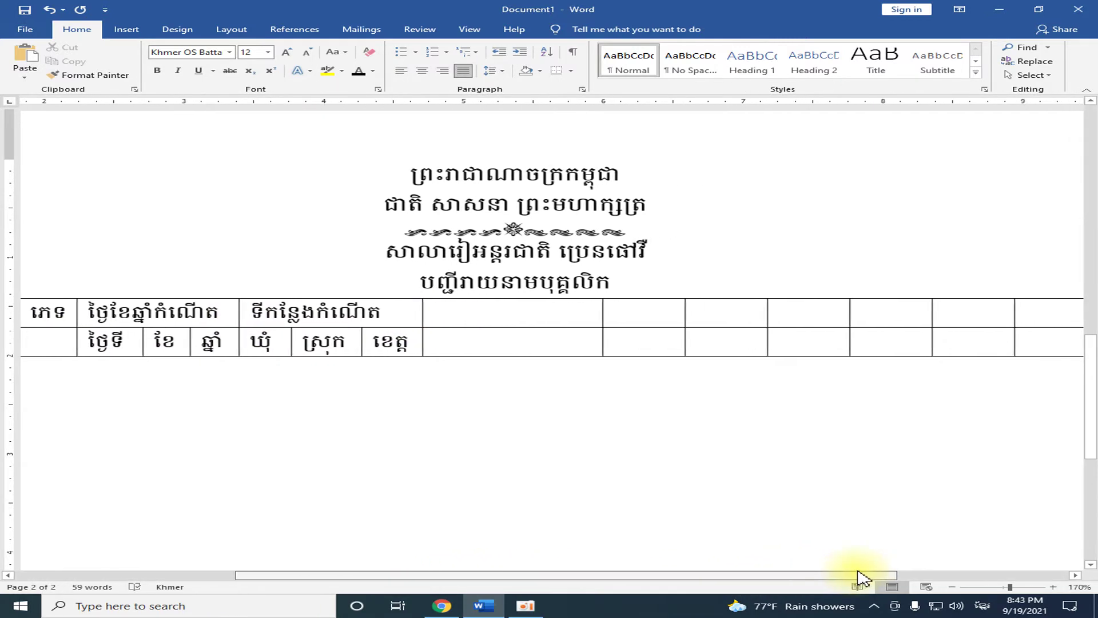
- Insert an empty third row beneath the date and birthplace sub-header row of the page-two table
{"action": "scroll", "coordinate": [731, 422], "scroll_direction": "up", "scroll_amount": 3}
{"action": "scroll", "coordinate": [730, 422], "scroll_direction": "up", "scroll_amount": 10}
{"action": "scroll", "coordinate": [684, 362], "scroll_direction": "up", "scroll_amount": 5}
{"action": "scroll", "coordinate": [666, 375], "scroll_direction": "down", "scroll_amount": 2}
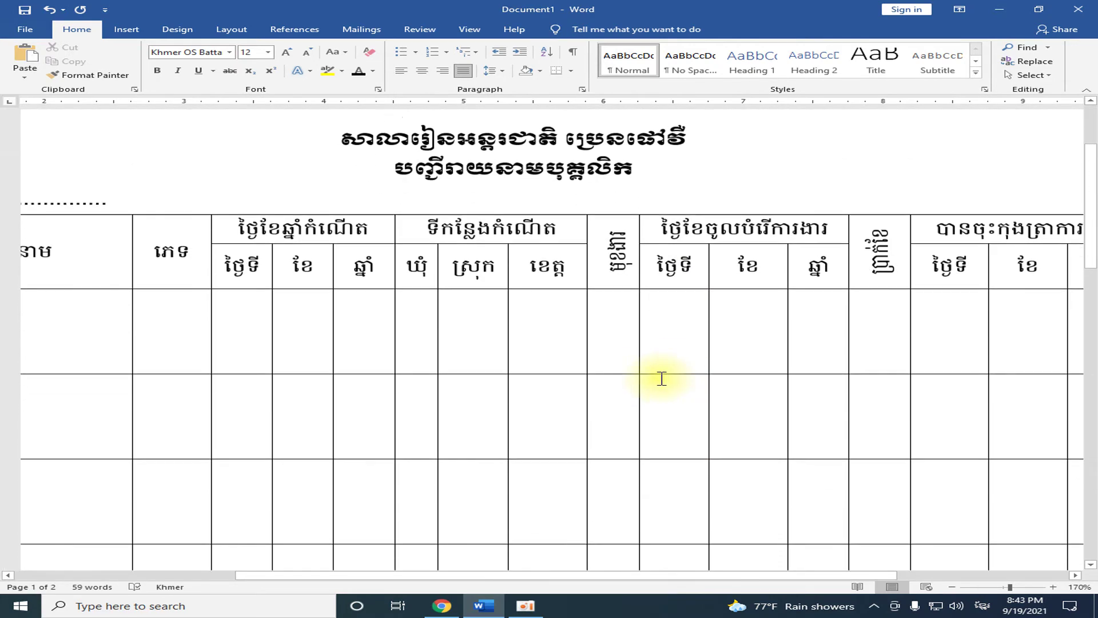
{"action": "scroll", "coordinate": [629, 343], "scroll_direction": "down", "scroll_amount": 1}
{"action": "scroll", "coordinate": [656, 435], "scroll_direction": "down", "scroll_amount": 10}
{"action": "scroll", "coordinate": [655, 445], "scroll_direction": "down", "scroll_amount": 1}
{"action": "scroll", "coordinate": [655, 445], "scroll_direction": "up", "scroll_amount": 3}
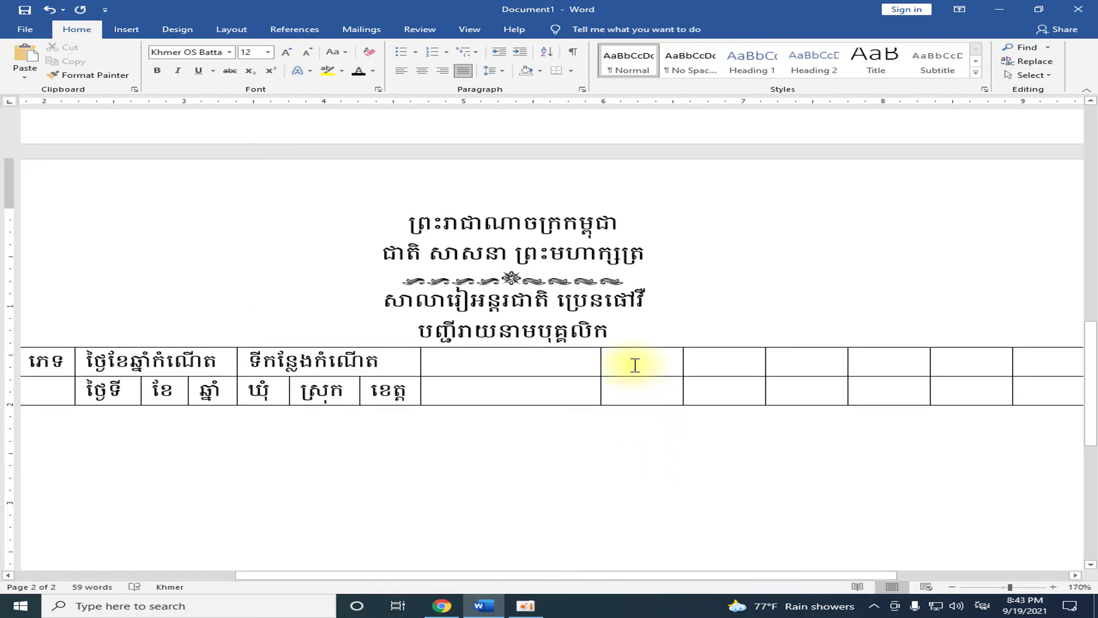
{"action": "scroll", "coordinate": [483, 408], "scroll_direction": "down", "scroll_amount": 1}
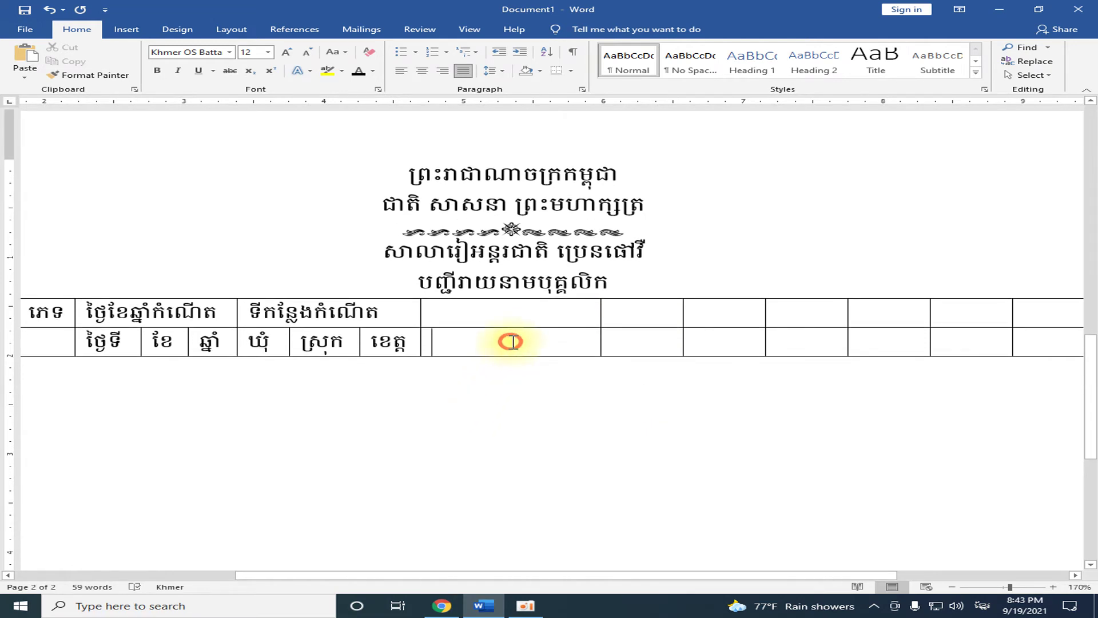
{"action": "left_click", "coordinate": [510, 341]}
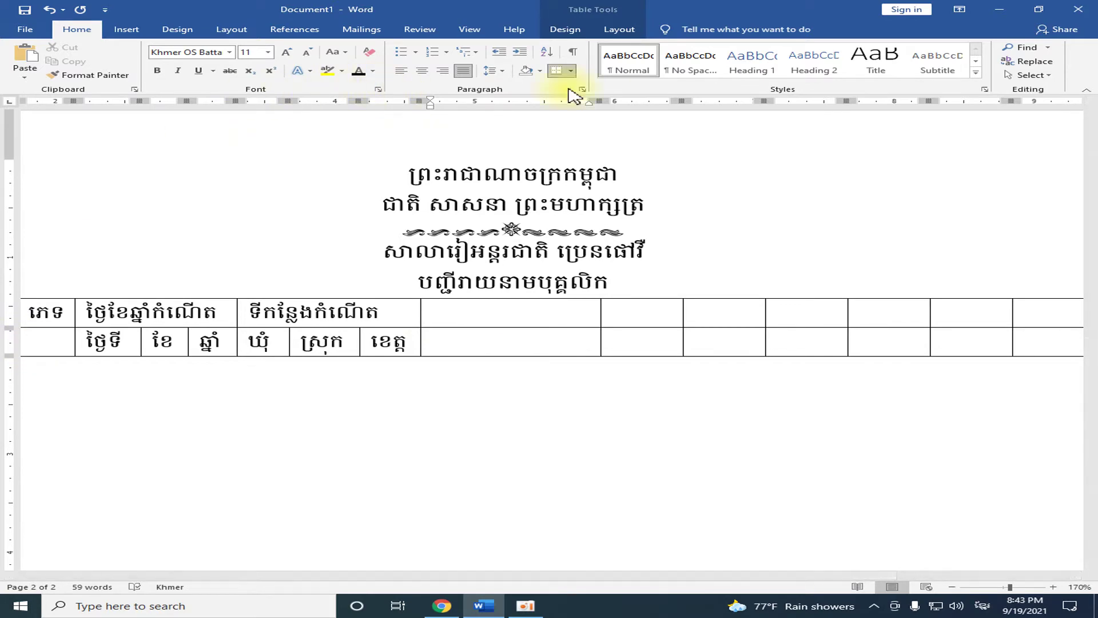
{"action": "left_click", "coordinate": [615, 29]}
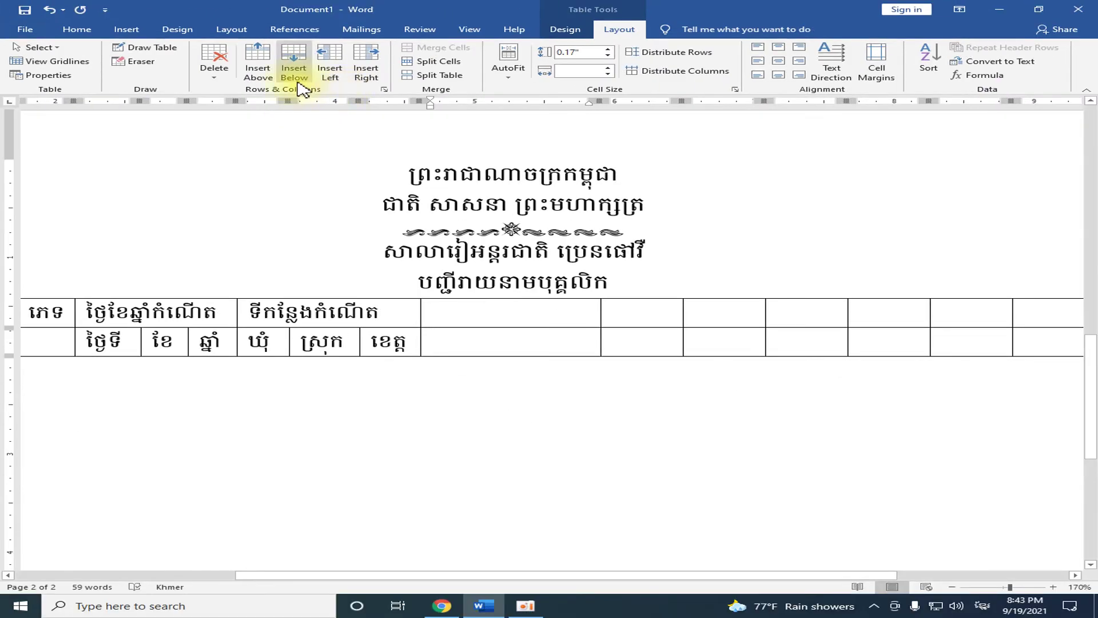
{"action": "left_click", "coordinate": [298, 80]}
{"action": "left_click", "coordinate": [452, 342]}
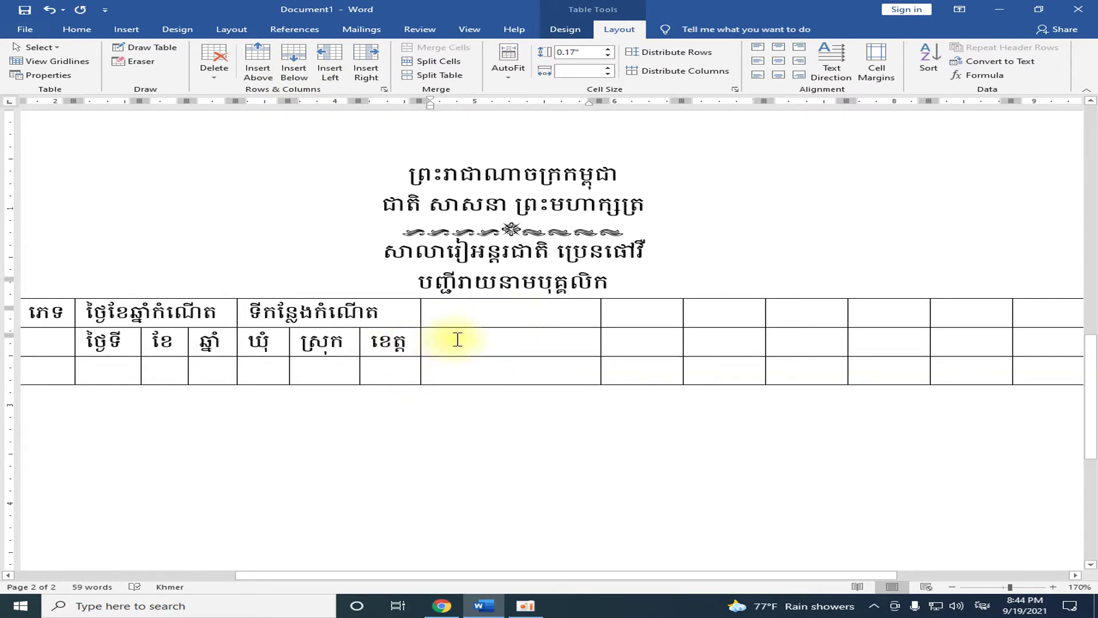
- Type the heading មុខងារ in the first-row cell after ទីកន្លែងកំណើត
{"action": "scroll", "coordinate": [457, 339], "scroll_direction": "down", "scroll_amount": 1}
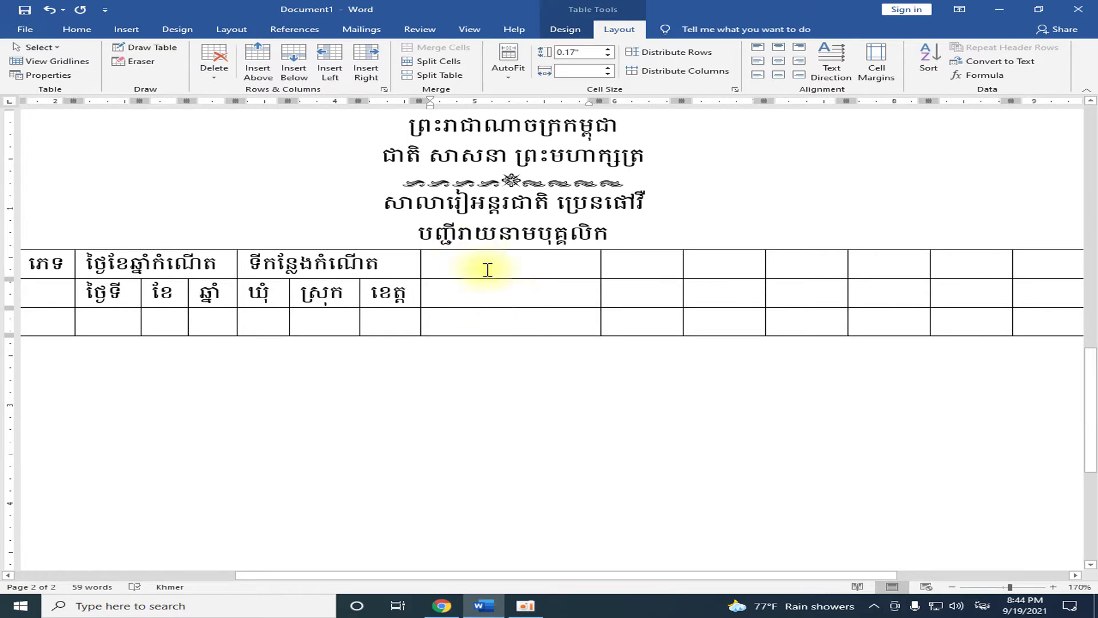
{"action": "scroll", "coordinate": [503, 274], "scroll_direction": "up", "scroll_amount": 3}
{"action": "scroll", "coordinate": [544, 387], "scroll_direction": "up", "scroll_amount": 3}
{"action": "scroll", "coordinate": [544, 366], "scroll_direction": "up", "scroll_amount": 6}
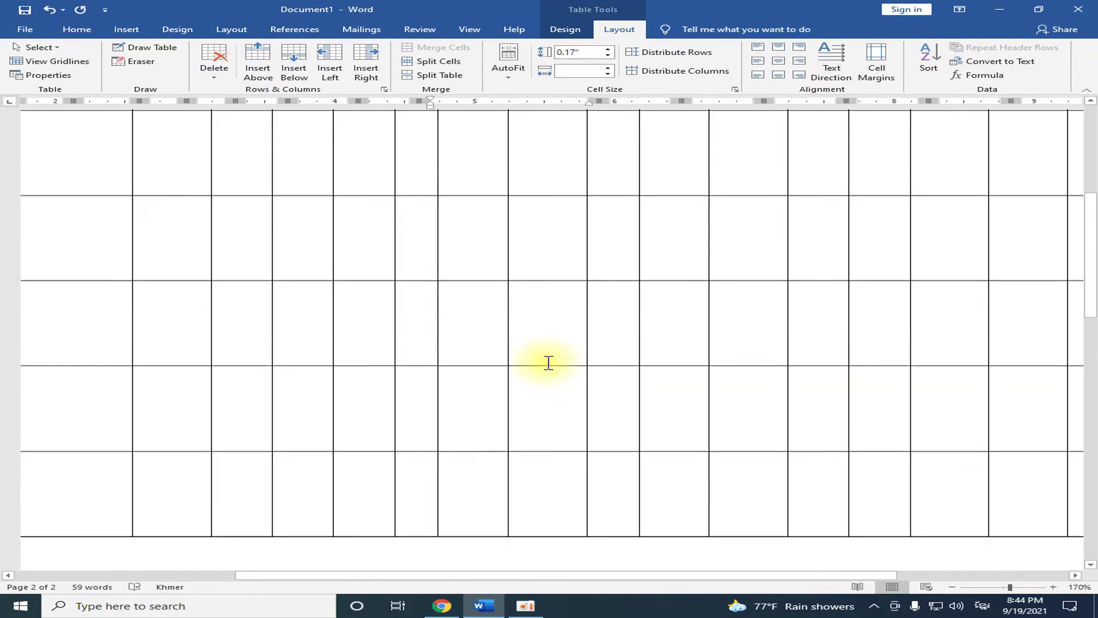
{"action": "scroll", "coordinate": [544, 366], "scroll_direction": "up", "scroll_amount": 5}
{"action": "scroll", "coordinate": [600, 377], "scroll_direction": "down", "scroll_amount": 5}
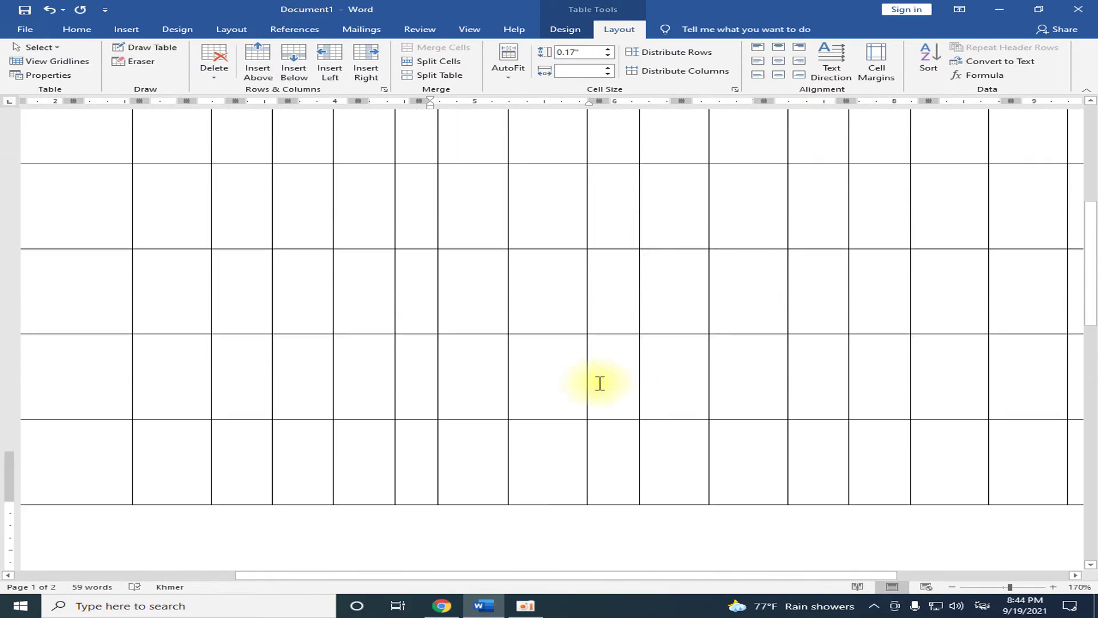
{"action": "scroll", "coordinate": [596, 384], "scroll_direction": "down", "scroll_amount": 8}
{"action": "scroll", "coordinate": [590, 390], "scroll_direction": "down", "scroll_amount": 3}
{"action": "scroll", "coordinate": [501, 337], "scroll_direction": "up", "scroll_amount": 4}
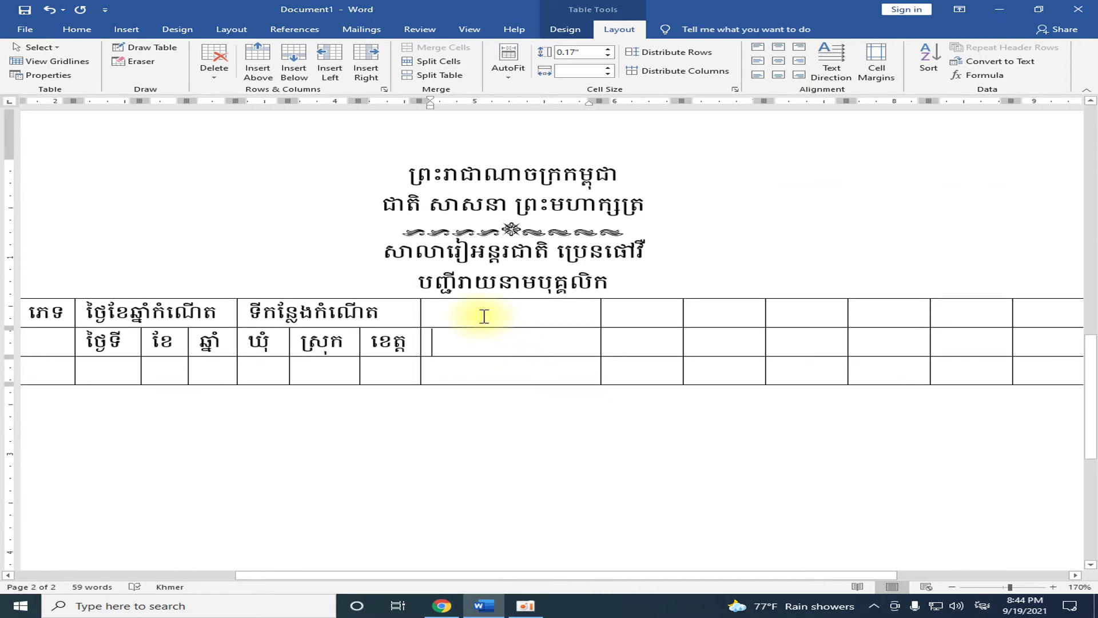
{"action": "left_click", "coordinate": [483, 315]}
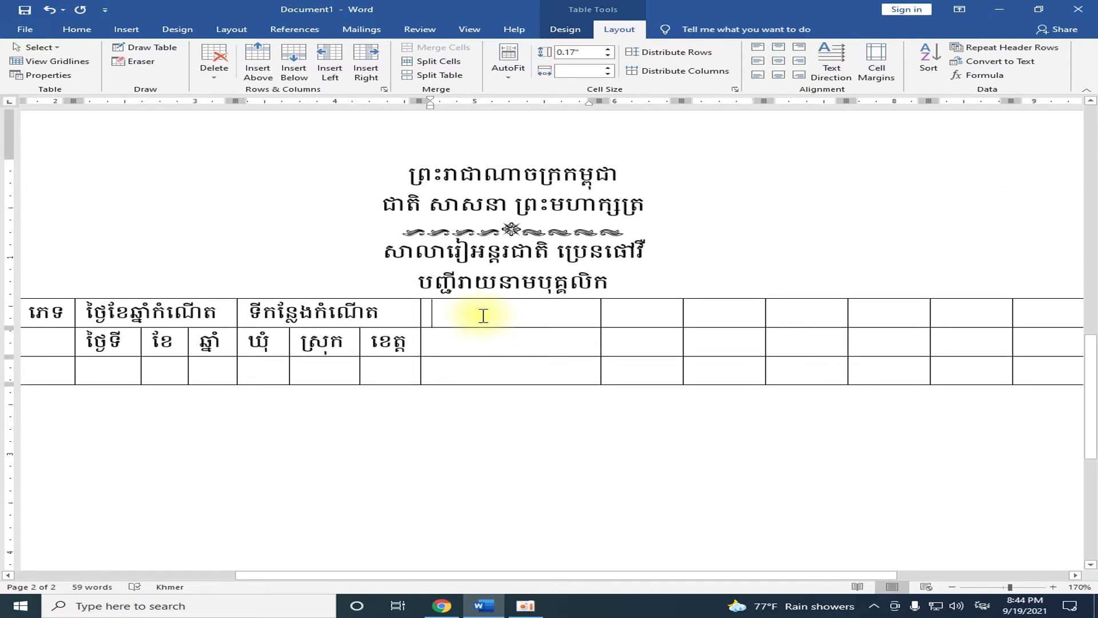
{"action": "type", "text": "មុខងារ"}
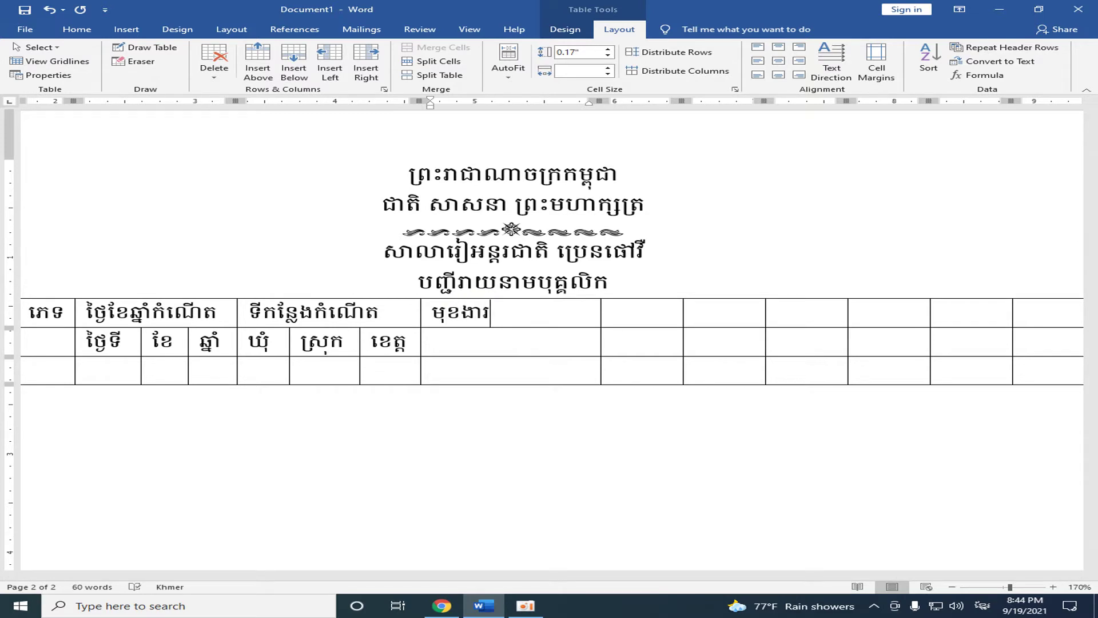
- Merge the មុខងារ cell with the cell beneath it and narrow its column
{"action": "left_click_drag", "start_coordinate": [521, 312], "coordinate": [521, 337]}
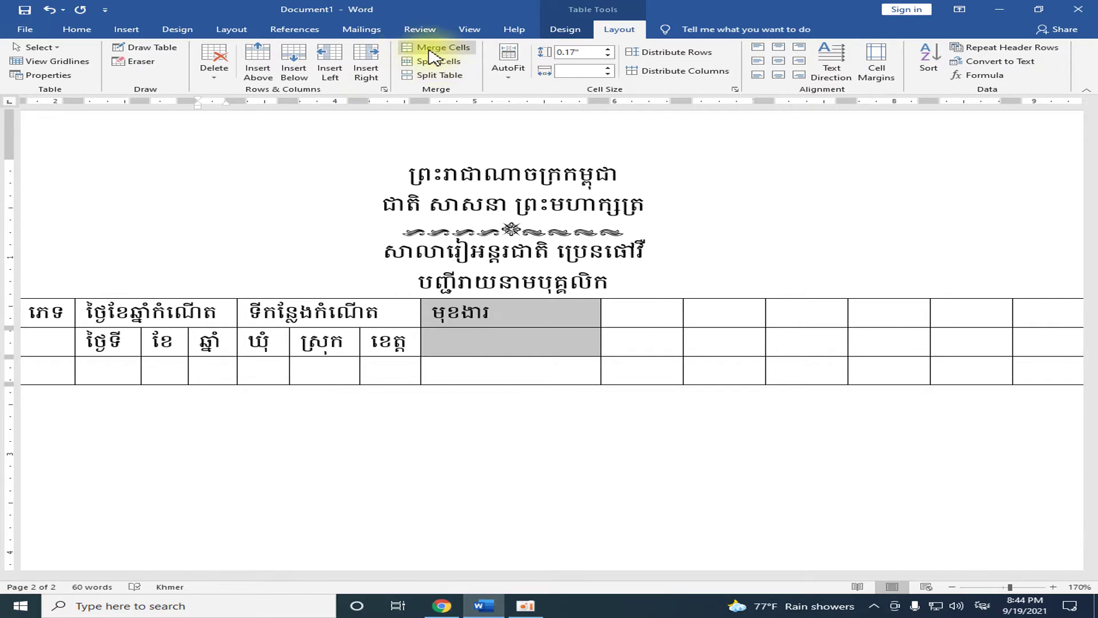
{"action": "left_click", "coordinate": [430, 52]}
{"action": "left_click", "coordinate": [544, 319]}
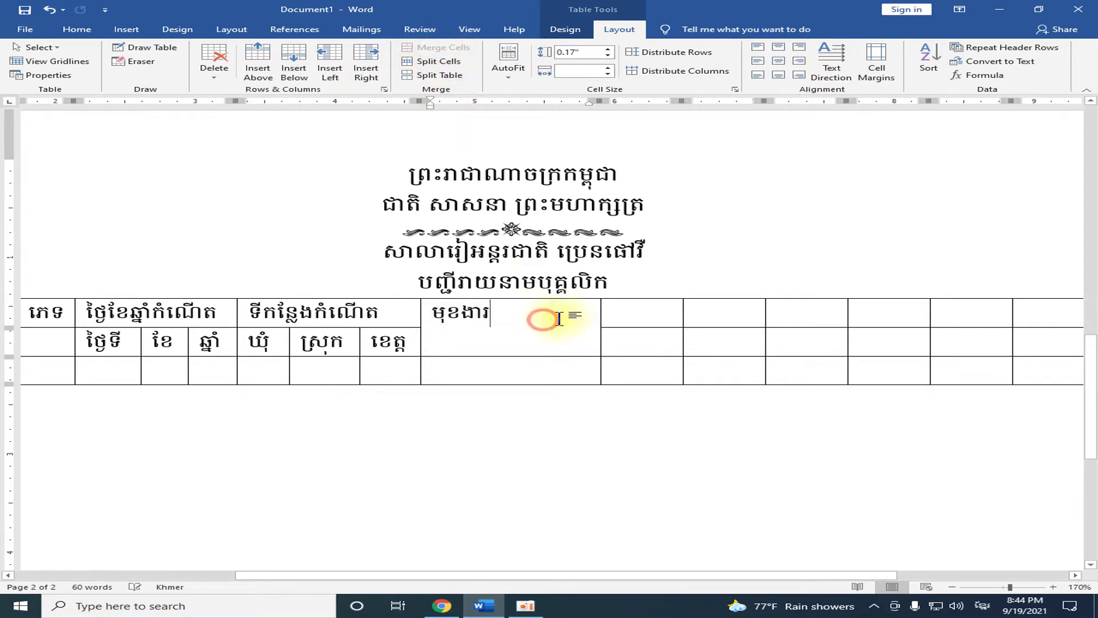
{"action": "mouse_move", "coordinate": [599, 309]}
{"action": "left_mouse_down"}
{"action": "mouse_move", "coordinate": [499, 303]}
{"action": "mouse_move", "coordinate": [460, 343]}
{"action": "left_mouse_up"}
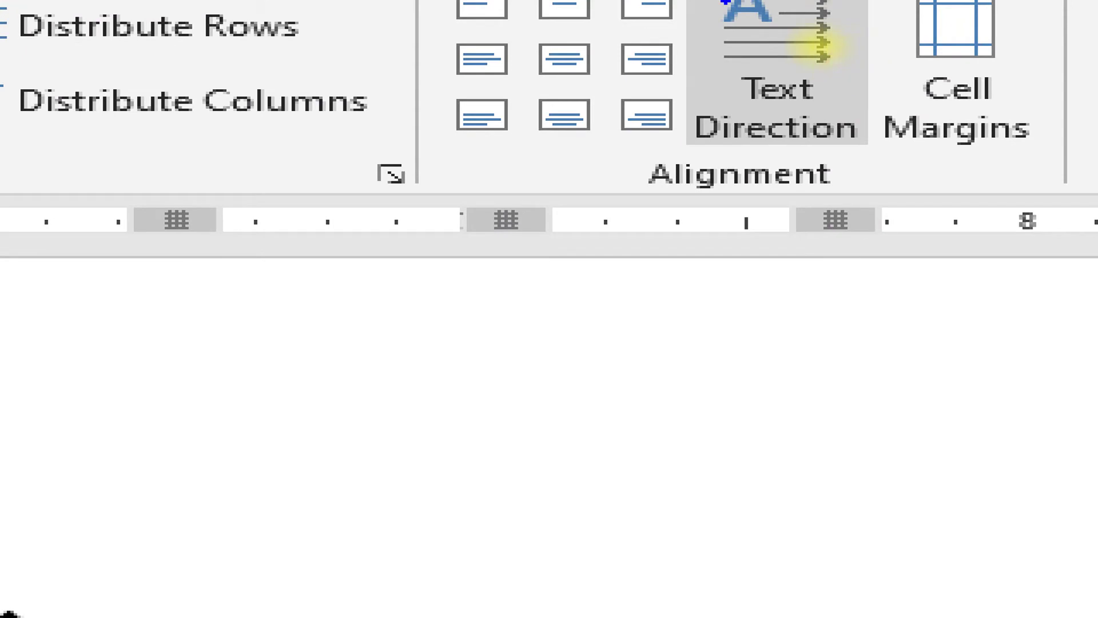
- Set the មុខងារ heading's text direction to vertical and shrink its column to a slim width
{"action": "left_click", "coordinate": [812, 46]}
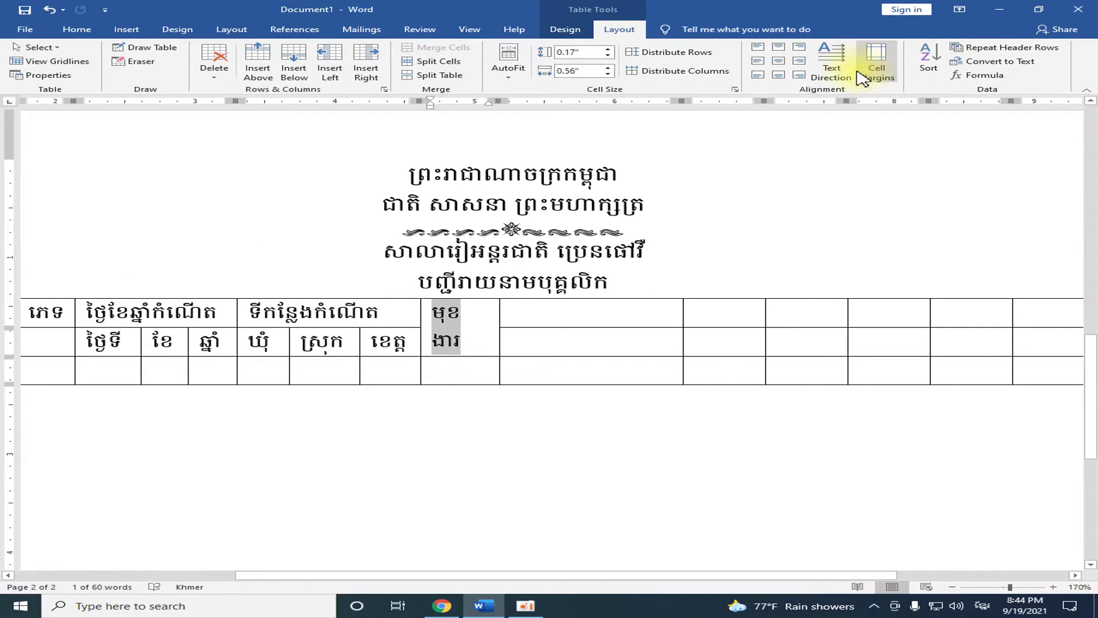
{"action": "left_click", "coordinate": [836, 65]}
{"action": "left_click", "coordinate": [838, 68]}
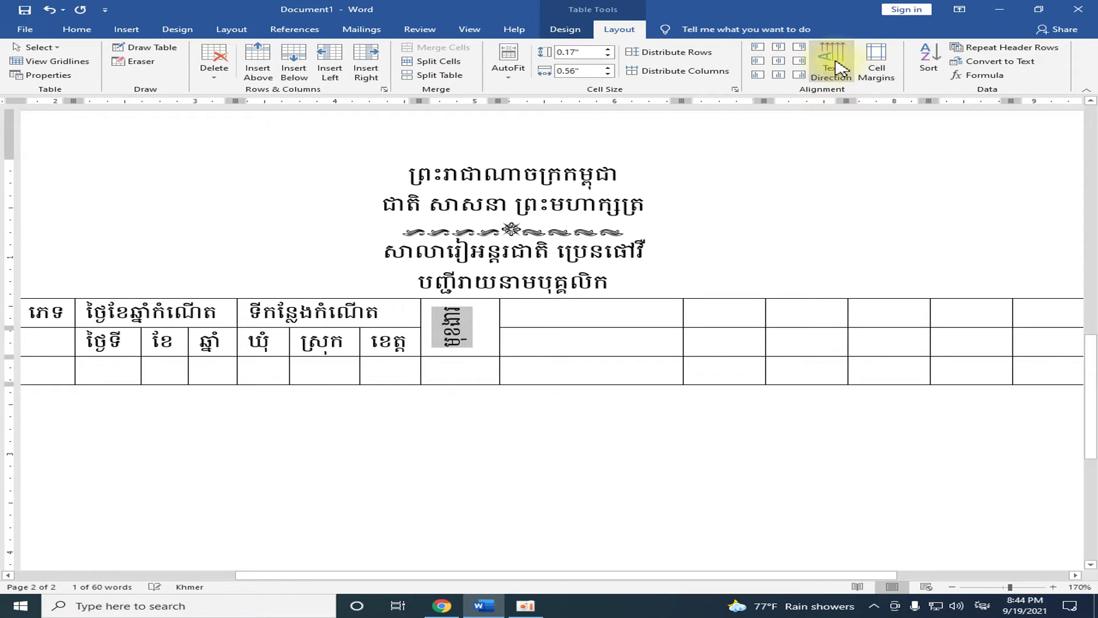
{"action": "left_click", "coordinate": [475, 328]}
{"action": "left_click_drag", "start_coordinate": [499, 312], "coordinate": [473, 310]}
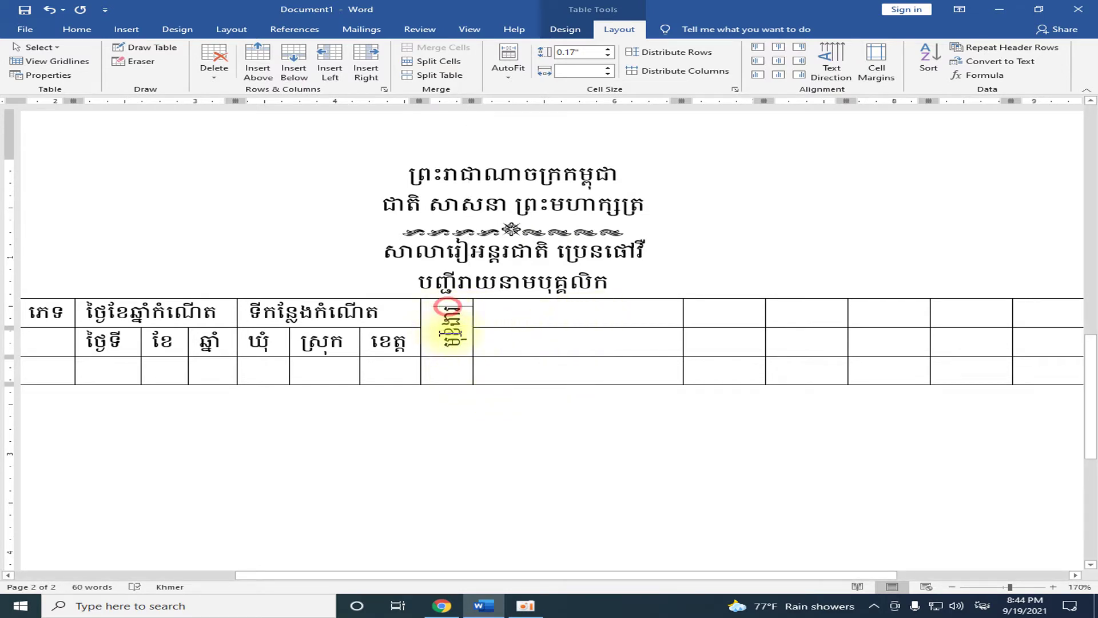
{"action": "left_click_drag", "start_coordinate": [448, 306], "coordinate": [452, 356]}
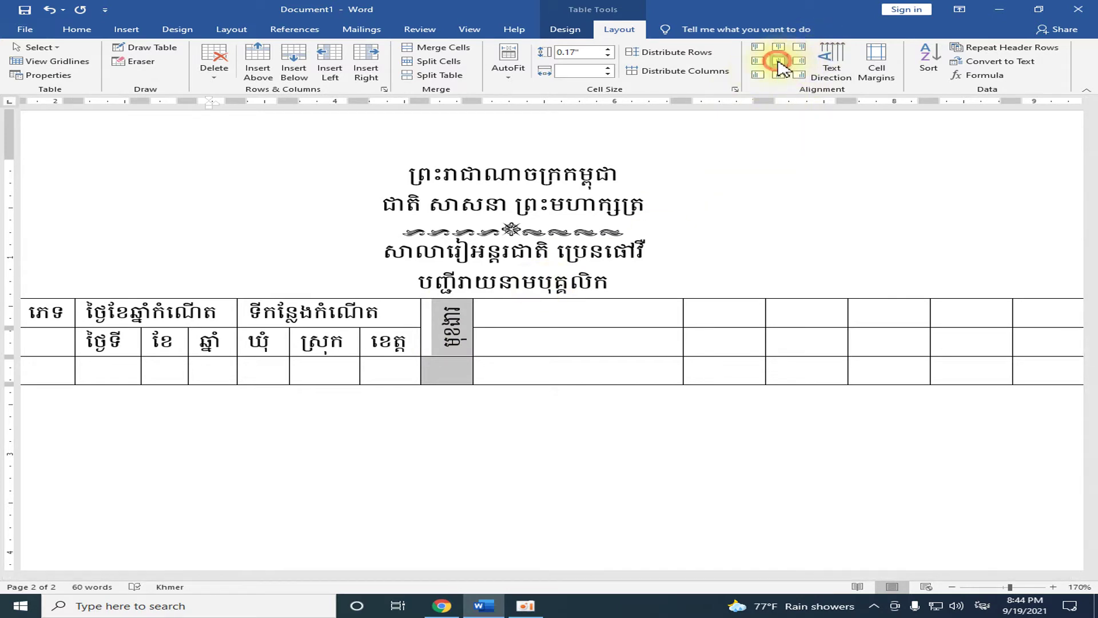
{"action": "left_click", "coordinate": [529, 309]}
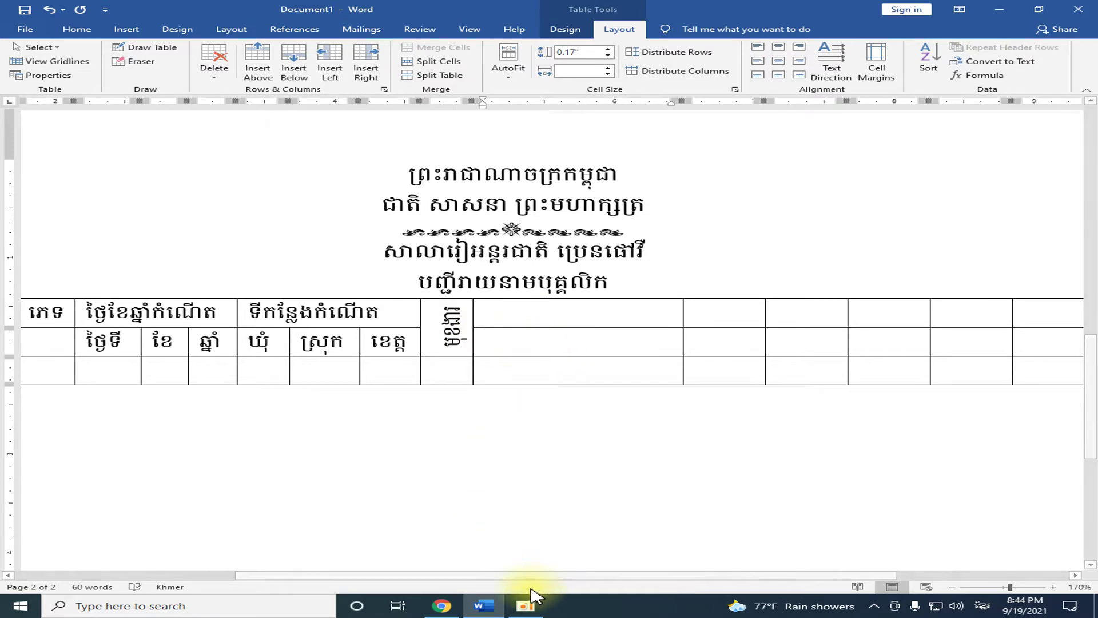
- Narrow the three columns following the rotated មុខងារ heading
{"action": "scroll", "coordinate": [531, 316], "scroll_direction": "up", "scroll_amount": 4}
{"action": "scroll", "coordinate": [551, 343], "scroll_direction": "up", "scroll_amount": 4}
{"action": "scroll", "coordinate": [551, 343], "scroll_direction": "up", "scroll_amount": 5}
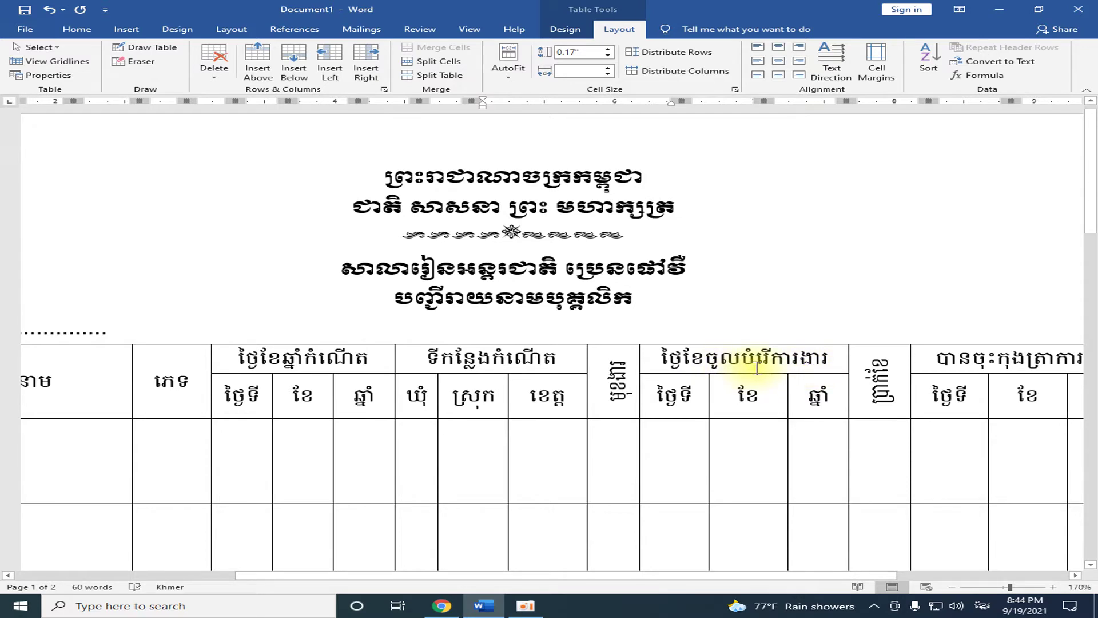
{"action": "scroll", "coordinate": [777, 375], "scroll_direction": "down", "scroll_amount": 3}
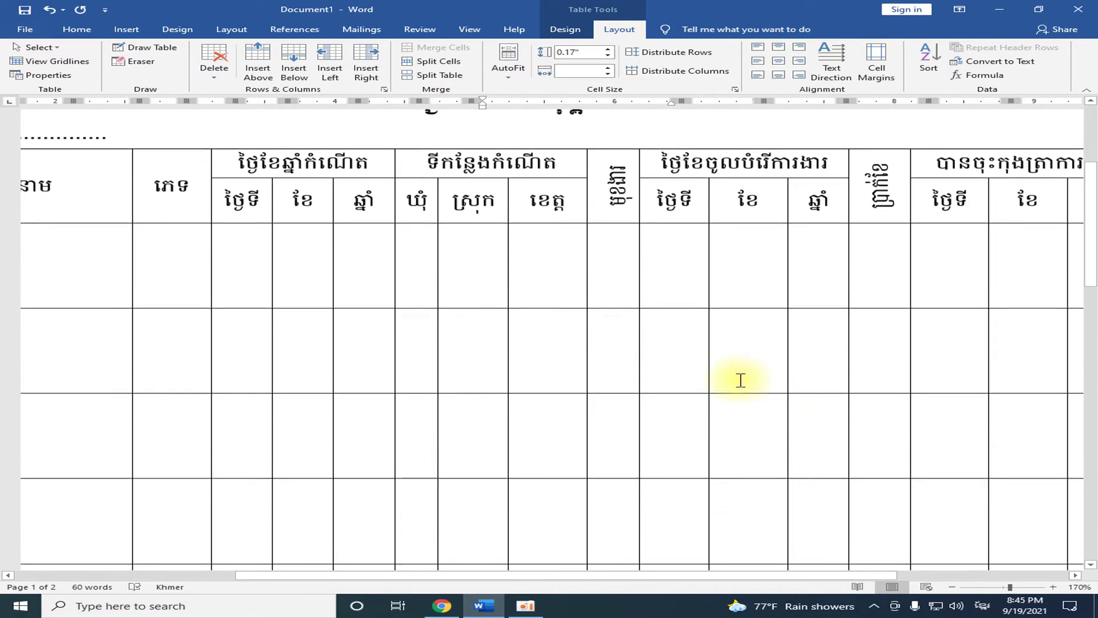
{"action": "scroll", "coordinate": [674, 406], "scroll_direction": "down", "scroll_amount": 5}
{"action": "scroll", "coordinate": [599, 437], "scroll_direction": "down", "scroll_amount": 5}
{"action": "scroll", "coordinate": [591, 442], "scroll_direction": "up", "scroll_amount": 2}
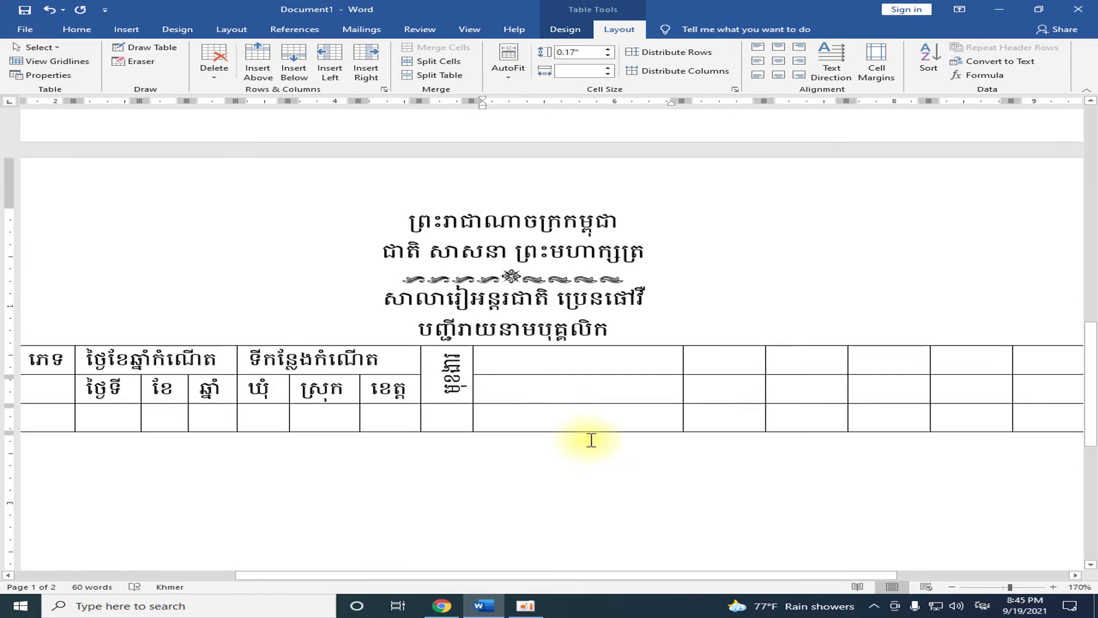
{"action": "left_click", "coordinate": [575, 362]}
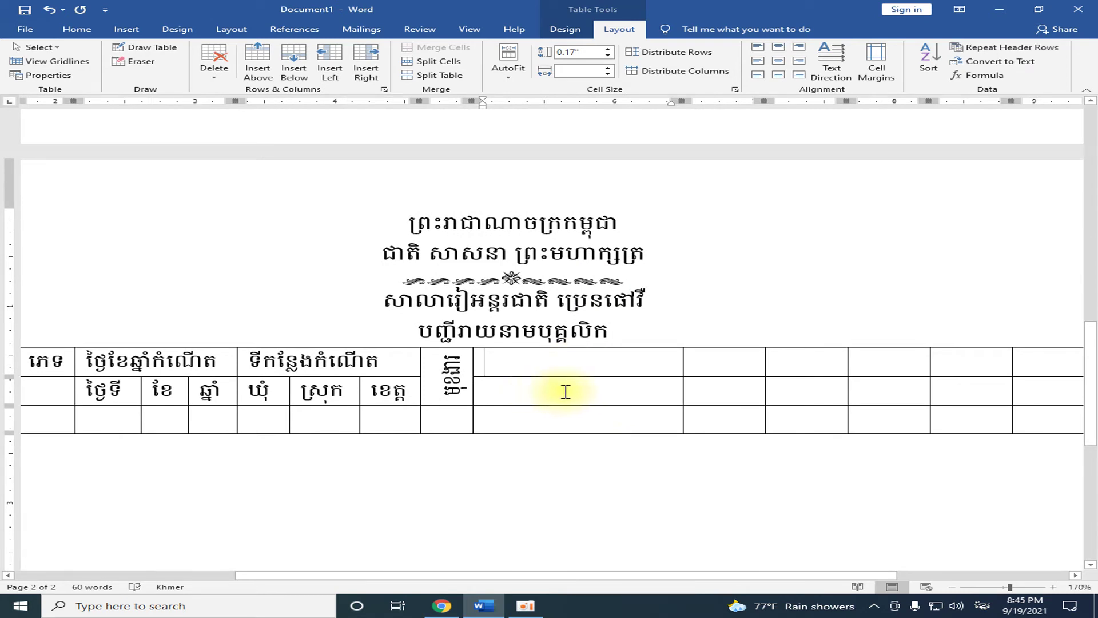
{"action": "scroll", "coordinate": [686, 358], "scroll_direction": "up", "scroll_amount": 1}
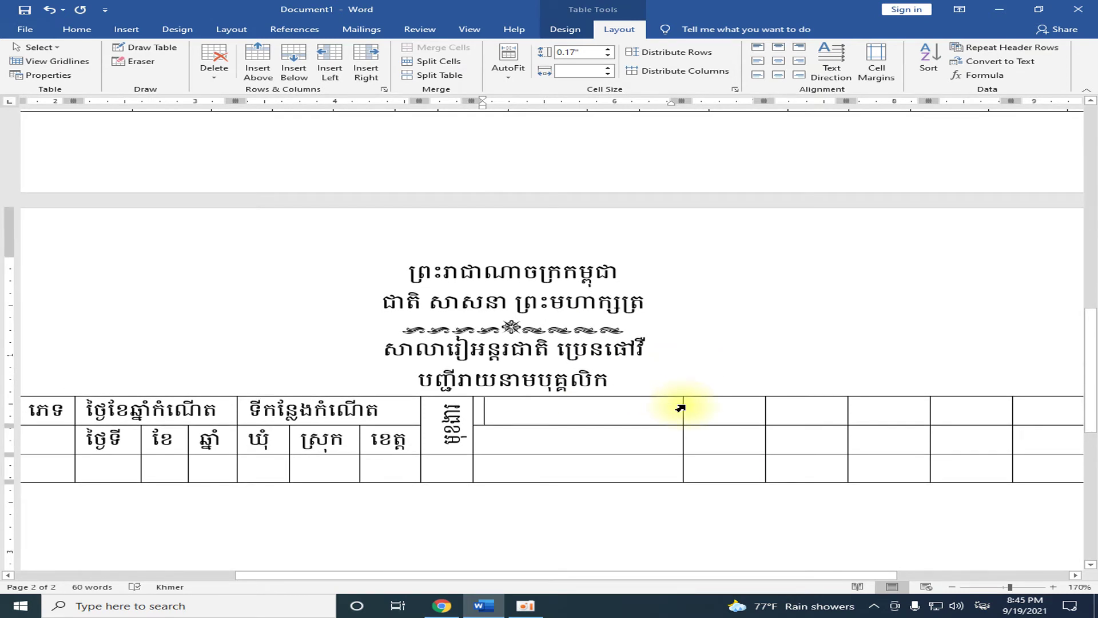
{"action": "left_click_drag", "start_coordinate": [682, 404], "coordinate": [542, 404]}
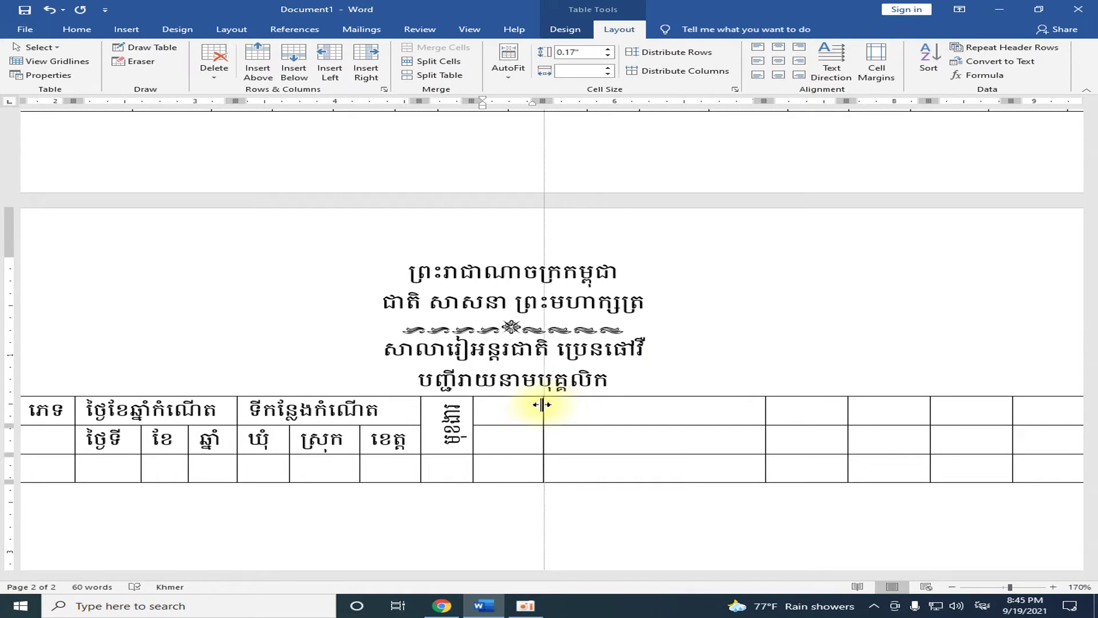
{"action": "left_click_drag", "start_coordinate": [763, 411], "coordinate": [612, 411]}
{"action": "left_click_drag", "start_coordinate": [846, 411], "coordinate": [676, 412]}
- Copy the ថ្ងៃទី, ខែ, ឆ្នាំ sub-headings into the three new narrowed cells
{"action": "scroll", "coordinate": [549, 449], "scroll_direction": "down", "scroll_amount": 3}
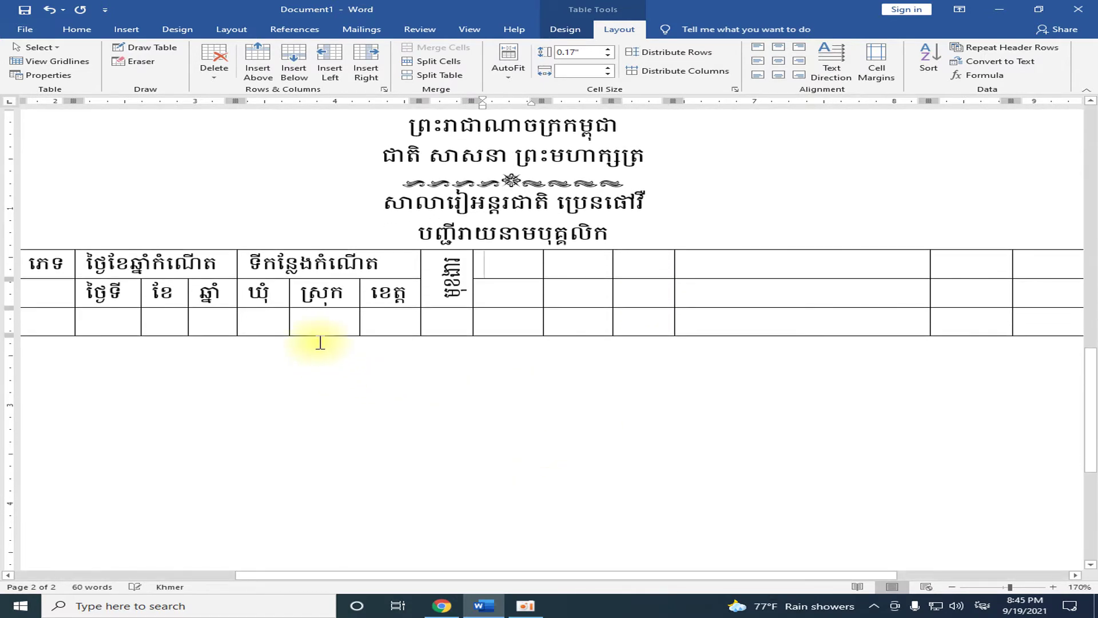
{"action": "left_click_drag", "start_coordinate": [80, 294], "coordinate": [195, 304]}
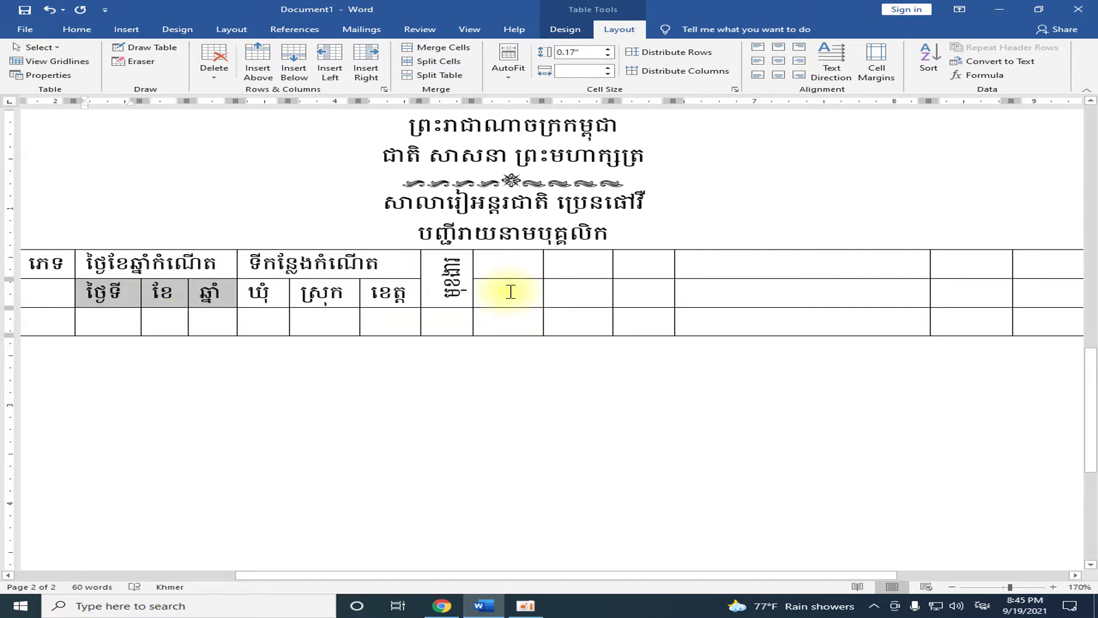
{"action": "left_click_drag", "start_coordinate": [511, 292], "coordinate": [642, 291]}
{"action": "type", "text": "ថ្ងៃទី\tខែ\tឆ្នាំ"}
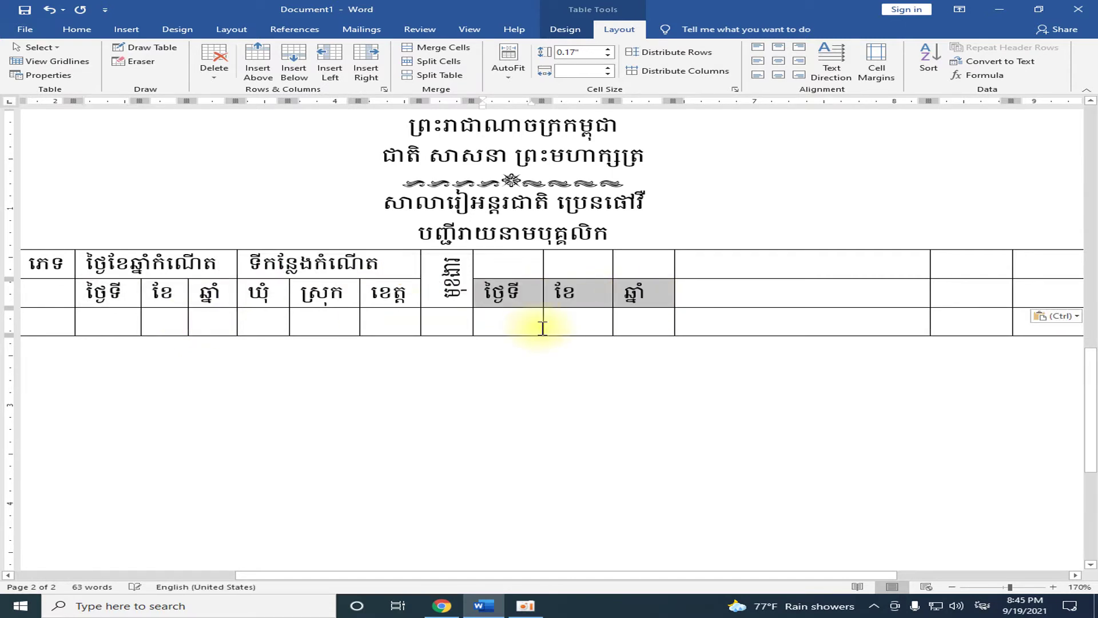
{"action": "left_click", "coordinate": [657, 302]}
- Merge the three top-row cells above the new day, month and year sub-headings
{"action": "scroll", "coordinate": [571, 320], "scroll_direction": "up", "scroll_amount": 3}
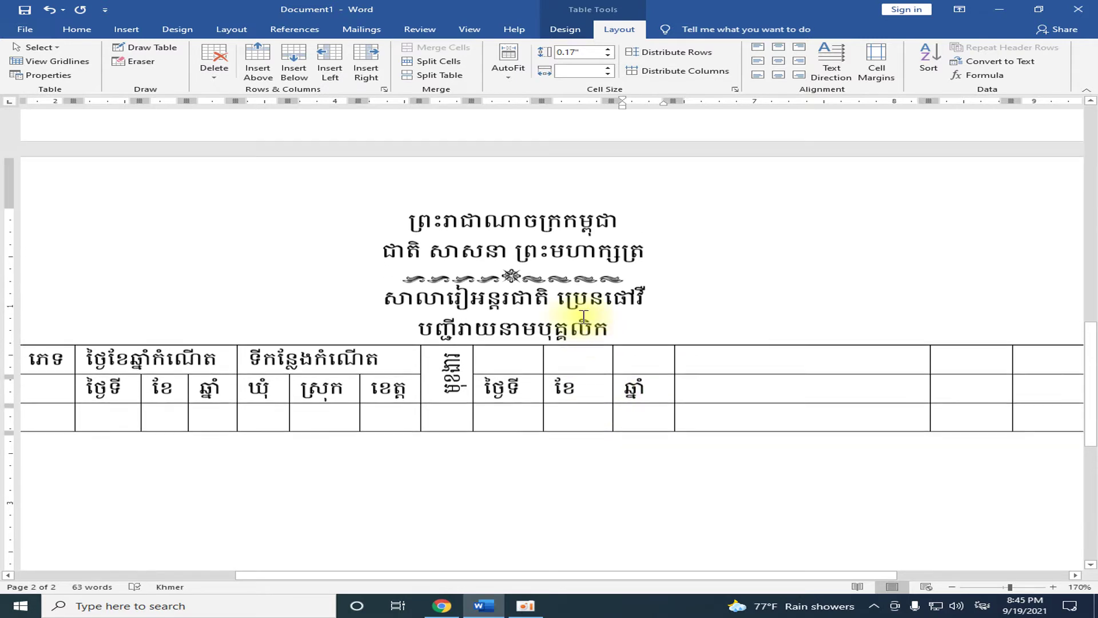
{"action": "left_click_drag", "start_coordinate": [604, 361], "coordinate": [662, 362]}
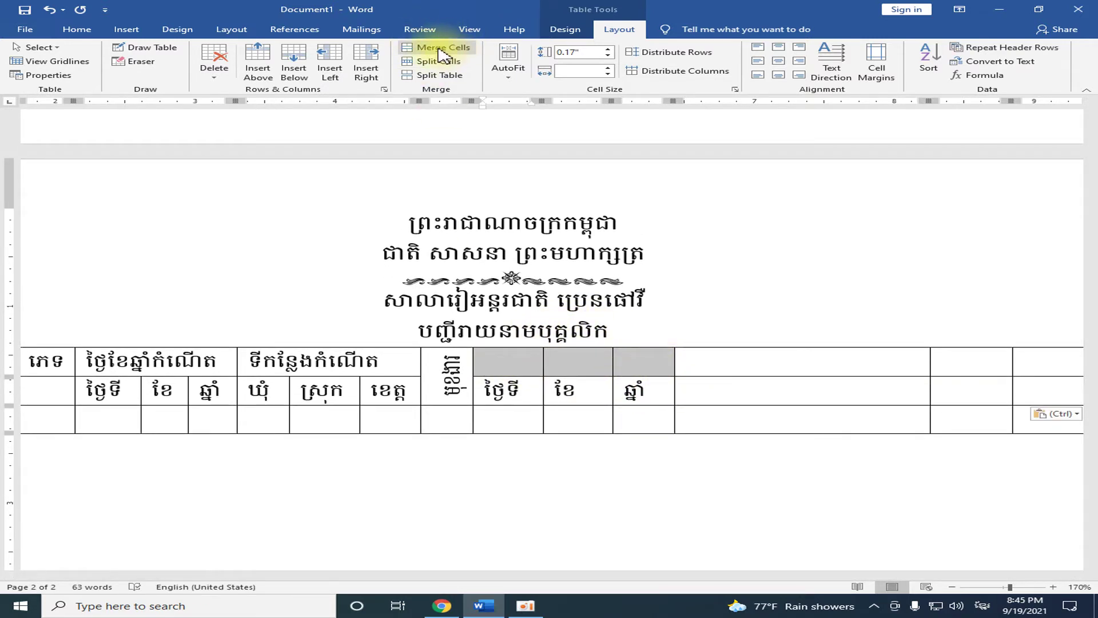
{"action": "left_click", "coordinate": [574, 355]}
{"action": "left_click", "coordinate": [515, 356]}
{"action": "left_click_drag", "start_coordinate": [517, 356], "coordinate": [658, 363]}
{"action": "left_click", "coordinate": [436, 52]}
{"action": "left_click", "coordinate": [634, 368]}
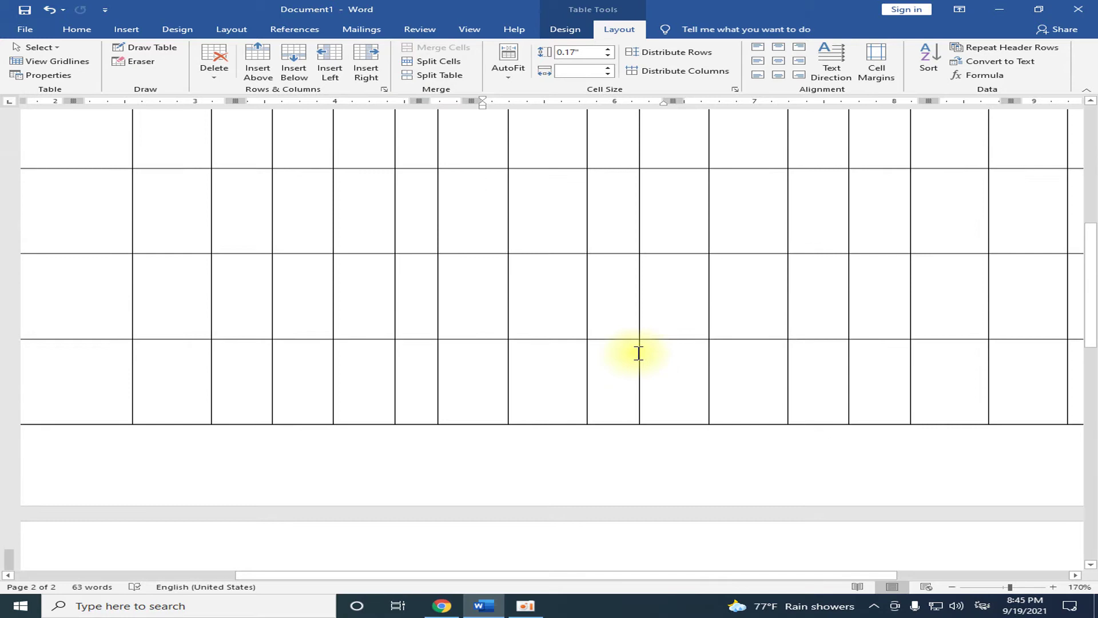
{"action": "left_click_drag", "start_coordinate": [656, 162], "coordinate": [818, 164]}
{"action": "key", "text": "ctrl+c"}
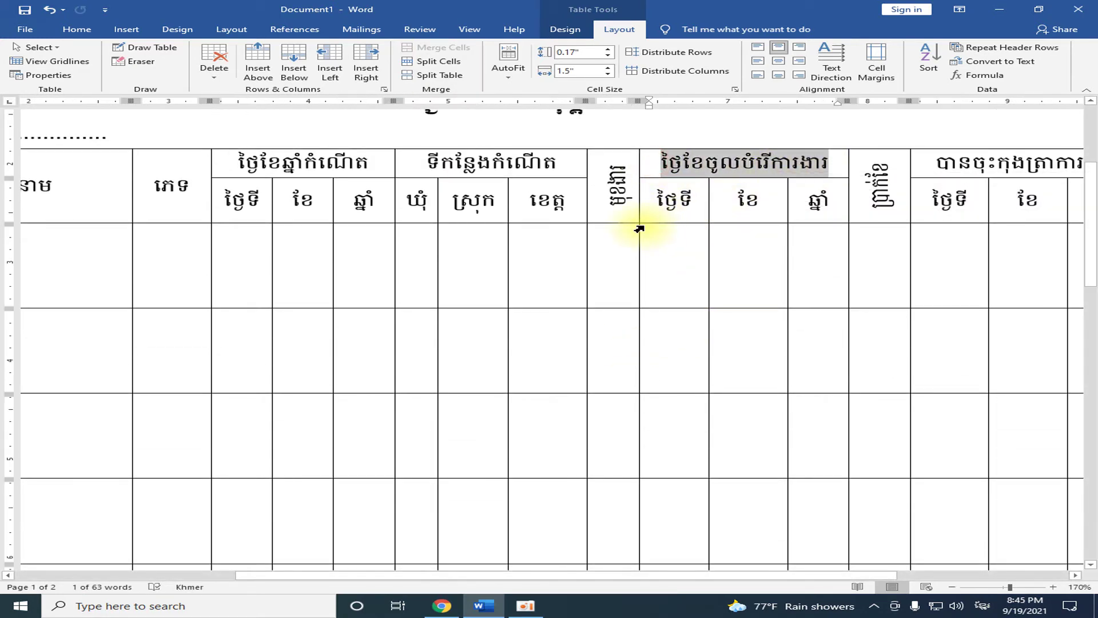
- Paste the heading ថ្ងៃខែចូលបំរើការងារ into the merged cell above the new date trio
{"action": "scroll", "coordinate": [591, 406], "scroll_direction": "down", "scroll_amount": 5}
{"action": "scroll", "coordinate": [581, 444], "scroll_direction": "down", "scroll_amount": 3}
{"action": "scroll", "coordinate": [686, 371], "scroll_direction": "down", "scroll_amount": 2}
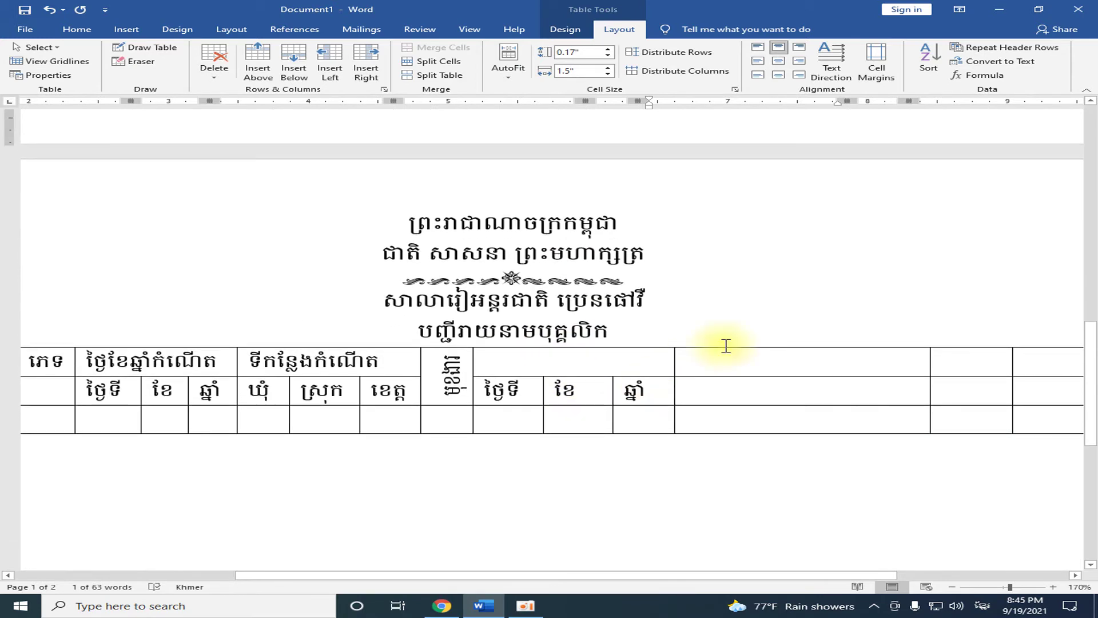
{"action": "left_click", "coordinate": [599, 363]}
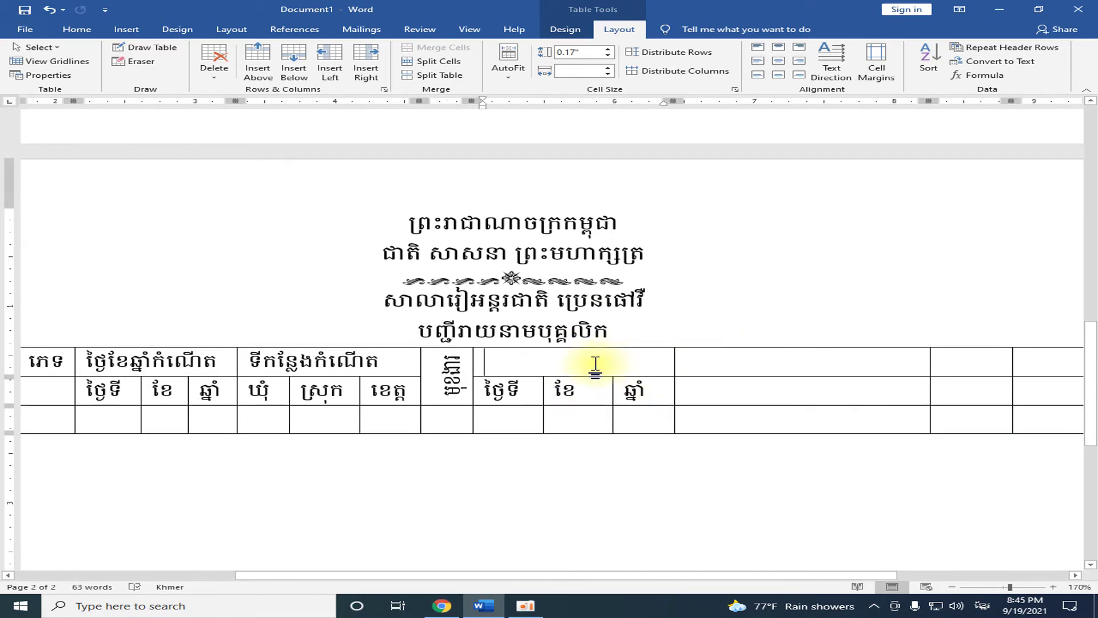
{"action": "key", "text": "ctrl+v"}
- Narrow the next column, merge its two stacked cells, and enter the heading ប្រាក់ខែ
{"action": "left_click", "coordinate": [694, 360]}
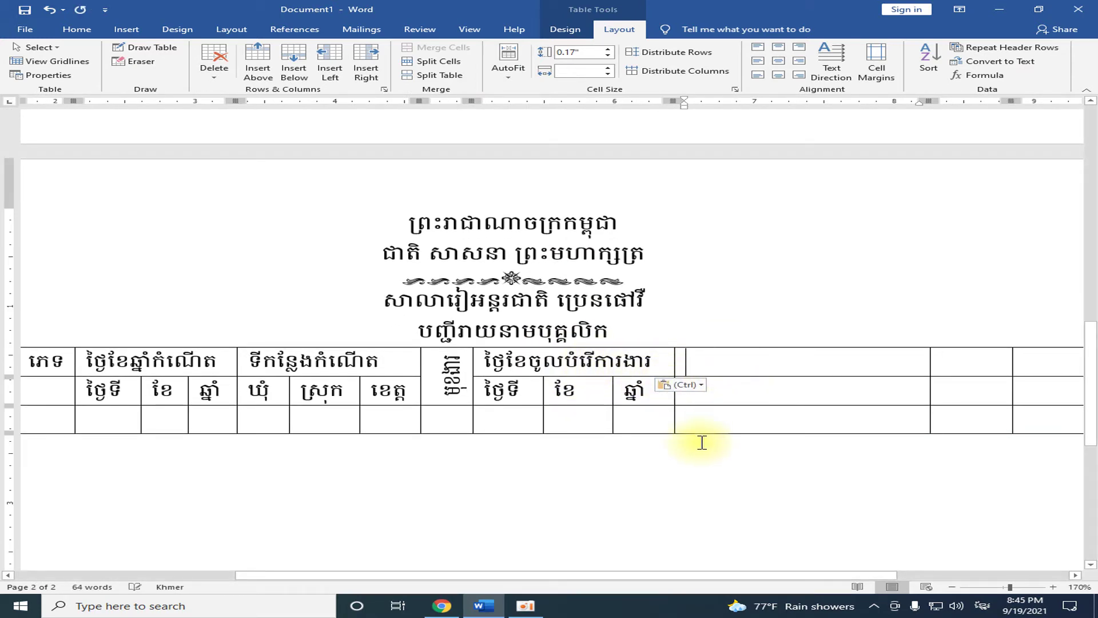
{"action": "left_click_drag", "start_coordinate": [712, 574], "coordinate": [826, 578]}
{"action": "scroll", "coordinate": [821, 355], "scroll_direction": "up", "scroll_amount": 3}
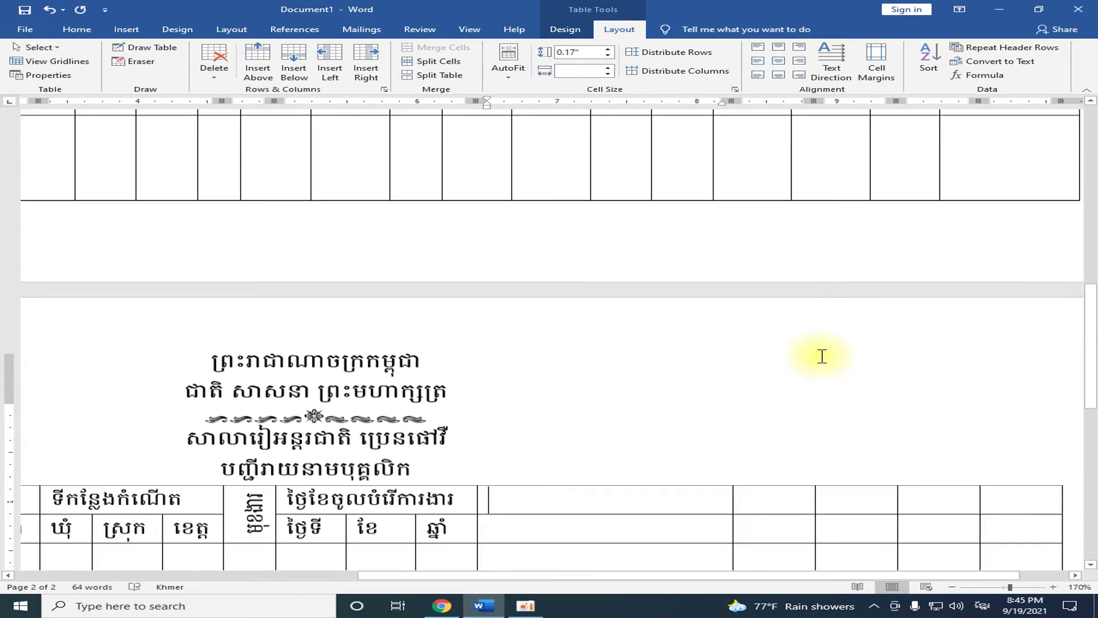
{"action": "scroll", "coordinate": [820, 356], "scroll_direction": "up", "scroll_amount": 5}
{"action": "scroll", "coordinate": [809, 345], "scroll_direction": "up", "scroll_amount": 3}
{"action": "scroll", "coordinate": [726, 251], "scroll_direction": "up", "scroll_amount": 1}
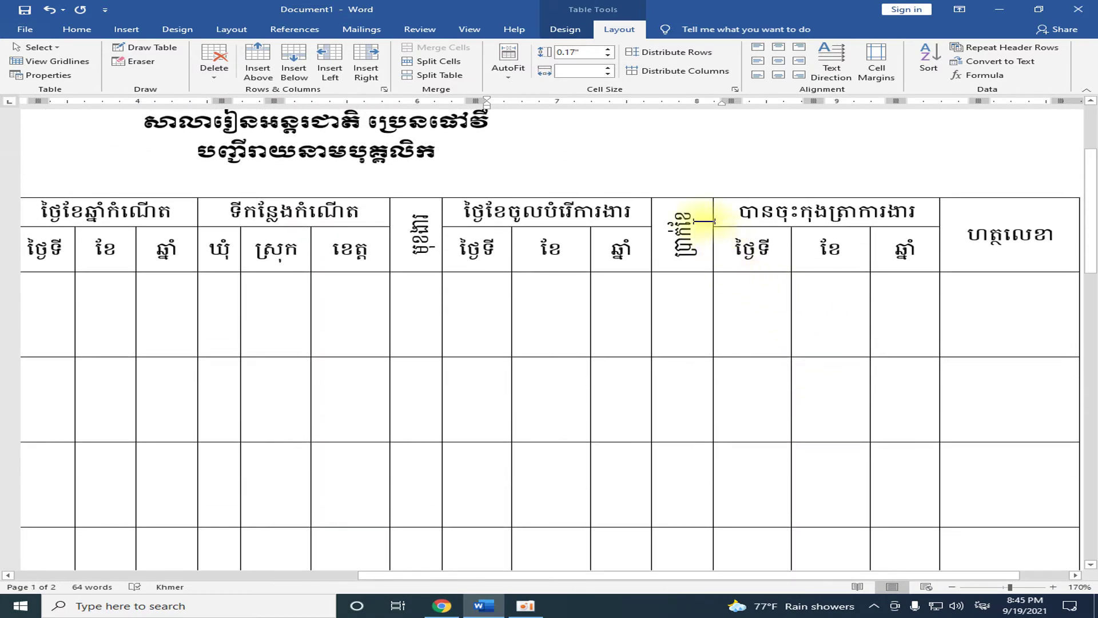
{"action": "scroll", "coordinate": [728, 400], "scroll_direction": "down", "scroll_amount": 5}
{"action": "scroll", "coordinate": [725, 429], "scroll_direction": "down", "scroll_amount": 10}
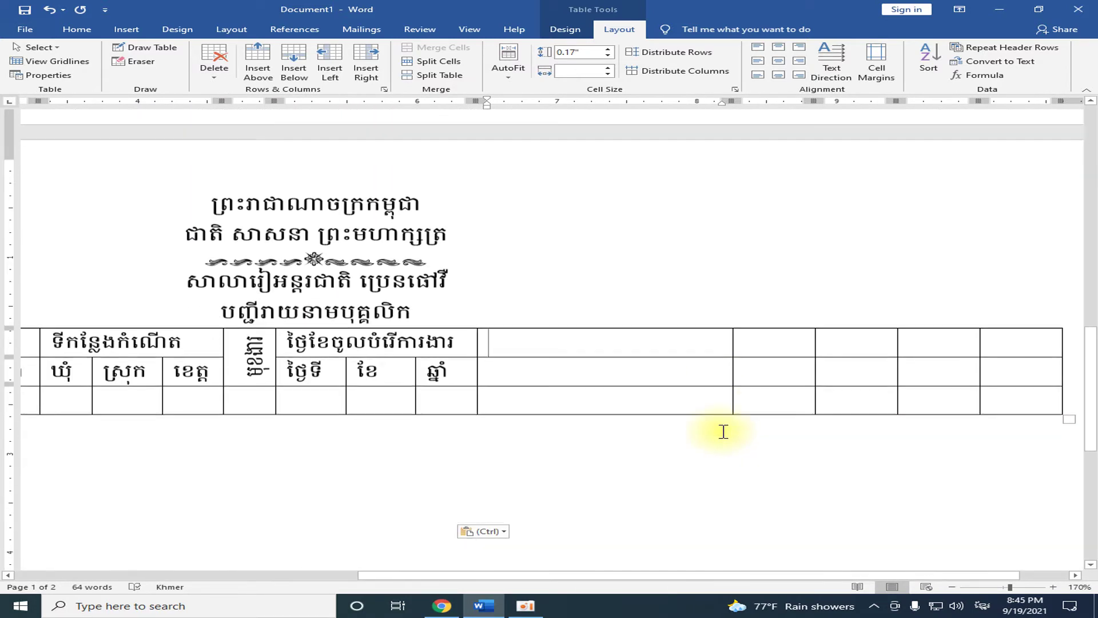
{"action": "left_click_drag", "start_coordinate": [731, 310], "coordinate": [585, 309]}
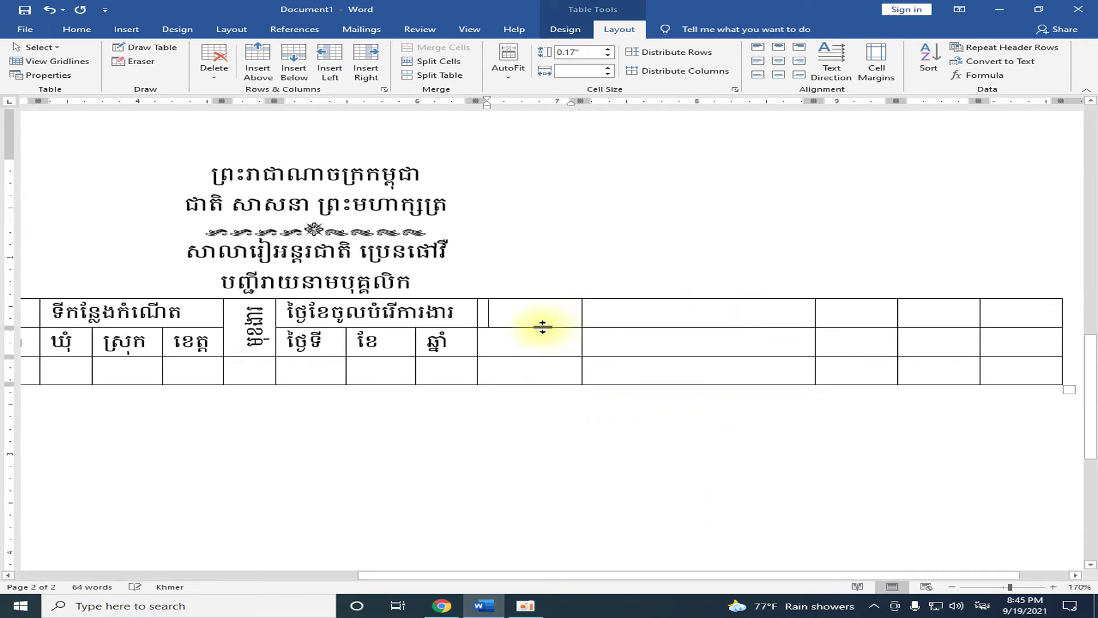
{"action": "left_click_drag", "start_coordinate": [524, 312], "coordinate": [544, 342]}
{"action": "left_click", "coordinate": [429, 48]}
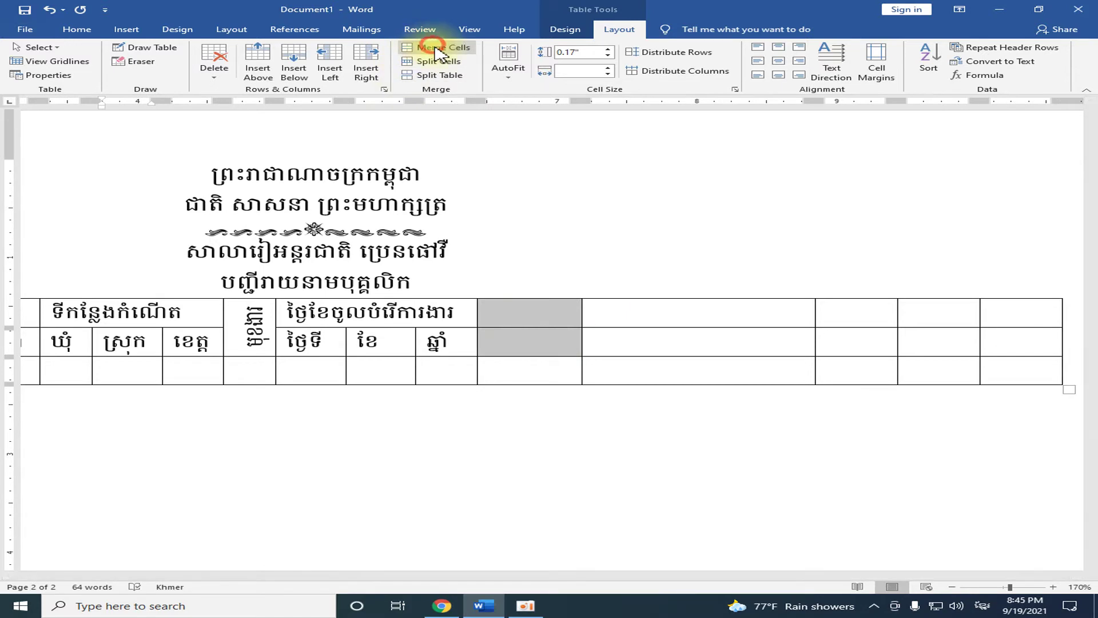
{"action": "left_click", "coordinate": [533, 333]}
{"action": "type", "text": "ប្រាក់ខែ"}
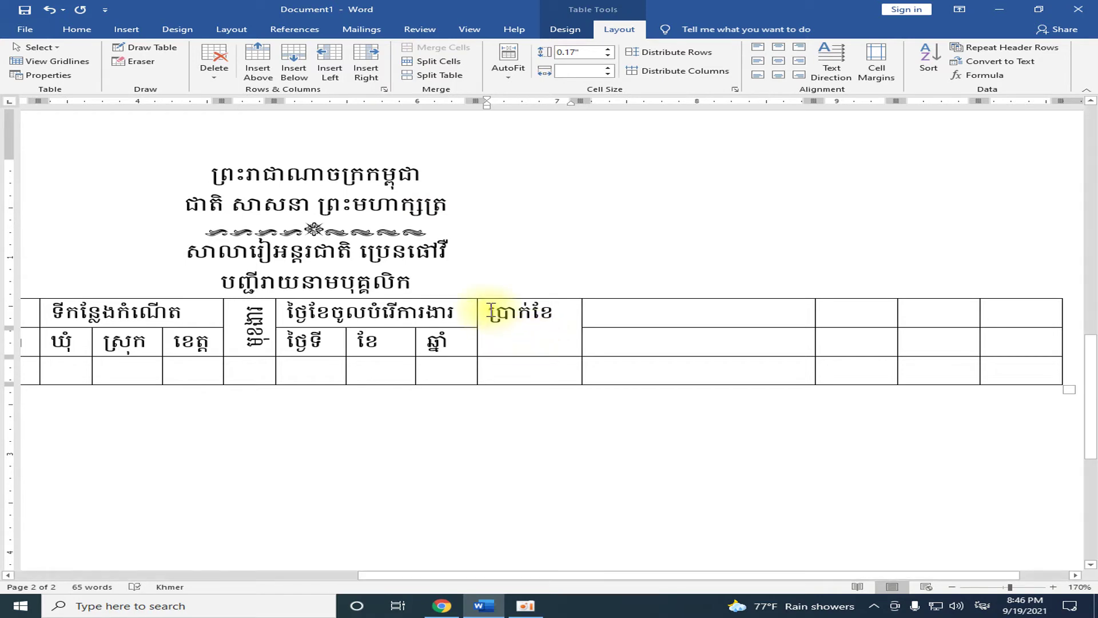
{"action": "left_click_drag", "start_coordinate": [491, 312], "coordinate": [534, 344]}
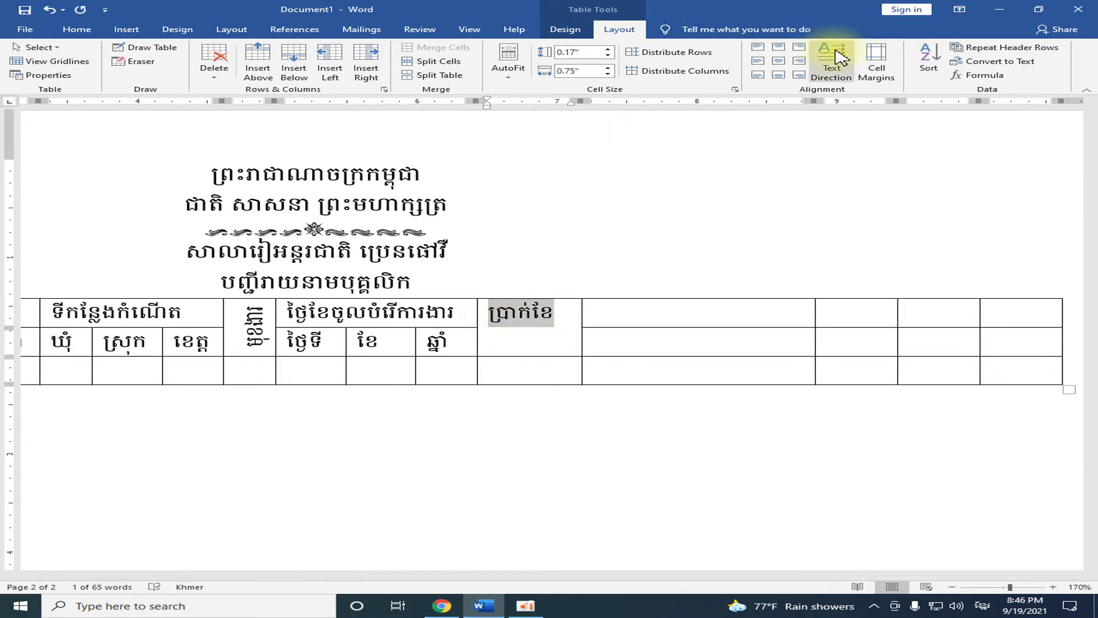
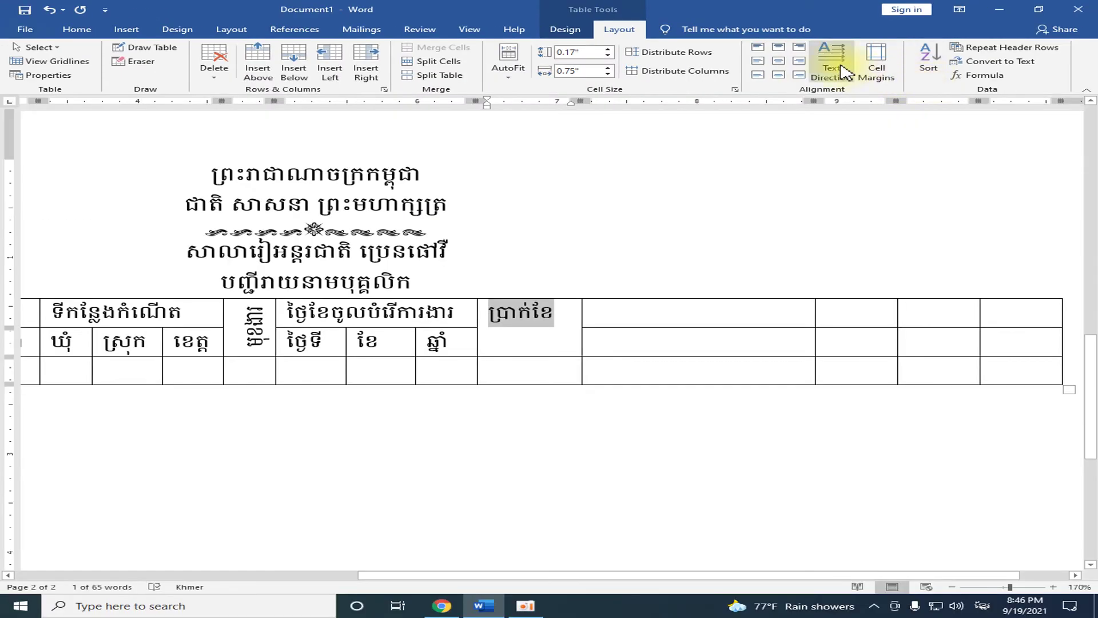
- Turn the ប្រាក់ខែ salary heading vertical and centre it in its cell
{"action": "left_click", "coordinate": [841, 65]}
{"action": "left_click", "coordinate": [840, 64]}
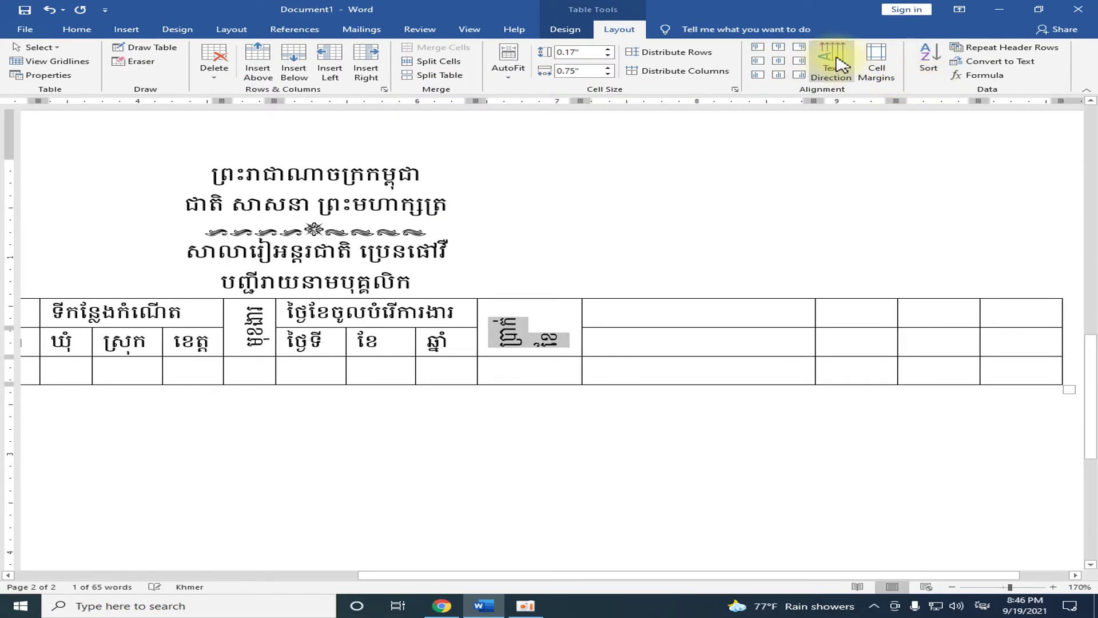
{"action": "left_click", "coordinate": [778, 60]}
{"action": "left_click", "coordinate": [566, 338]}
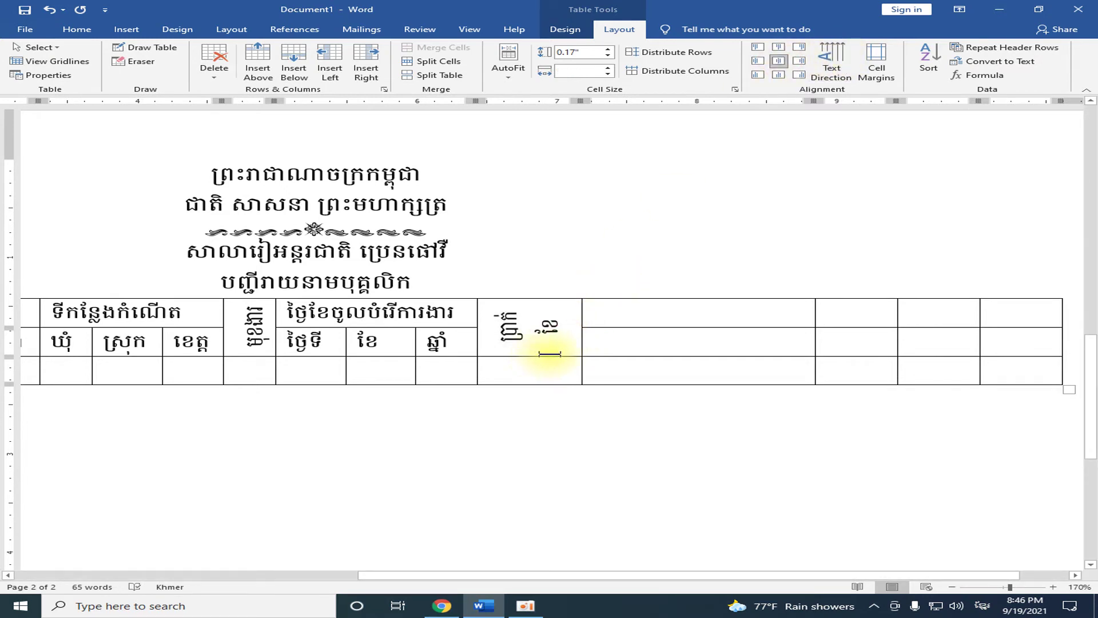
- Make page 2's table header row taller by lowering its bottom border
{"action": "left_click_drag", "start_coordinate": [547, 355], "coordinate": [547, 364]}
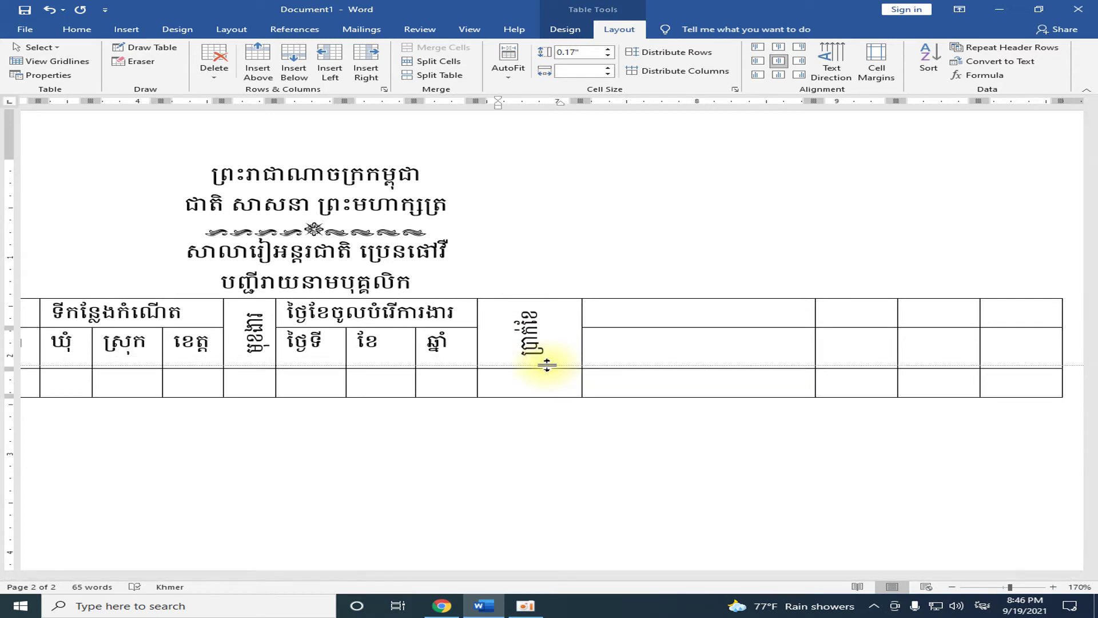
{"action": "left_click_drag", "start_coordinate": [546, 365], "coordinate": [549, 364]}
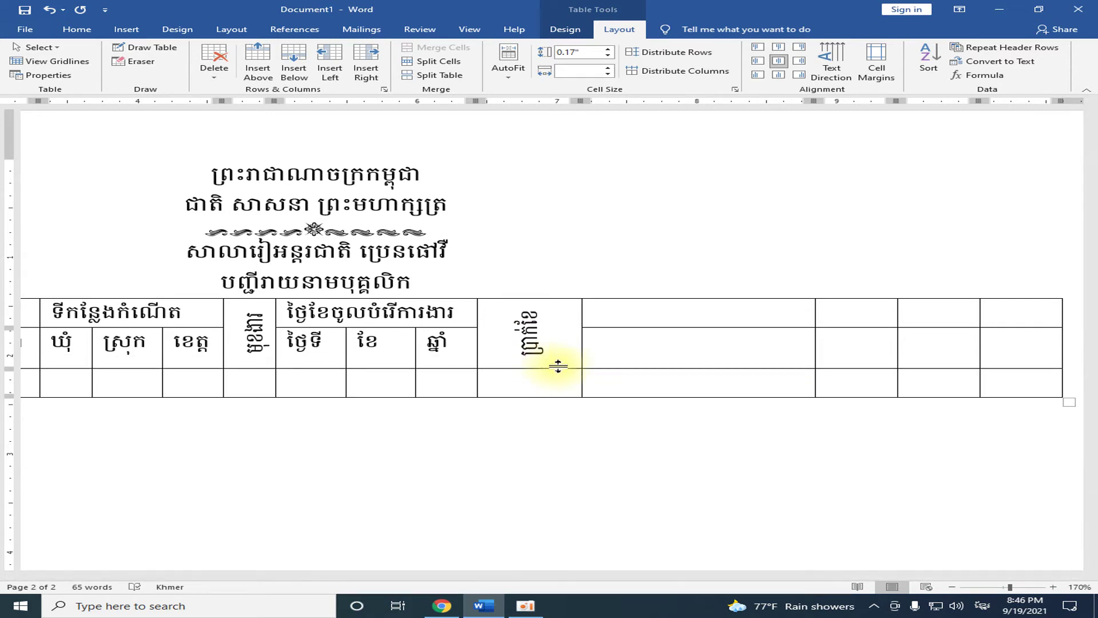
{"action": "left_click", "coordinate": [650, 314]}
{"action": "scroll", "coordinate": [732, 362], "scroll_direction": "up", "scroll_amount": 1}
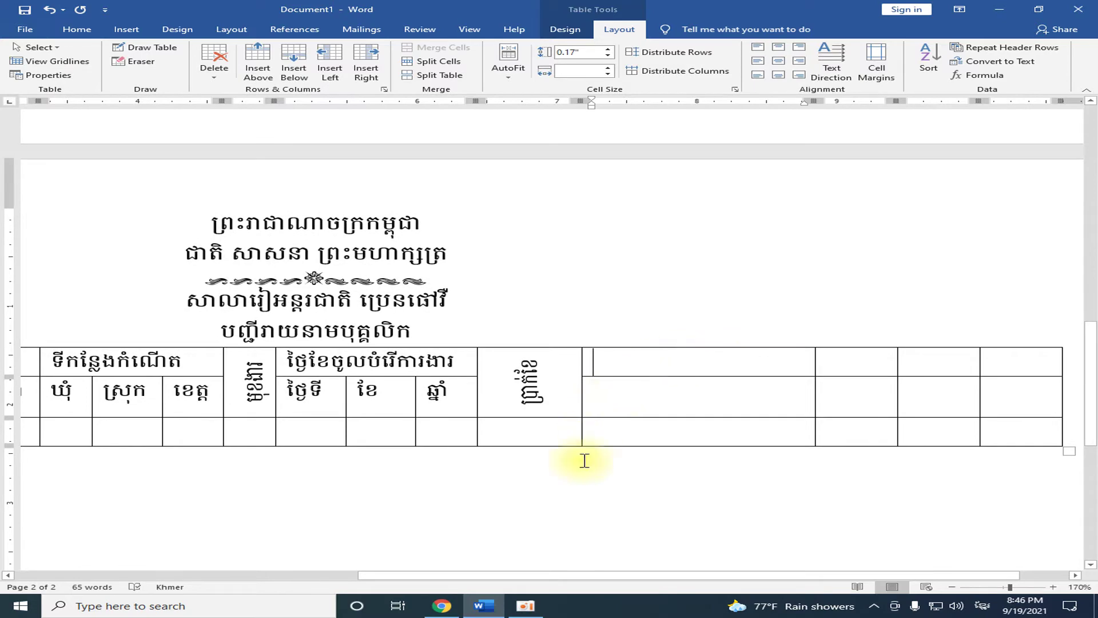
- Replace បាន with ថ្ងៃខែ in page 1's contract heading, giving ថ្ងៃខែចុះកុងត្រាការងារ
{"action": "left_click", "coordinate": [686, 575]}
{"action": "scroll", "coordinate": [735, 429], "scroll_direction": "up", "scroll_amount": 3}
{"action": "scroll", "coordinate": [740, 260], "scroll_direction": "down", "scroll_amount": 6}
{"action": "scroll", "coordinate": [740, 260], "scroll_direction": "up", "scroll_amount": 1}
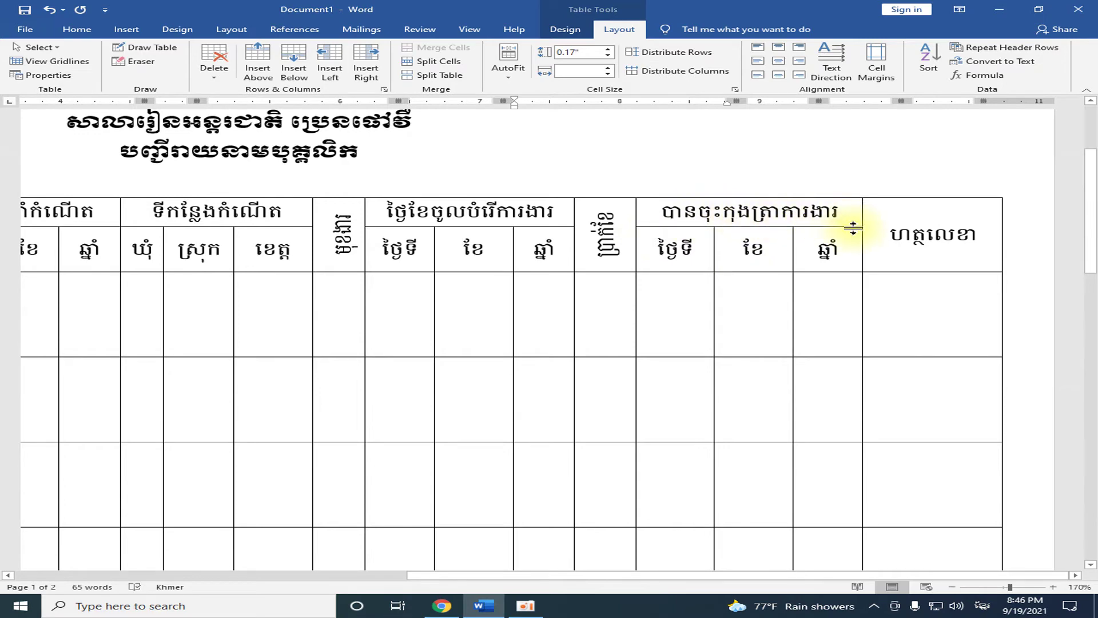
{"action": "scroll", "coordinate": [853, 224], "scroll_direction": "down", "scroll_amount": 3}
{"action": "scroll", "coordinate": [762, 294], "scroll_direction": "down", "scroll_amount": 4}
{"action": "scroll", "coordinate": [628, 426], "scroll_direction": "down", "scroll_amount": 3}
{"action": "scroll", "coordinate": [630, 427], "scroll_direction": "up", "scroll_amount": 1}
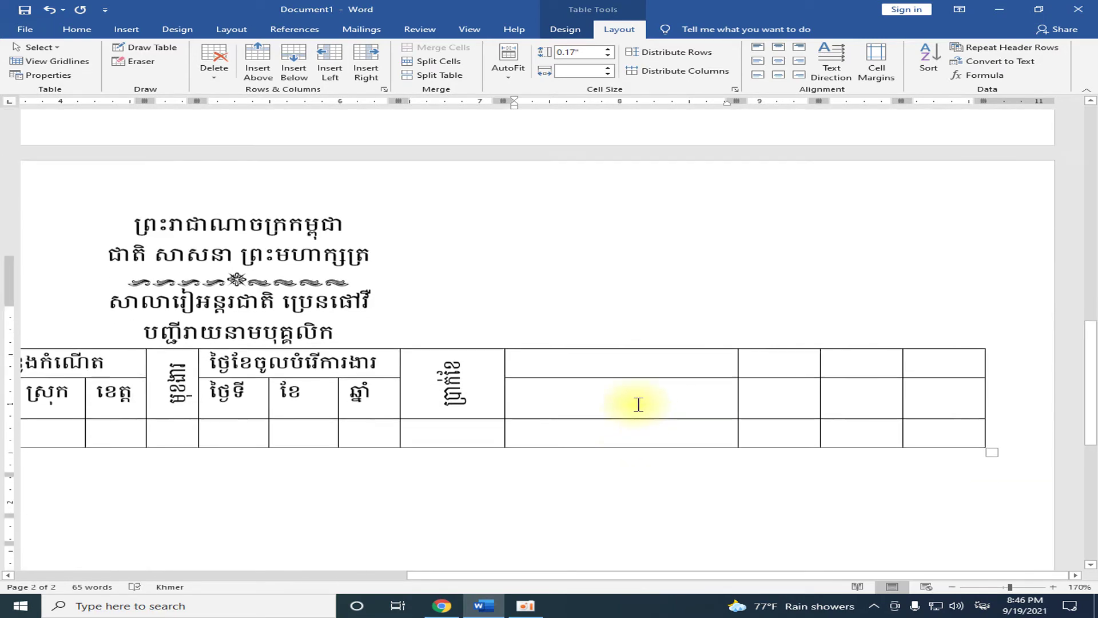
{"action": "scroll", "coordinate": [638, 403], "scroll_direction": "up", "scroll_amount": 5}
{"action": "scroll", "coordinate": [749, 352], "scroll_direction": "up", "scroll_amount": 3}
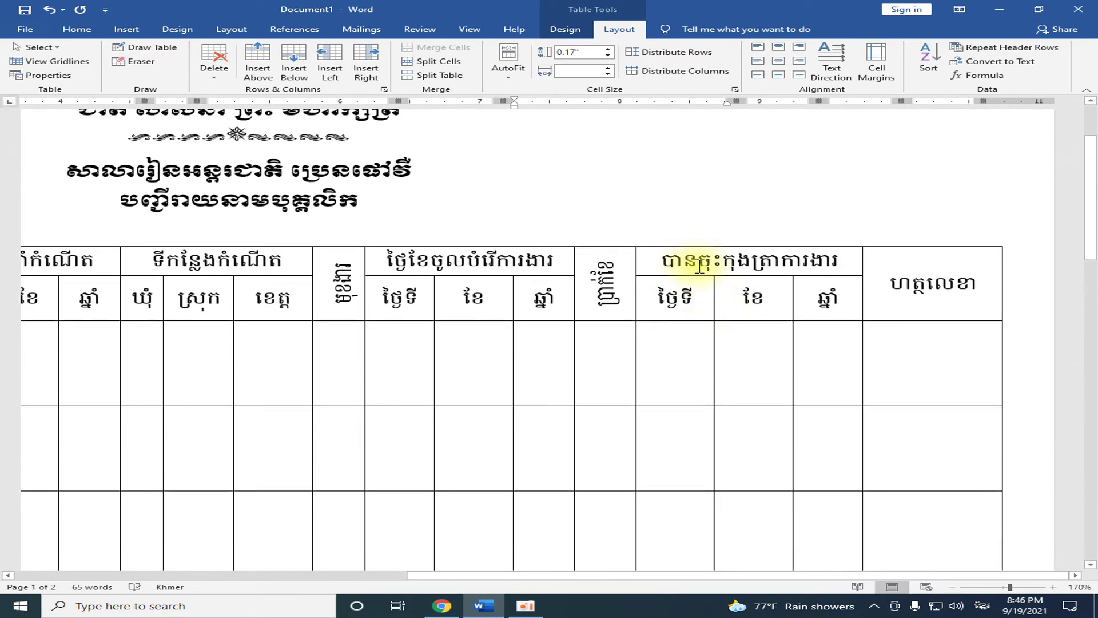
{"action": "left_click_drag", "start_coordinate": [699, 263], "coordinate": [652, 266]}
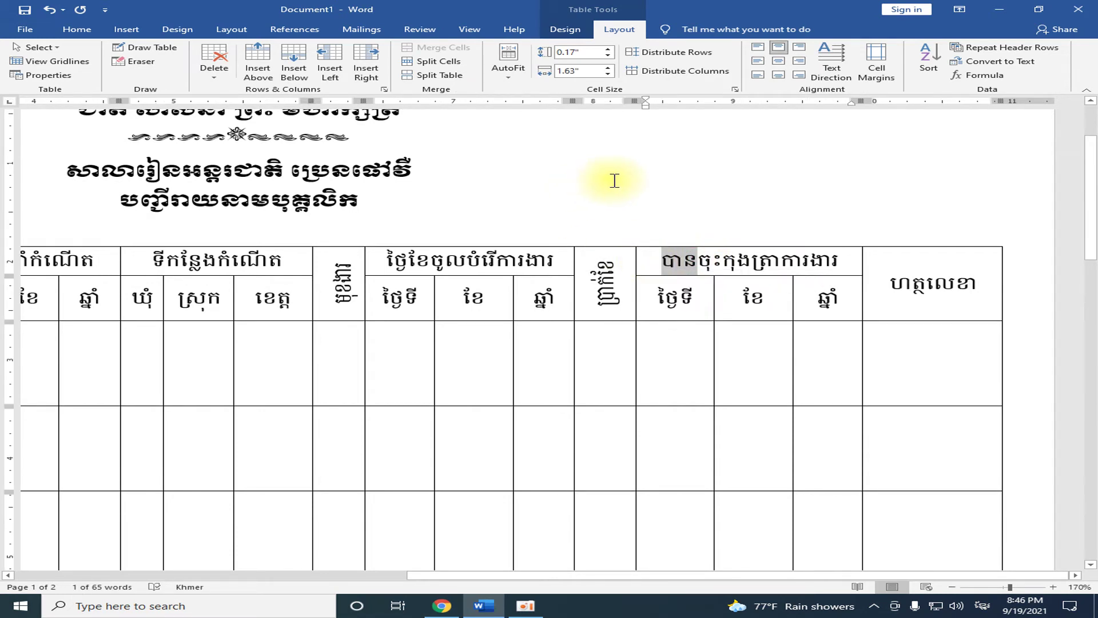
{"action": "key", "text": "BackSpace"}
{"action": "type", "text": "ថ្ងៃខែ"}
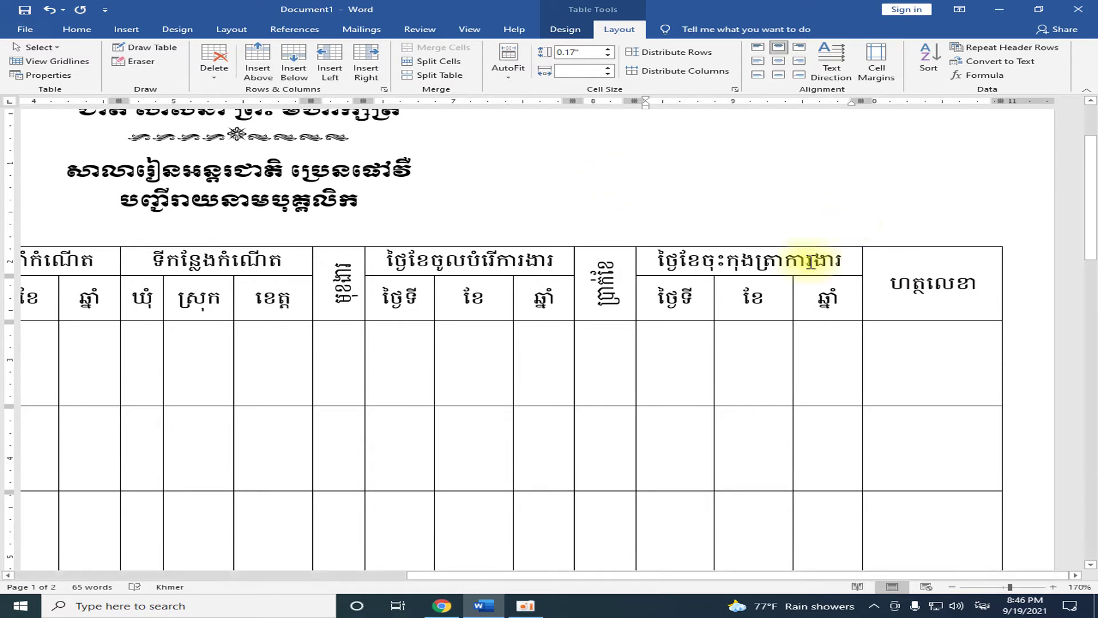
- Scroll back down to page 2's staff table
{"action": "scroll", "coordinate": [734, 322], "scroll_direction": "down", "scroll_amount": 5}
{"action": "scroll", "coordinate": [707, 313], "scroll_direction": "down", "scroll_amount": 5}
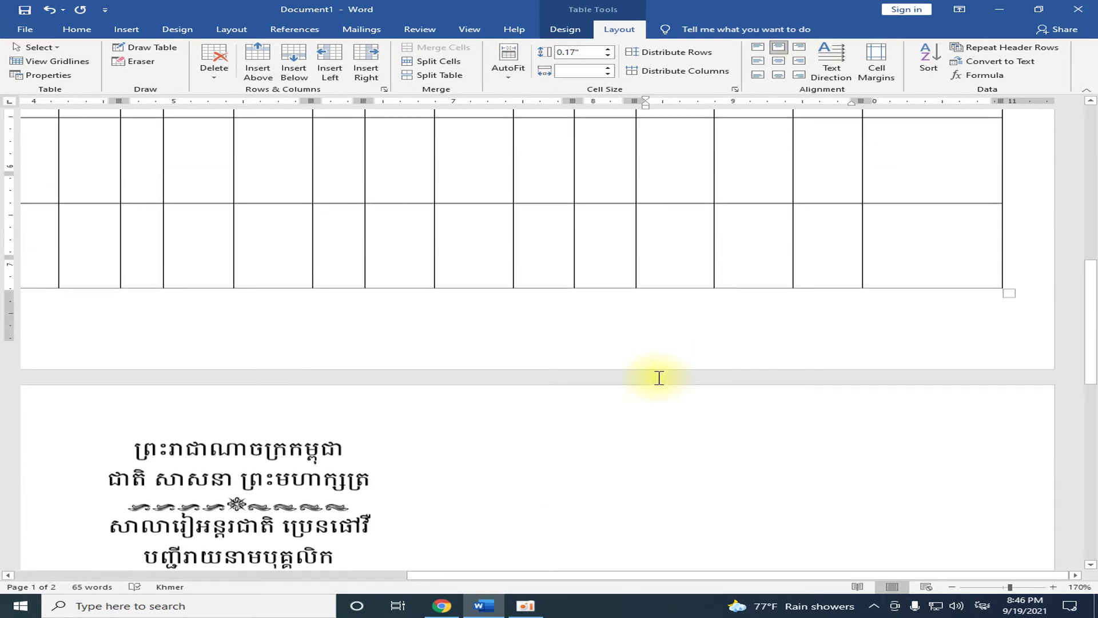
{"action": "scroll", "coordinate": [657, 378], "scroll_direction": "down", "scroll_amount": 2}
{"action": "scroll", "coordinate": [659, 378], "scroll_direction": "down", "scroll_amount": 1}
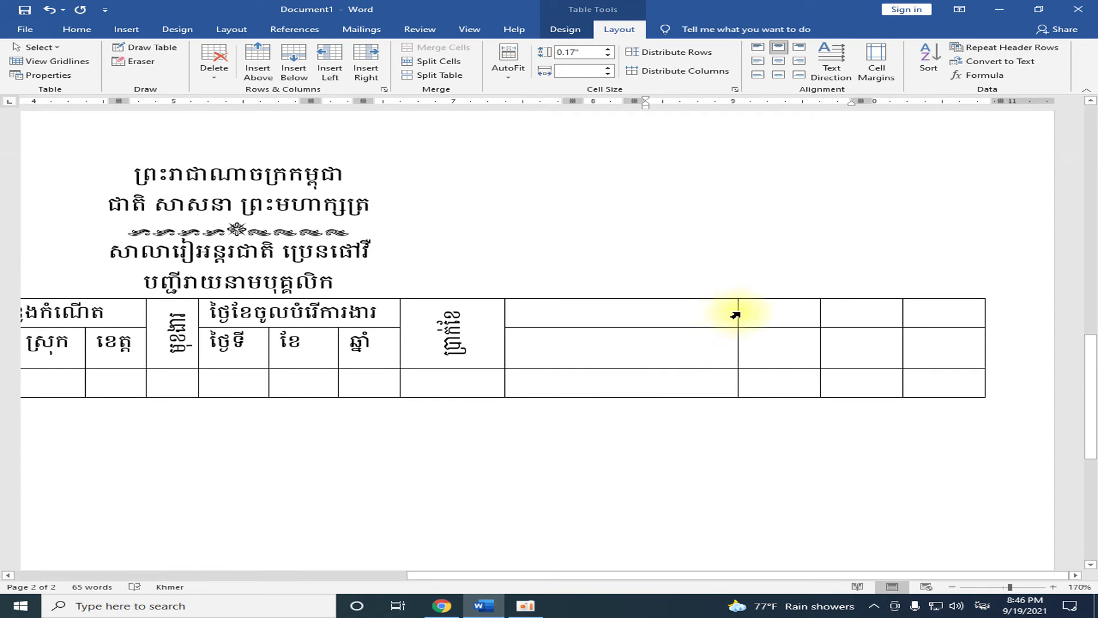
- Narrow the three blank columns after the salary column on page 2
{"action": "left_click_drag", "start_coordinate": [738, 312], "coordinate": [582, 312]}
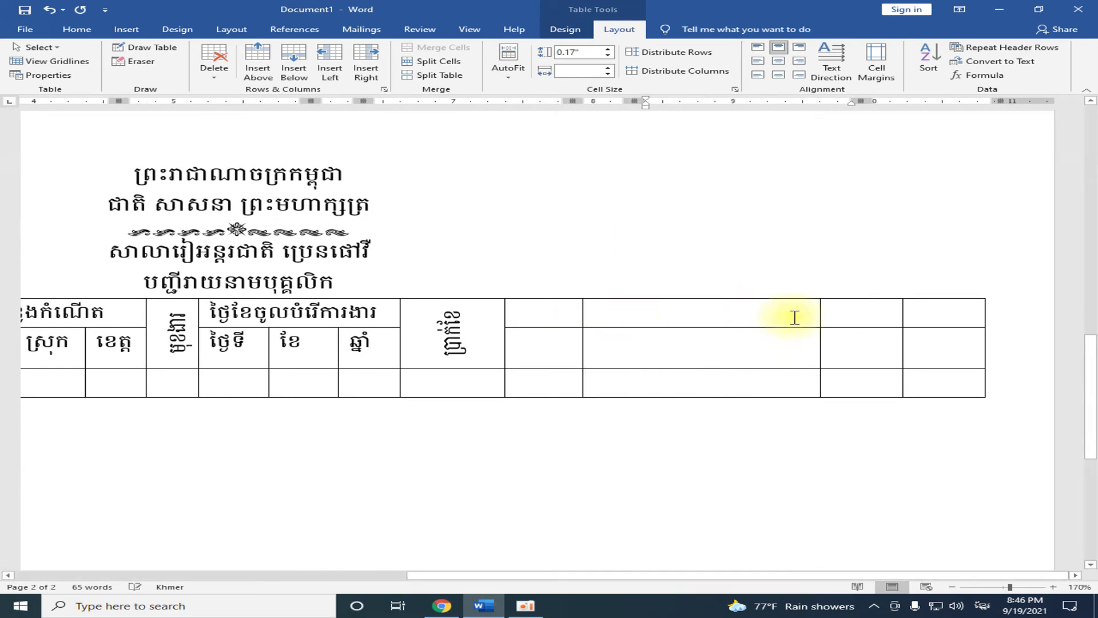
{"action": "left_click_drag", "start_coordinate": [817, 311], "coordinate": [679, 311]}
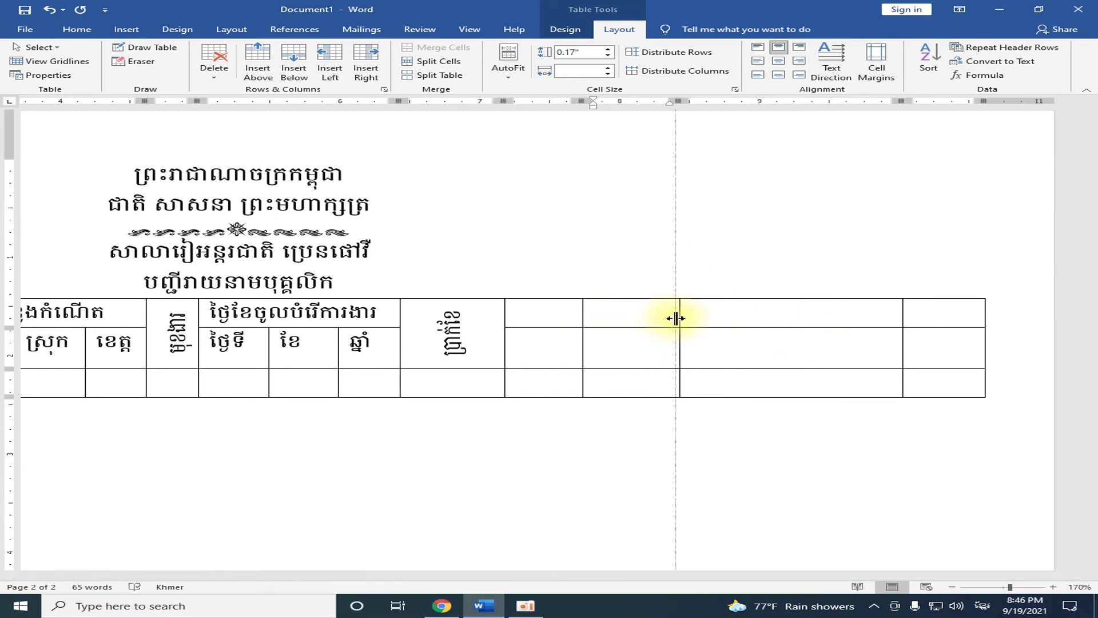
{"action": "mouse_move", "coordinate": [902, 312]}
{"action": "left_mouse_down"}
{"action": "mouse_move", "coordinate": [738, 316]}
{"action": "mouse_move", "coordinate": [748, 319]}
{"action": "left_mouse_up"}
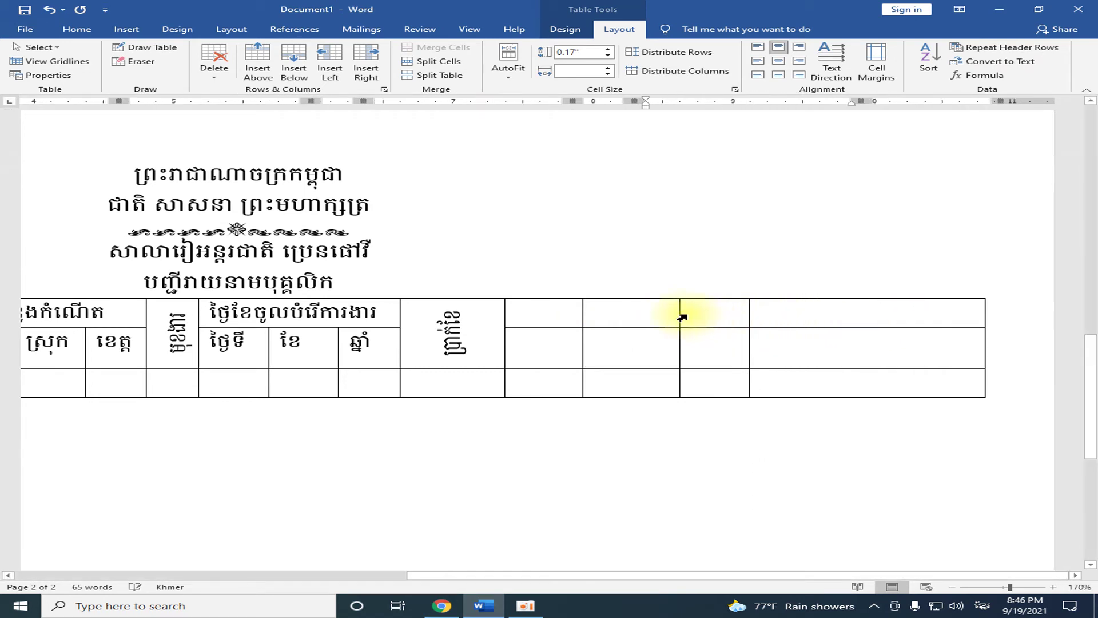
- Copy the ថ្ងៃទី, ខែ, ឆ្នាំ labels into the three empty subheader cells
{"action": "scroll", "coordinate": [623, 350], "scroll_direction": "up", "scroll_amount": 3}
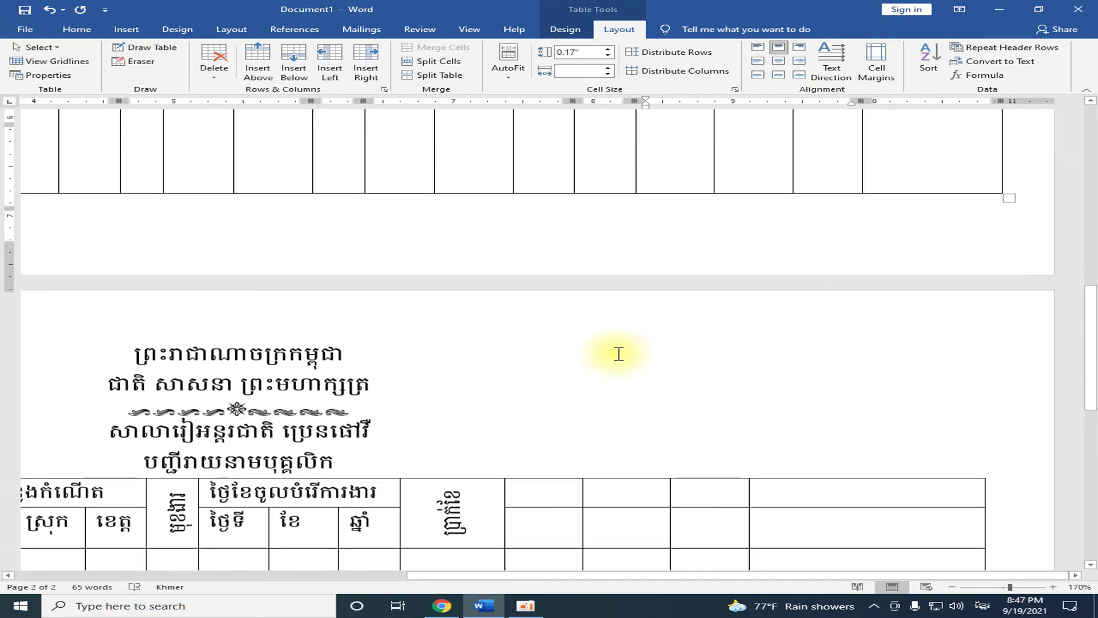
{"action": "scroll", "coordinate": [651, 344], "scroll_direction": "up", "scroll_amount": 3}
{"action": "scroll", "coordinate": [652, 343], "scroll_direction": "down", "scroll_amount": 2}
{"action": "scroll", "coordinate": [637, 367], "scroll_direction": "down", "scroll_amount": 4}
{"action": "scroll", "coordinate": [629, 380], "scroll_direction": "down", "scroll_amount": 2}
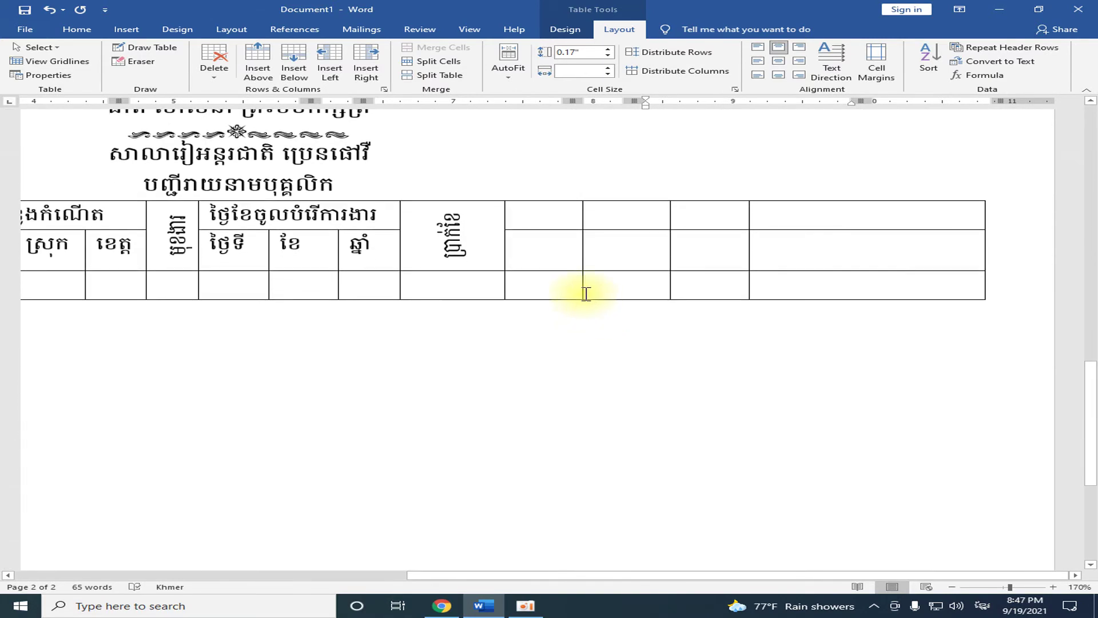
{"action": "left_click_drag", "start_coordinate": [216, 246], "coordinate": [368, 244]}
{"action": "key", "text": "ctrl+c"}
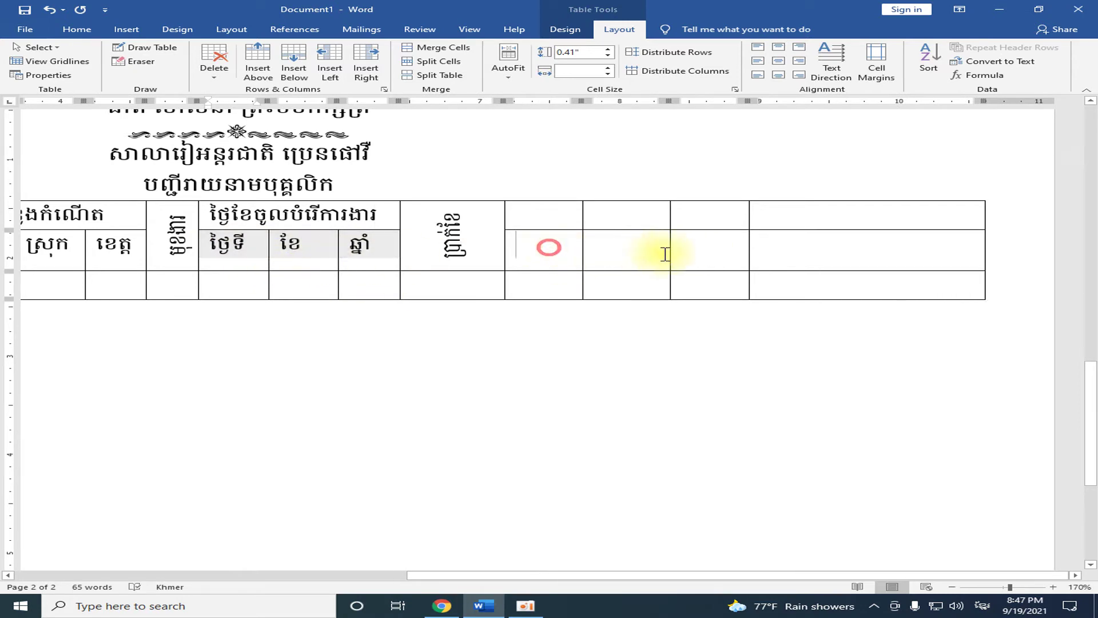
{"action": "left_click_drag", "start_coordinate": [547, 245], "coordinate": [698, 252]}
{"action": "key", "text": "ctrl+v"}
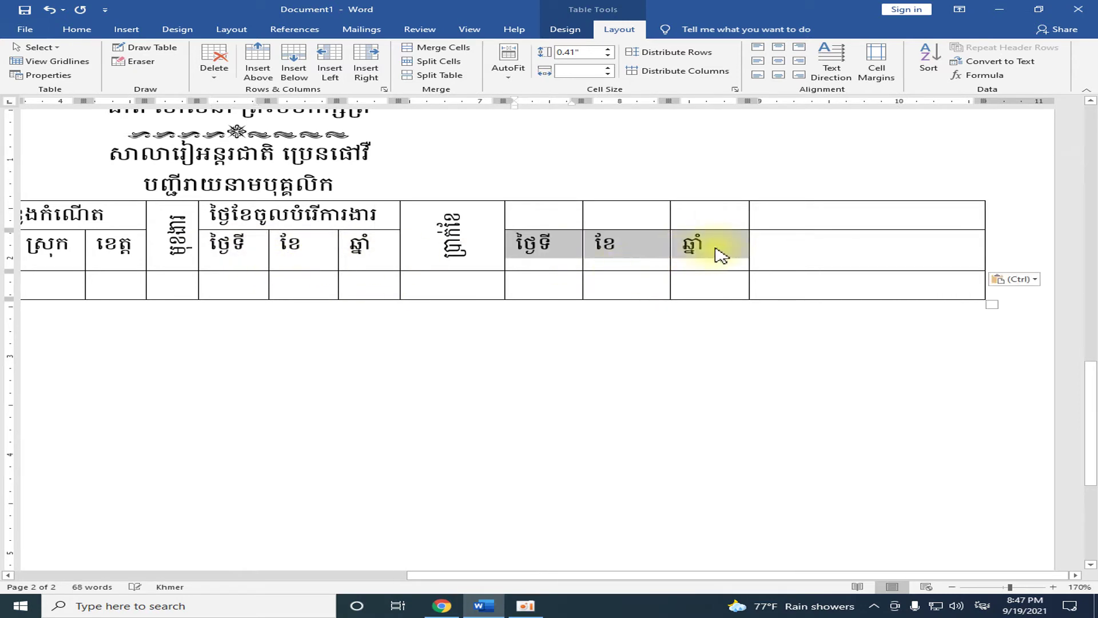
{"action": "left_click", "coordinate": [721, 256]}
- Merge the three cells above the new ថ្ងៃទី, ខែ, ឆ្នាំ labels into one
{"action": "left_click_drag", "start_coordinate": [542, 217], "coordinate": [736, 215]}
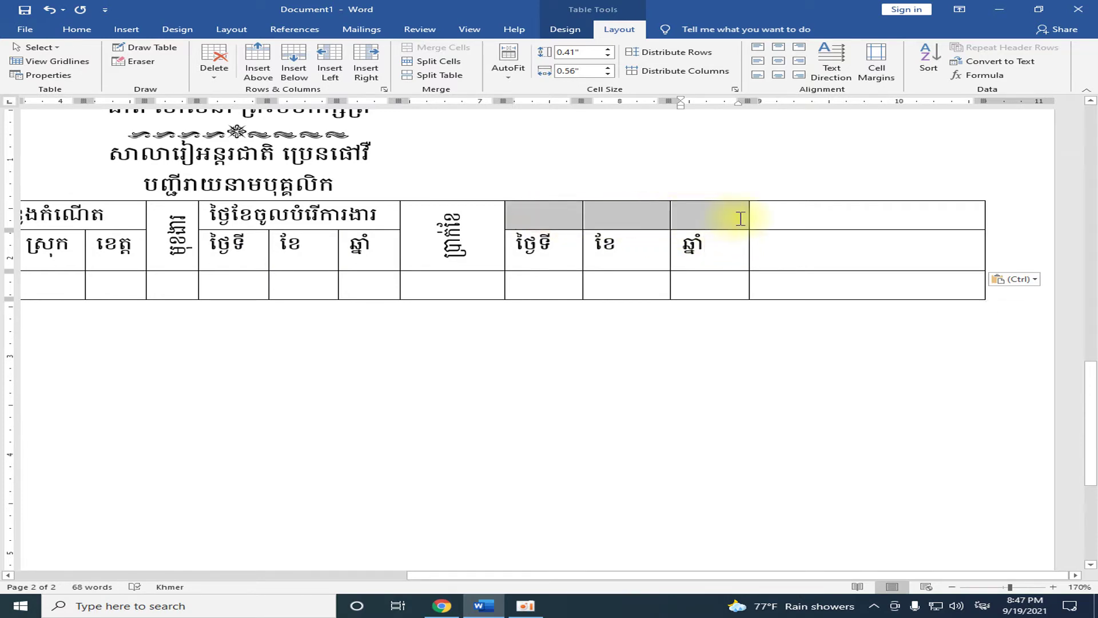
{"action": "left_click", "coordinate": [441, 48]}
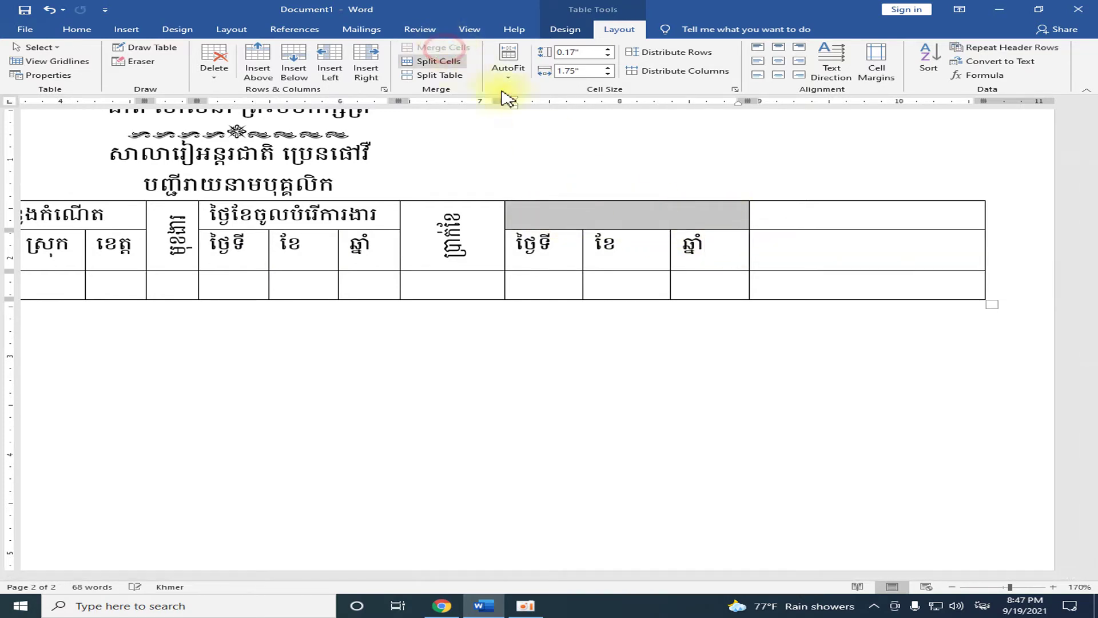
{"action": "left_click", "coordinate": [681, 245]}
- Select the ថ្ងៃខែចុះកុងត្រាការងារ heading text on page 1
{"action": "scroll", "coordinate": [693, 255], "scroll_direction": "up", "scroll_amount": 5}
{"action": "scroll", "coordinate": [704, 267], "scroll_direction": "up", "scroll_amount": 5}
{"action": "scroll", "coordinate": [703, 267], "scroll_direction": "up", "scroll_amount": 5}
{"action": "left_click", "coordinate": [657, 217]}
{"action": "left_click_drag", "start_coordinate": [658, 212], "coordinate": [841, 212]}
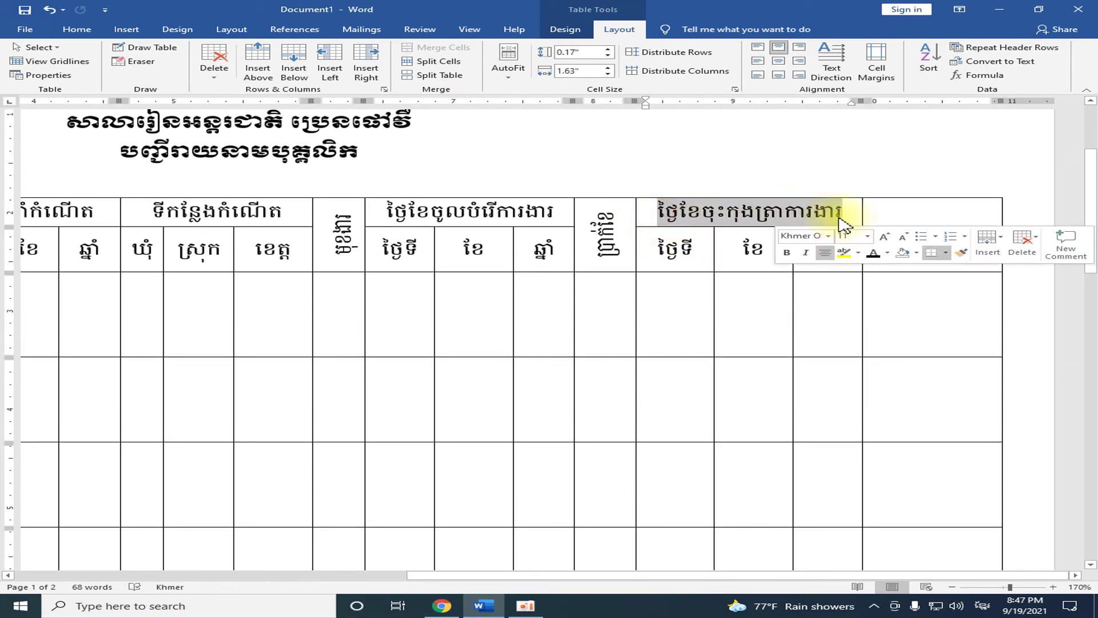
- Paste page 1's ថ្ងៃខែចុះកុងត្រាការងារ heading into page 2's merged heading cell
{"action": "scroll", "coordinate": [711, 337], "scroll_direction": "down", "scroll_amount": 5}
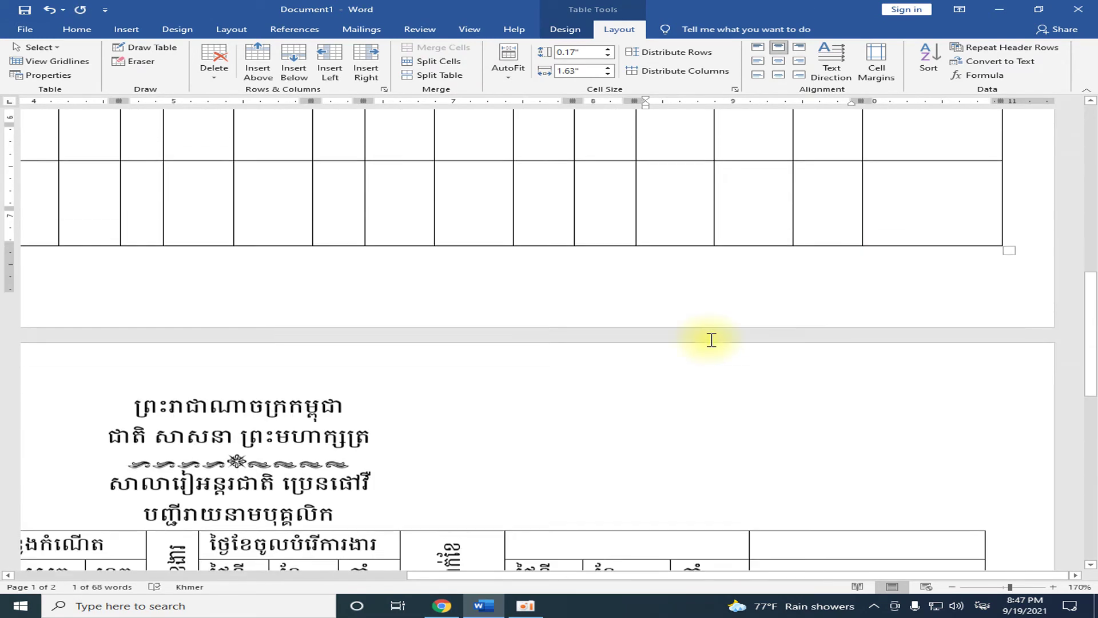
{"action": "scroll", "coordinate": [710, 343], "scroll_direction": "down", "scroll_amount": 5}
{"action": "left_click", "coordinate": [674, 311]}
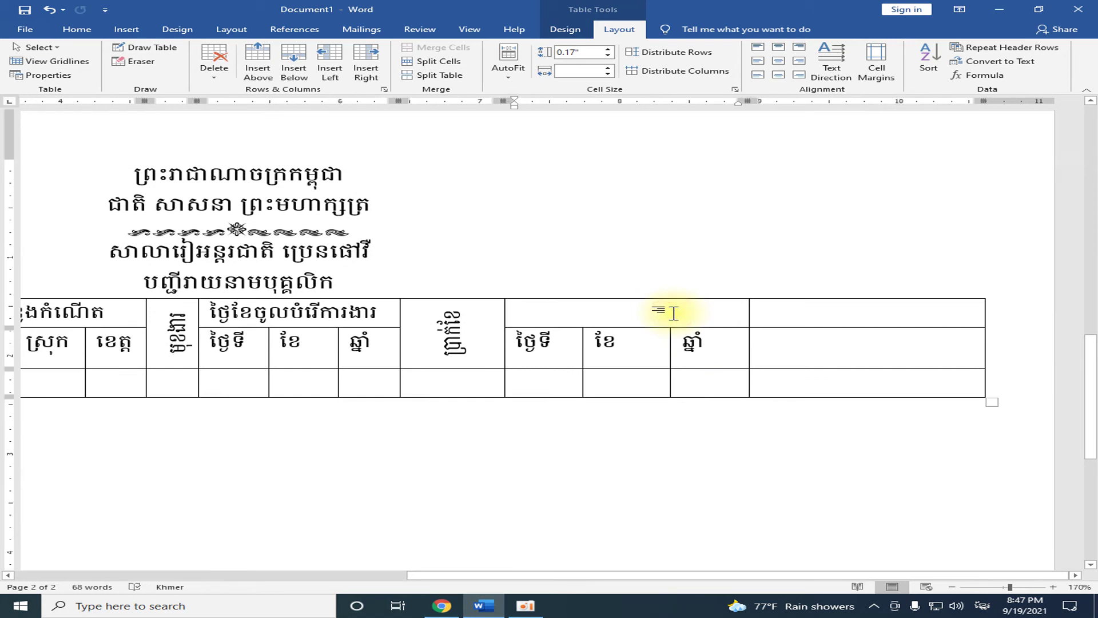
{"action": "scroll", "coordinate": [674, 314], "scroll_direction": "up", "scroll_amount": 3}
{"action": "scroll", "coordinate": [723, 307], "scroll_direction": "up", "scroll_amount": 3}
{"action": "scroll", "coordinate": [718, 284], "scroll_direction": "up", "scroll_amount": 4}
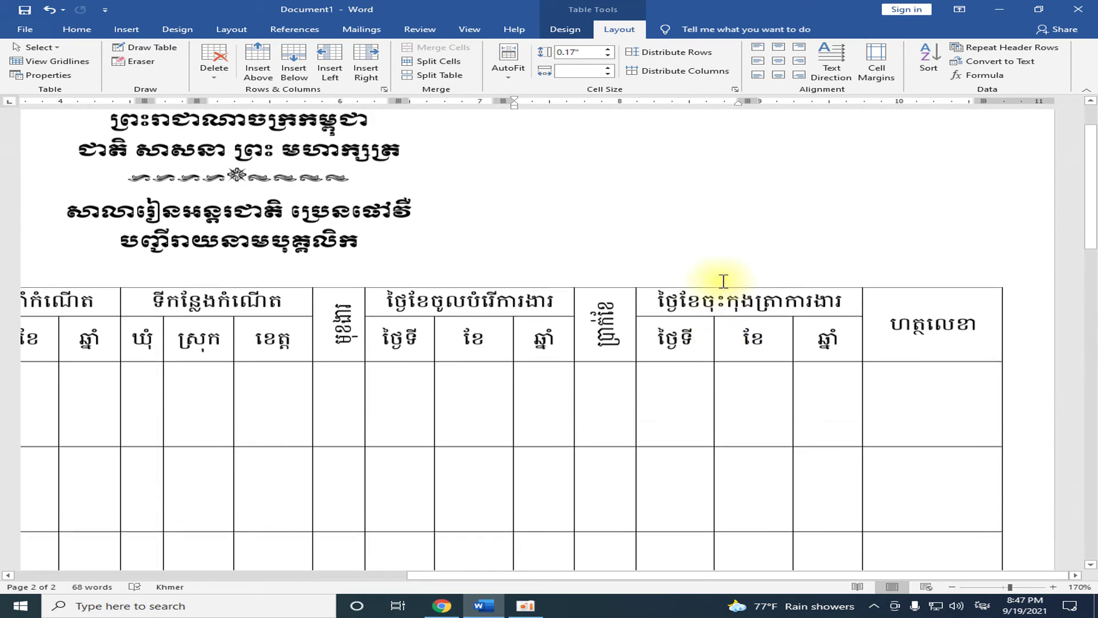
{"action": "left_click_drag", "start_coordinate": [659, 309], "coordinate": [840, 309]}
{"action": "key", "text": "ctrl+c"}
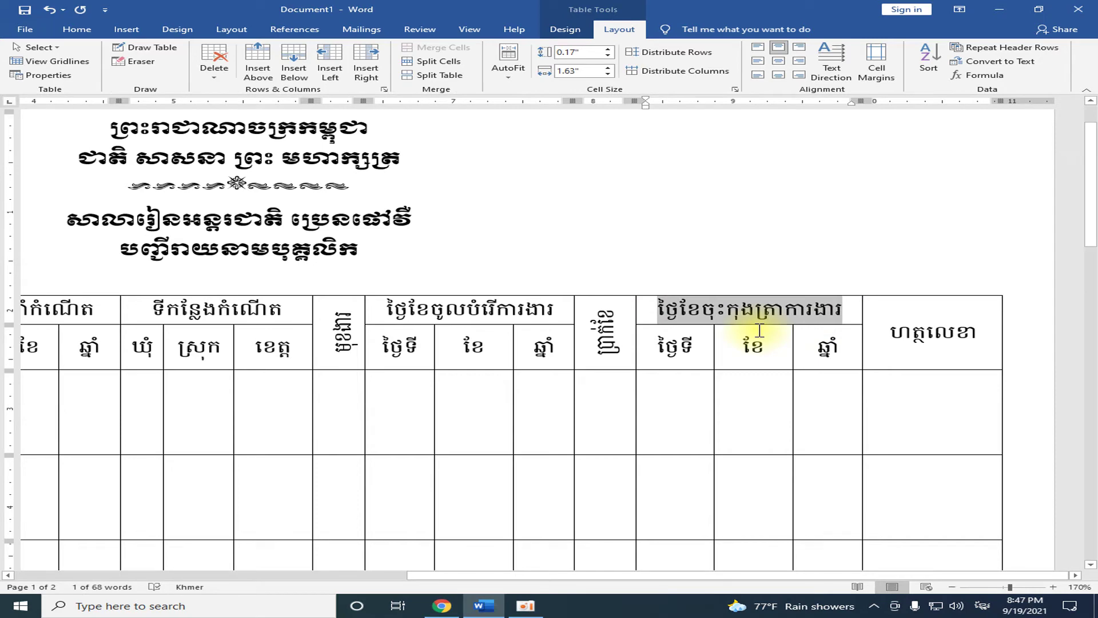
{"action": "scroll", "coordinate": [752, 334], "scroll_direction": "down", "scroll_amount": 5}
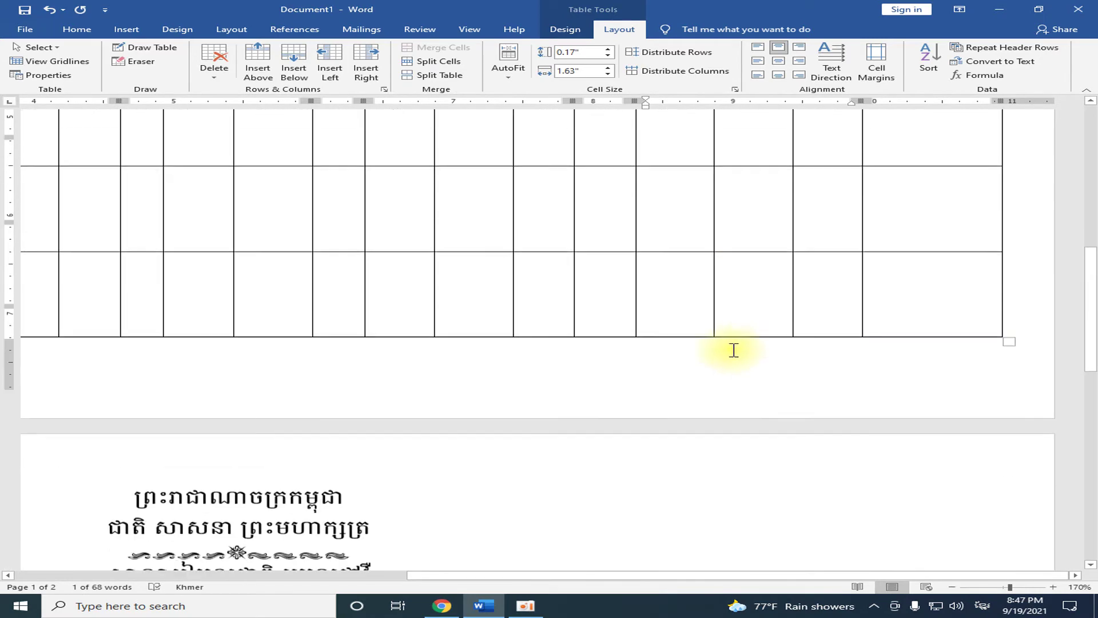
{"action": "scroll", "coordinate": [735, 348], "scroll_direction": "down", "scroll_amount": 3}
{"action": "scroll", "coordinate": [694, 363], "scroll_direction": "down", "scroll_amount": 3}
{"action": "left_click", "coordinate": [613, 170]}
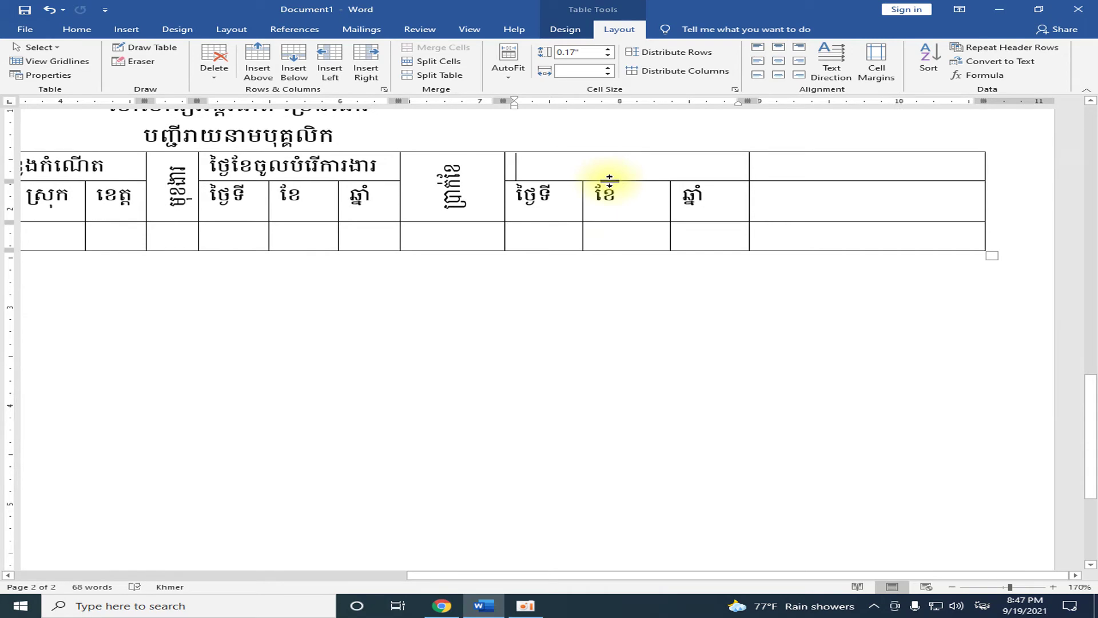
{"action": "key", "text": "ctrl+v"}
- Enter the ហត្ថលេខា signature heading in the last header cell
{"action": "scroll", "coordinate": [829, 303], "scroll_direction": "up", "scroll_amount": 2}
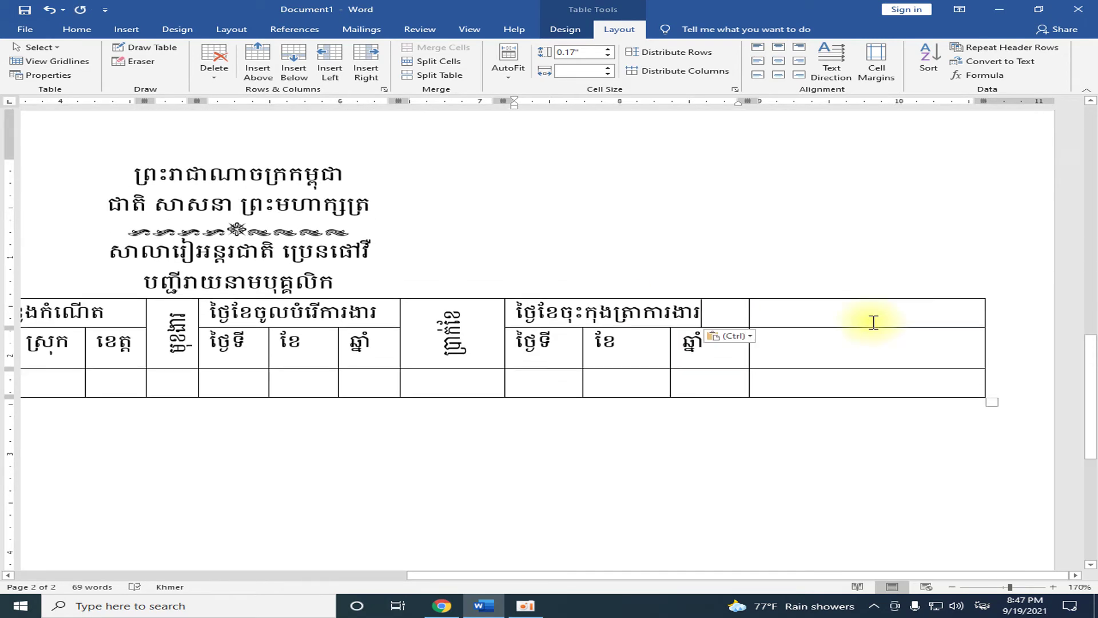
{"action": "scroll", "coordinate": [903, 311], "scroll_direction": "up", "scroll_amount": 5}
{"action": "scroll", "coordinate": [921, 303], "scroll_direction": "up", "scroll_amount": 5}
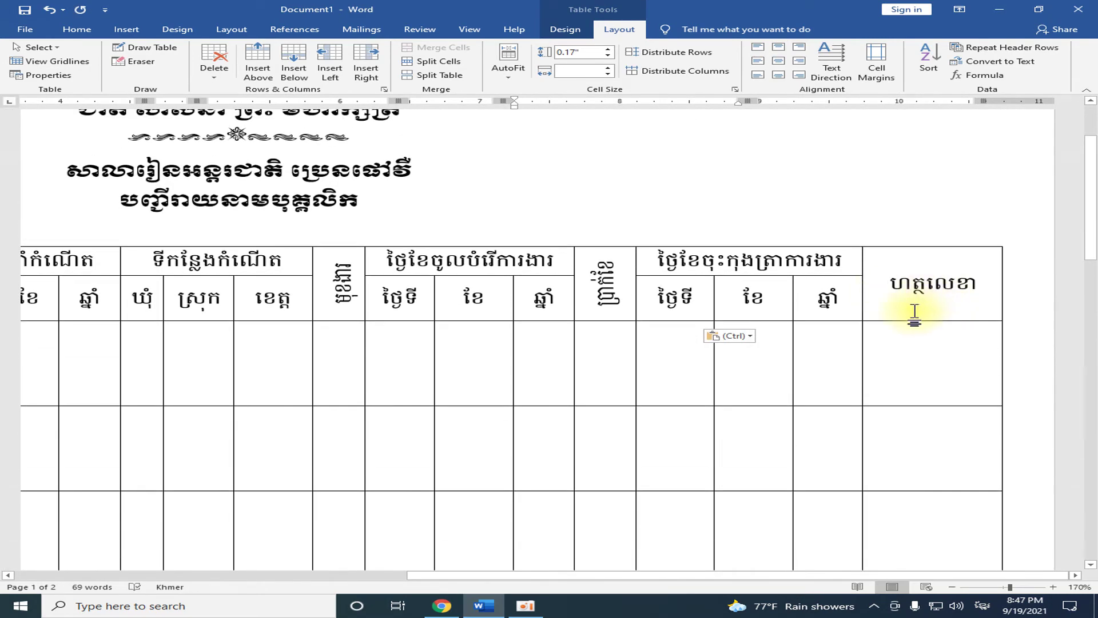
{"action": "scroll", "coordinate": [863, 331], "scroll_direction": "down", "scroll_amount": 5}
{"action": "scroll", "coordinate": [846, 326], "scroll_direction": "down", "scroll_amount": 3}
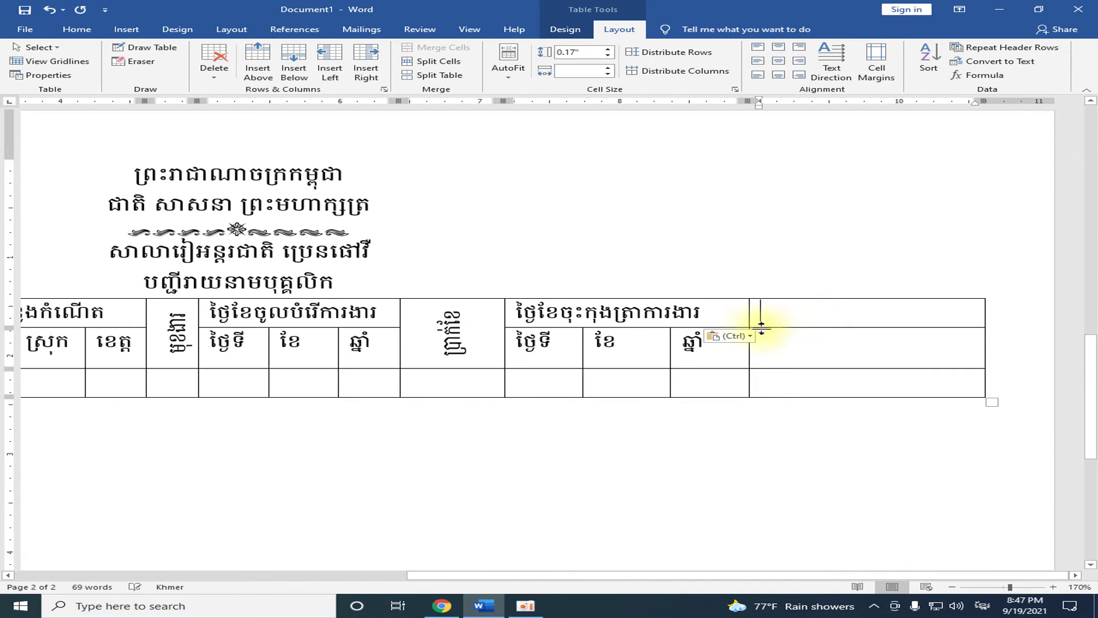
{"action": "type", "text": "ហត្ថលេខា"}
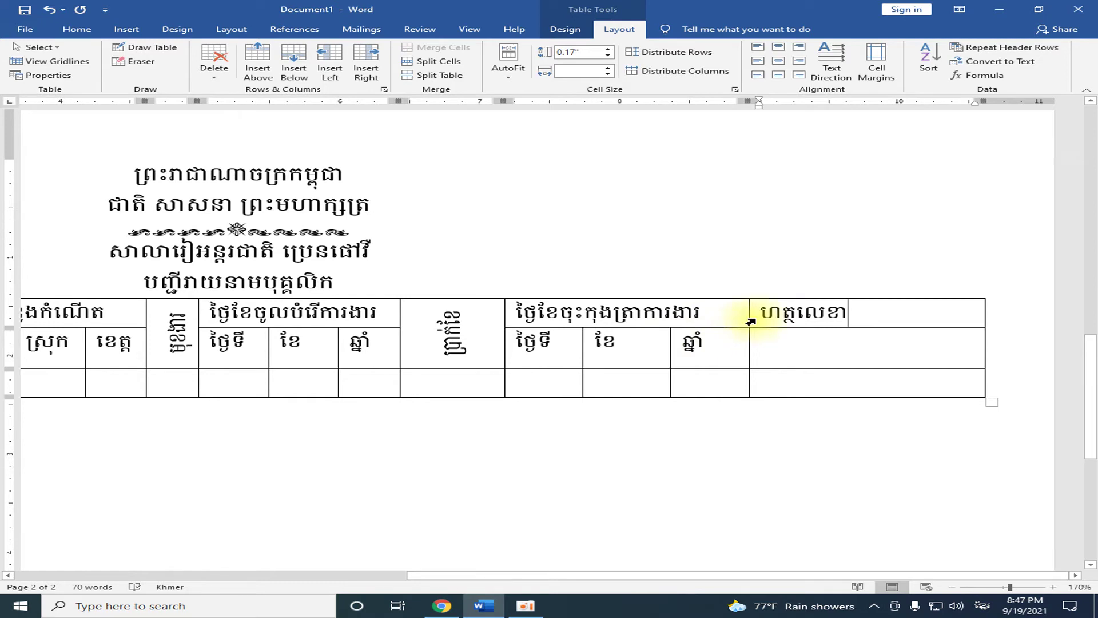
{"action": "left_click", "coordinate": [1002, 587]}
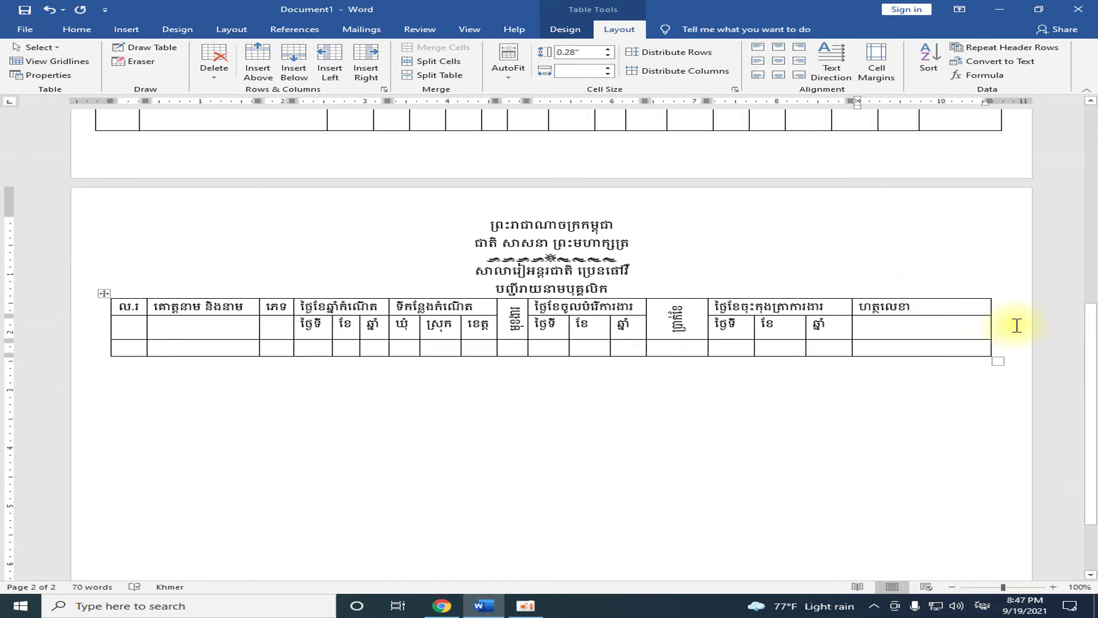
- Stretch the table's left and right edges outward and widen the ហត្ថលេខា column
{"action": "left_click_drag", "start_coordinate": [992, 308], "coordinate": [1002, 308]}
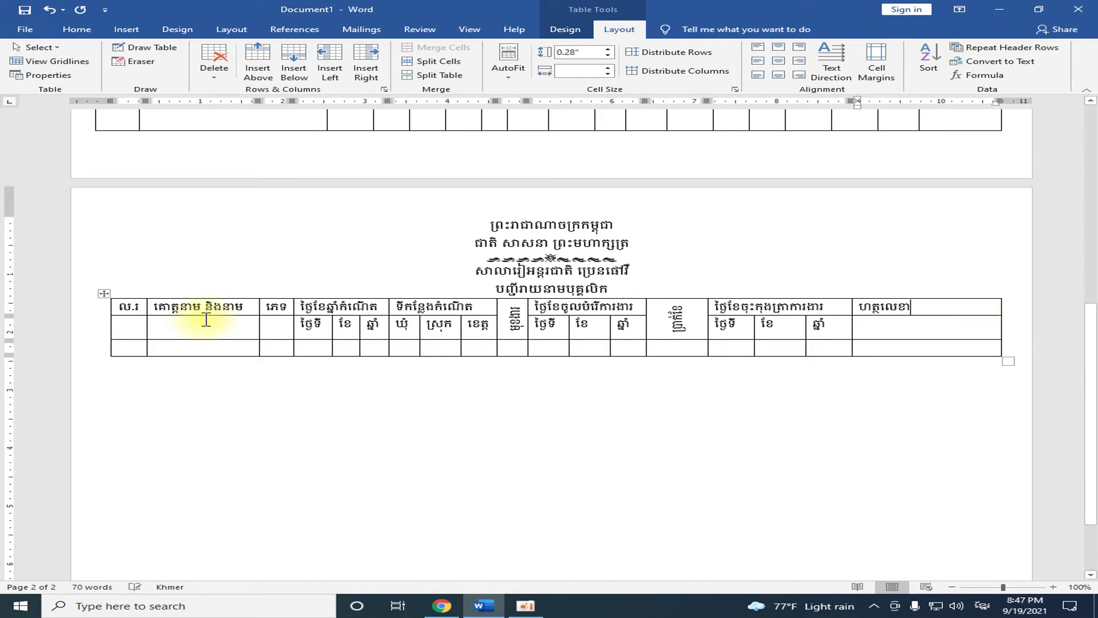
{"action": "mouse_move", "coordinate": [109, 307]}
{"action": "left_mouse_down"}
{"action": "mouse_move", "coordinate": [92, 306]}
{"action": "mouse_move", "coordinate": [132, 307]}
{"action": "left_mouse_up"}
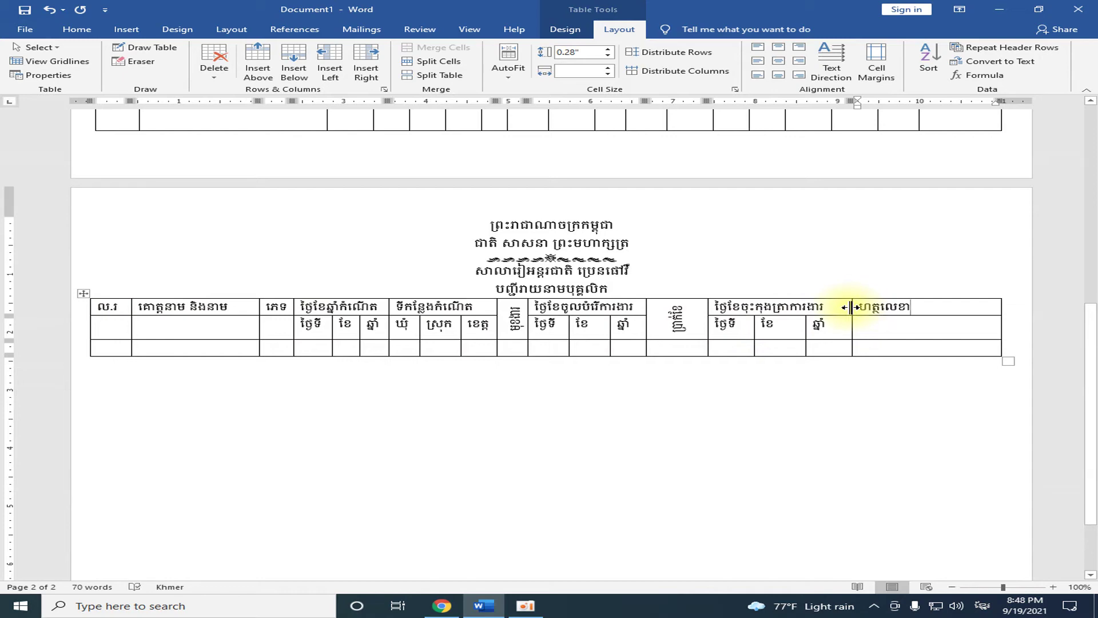
{"action": "left_click_drag", "start_coordinate": [852, 307], "coordinate": [888, 307]}
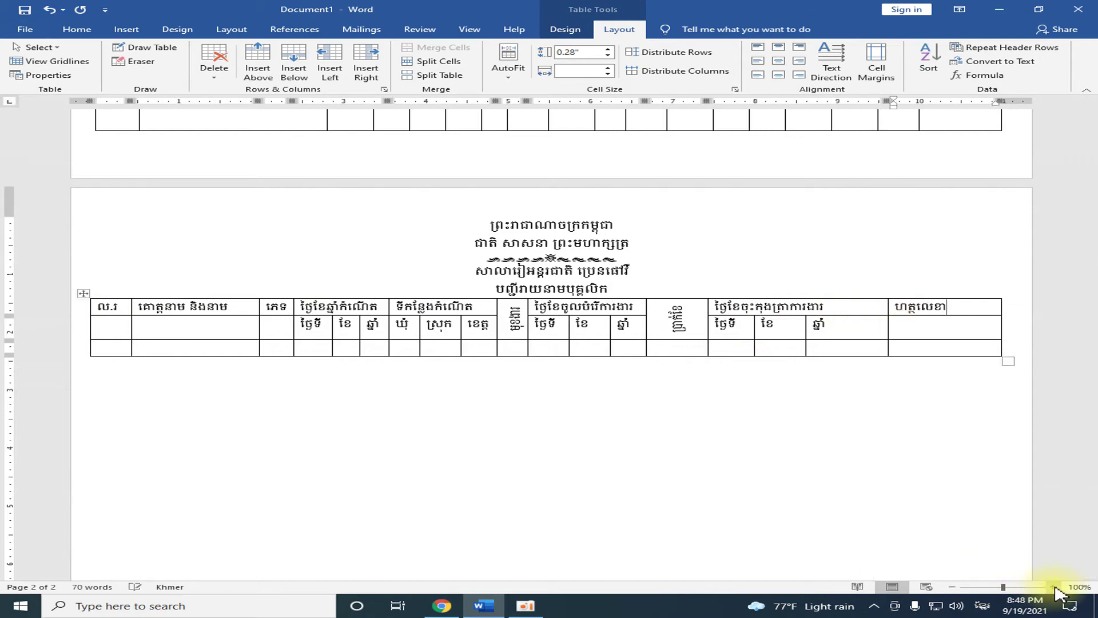
{"action": "left_click", "coordinate": [1052, 587]}
{"action": "left_click", "coordinate": [1053, 587]}
{"action": "double_click", "coordinate": [1053, 587]}
{"action": "double_click", "coordinate": [1053, 587]}
{"action": "double_click", "coordinate": [1053, 587]}
{"action": "double_click", "coordinate": [1053, 587]}
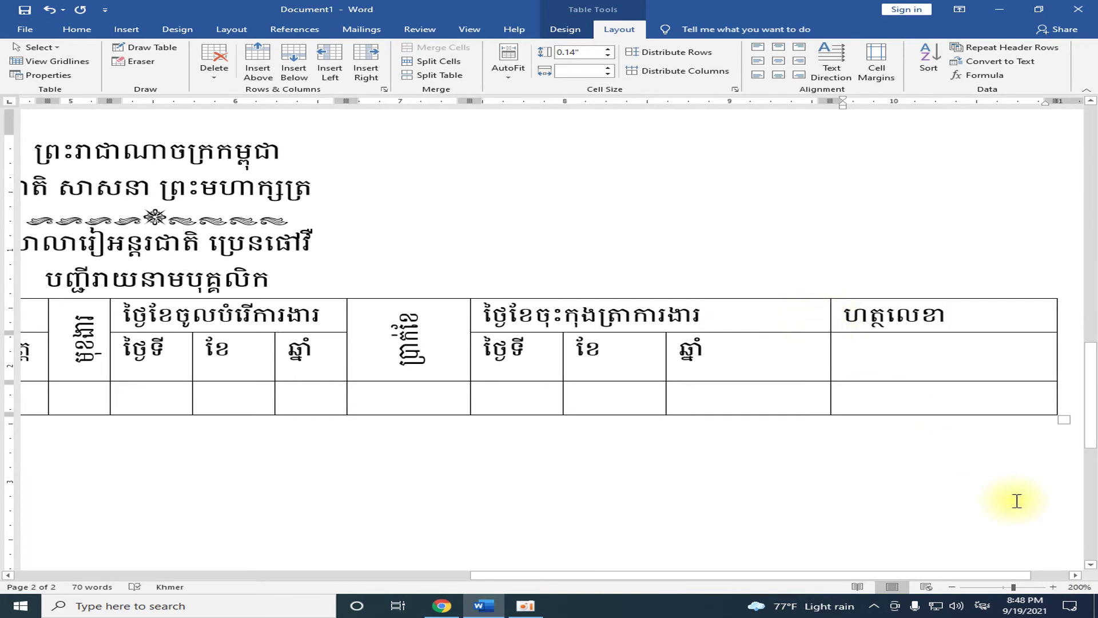
{"action": "left_click", "coordinate": [1053, 586]}
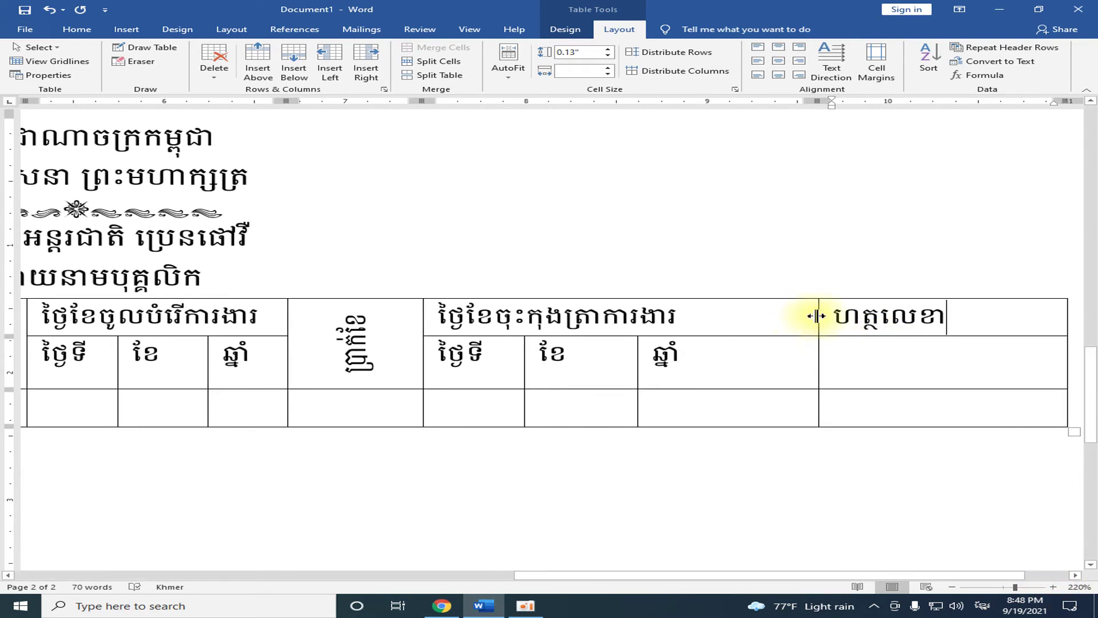
- Resize the contract-date ថ្ងៃទី and ខែ columns, their neighbours, and the start-of-service year column
{"action": "left_click_drag", "start_coordinate": [817, 315], "coordinate": [852, 315]}
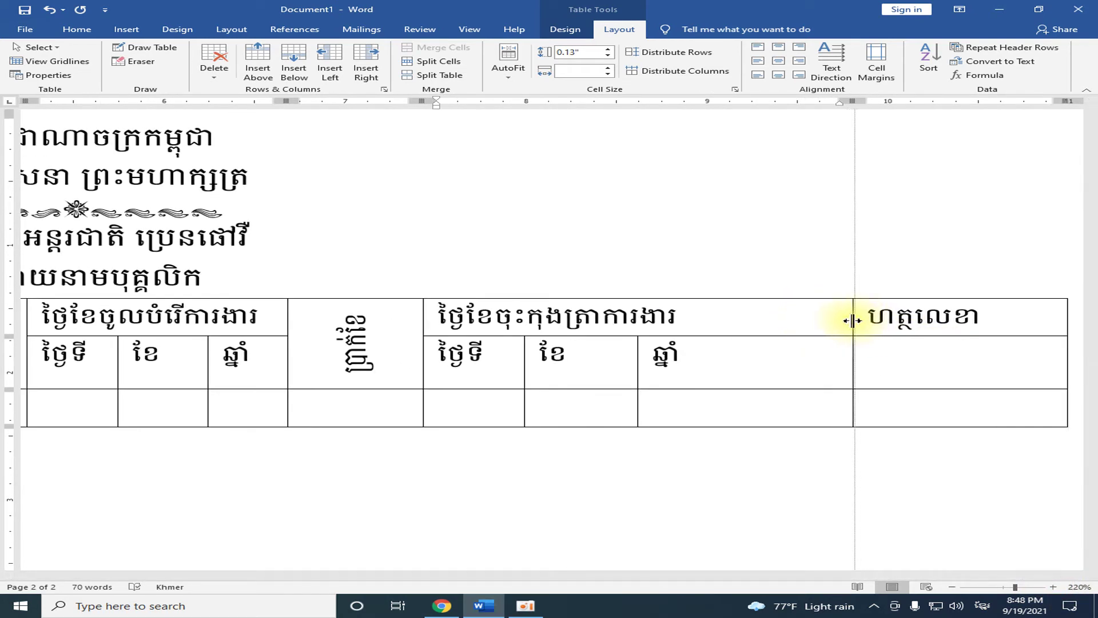
{"action": "left_click_drag", "start_coordinate": [637, 349], "coordinate": [762, 353]}
{"action": "left_click_drag", "start_coordinate": [524, 352], "coordinate": [650, 354]}
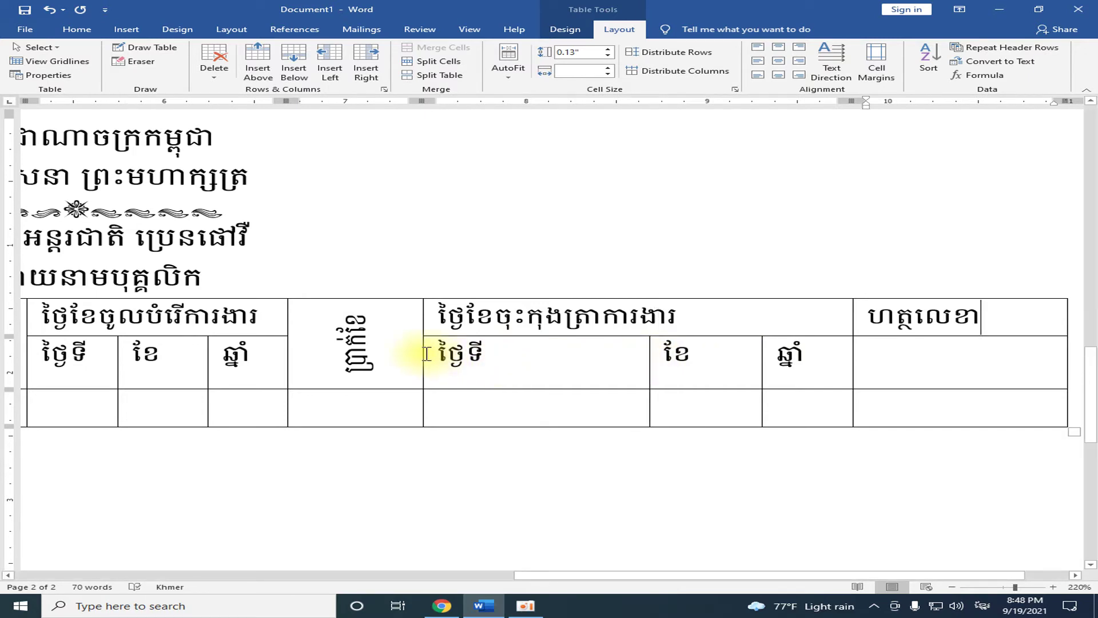
{"action": "mouse_move", "coordinate": [423, 353]}
{"action": "left_mouse_down"}
{"action": "mouse_move", "coordinate": [583, 355]}
{"action": "mouse_move", "coordinate": [570, 355]}
{"action": "left_mouse_up"}
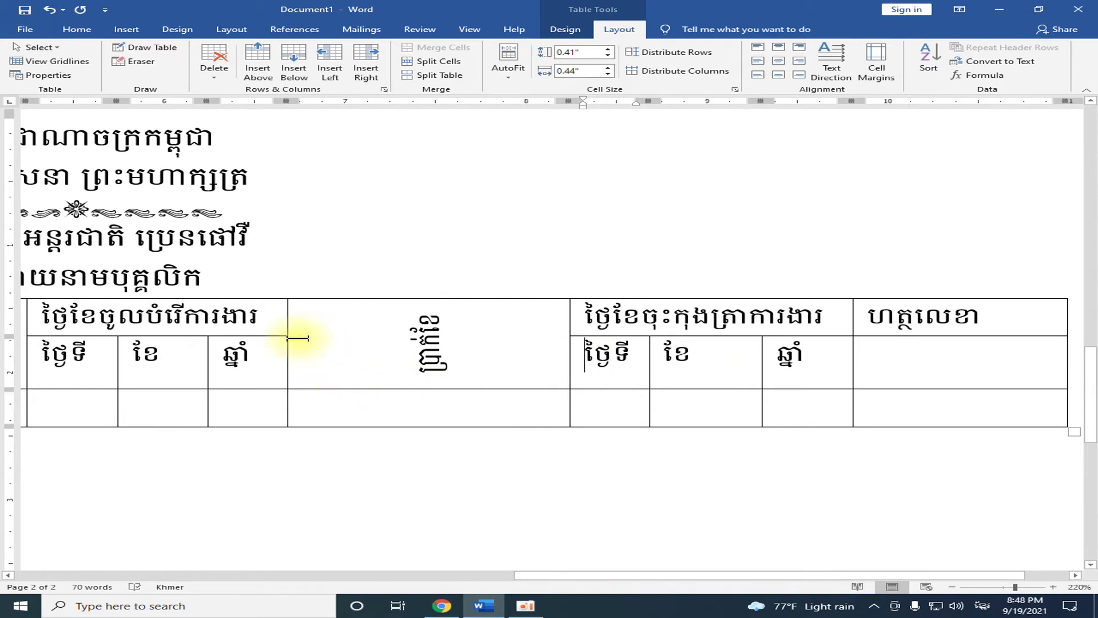
{"action": "left_click_drag", "start_coordinate": [285, 324], "coordinate": [492, 326]}
{"action": "left_click_drag", "start_coordinate": [560, 575], "coordinate": [368, 575]}
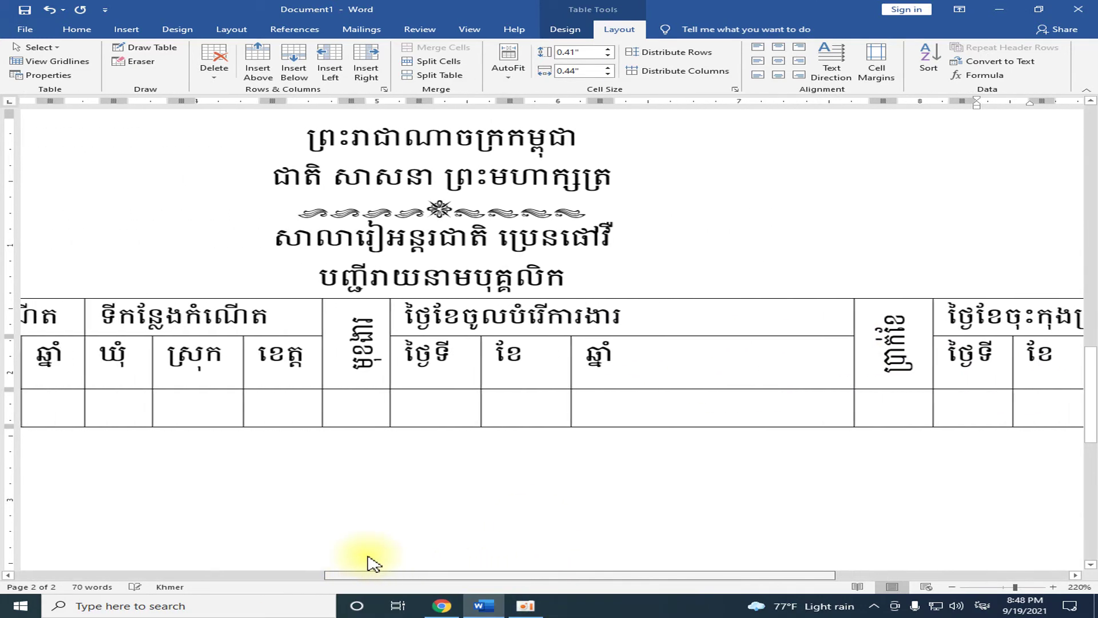
- Resize the start-of-service ថ្ងៃទី and ខែ columns, the vertical-text column and the ខេត្ត column
{"action": "left_click_drag", "start_coordinate": [607, 370], "coordinate": [800, 375]}
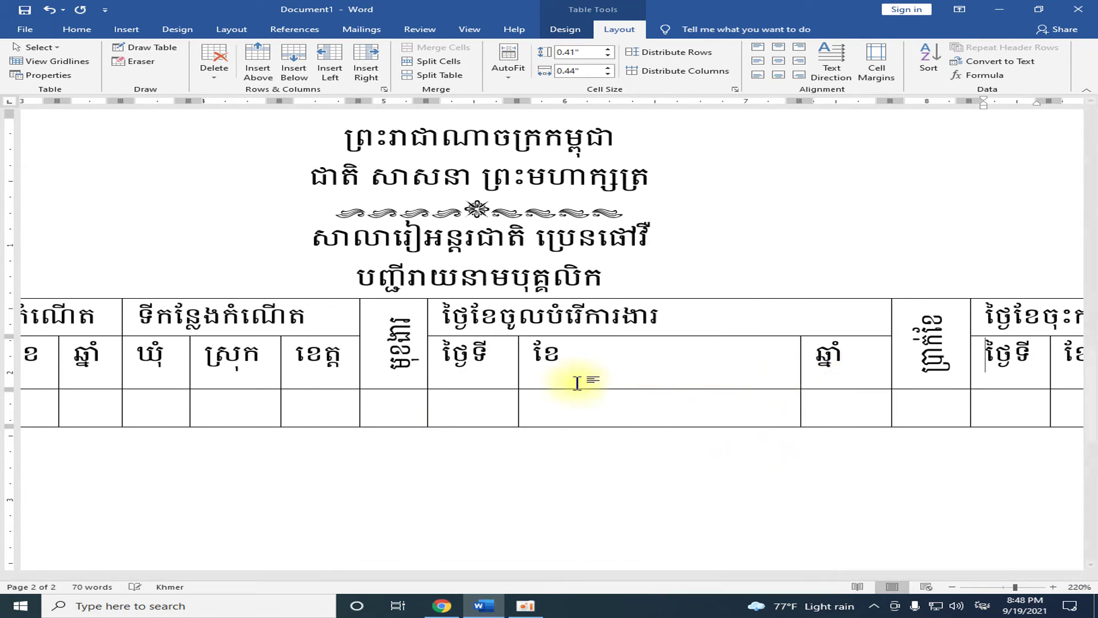
{"action": "left_click_drag", "start_coordinate": [518, 369], "coordinate": [721, 369]}
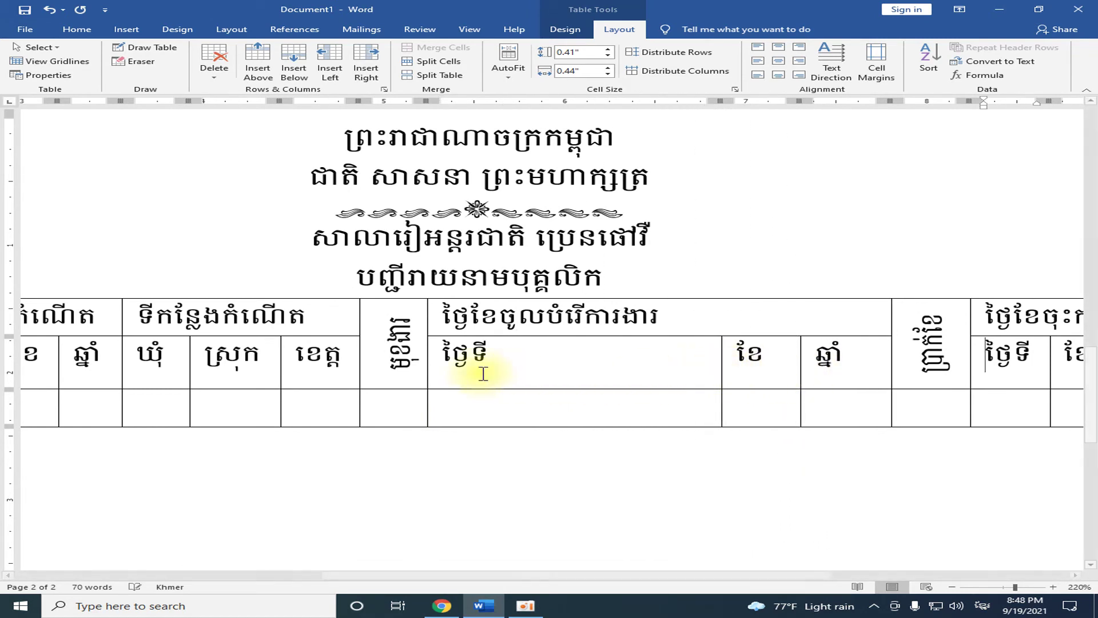
{"action": "mouse_move", "coordinate": [426, 357]}
{"action": "left_mouse_down"}
{"action": "mouse_move", "coordinate": [654, 360]}
{"action": "mouse_move", "coordinate": [634, 360]}
{"action": "left_mouse_up"}
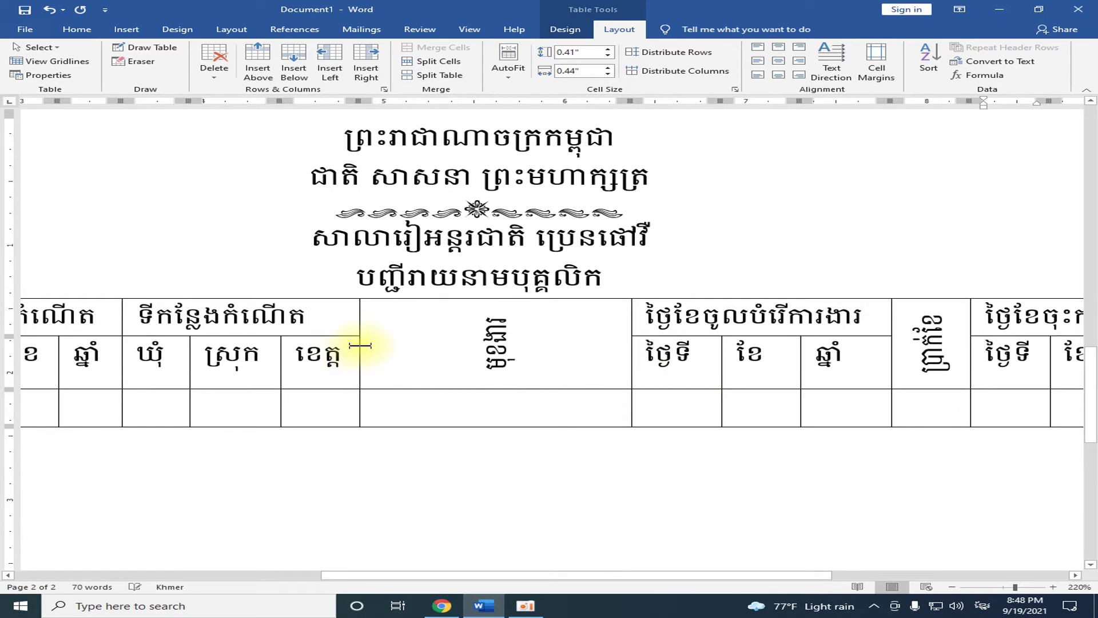
{"action": "left_click", "coordinate": [358, 346]}
{"action": "left_click", "coordinate": [360, 324]}
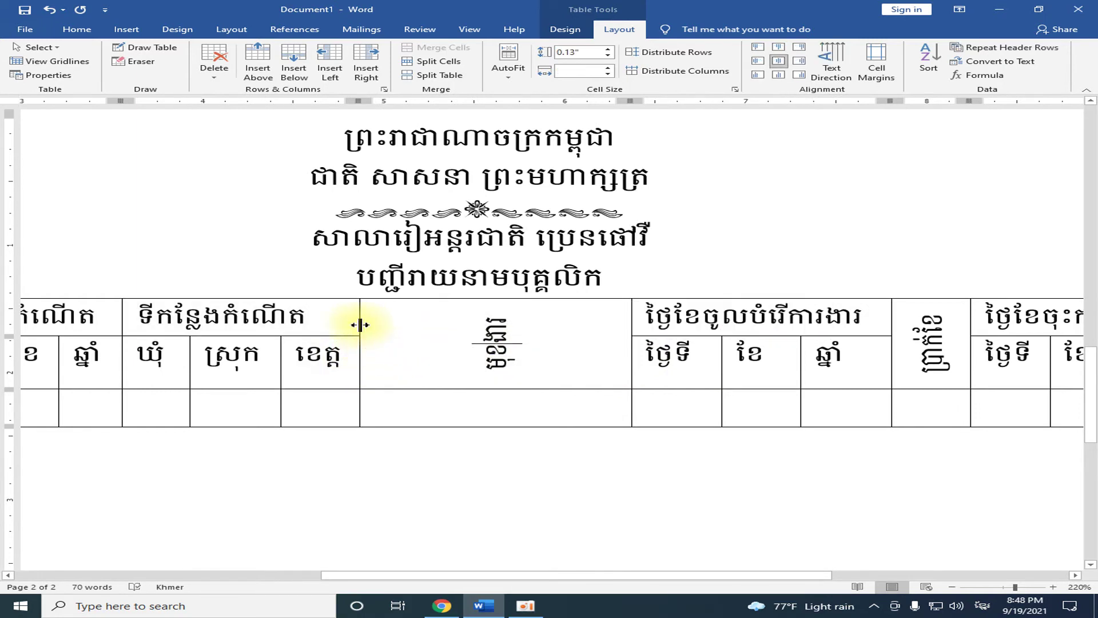
{"action": "left_click_drag", "start_coordinate": [359, 321], "coordinate": [463, 323]}
{"action": "left_click_drag", "start_coordinate": [526, 325], "coordinate": [551, 327]}
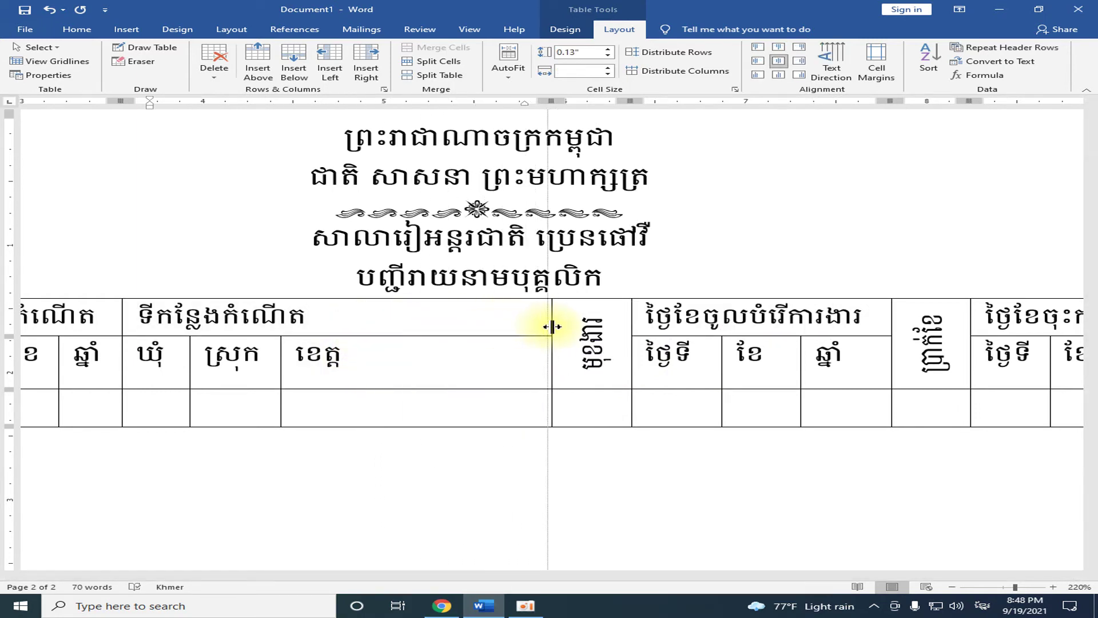
{"action": "left_click_drag", "start_coordinate": [529, 575], "coordinate": [399, 570]}
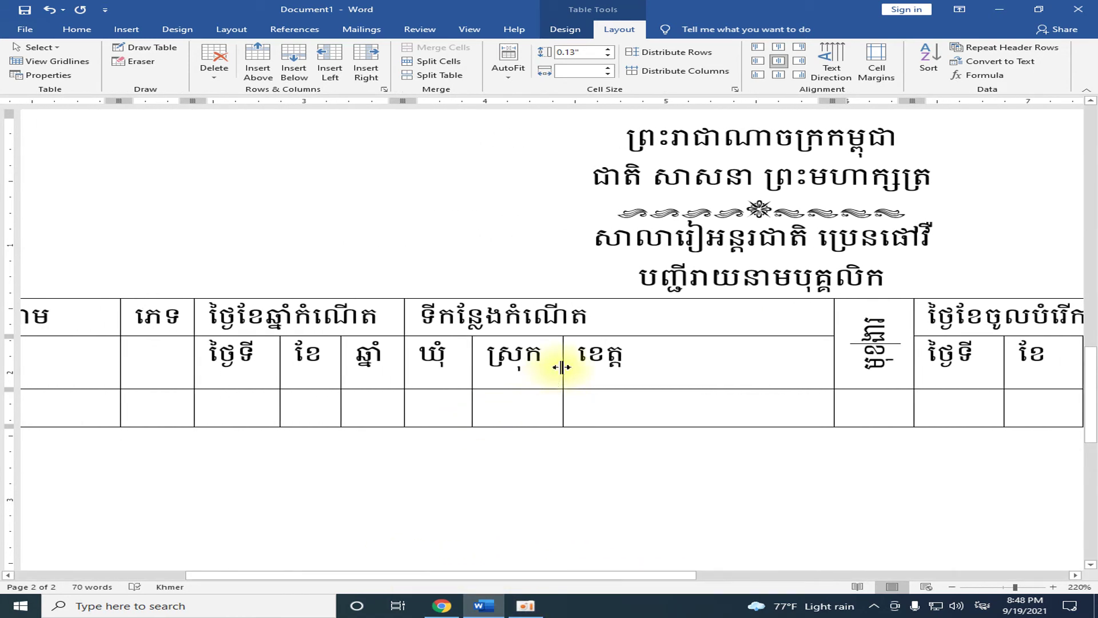
- Resize the ស្រុក, ឃុំ, birth-date ឆ្នាំ, ខែ, ថ្ងៃទី columns and the ភេទ column
{"action": "left_click_drag", "start_coordinate": [563, 367], "coordinate": [743, 365]}
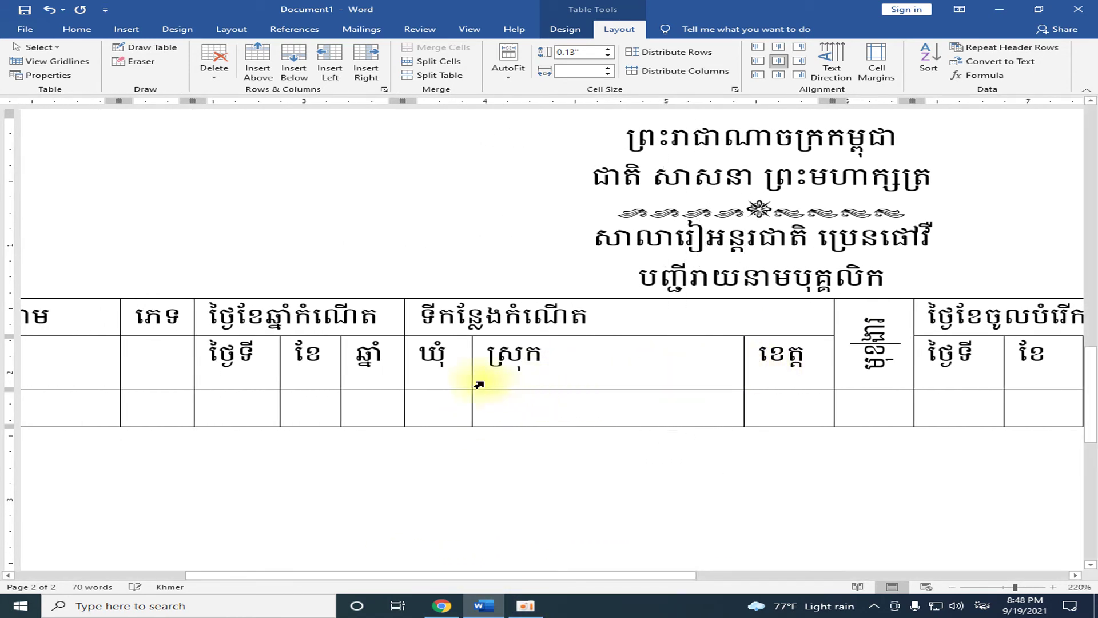
{"action": "left_click_drag", "start_coordinate": [472, 370], "coordinate": [653, 373]}
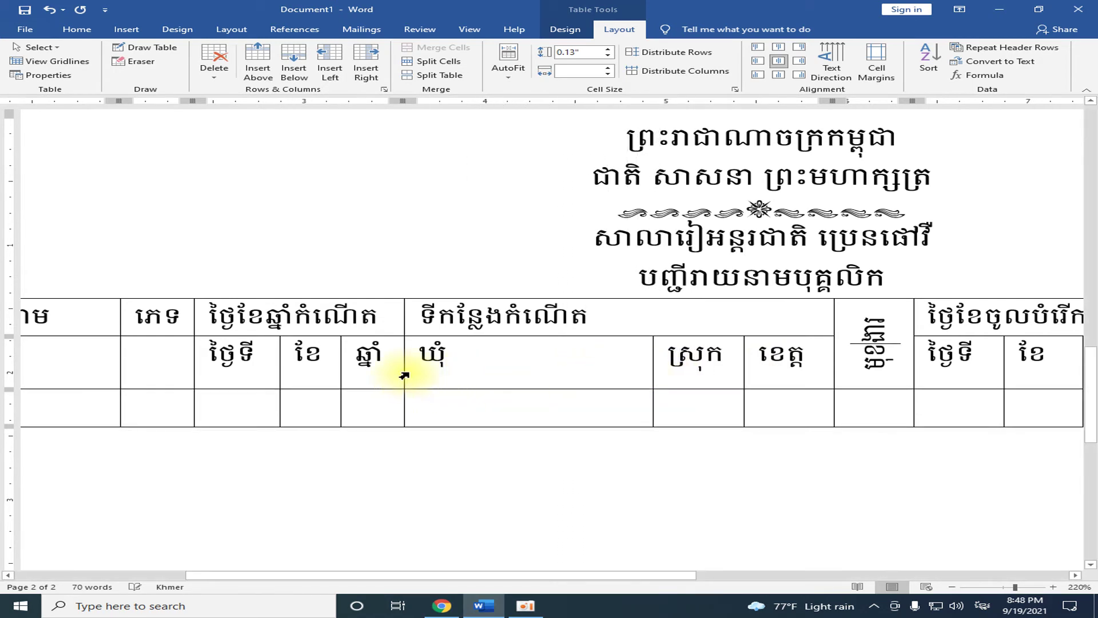
{"action": "left_click_drag", "start_coordinate": [405, 372], "coordinate": [595, 375]}
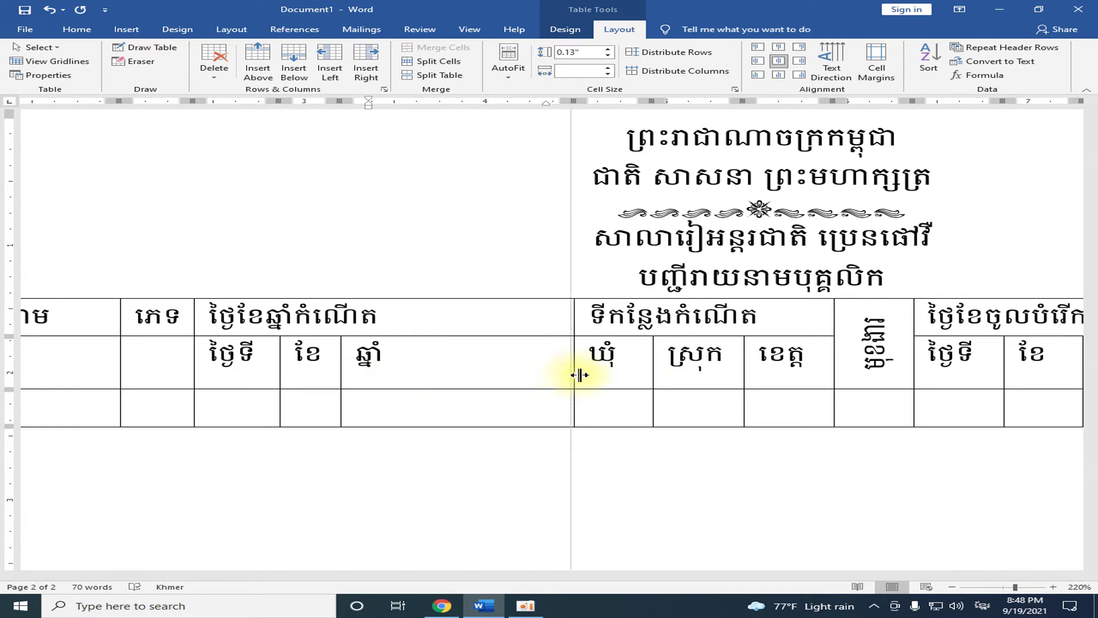
{"action": "left_click_drag", "start_coordinate": [599, 376], "coordinate": [608, 375]}
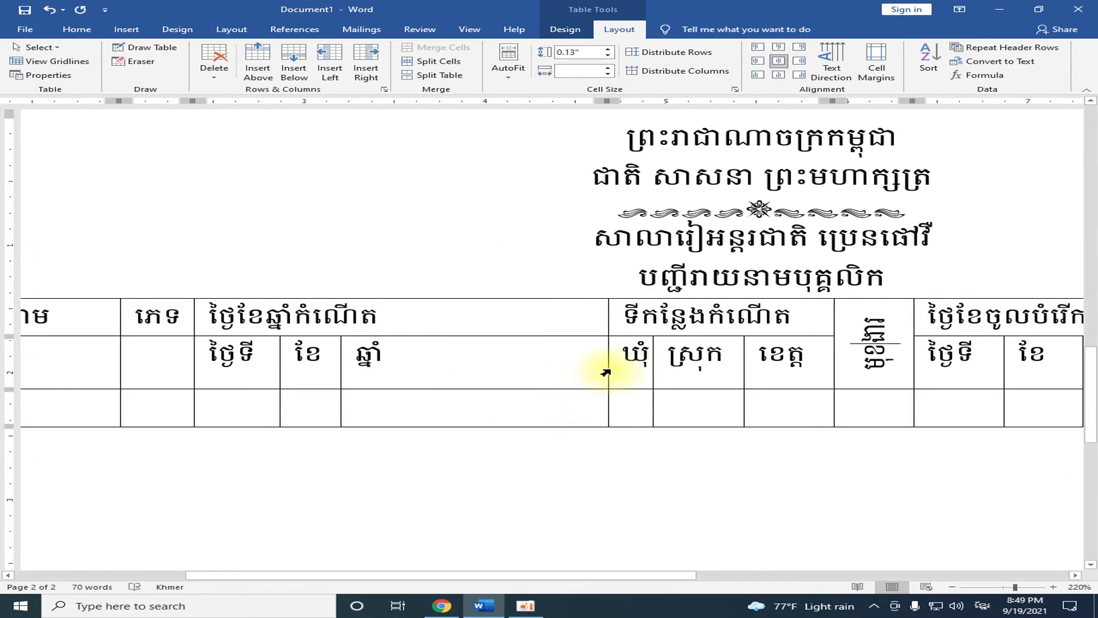
{"action": "left_click_drag", "start_coordinate": [608, 363], "coordinate": [597, 363]}
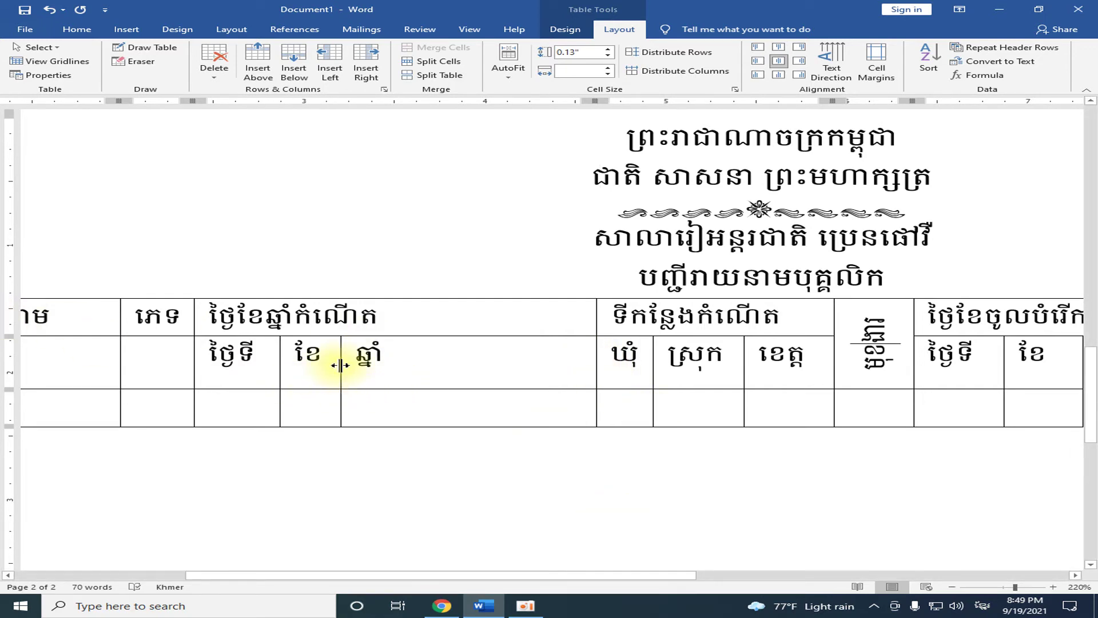
{"action": "left_click_drag", "start_coordinate": [340, 365], "coordinate": [530, 364]}
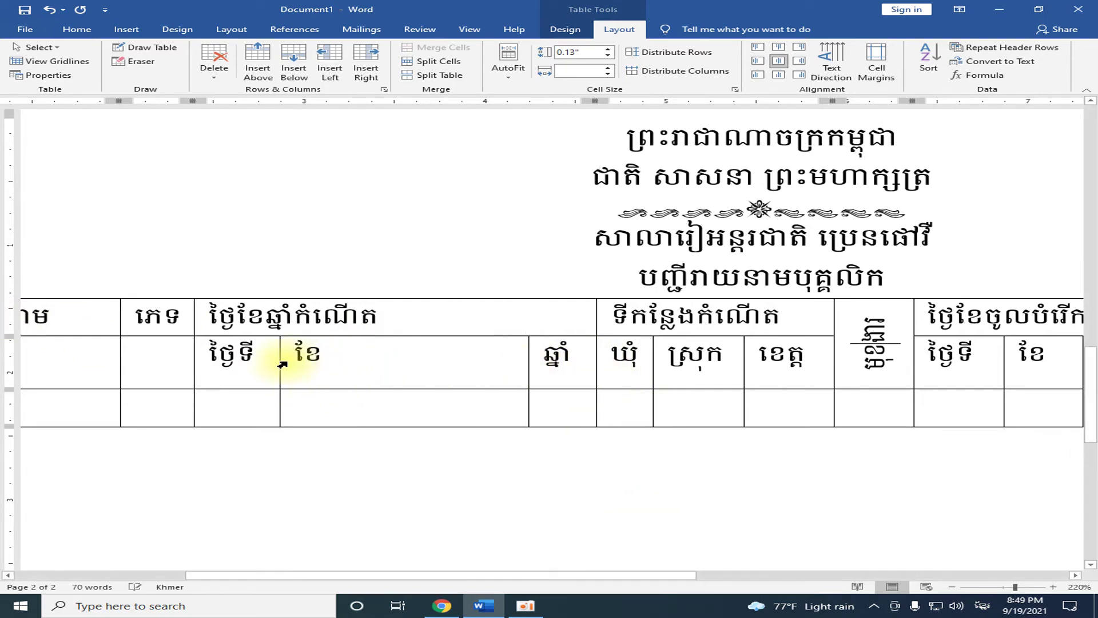
{"action": "left_click_drag", "start_coordinate": [279, 363], "coordinate": [468, 360]}
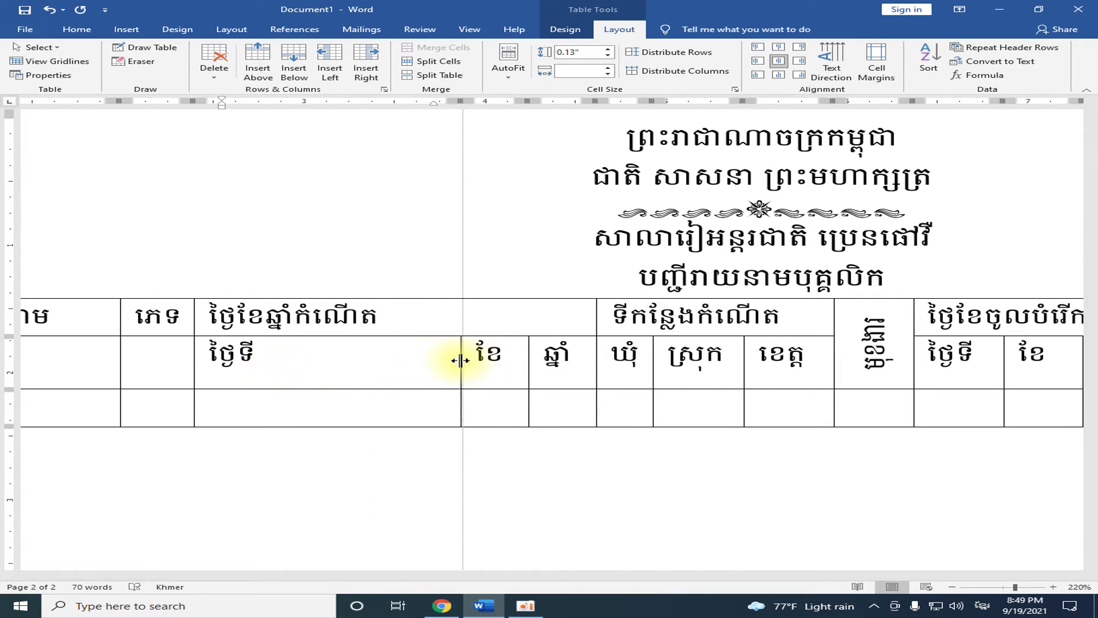
{"action": "left_click_drag", "start_coordinate": [468, 360], "coordinate": [450, 361]}
{"action": "left_click_drag", "start_coordinate": [193, 365], "coordinate": [371, 363]}
{"action": "left_click_drag", "start_coordinate": [120, 355], "coordinate": [292, 366]}
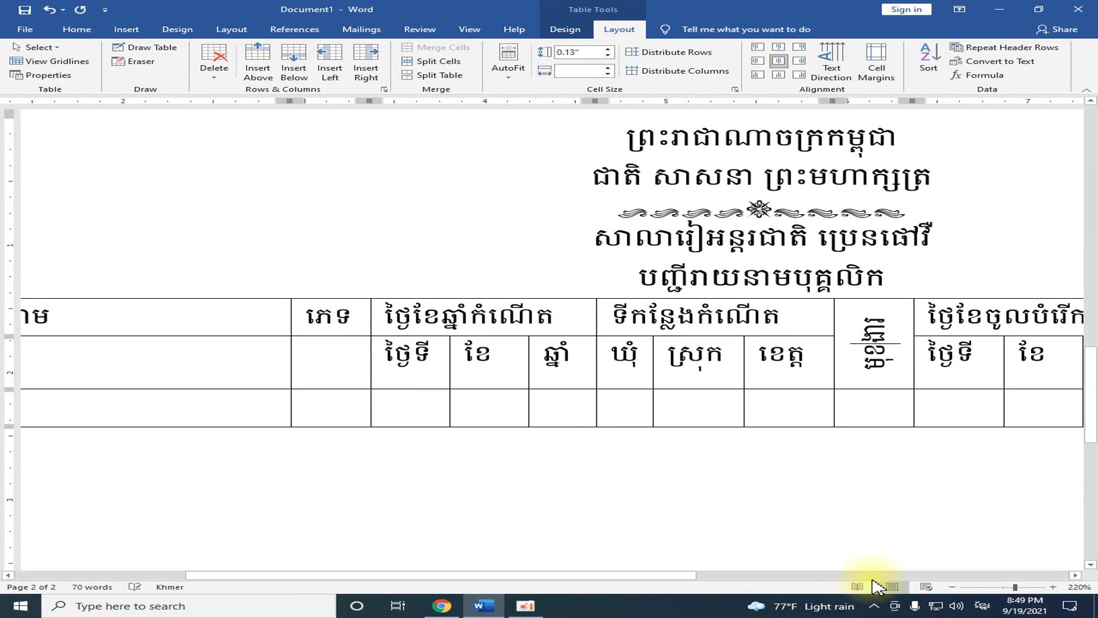
{"action": "left_click_drag", "start_coordinate": [680, 575], "coordinate": [372, 573]}
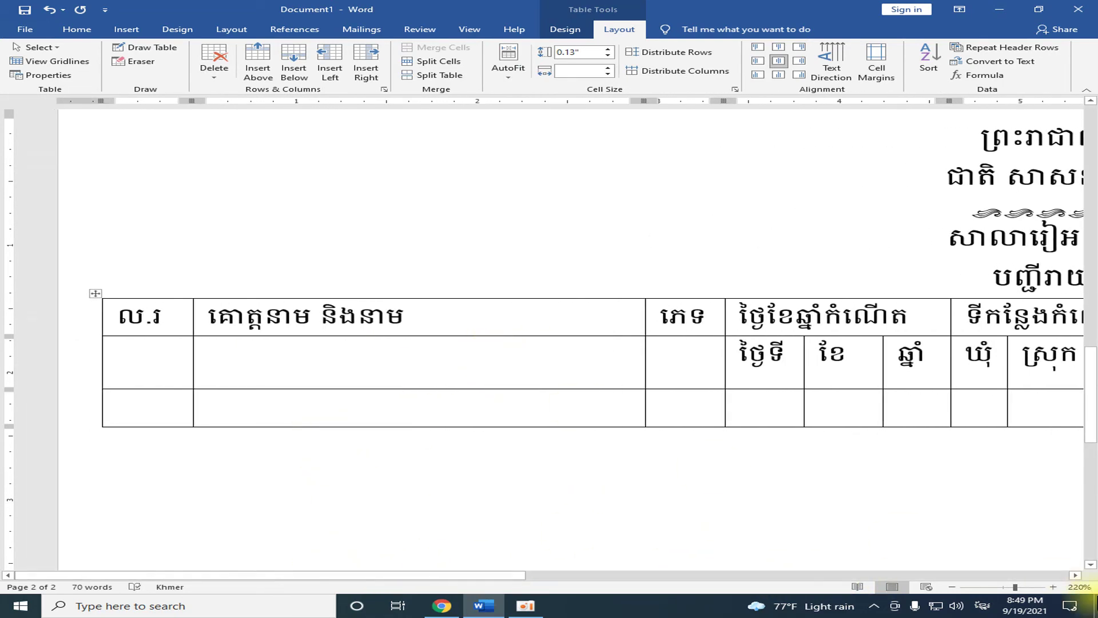
- Centre every label in the table's two header rows horizontally and vertically with Align Center
{"action": "left_click", "coordinate": [996, 586]}
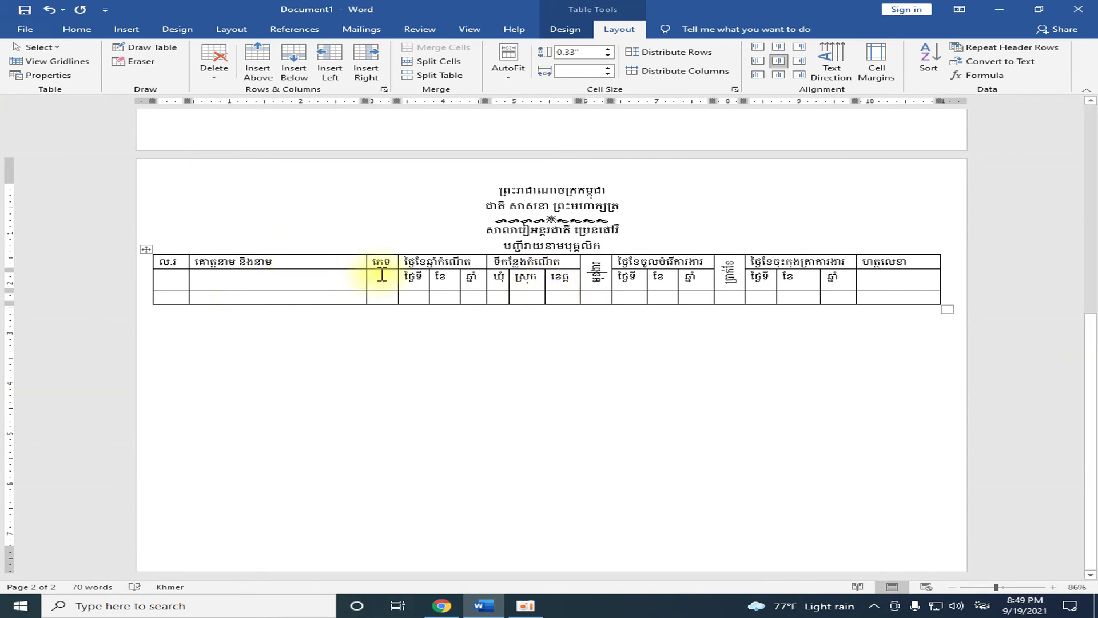
{"action": "left_click_drag", "start_coordinate": [163, 263], "coordinate": [878, 283]}
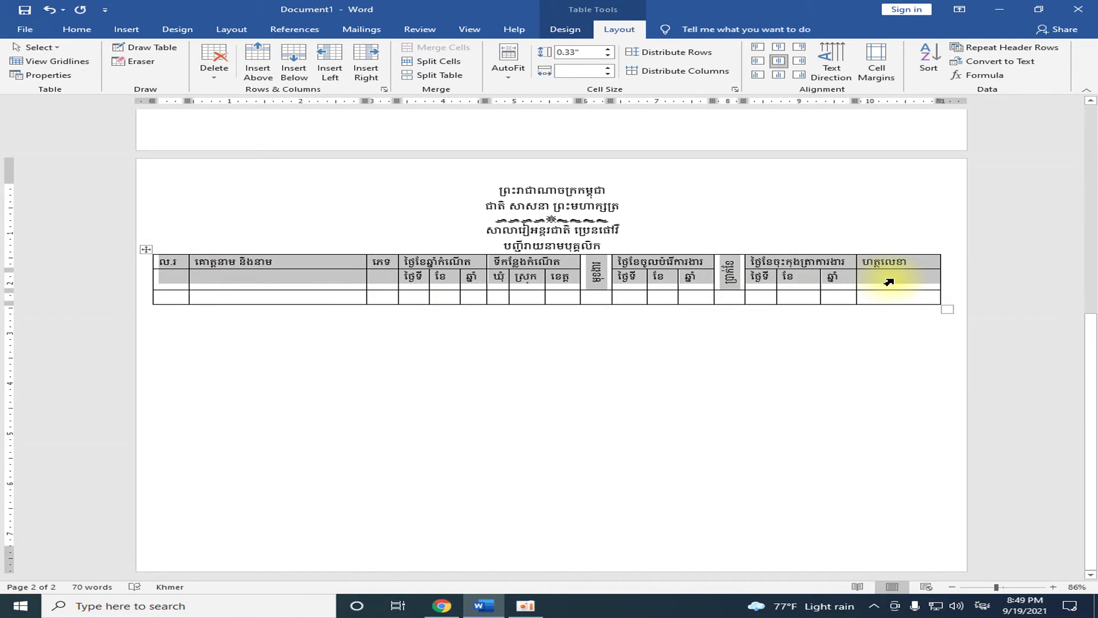
{"action": "left_click", "coordinate": [1053, 587]}
{"action": "left_click", "coordinate": [1053, 587]}
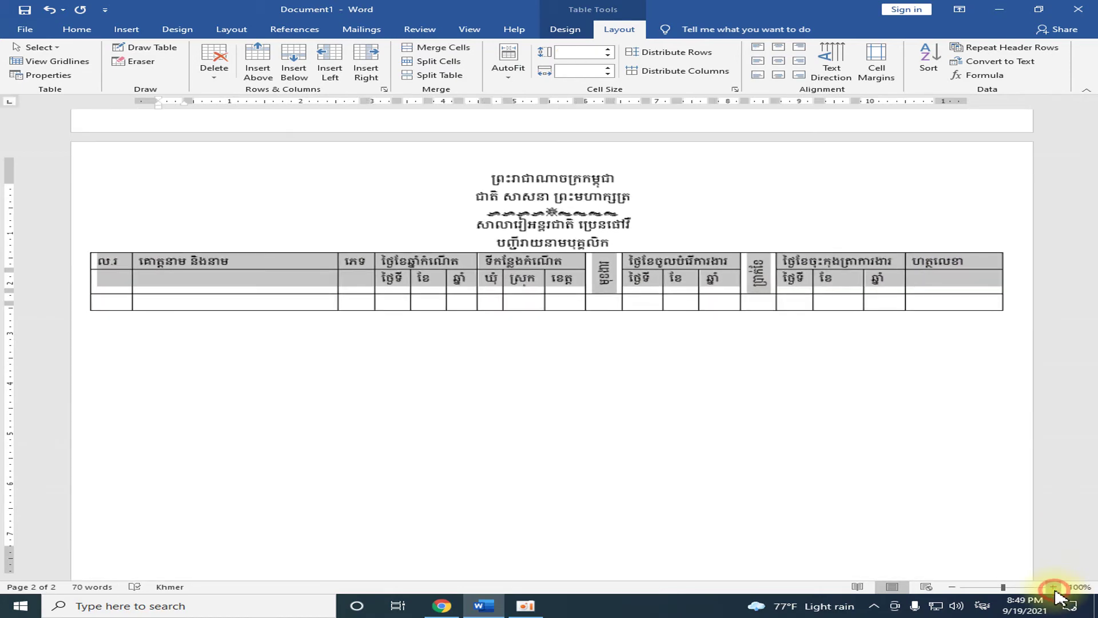
{"action": "left_click", "coordinate": [1052, 587]}
{"action": "left_click", "coordinate": [1052, 587]}
{"action": "left_click", "coordinate": [1053, 587]}
{"action": "left_click", "coordinate": [1053, 586]}
{"action": "left_click", "coordinate": [1053, 587]}
{"action": "left_click", "coordinate": [1052, 587]}
{"action": "left_click", "coordinate": [1052, 587]}
{"action": "left_click", "coordinate": [1052, 587]}
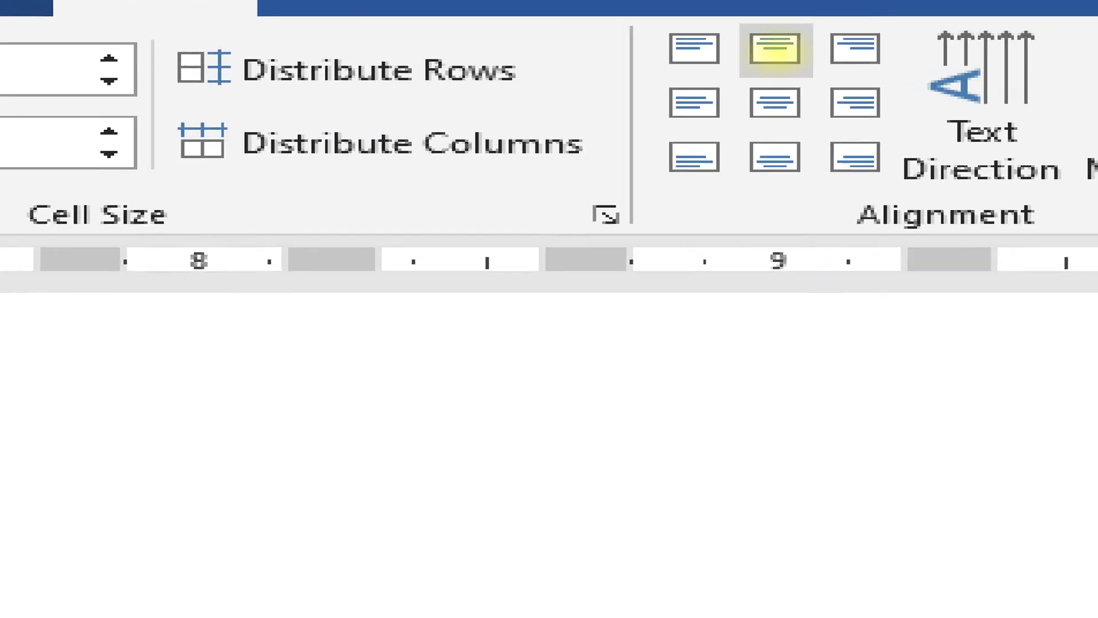
{"action": "left_click", "coordinate": [778, 47]}
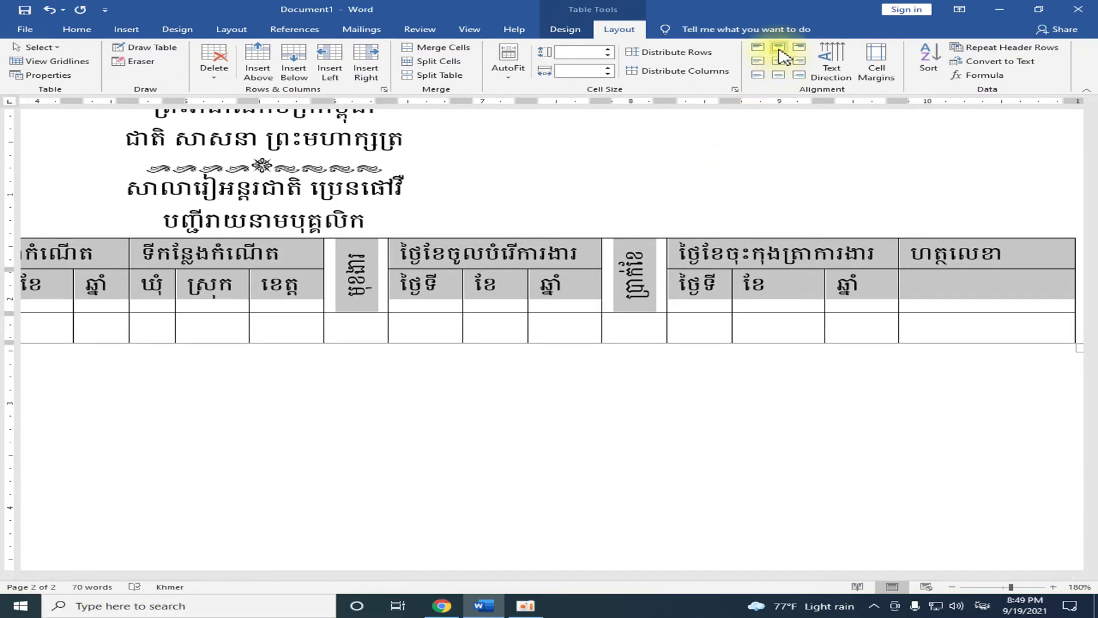
{"action": "left_click", "coordinate": [779, 48]}
{"action": "left_click", "coordinate": [779, 61]}
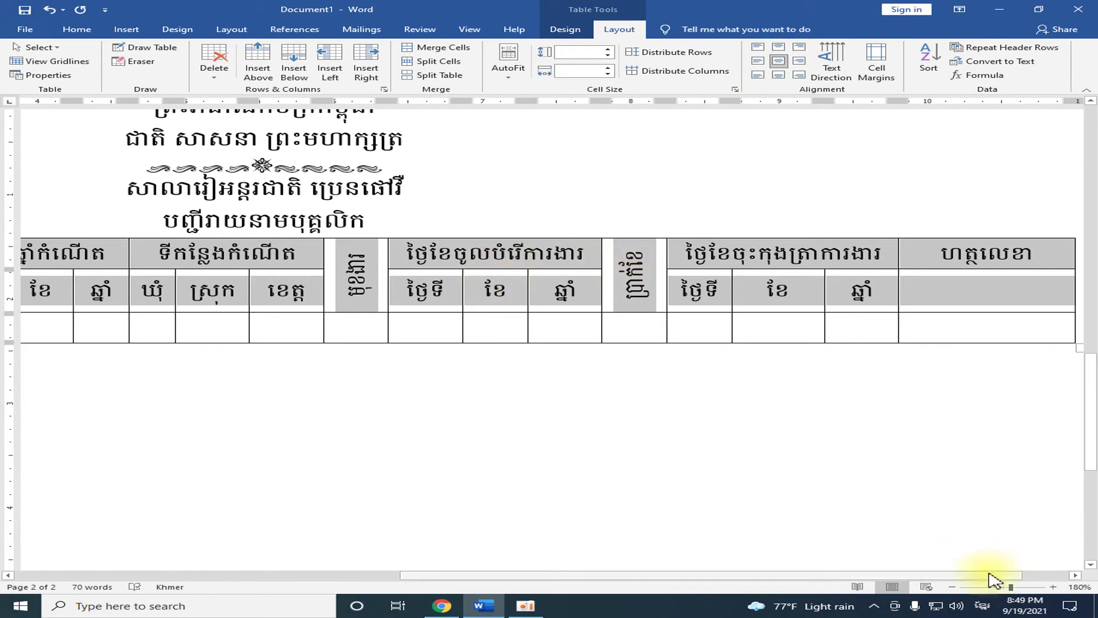
{"action": "left_click", "coordinate": [1002, 586]}
{"action": "left_click", "coordinate": [269, 354]}
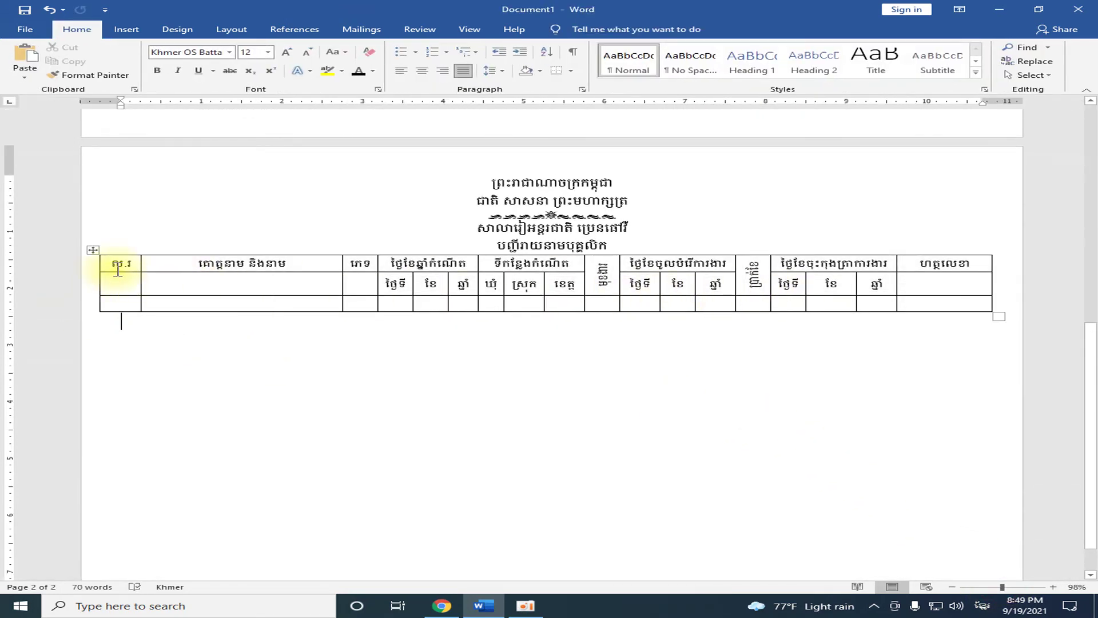
- Scroll to page 2's staff table and zoom in to 200%
{"action": "scroll", "coordinate": [117, 270], "scroll_direction": "up", "scroll_amount": 2}
{"action": "scroll", "coordinate": [216, 289], "scroll_direction": "up", "scroll_amount": 2}
{"action": "scroll", "coordinate": [241, 302], "scroll_direction": "up", "scroll_amount": 4}
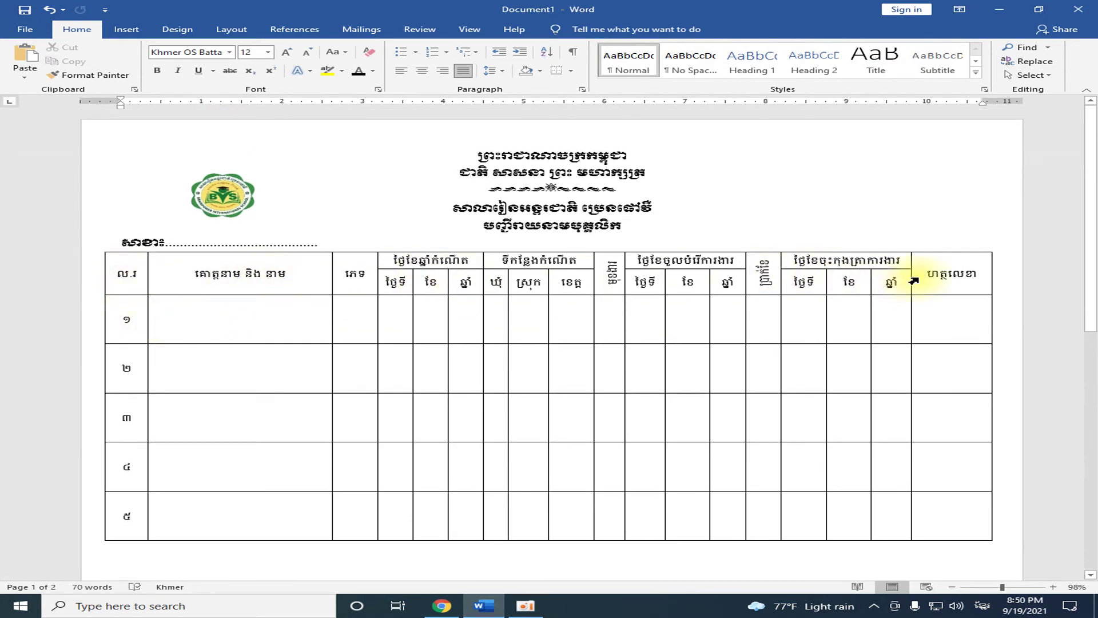
{"action": "scroll", "coordinate": [344, 280], "scroll_direction": "down", "scroll_amount": 2}
{"action": "scroll", "coordinate": [367, 307], "scroll_direction": "down", "scroll_amount": 3}
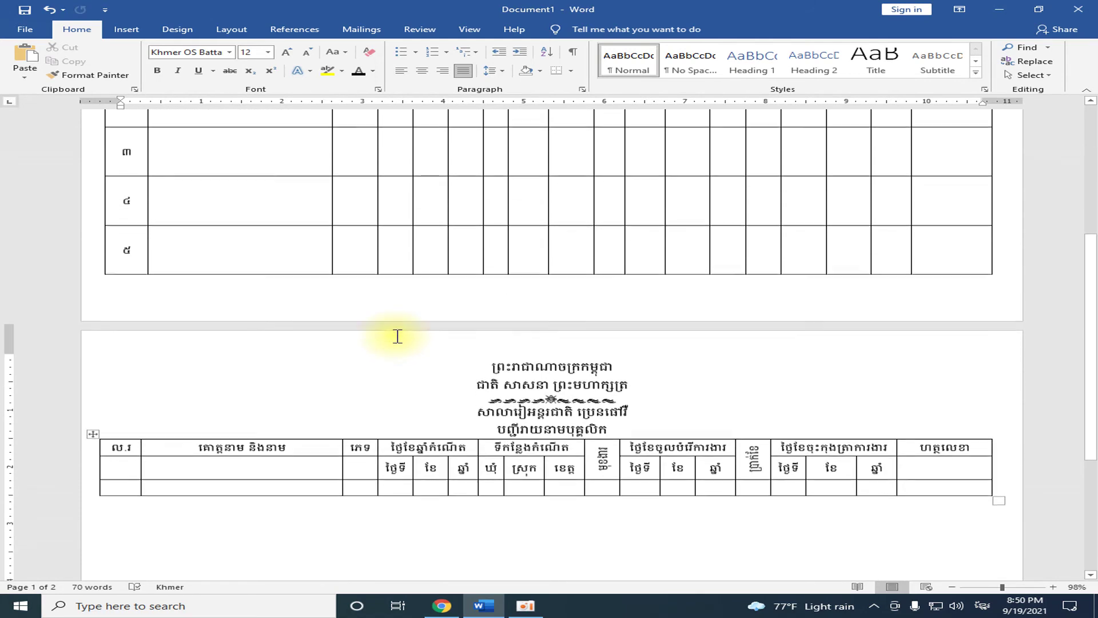
{"action": "scroll", "coordinate": [394, 336], "scroll_direction": "down", "scroll_amount": 4}
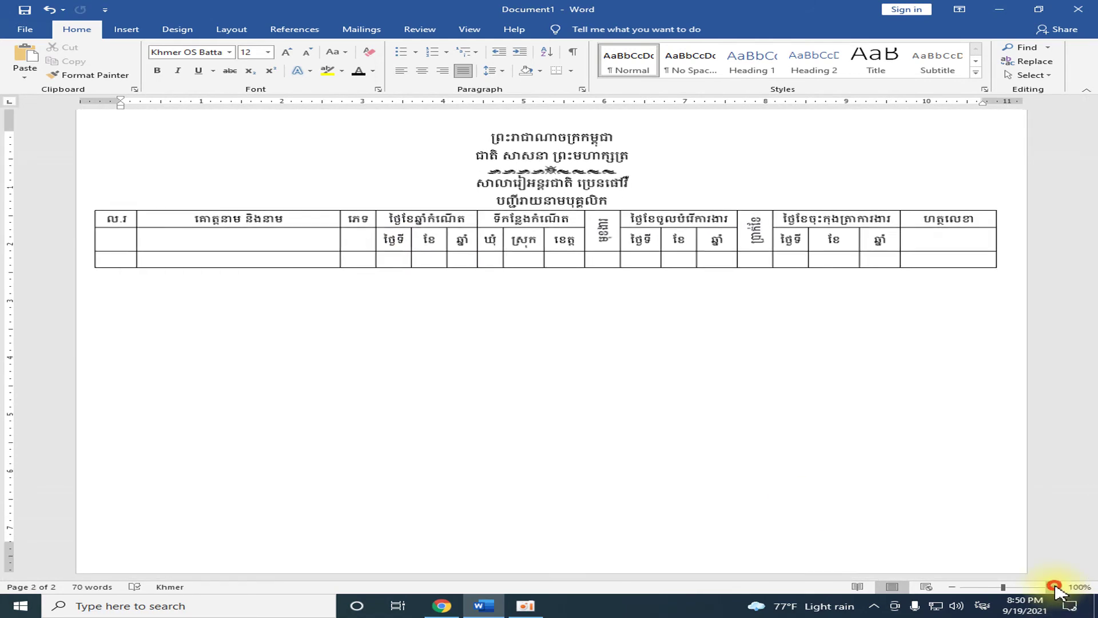
{"action": "left_click", "coordinate": [1054, 587]}
{"action": "left_click", "coordinate": [1054, 588]}
{"action": "left_click", "coordinate": [1054, 587]}
{"action": "left_click", "coordinate": [1053, 587]}
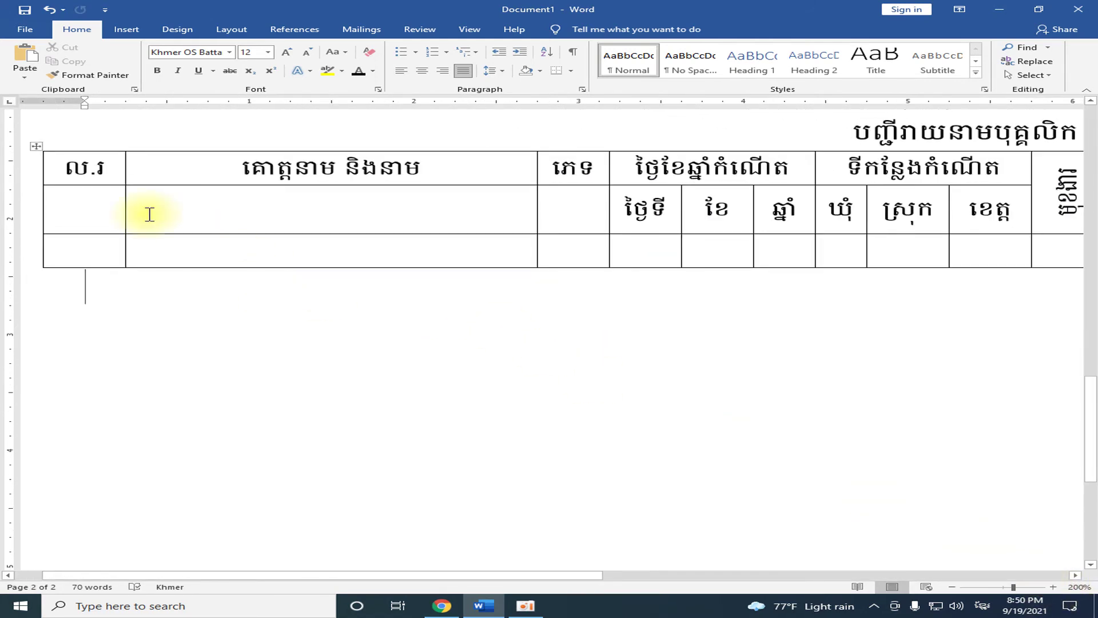
- Merge the ល.រ and គោត្តនាម និងនាម header cells with the empty cells beneath them
{"action": "left_click_drag", "start_coordinate": [82, 171], "coordinate": [79, 213]}
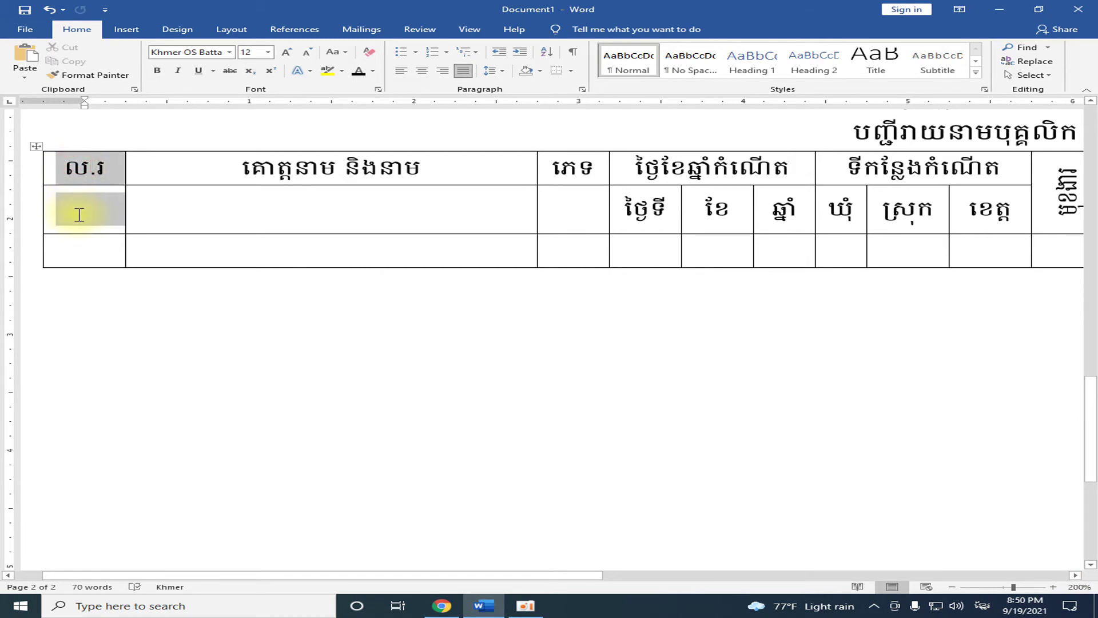
{"action": "left_click", "coordinate": [629, 33]}
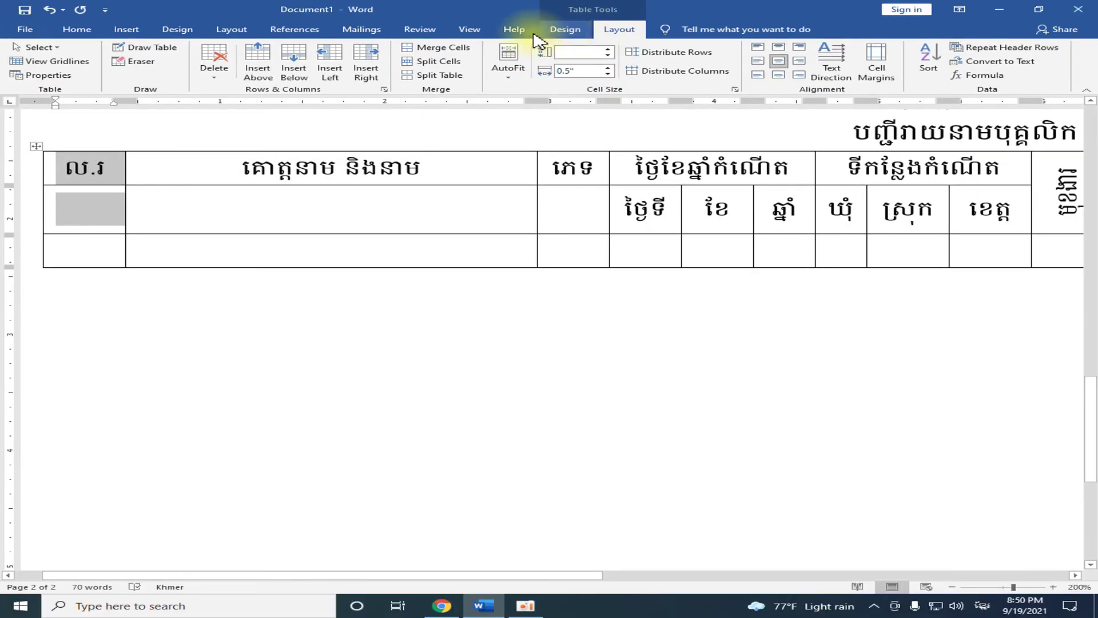
{"action": "left_click", "coordinate": [420, 49]}
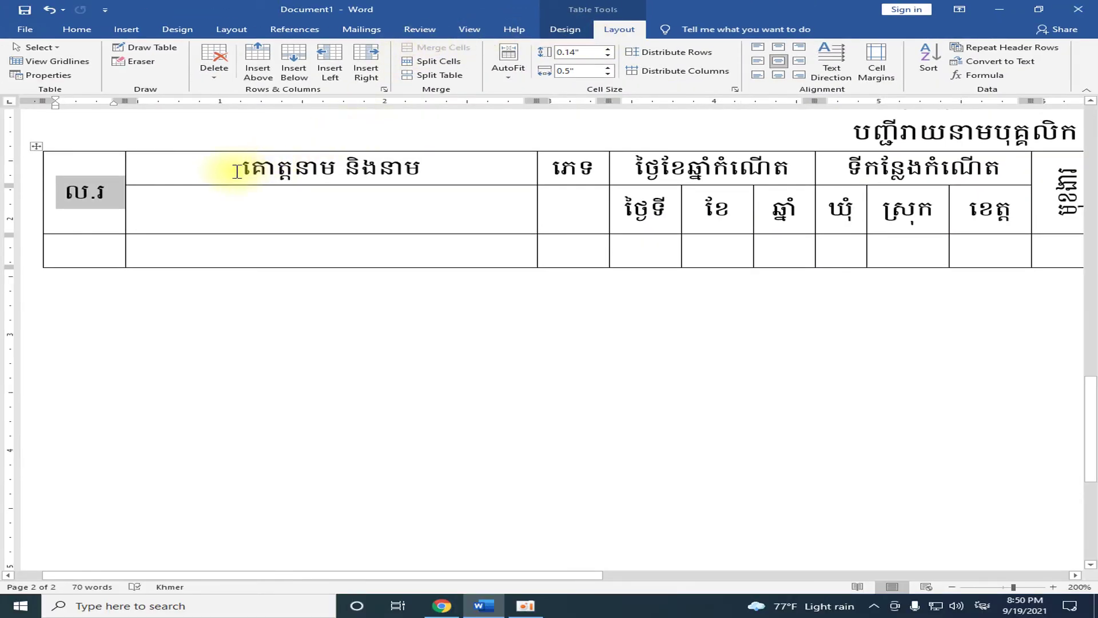
{"action": "left_click_drag", "start_coordinate": [227, 167], "coordinate": [258, 207]}
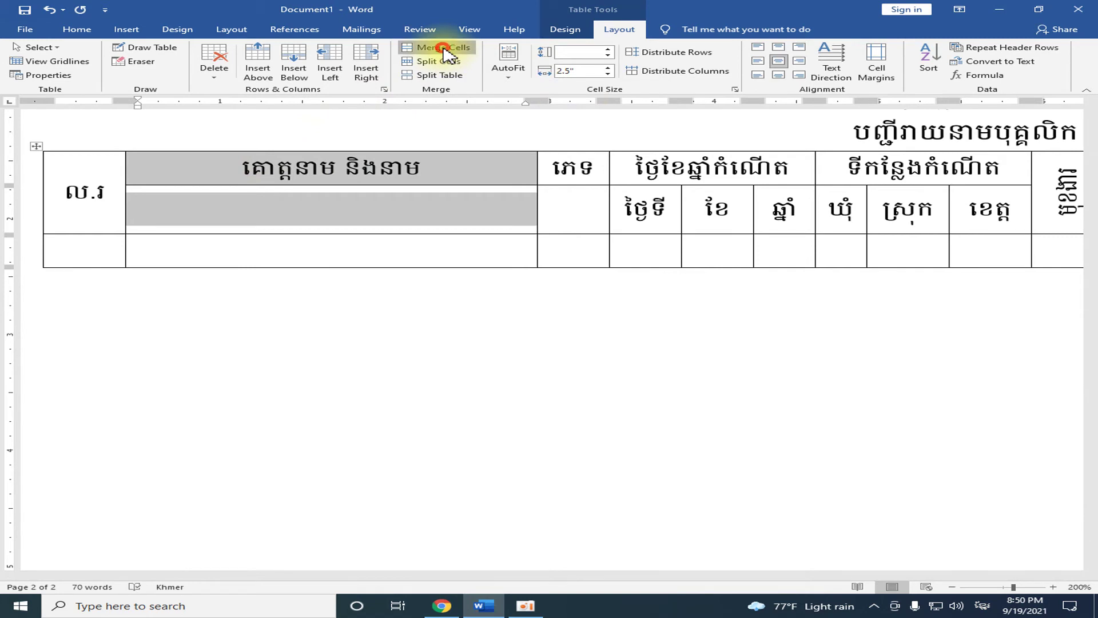
{"action": "left_click", "coordinate": [438, 48]}
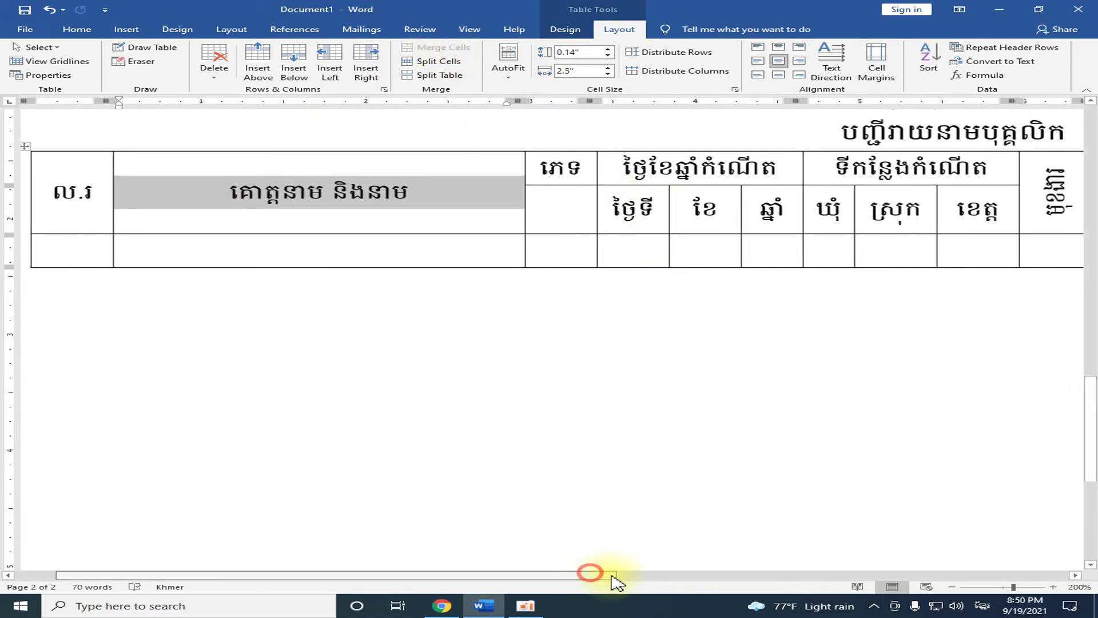
{"action": "left_click_drag", "start_coordinate": [606, 575], "coordinate": [776, 575]}
- Merge the ភេទ and ហត្ថលេខា header cells with the empty cells beneath them
{"action": "left_click_drag", "start_coordinate": [238, 166], "coordinate": [240, 213]}
{"action": "left_click", "coordinate": [437, 51]}
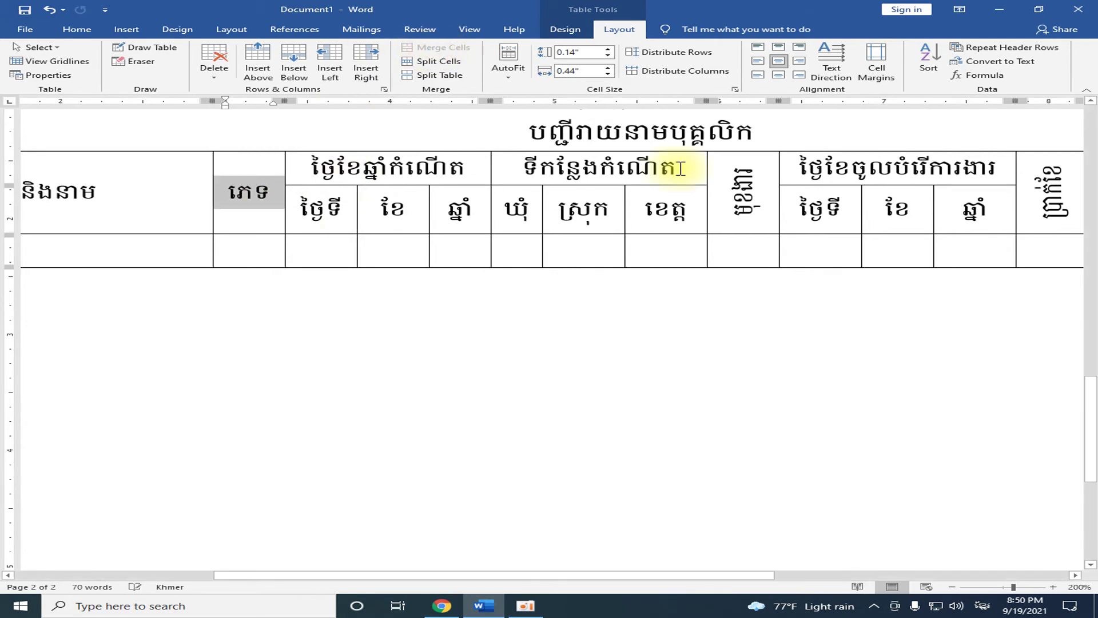
{"action": "left_click_drag", "start_coordinate": [744, 575], "coordinate": [1053, 577]}
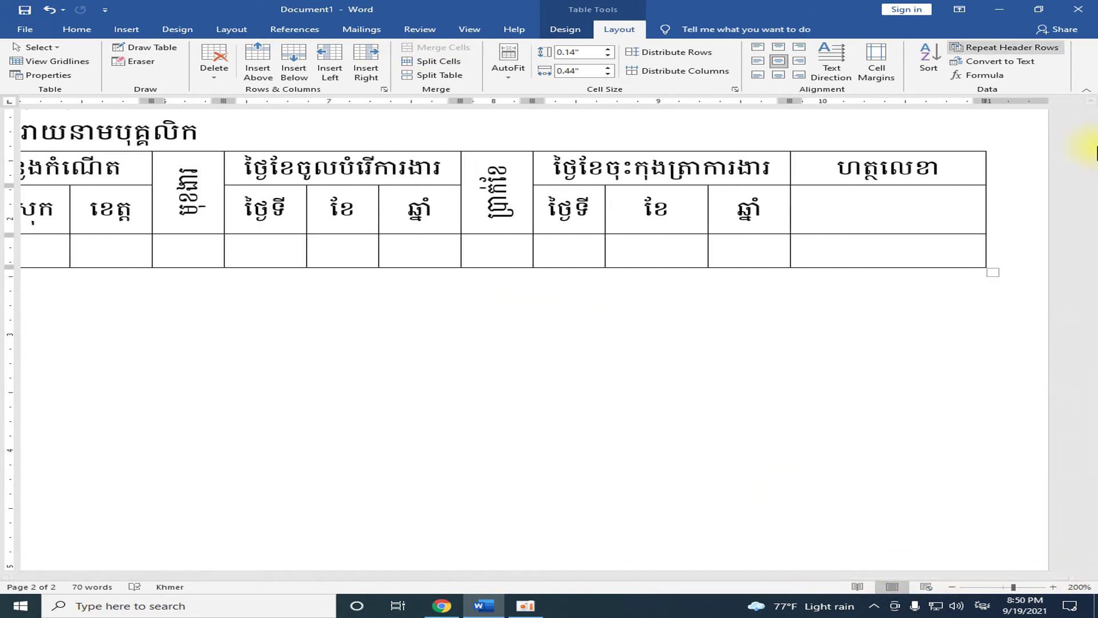
{"action": "left_click_drag", "start_coordinate": [845, 167], "coordinate": [869, 213]}
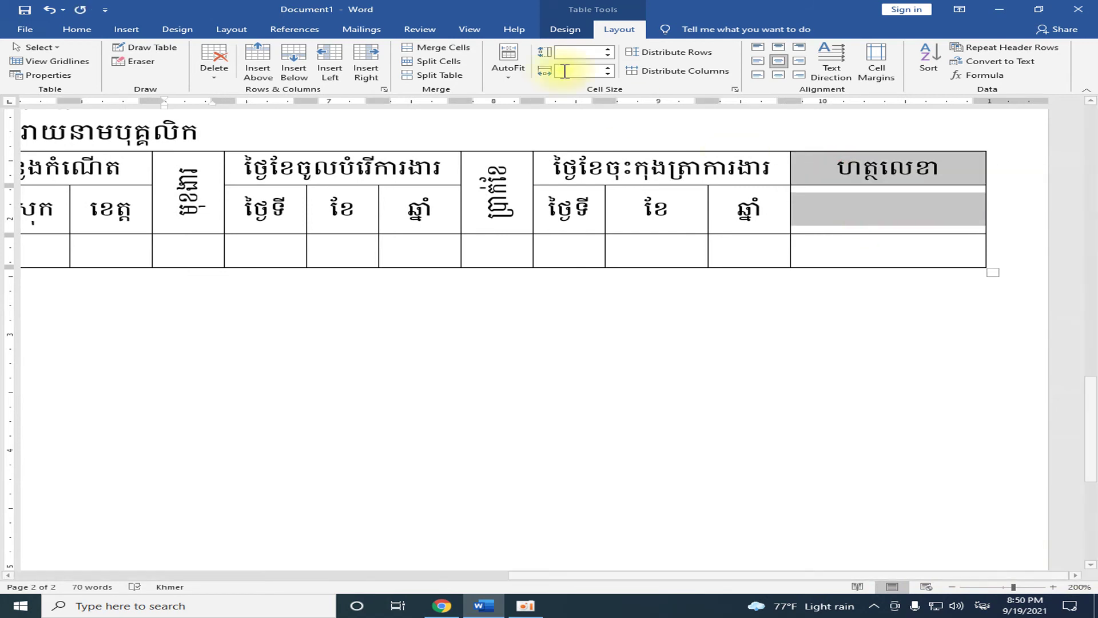
{"action": "left_click", "coordinate": [423, 47]}
{"action": "left_click", "coordinate": [785, 332]}
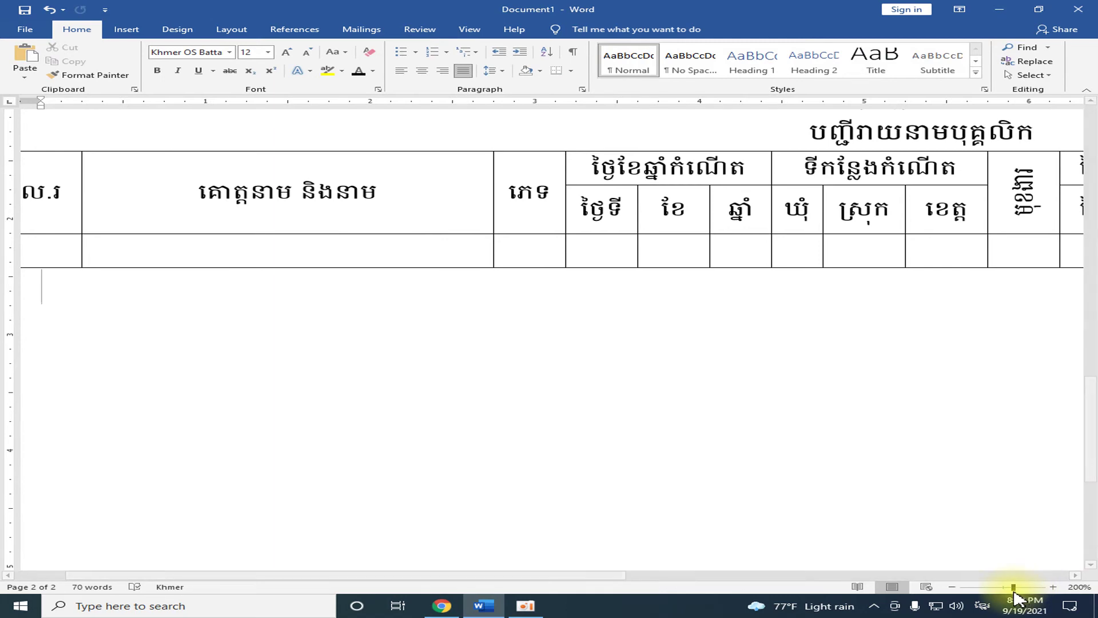
- Zoom out to about 98% and compare page 1's five-row table with page 2's table
{"action": "left_click_drag", "start_coordinate": [1012, 587], "coordinate": [1001, 587]}
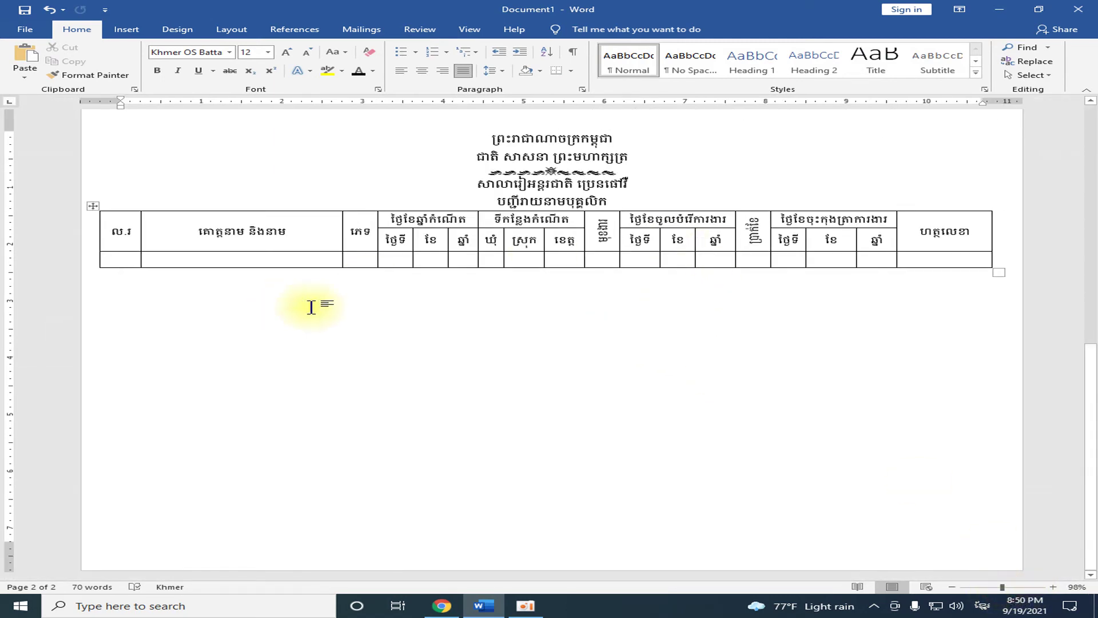
{"action": "scroll", "coordinate": [468, 324], "scroll_direction": "up", "scroll_amount": 1}
{"action": "scroll", "coordinate": [241, 290], "scroll_direction": "up", "scroll_amount": 2}
{"action": "scroll", "coordinate": [388, 289], "scroll_direction": "up", "scroll_amount": 2}
{"action": "scroll", "coordinate": [365, 274], "scroll_direction": "up", "scroll_amount": 1}
{"action": "left_click", "coordinate": [163, 237]}
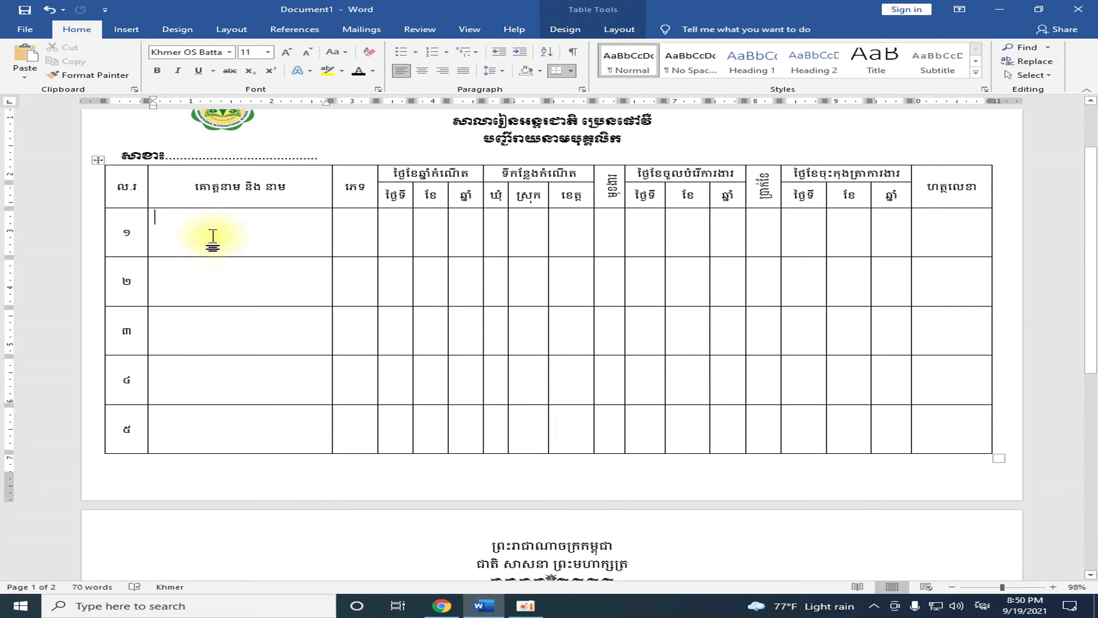
{"action": "scroll", "coordinate": [252, 314], "scroll_direction": "down", "scroll_amount": 3}
{"action": "scroll", "coordinate": [255, 351], "scroll_direction": "down", "scroll_amount": 4}
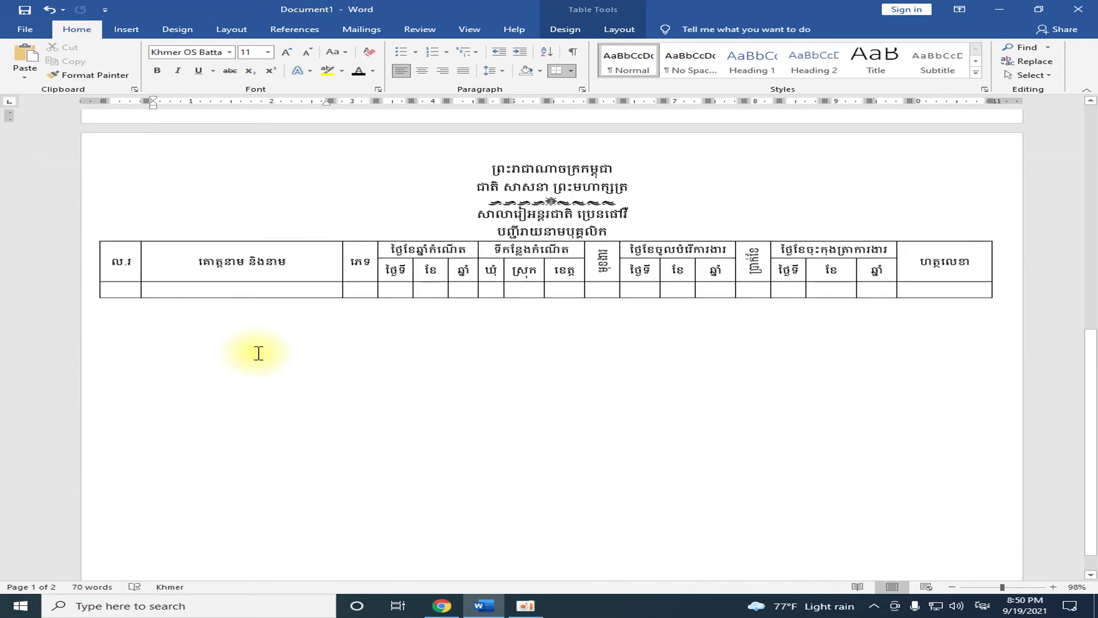
{"action": "left_click", "coordinate": [190, 288]}
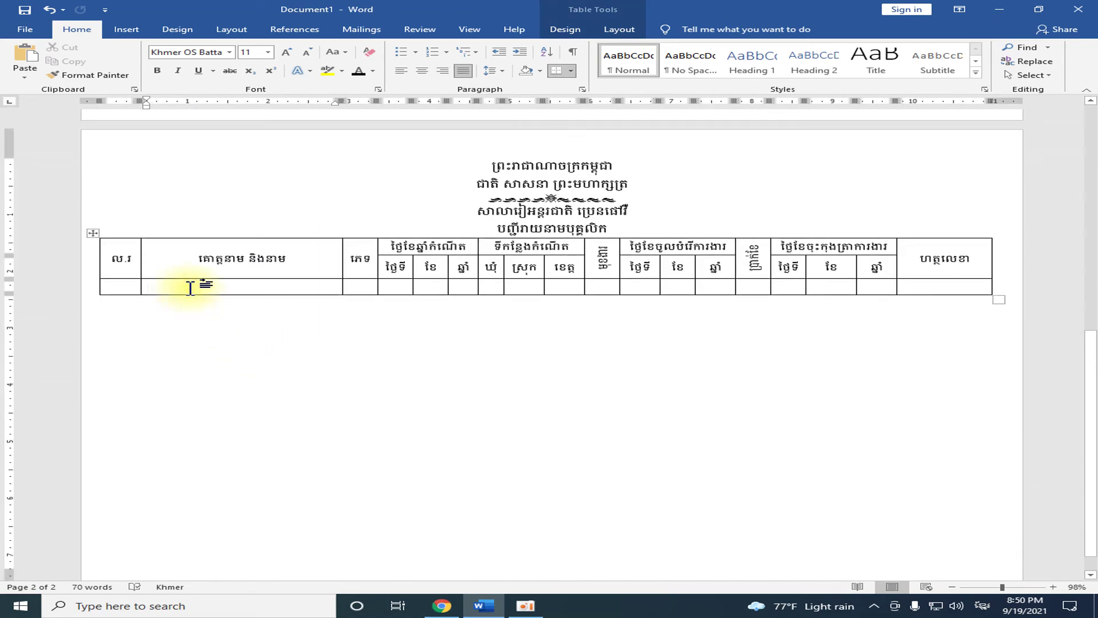
- Recheck page 1's table, then bring up the Table Tools Layout options
{"action": "scroll", "coordinate": [233, 275], "scroll_direction": "up", "scroll_amount": 1}
{"action": "scroll", "coordinate": [233, 277], "scroll_direction": "up", "scroll_amount": 2}
{"action": "scroll", "coordinate": [216, 269], "scroll_direction": "up", "scroll_amount": 3}
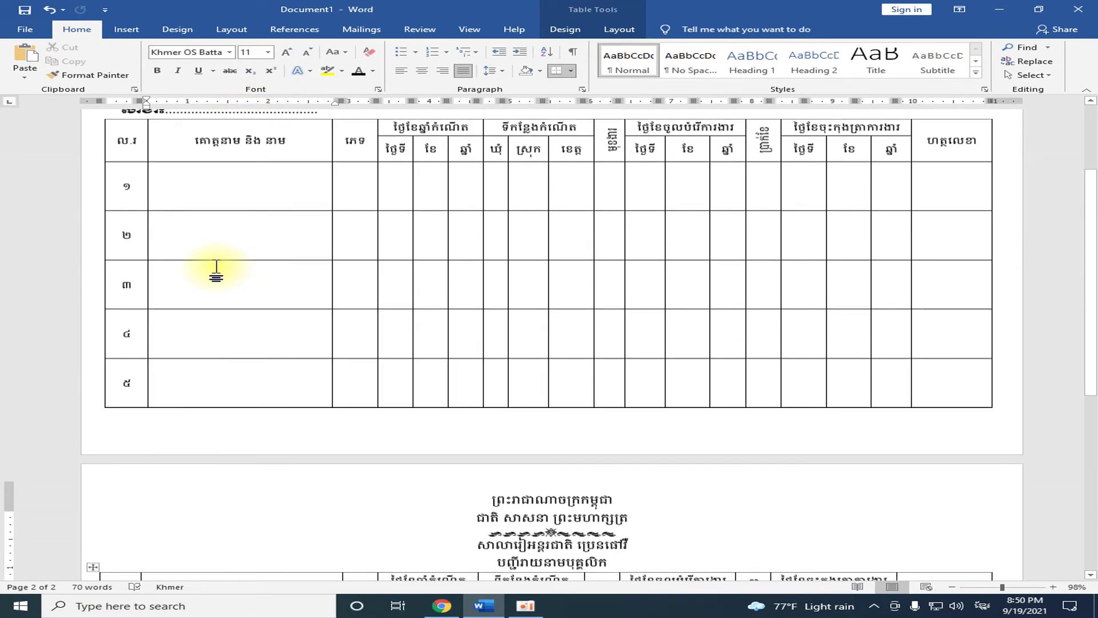
{"action": "scroll", "coordinate": [138, 207], "scroll_direction": "up", "scroll_amount": 1}
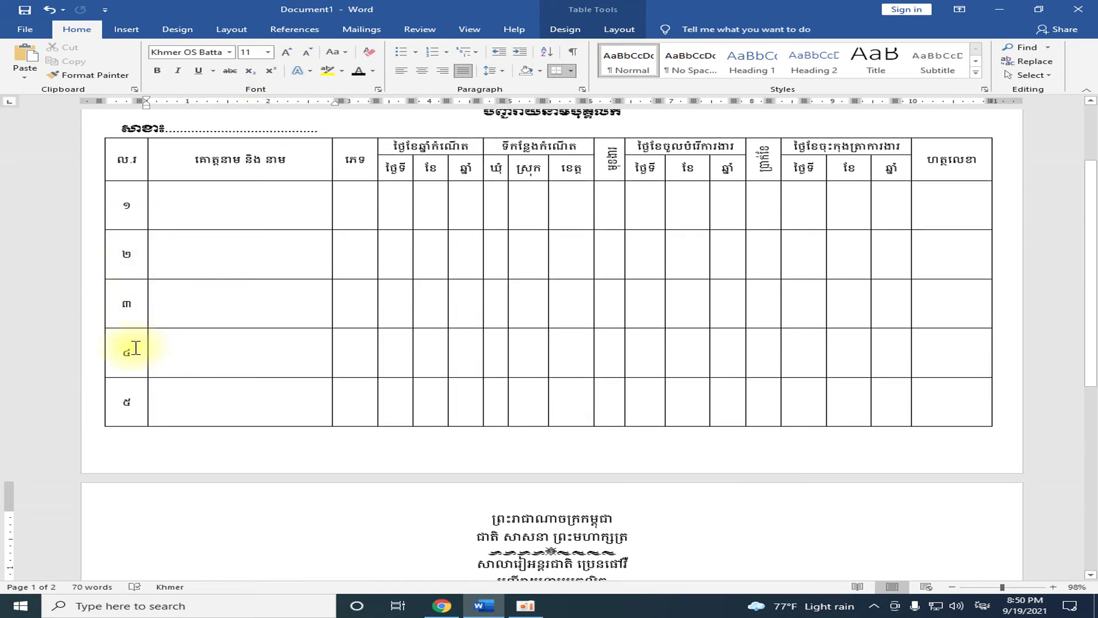
{"action": "scroll", "coordinate": [212, 400], "scroll_direction": "down", "scroll_amount": 6}
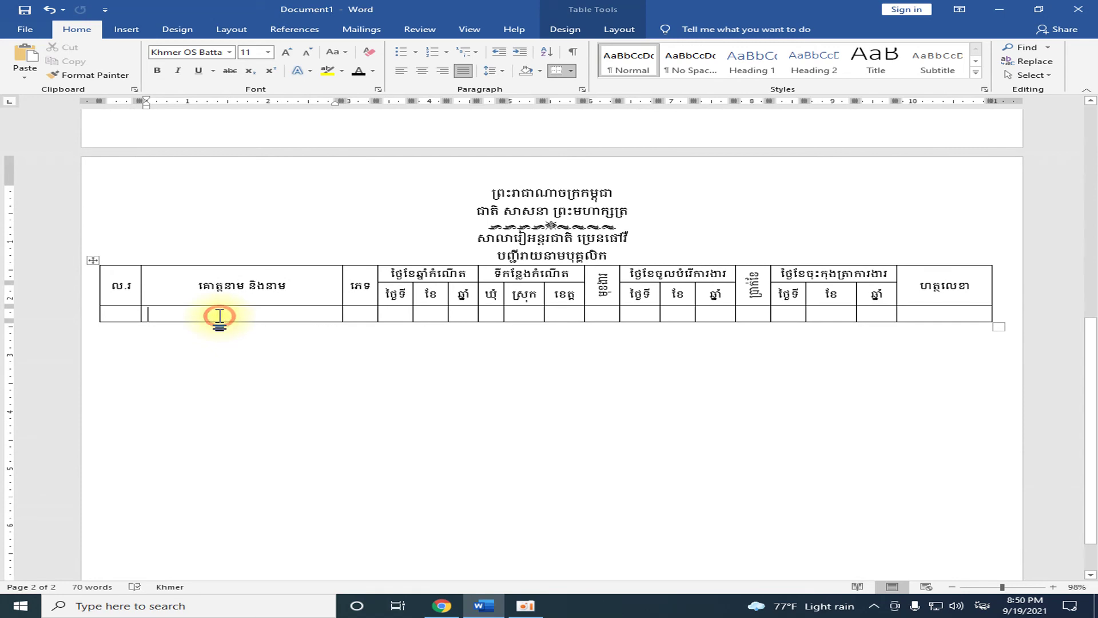
{"action": "left_click", "coordinate": [626, 31]}
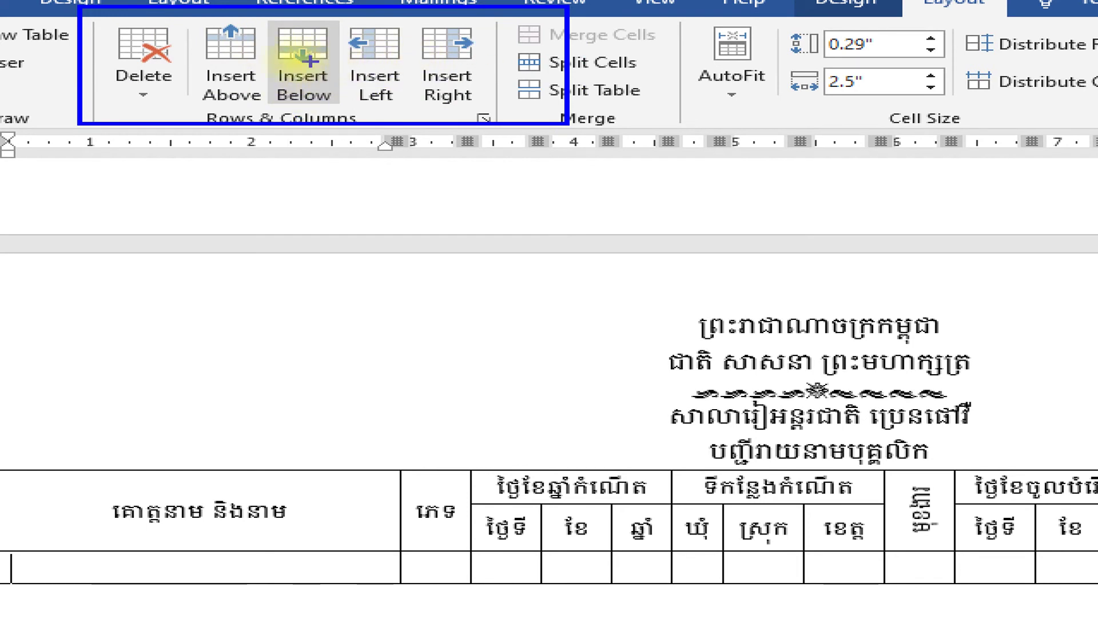
- Insert four new rows below the last row of page 2's table
{"action": "left_click_drag", "start_coordinate": [263, 21], "coordinate": [343, 120]}
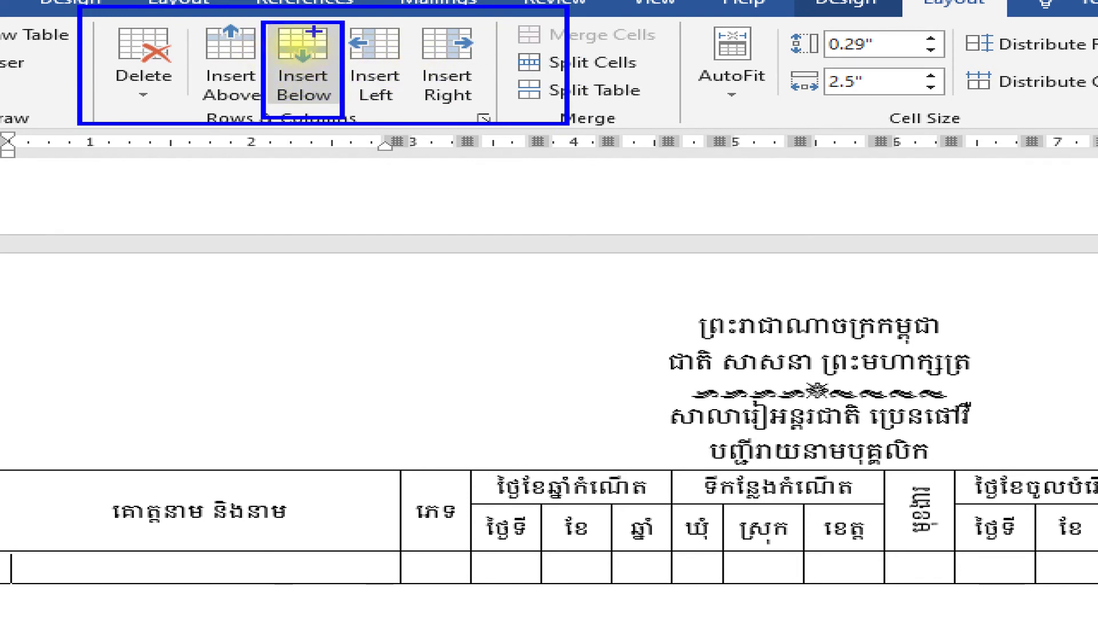
{"action": "left_click_drag", "start_coordinate": [292, 46], "coordinate": [342, 24]}
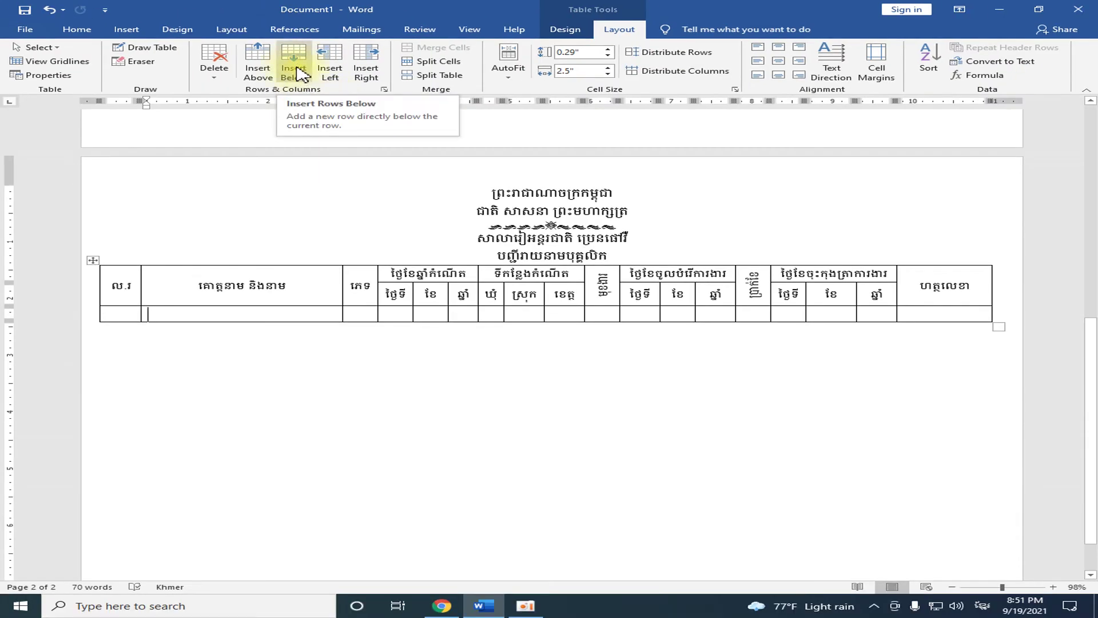
{"action": "left_click", "coordinate": [298, 73]}
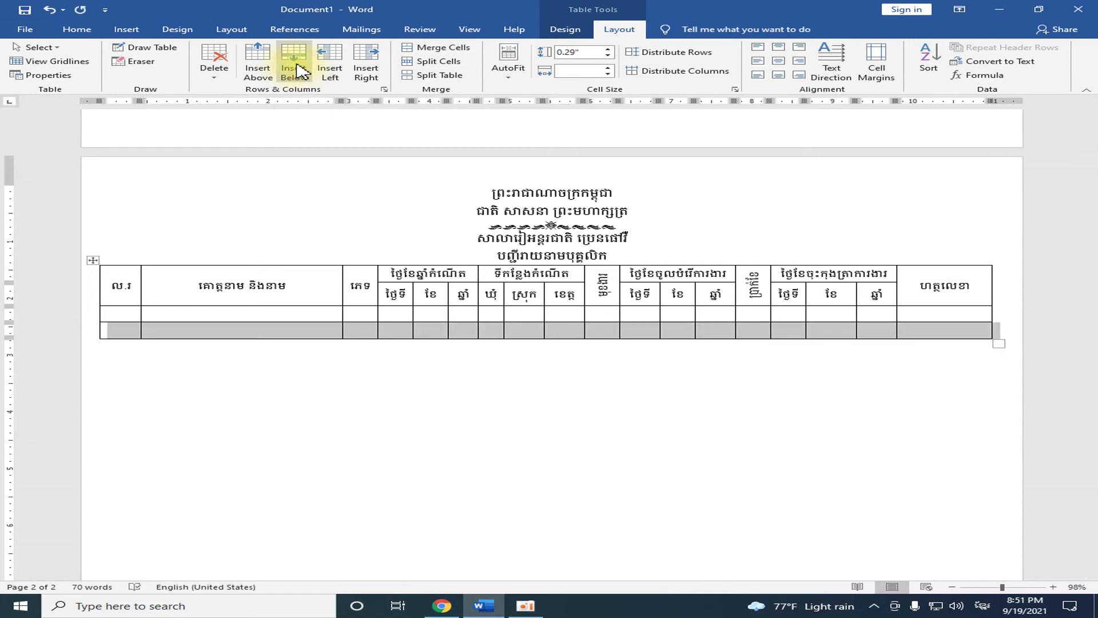
{"action": "left_click", "coordinate": [298, 73]}
{"action": "left_click", "coordinate": [298, 72]}
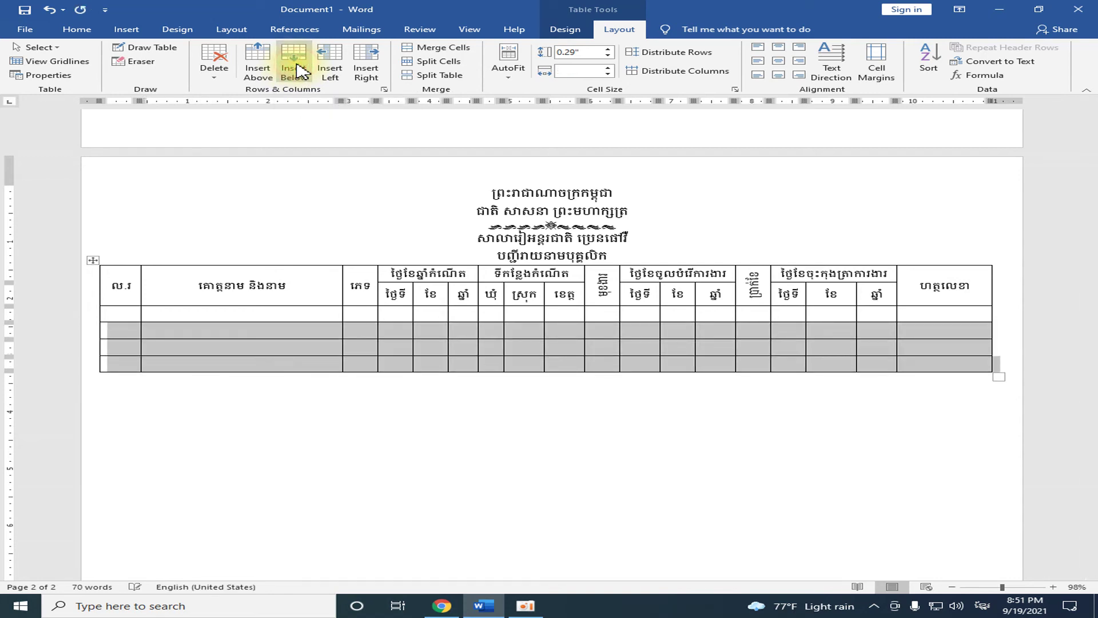
{"action": "left_click", "coordinate": [298, 73]}
- Deselect the new rows and compare them against page 1's first data row
{"action": "left_click", "coordinate": [276, 313]}
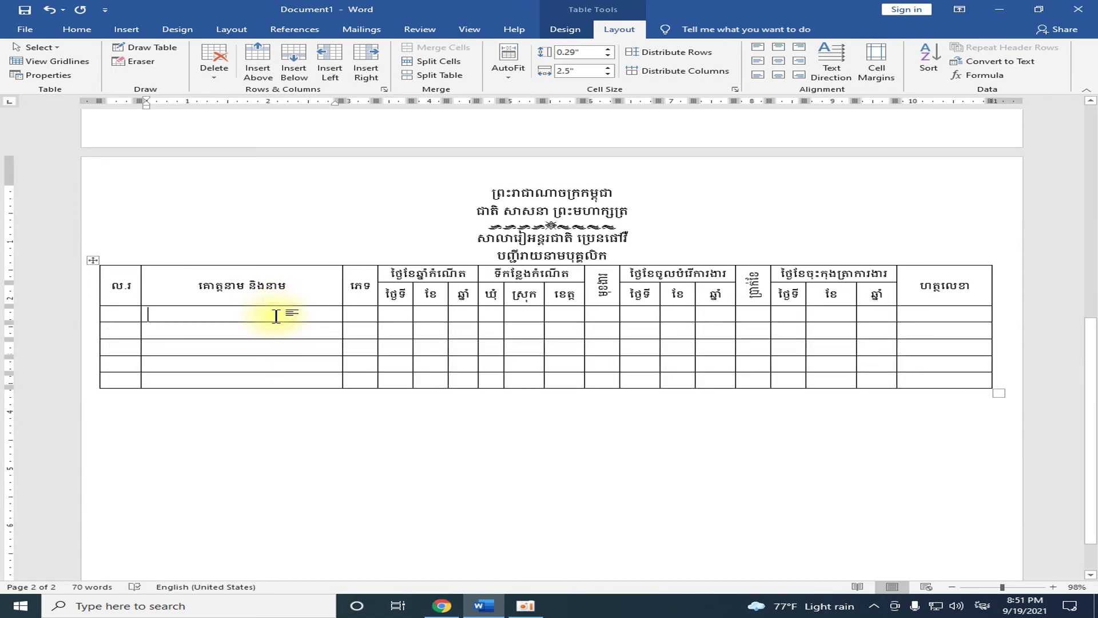
{"action": "scroll", "coordinate": [289, 311], "scroll_direction": "up", "scroll_amount": 3}
{"action": "scroll", "coordinate": [299, 307], "scroll_direction": "up", "scroll_amount": 3}
{"action": "scroll", "coordinate": [242, 239], "scroll_direction": "up", "scroll_amount": 3}
{"action": "left_click", "coordinate": [169, 251]}
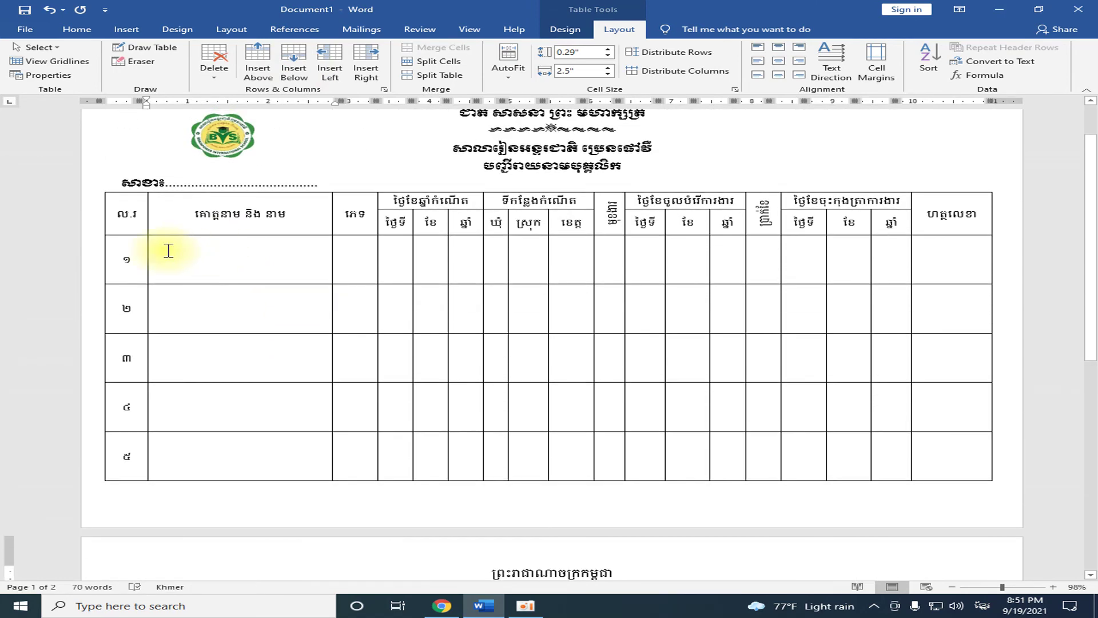
{"action": "scroll", "coordinate": [224, 251], "scroll_direction": "down", "scroll_amount": 3}
{"action": "scroll", "coordinate": [211, 299], "scroll_direction": "down", "scroll_amount": 3}
{"action": "scroll", "coordinate": [218, 321], "scroll_direction": "down", "scroll_amount": 4}
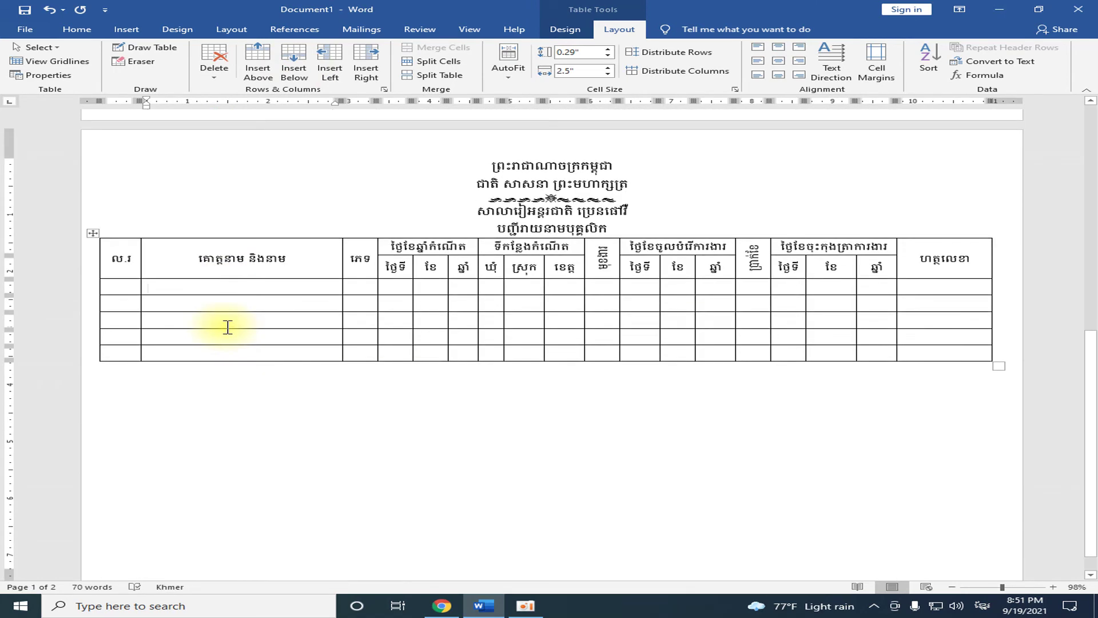
{"action": "scroll", "coordinate": [223, 326], "scroll_direction": "down", "scroll_amount": 1}
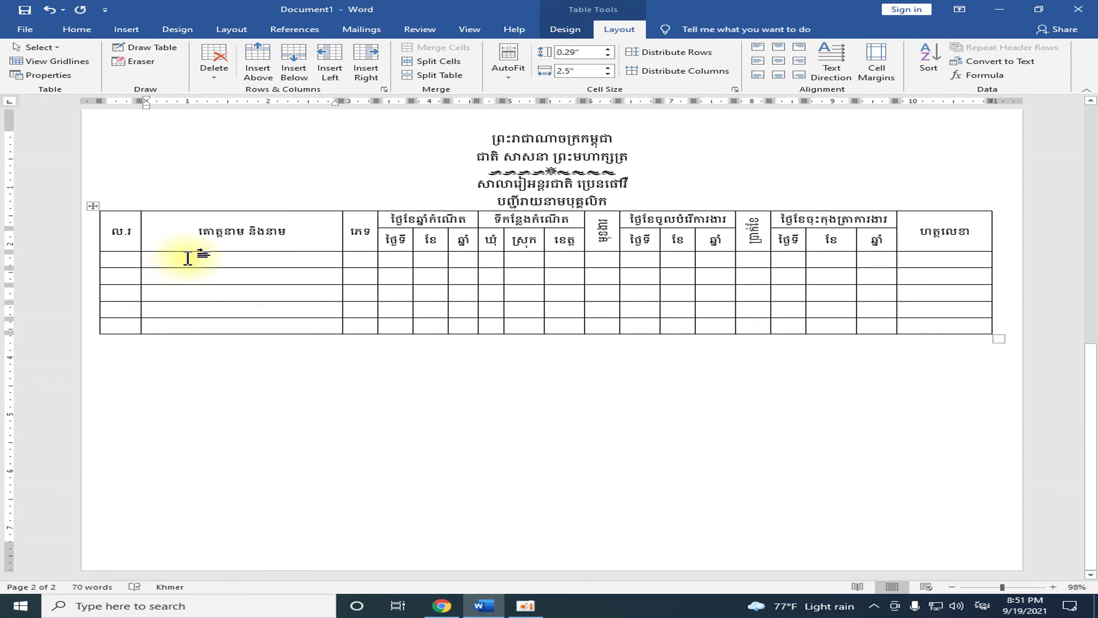
- Heighten page 2's five data rows to 0.87" by adding blank lines in their name cells
{"action": "key", "text": "Return"}
{"action": "key", "text": "Return"}
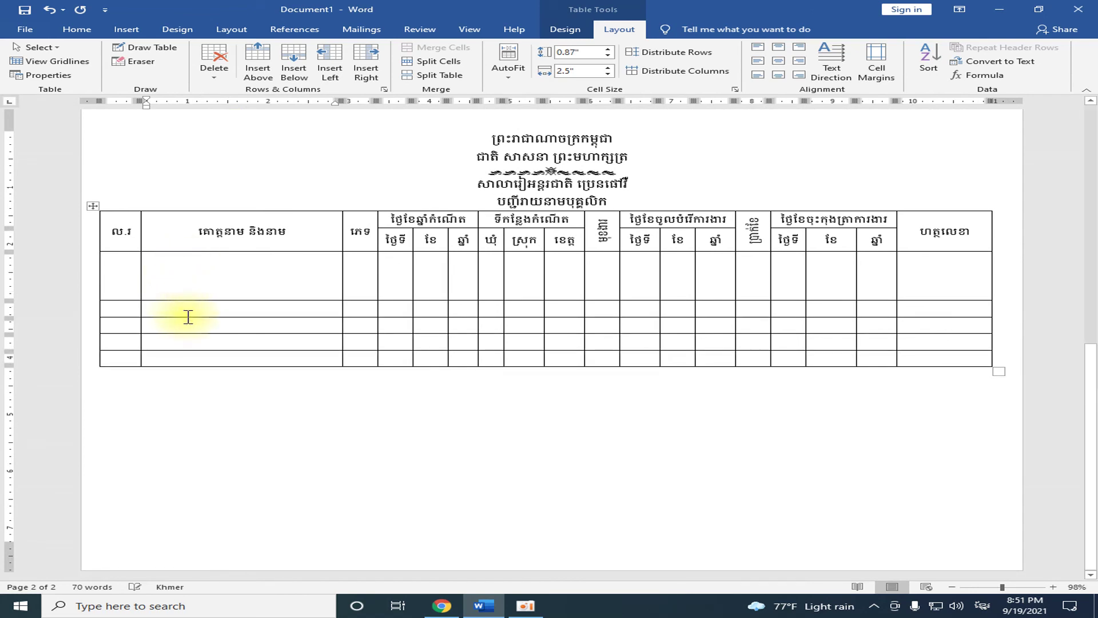
{"action": "left_click", "coordinate": [185, 310]}
{"action": "key", "text": "Return"}
{"action": "key", "text": "Return"}
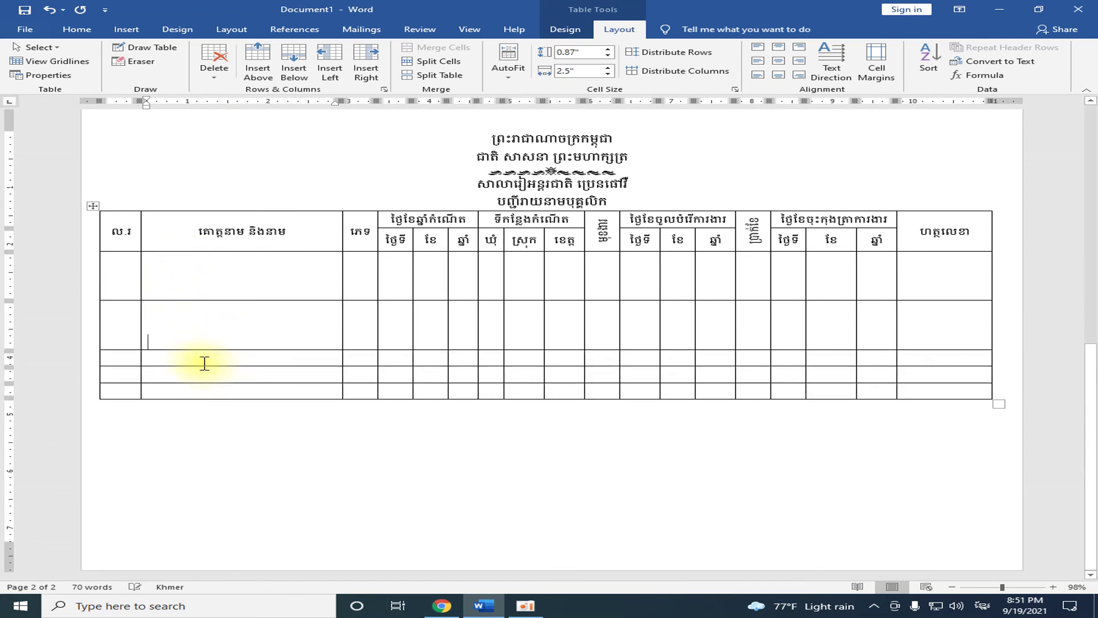
{"action": "key", "text": "Return"}
{"action": "key", "text": "Return"}
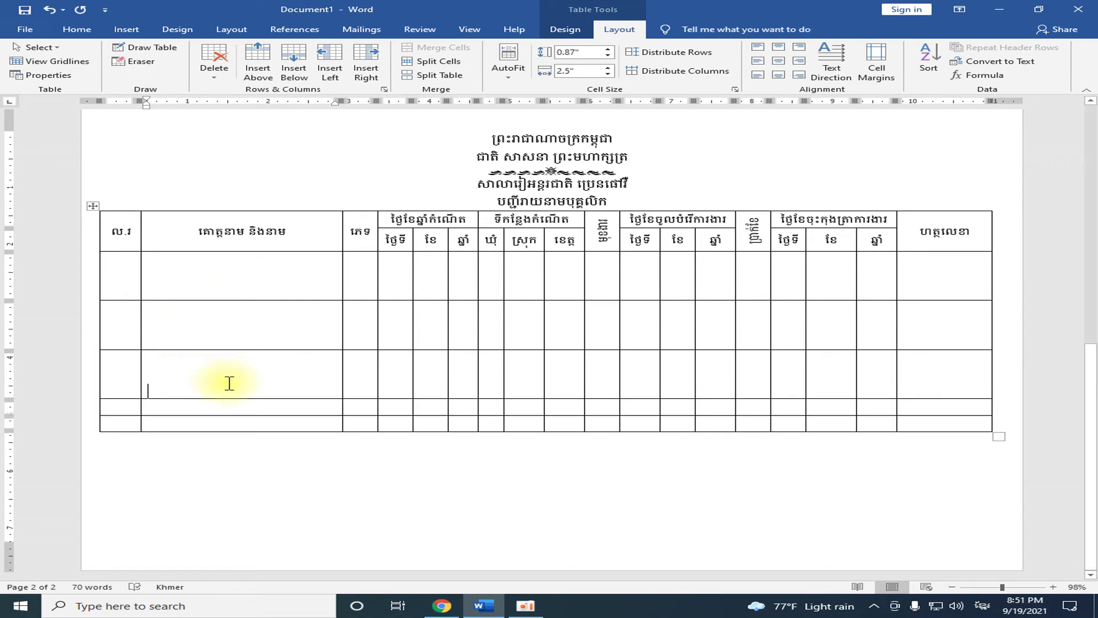
{"action": "key", "text": "Return"}
{"action": "key", "text": "Return"}
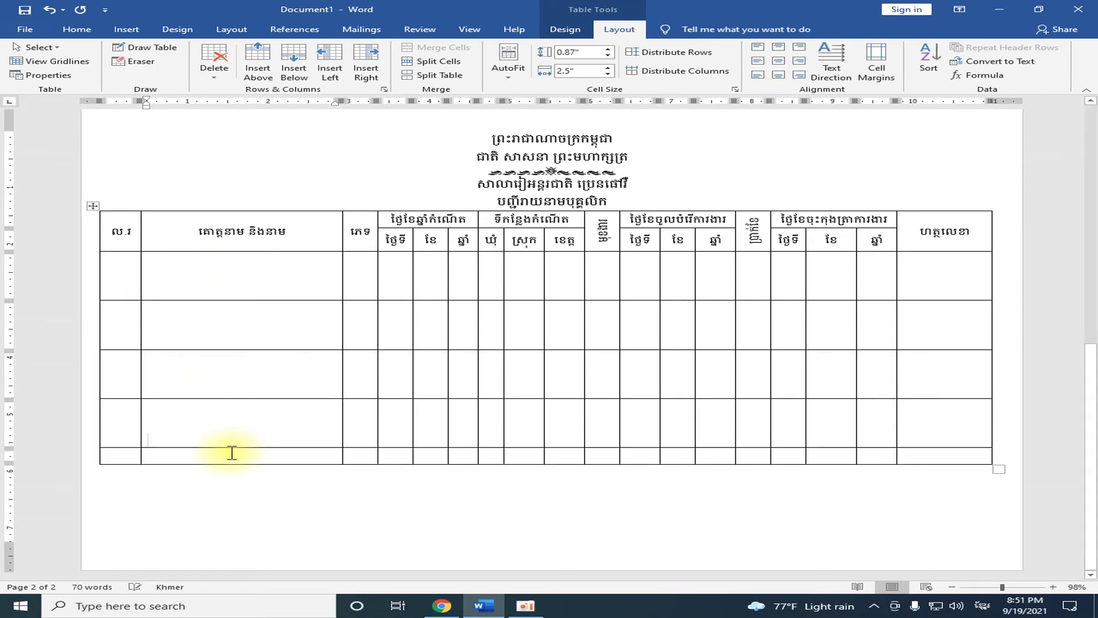
{"action": "left_click", "coordinate": [235, 458]}
{"action": "key", "text": "Return"}
{"action": "key", "text": "Return"}
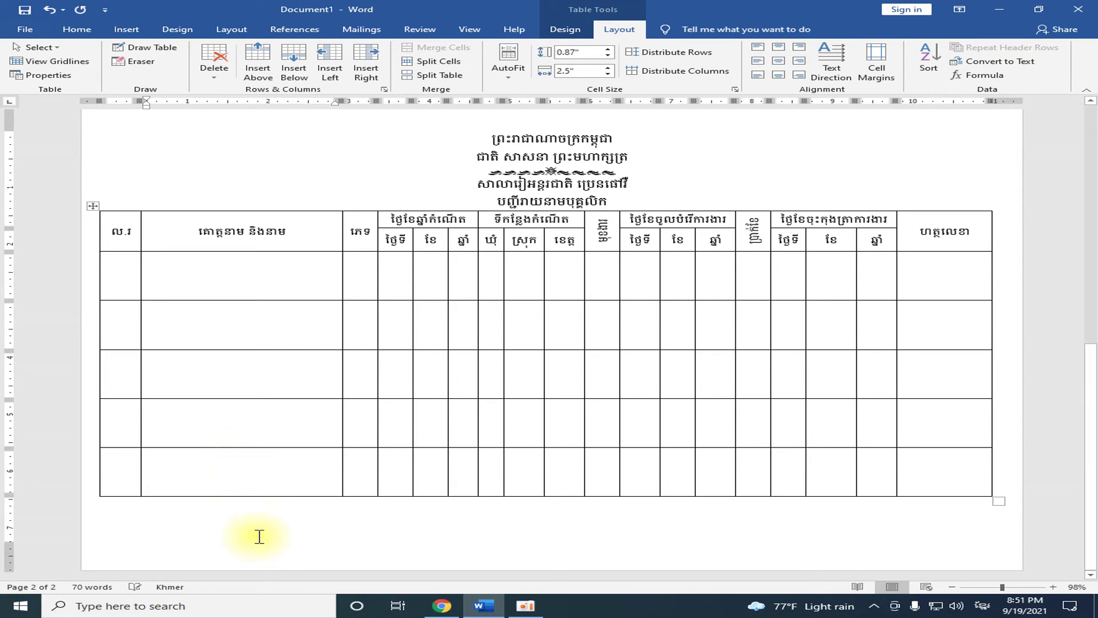
{"action": "scroll", "coordinate": [492, 504], "scroll_direction": "up", "scroll_amount": 3}
{"action": "scroll", "coordinate": [572, 474], "scroll_direction": "down", "scroll_amount": 3}
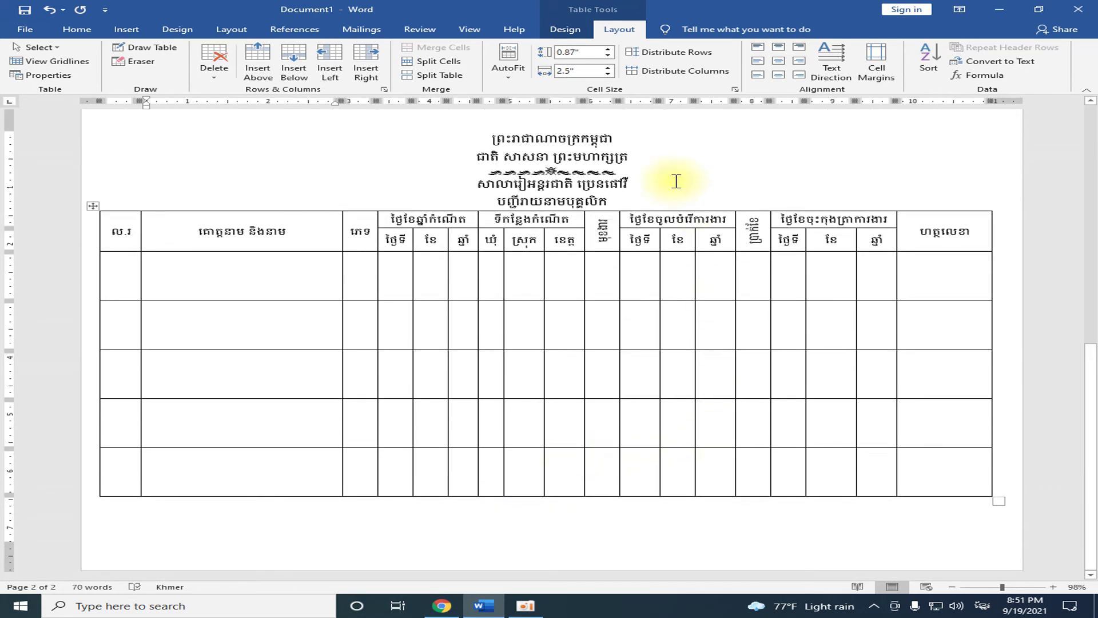
{"action": "left_click", "coordinate": [625, 170]}
- Insert empty lines after page 2's ornament and second title line, checking spacing against page 1
{"action": "key", "text": "Return"}
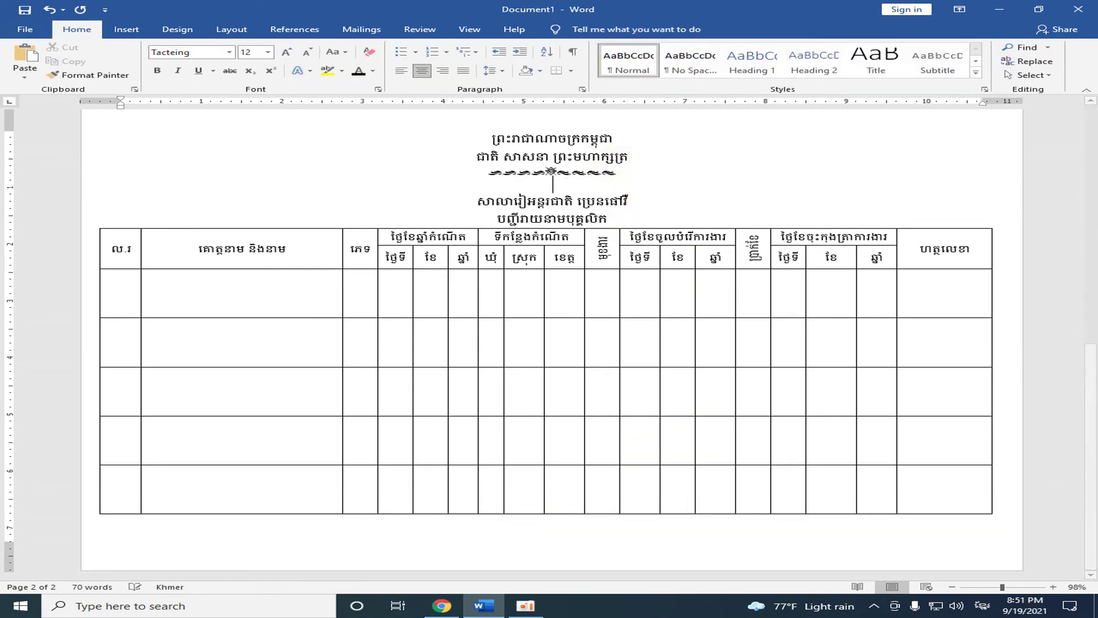
{"action": "left_click", "coordinate": [619, 217]}
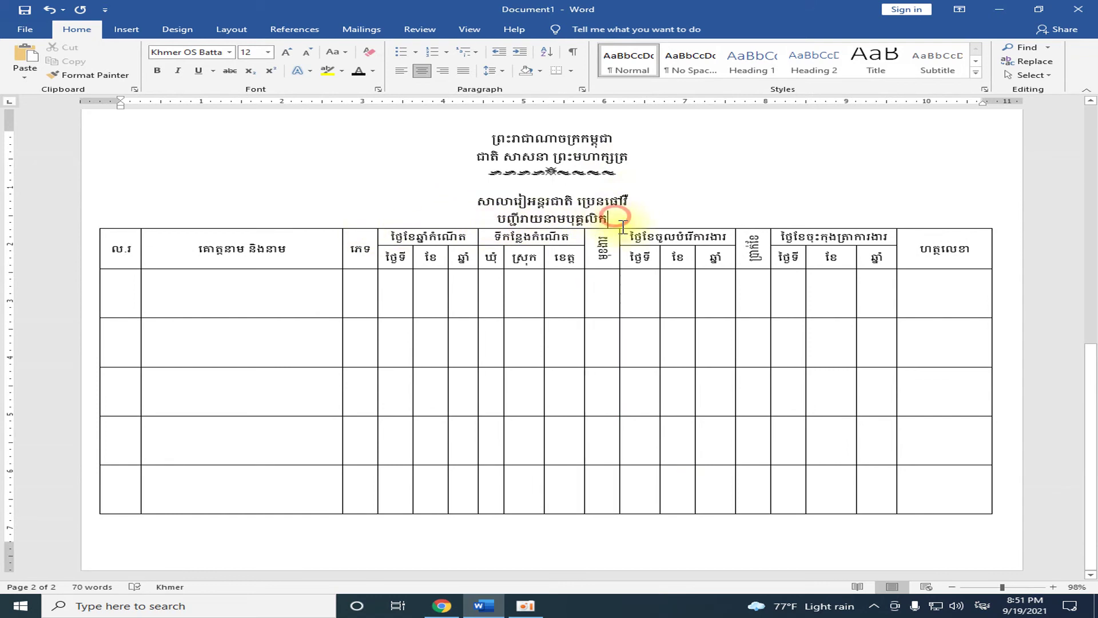
{"action": "key", "text": "Return"}
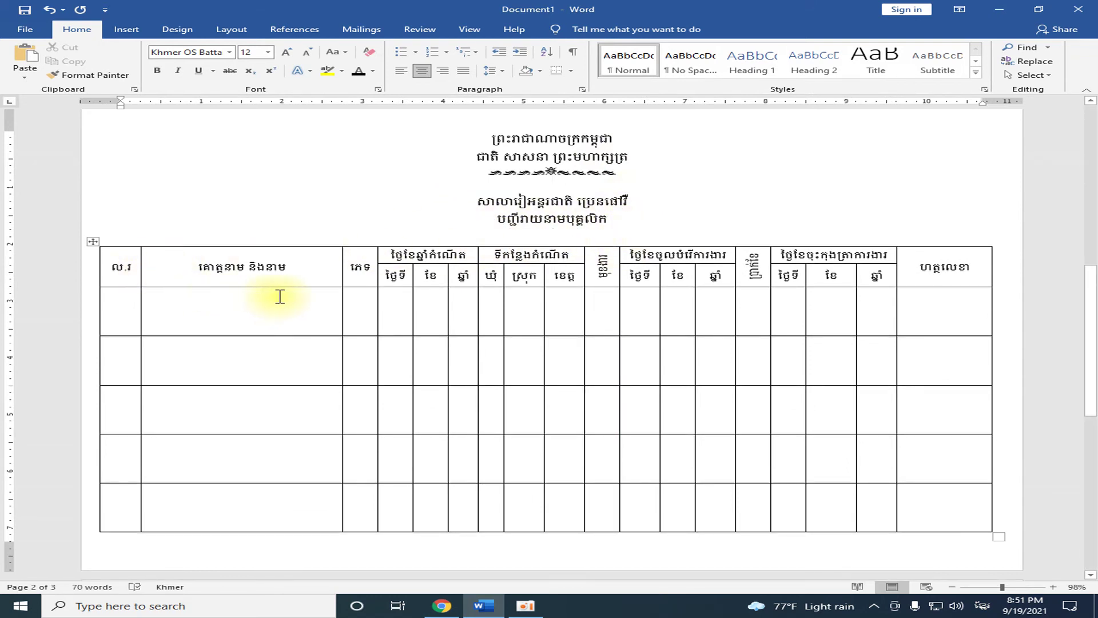
{"action": "scroll", "coordinate": [280, 296], "scroll_direction": "up", "scroll_amount": 2}
{"action": "scroll", "coordinate": [277, 276], "scroll_direction": "up", "scroll_amount": 3}
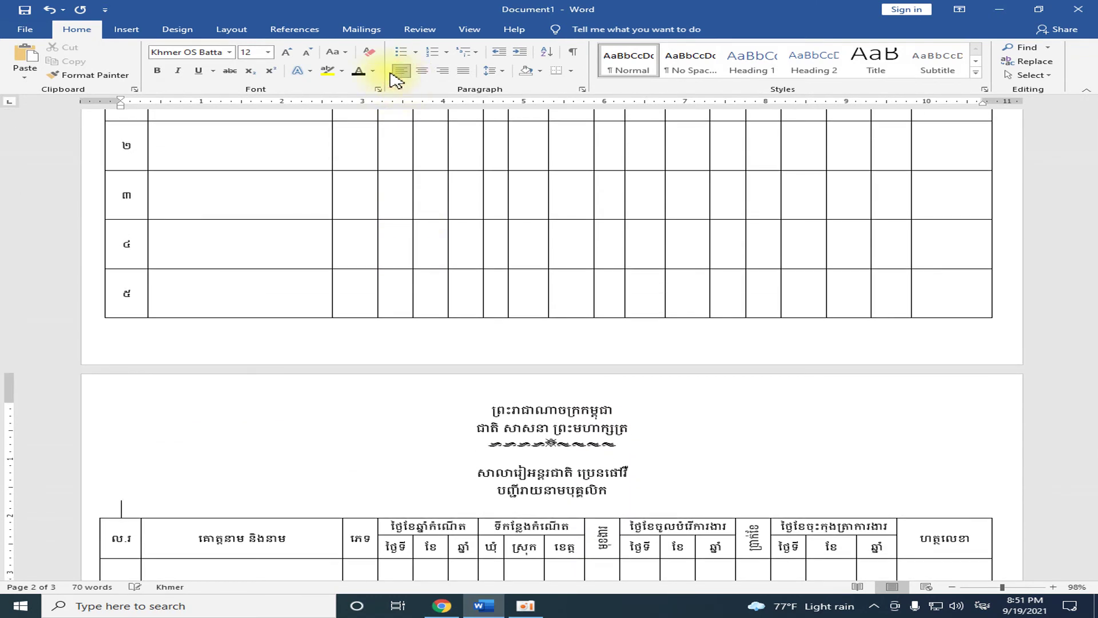
{"action": "scroll", "coordinate": [376, 286], "scroll_direction": "up", "scroll_amount": 4}
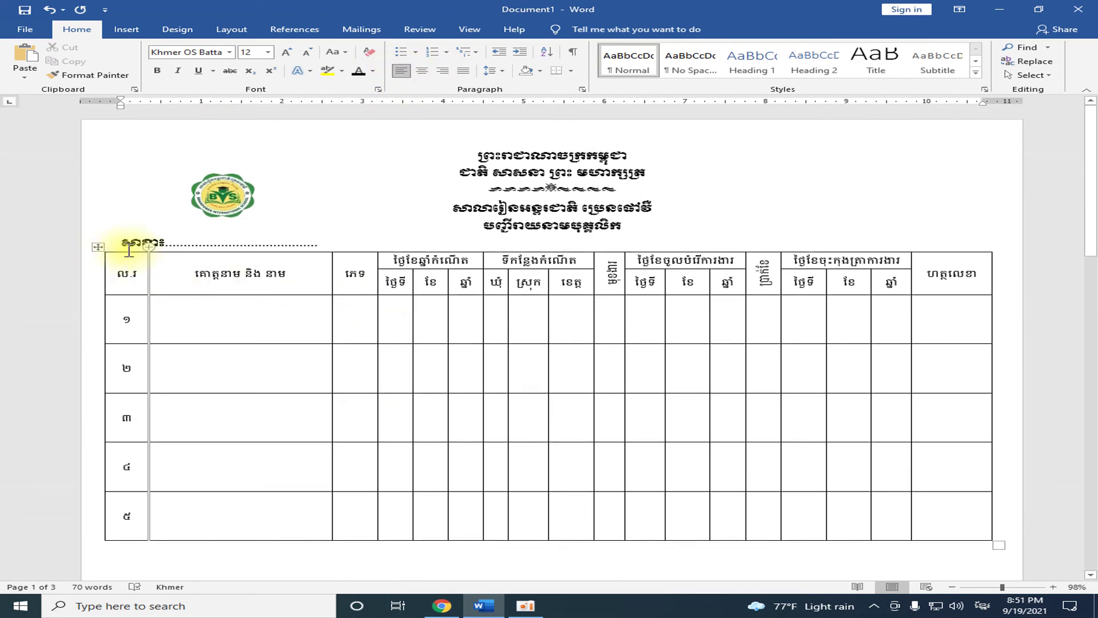
{"action": "scroll", "coordinate": [326, 367], "scroll_direction": "down", "scroll_amount": 5}
{"action": "scroll", "coordinate": [326, 408], "scroll_direction": "down", "scroll_amount": 4}
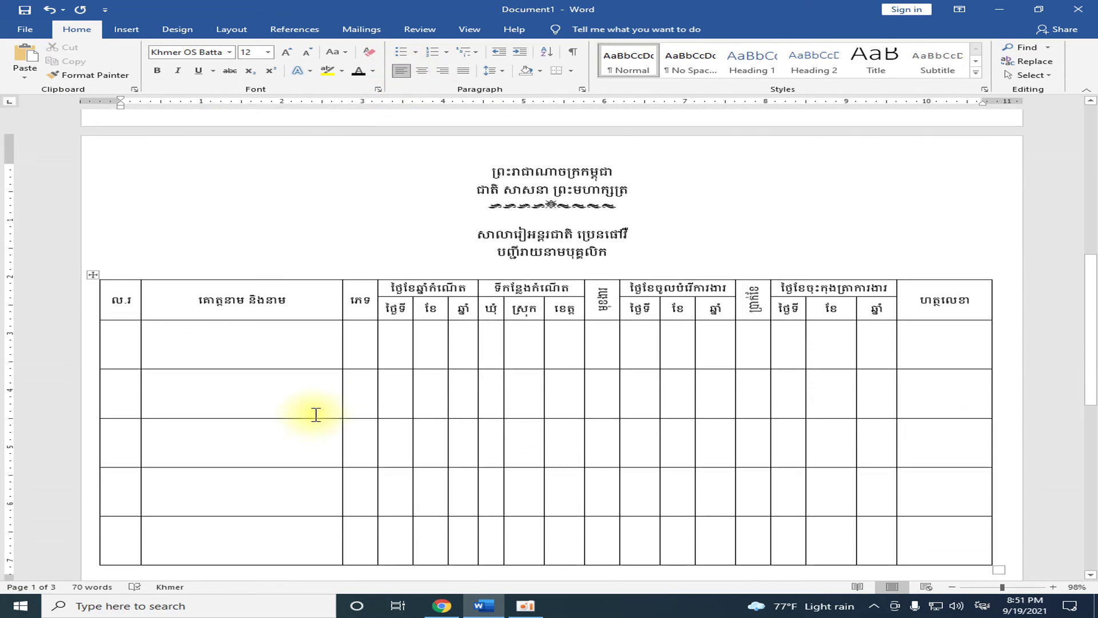
- Type the label above page 2's table, zoom in, and correct it to សាលា
{"action": "type", "text": "សាល"}
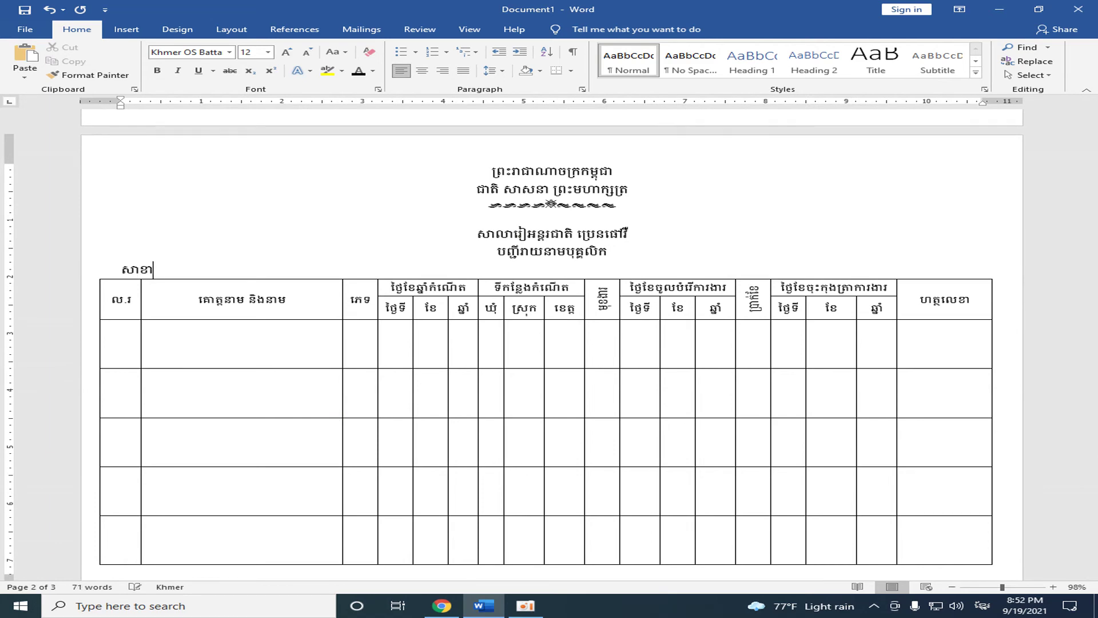
{"action": "left_click", "coordinate": [1058, 587]}
{"action": "left_click", "coordinate": [1059, 586]}
{"action": "left_click", "coordinate": [1059, 586]}
{"action": "left_click", "coordinate": [1053, 587]}
{"action": "left_click", "coordinate": [1054, 587]}
{"action": "left_click", "coordinate": [1054, 587]}
{"action": "left_click", "coordinate": [1053, 586]}
{"action": "left_click", "coordinate": [1054, 587]}
{"action": "left_click", "coordinate": [1054, 586]}
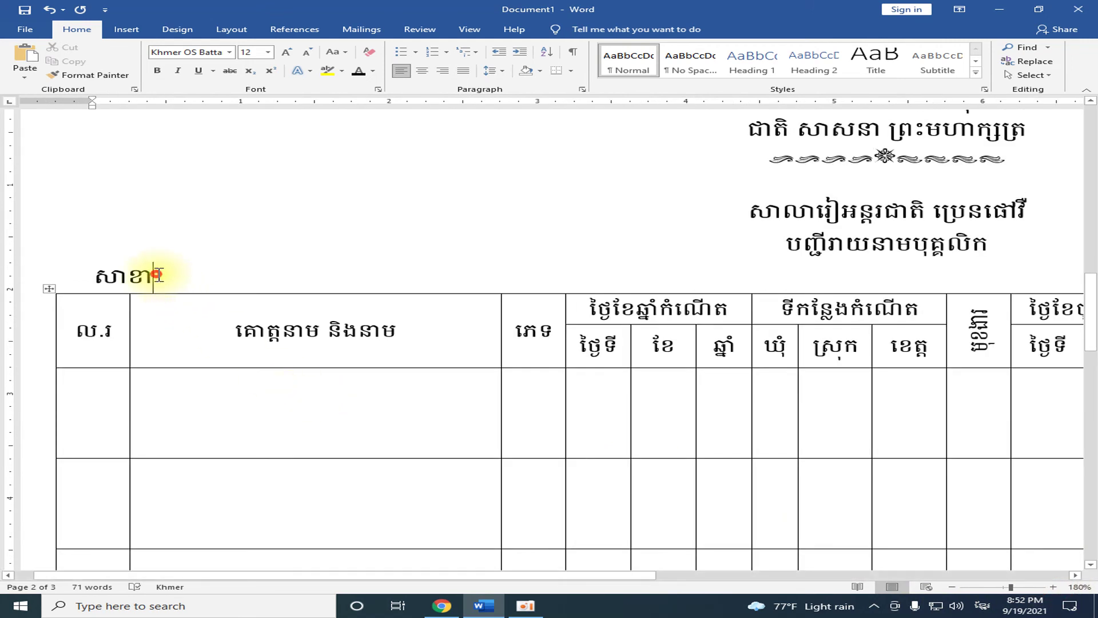
{"action": "left_click_drag", "start_coordinate": [157, 275], "coordinate": [92, 275]}
{"action": "type", "text": "សាលា"}
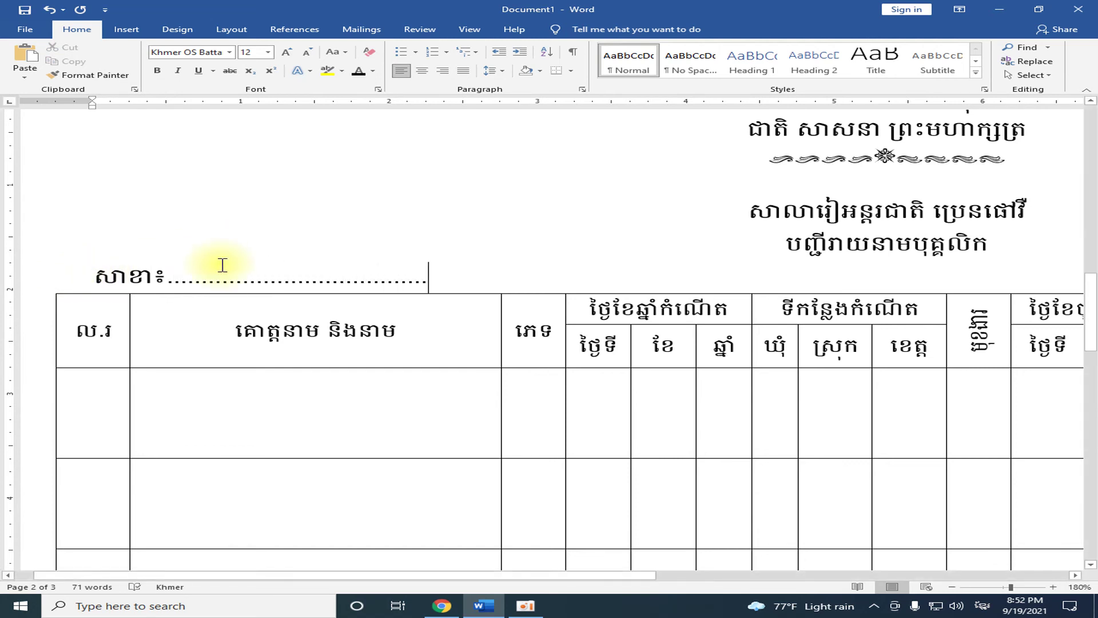
- Zoom back out to view the whole table and go to the first number cell
{"action": "left_click", "coordinate": [1001, 587]}
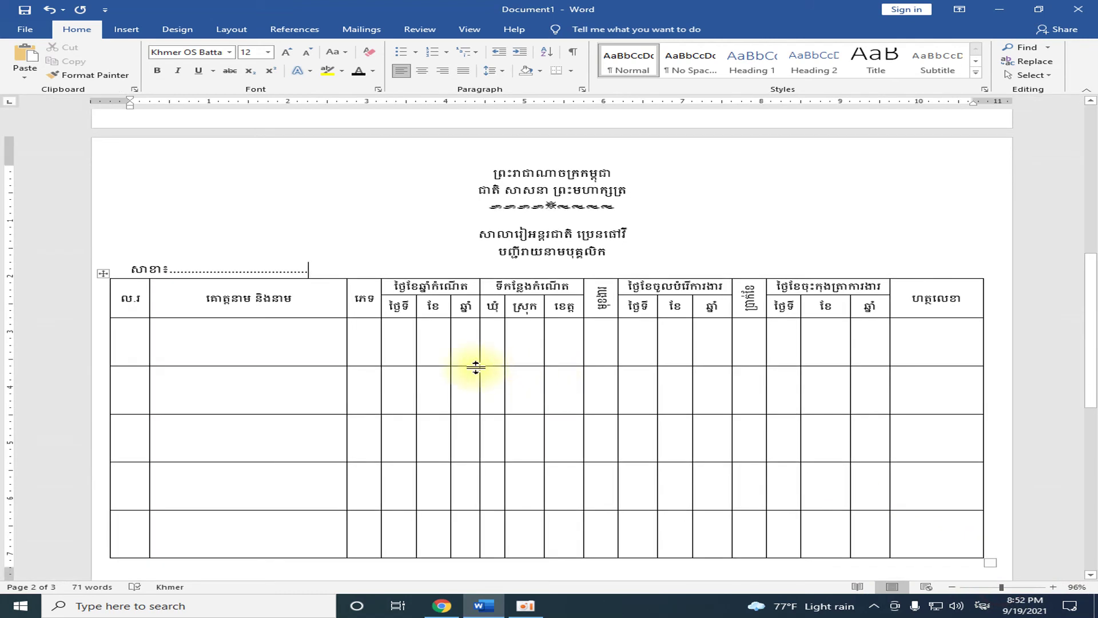
{"action": "scroll", "coordinate": [375, 424], "scroll_direction": "down", "scroll_amount": 2}
{"action": "scroll", "coordinate": [366, 424], "scroll_direction": "down", "scroll_amount": 3}
{"action": "scroll", "coordinate": [320, 401], "scroll_direction": "up", "scroll_amount": 2}
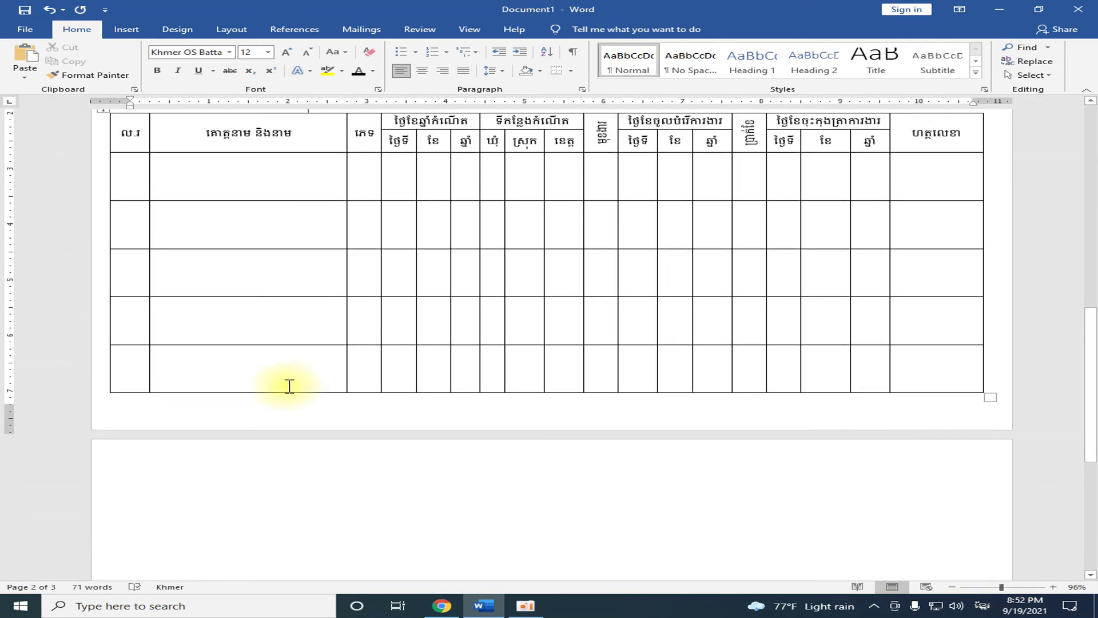
{"action": "scroll", "coordinate": [251, 343], "scroll_direction": "up", "scroll_amount": 1}
{"action": "left_click", "coordinate": [138, 258]}
{"action": "type", "text": "១"}
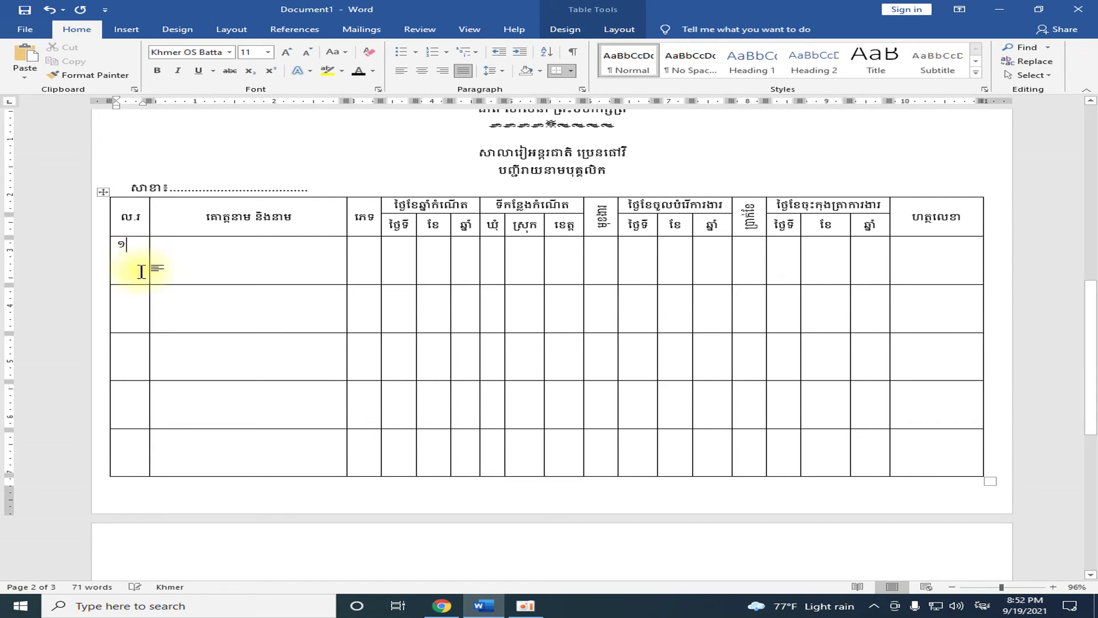
- Number page 2's data rows ១ through ៥ in the ល.រ column
{"action": "type", "text": "២"}
{"action": "type", "text": "៣"}
{"action": "left_click", "coordinate": [131, 403]}
{"action": "type", "text": "៤"}
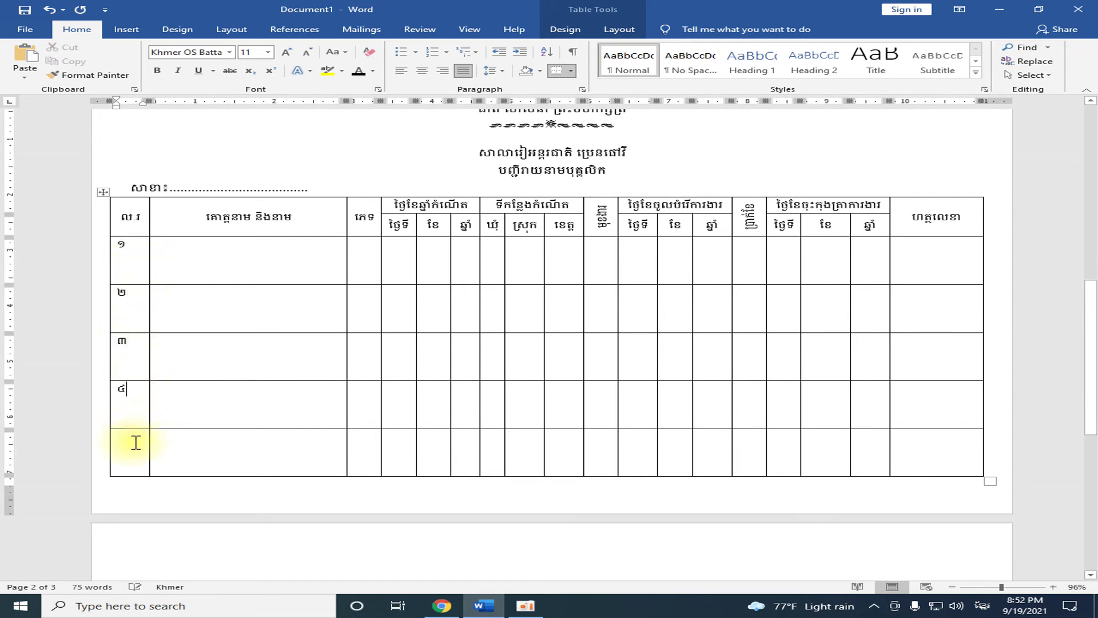
{"action": "type", "text": "៥"}
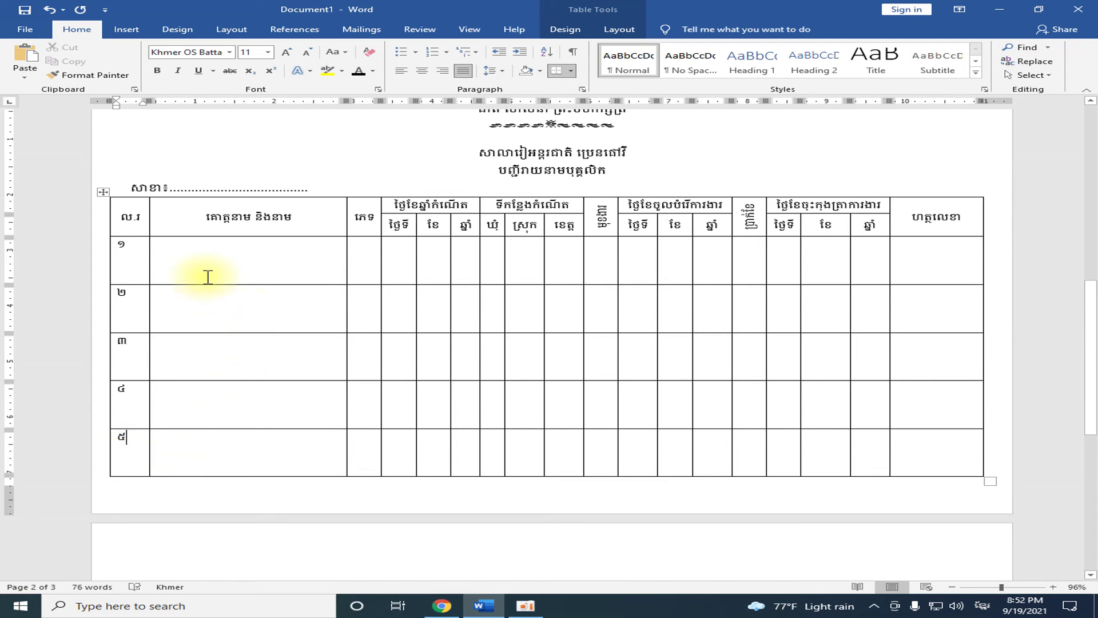
{"action": "left_click", "coordinate": [152, 245]}
{"action": "left_click", "coordinate": [237, 265]}
{"action": "left_click", "coordinate": [130, 245]}
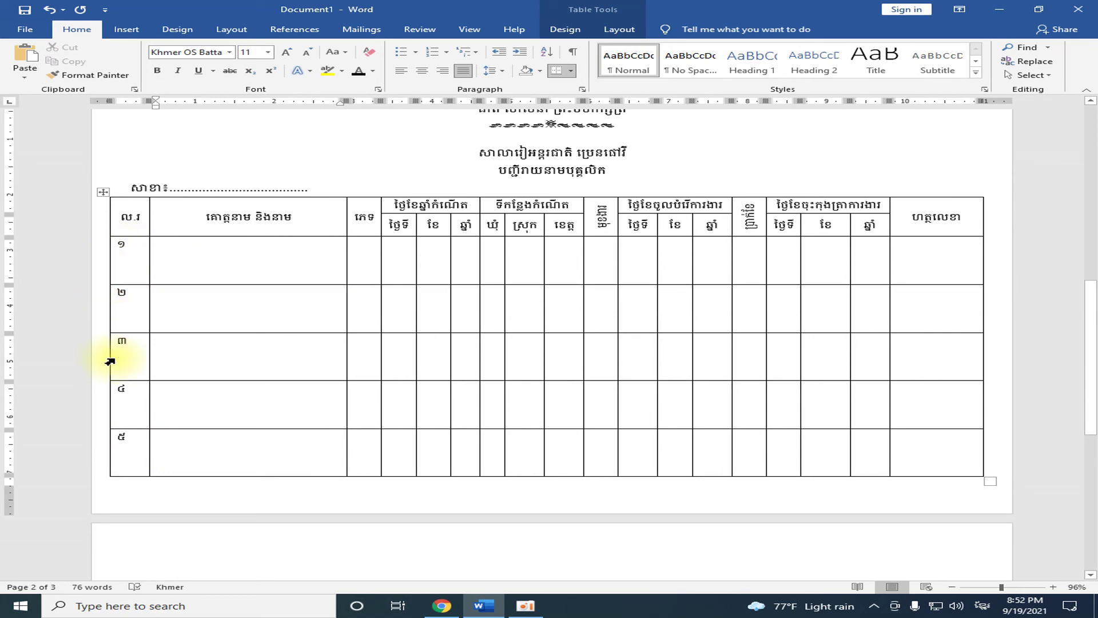
{"action": "scroll", "coordinate": [154, 284], "scroll_direction": "up", "scroll_amount": 1}
{"action": "scroll", "coordinate": [176, 277], "scroll_direction": "up", "scroll_amount": 5}
{"action": "scroll", "coordinate": [166, 261], "scroll_direction": "up", "scroll_amount": 5}
{"action": "scroll", "coordinate": [165, 261], "scroll_direction": "up", "scroll_amount": 1}
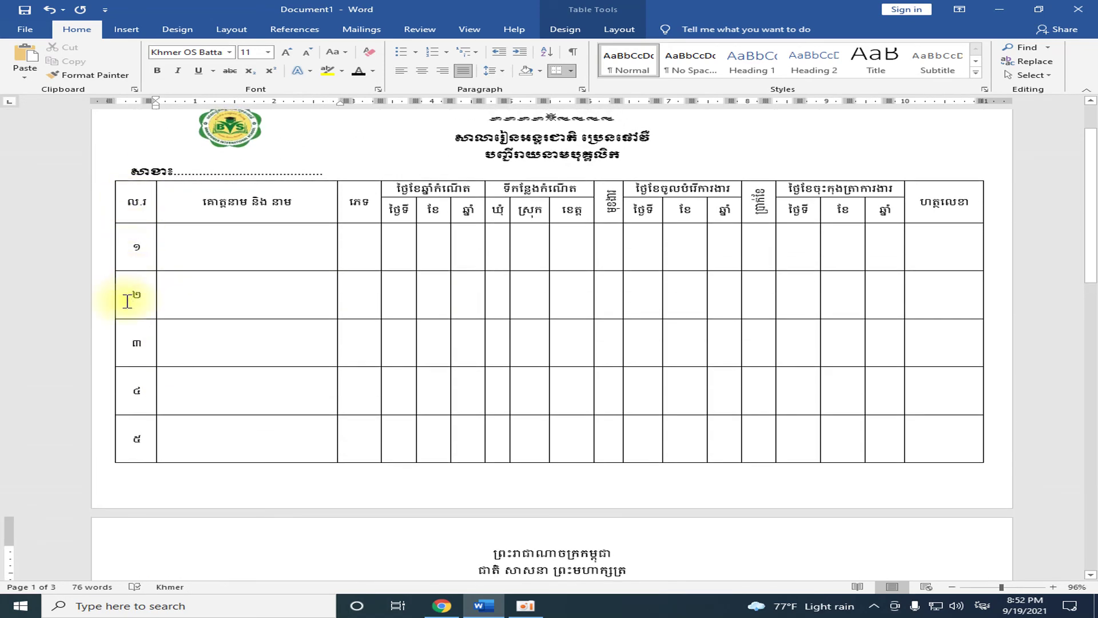
{"action": "scroll", "coordinate": [151, 423], "scroll_direction": "down", "scroll_amount": 8}
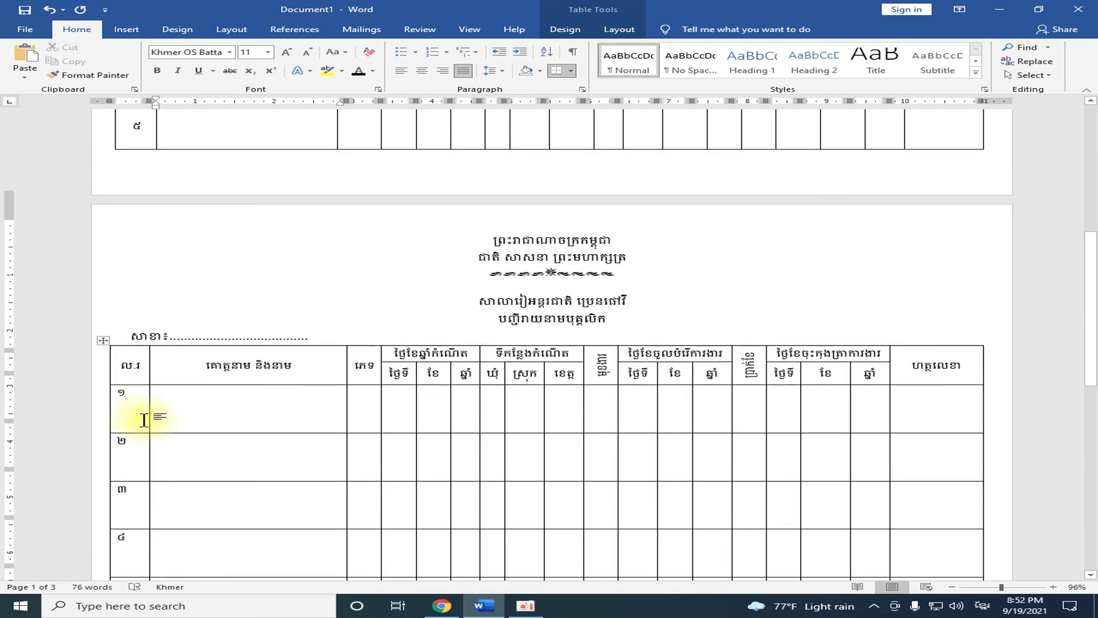
{"action": "scroll", "coordinate": [152, 412], "scroll_direction": "down", "scroll_amount": 5}
- Apply Align Center to the ១–៥ number cells in the ល.រ column
{"action": "left_click_drag", "start_coordinate": [117, 218], "coordinate": [122, 434]}
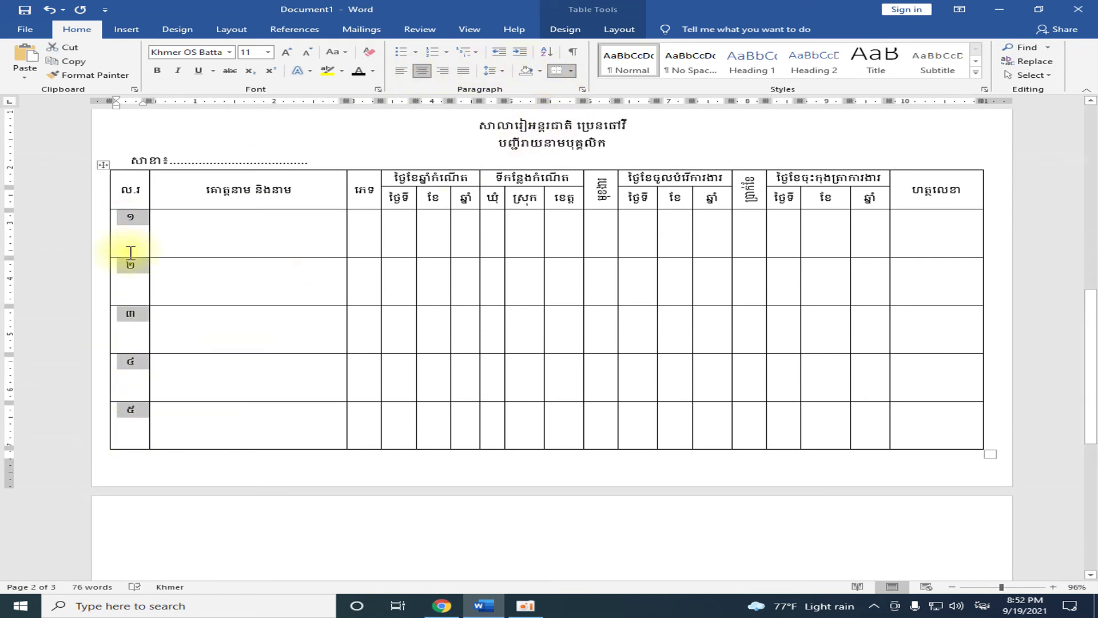
{"action": "left_click", "coordinate": [640, 35]}
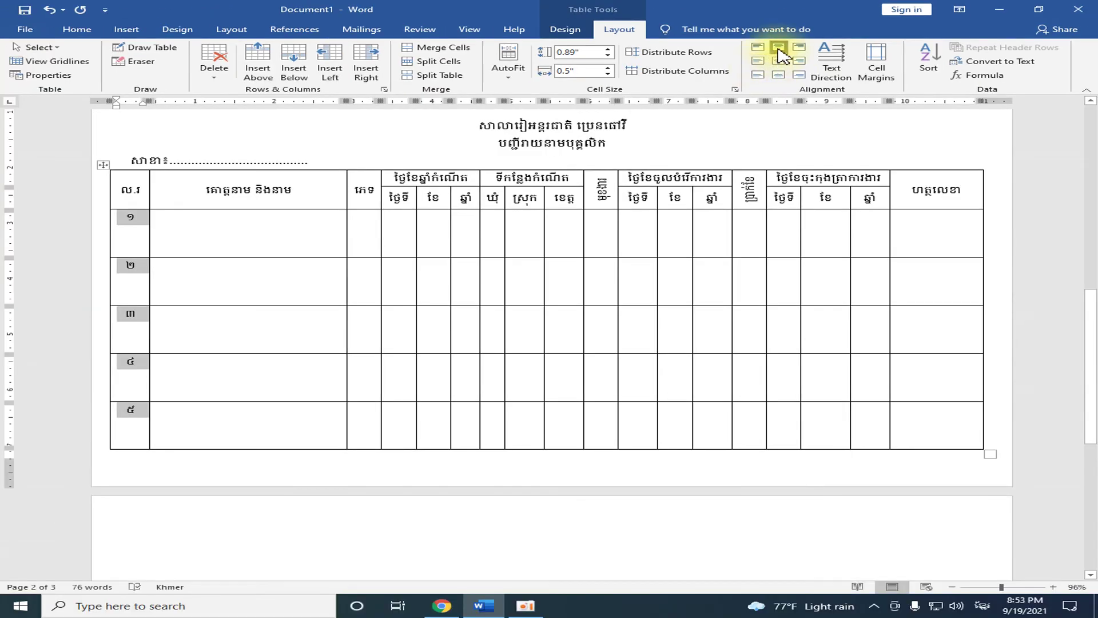
{"action": "left_click", "coordinate": [779, 60]}
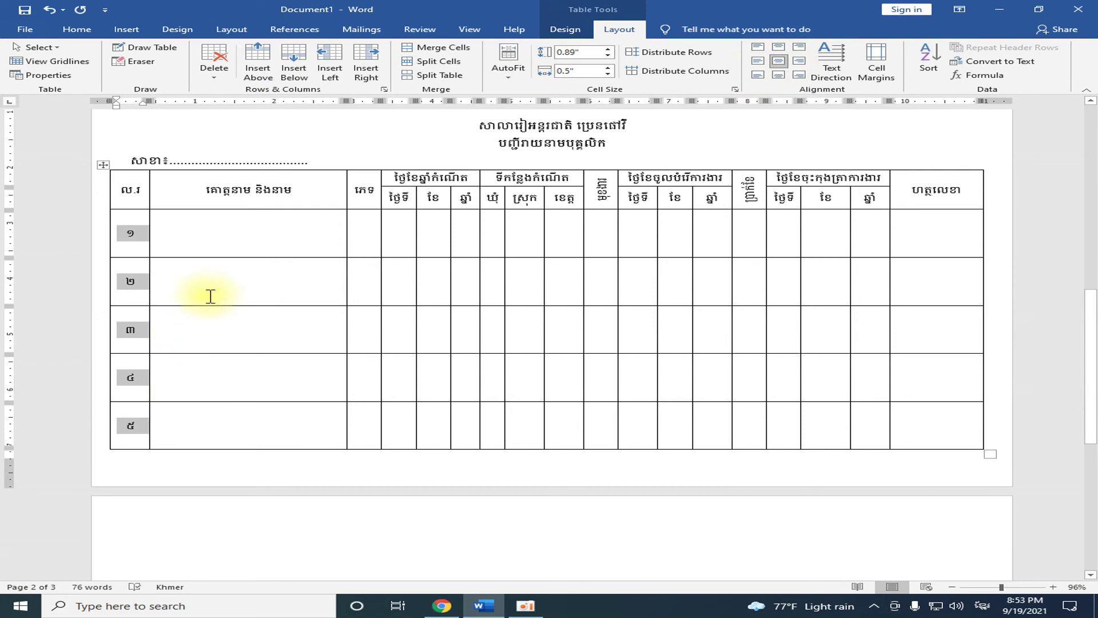
{"action": "left_click", "coordinate": [231, 329]}
{"action": "scroll", "coordinate": [385, 356], "scroll_direction": "up", "scroll_amount": 3}
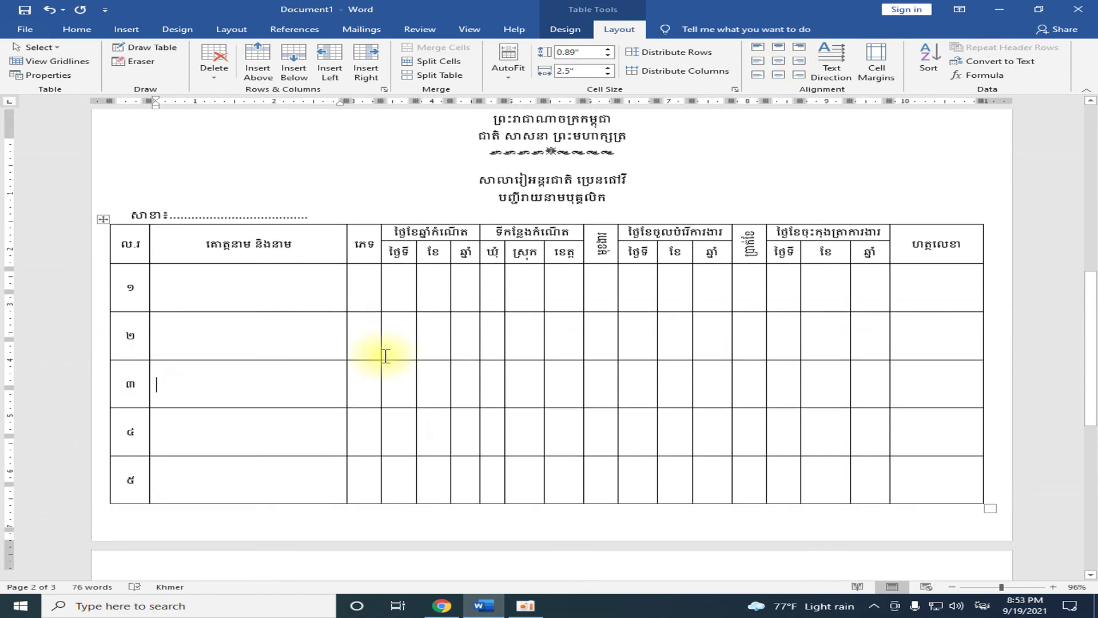
{"action": "scroll", "coordinate": [632, 323], "scroll_direction": "up", "scroll_amount": 2}
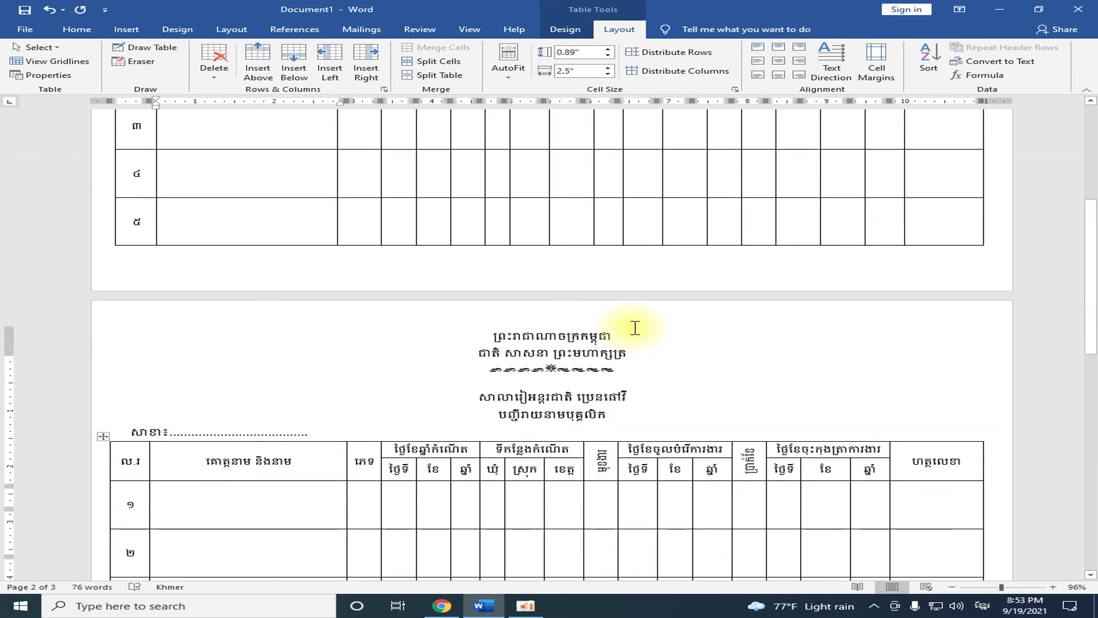
- Zoom in on page 2 to view its table and heading area up close
{"action": "scroll", "coordinate": [633, 321], "scroll_direction": "up", "scroll_amount": 3}
{"action": "scroll", "coordinate": [606, 291], "scroll_direction": "up", "scroll_amount": 2}
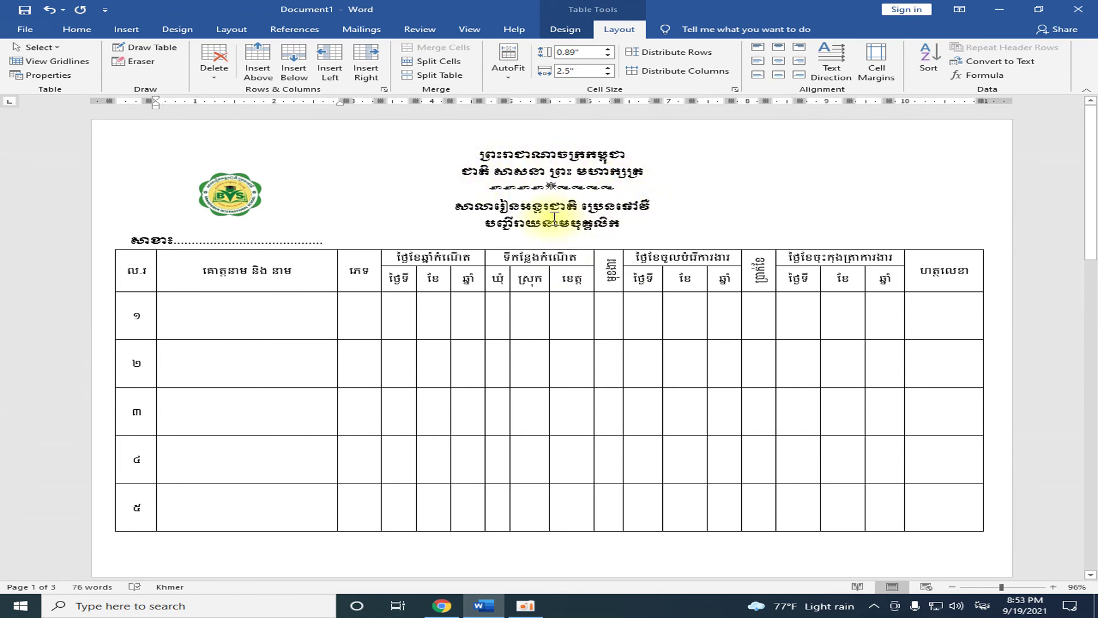
{"action": "scroll", "coordinate": [415, 330], "scroll_direction": "down", "scroll_amount": 2}
{"action": "scroll", "coordinate": [414, 330], "scroll_direction": "down", "scroll_amount": 4}
{"action": "scroll", "coordinate": [444, 366], "scroll_direction": "down", "scroll_amount": 3}
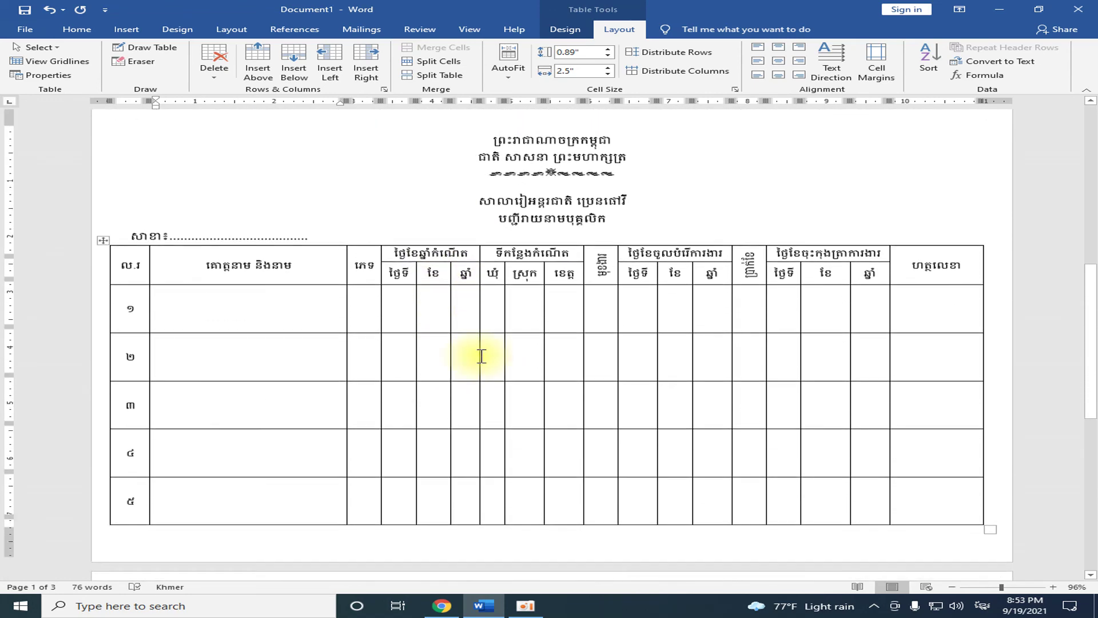
{"action": "left_click", "coordinate": [1053, 586]}
{"action": "left_click", "coordinate": [1053, 587]}
{"action": "left_click", "coordinate": [1053, 587]}
{"action": "left_click", "coordinate": [1052, 587]}
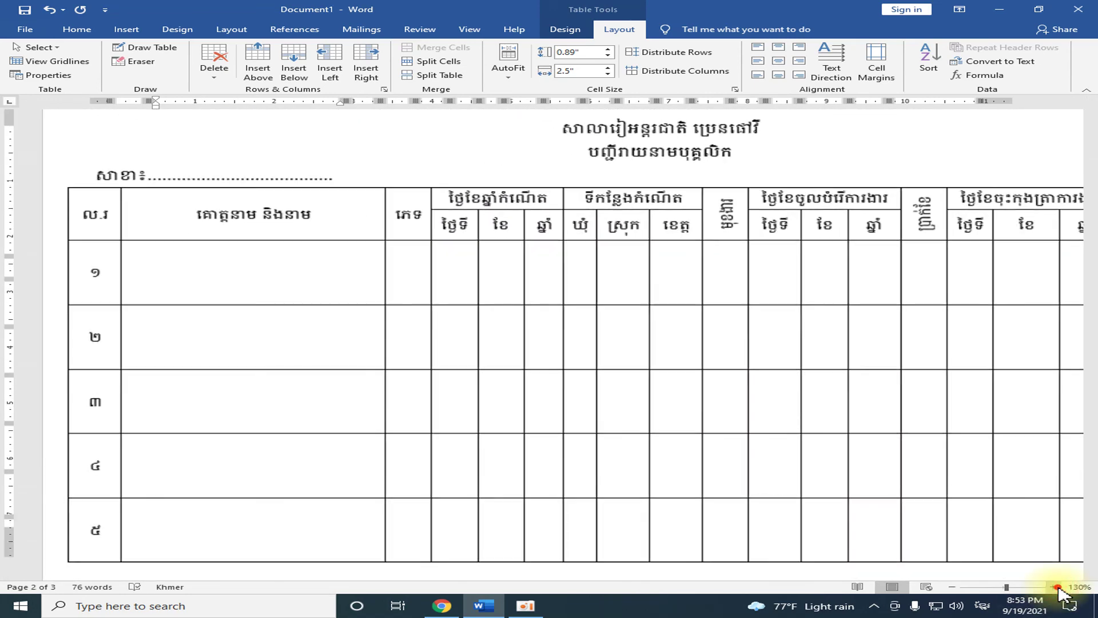
{"action": "left_click", "coordinate": [1053, 587]}
{"action": "left_click", "coordinate": [1053, 587]}
{"action": "scroll", "coordinate": [943, 454], "scroll_direction": "up", "scroll_amount": 4}
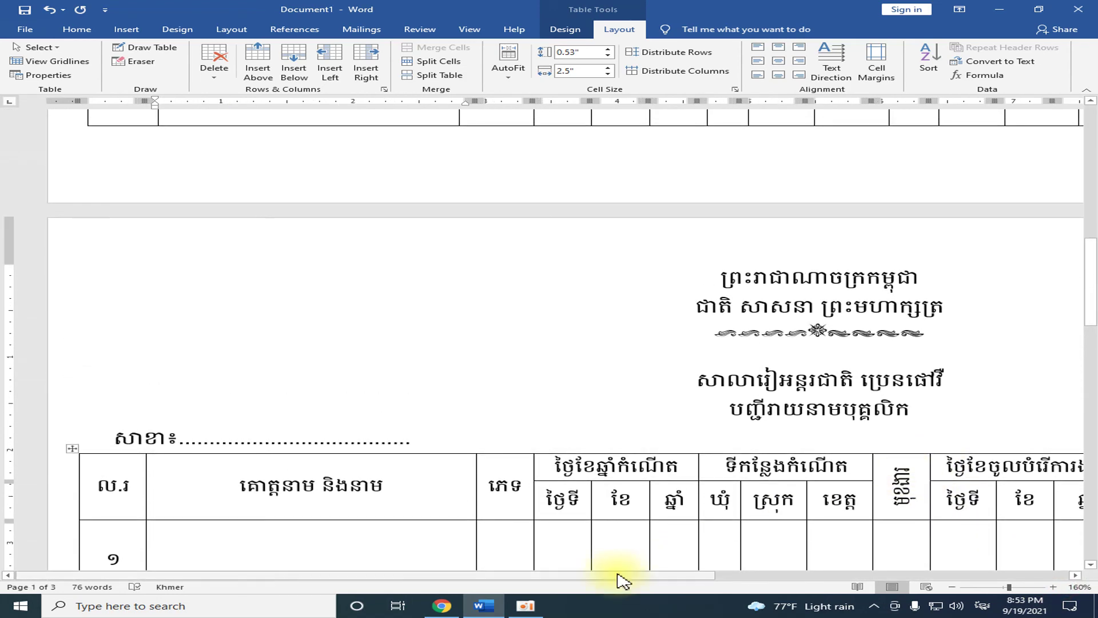
{"action": "left_click_drag", "start_coordinate": [626, 576], "coordinate": [809, 576]}
- Select page 2's two kingdom heading lines for restyling
{"action": "scroll", "coordinate": [703, 446], "scroll_direction": "down", "scroll_amount": 1}
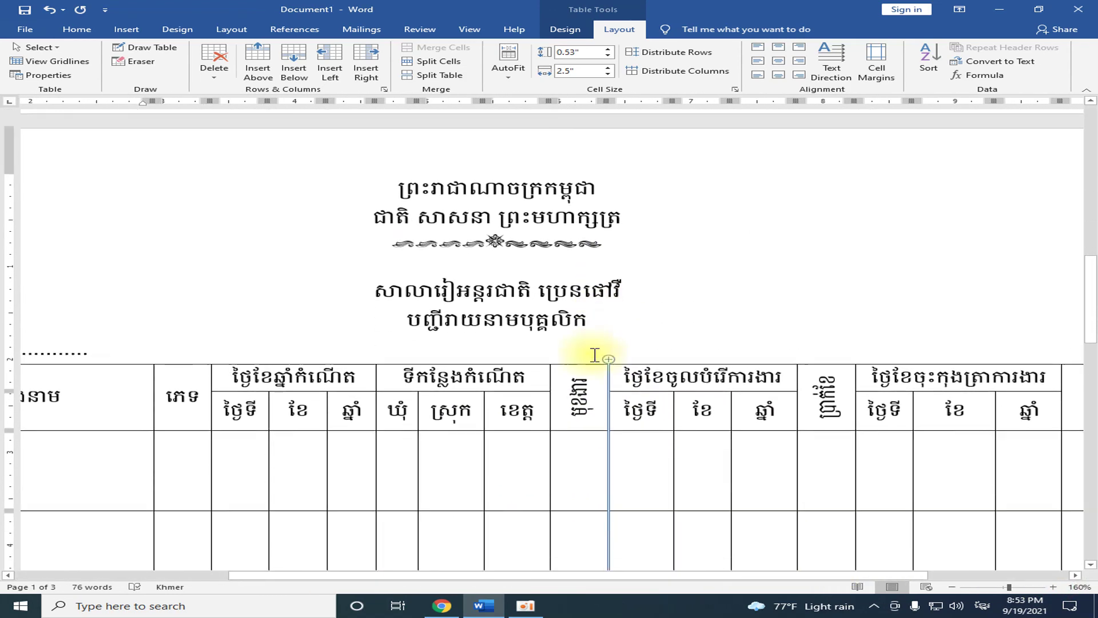
{"action": "left_click", "coordinate": [368, 178]}
{"action": "left_click_drag", "start_coordinate": [506, 206], "coordinate": [629, 220]}
{"action": "left_click", "coordinate": [89, 32]}
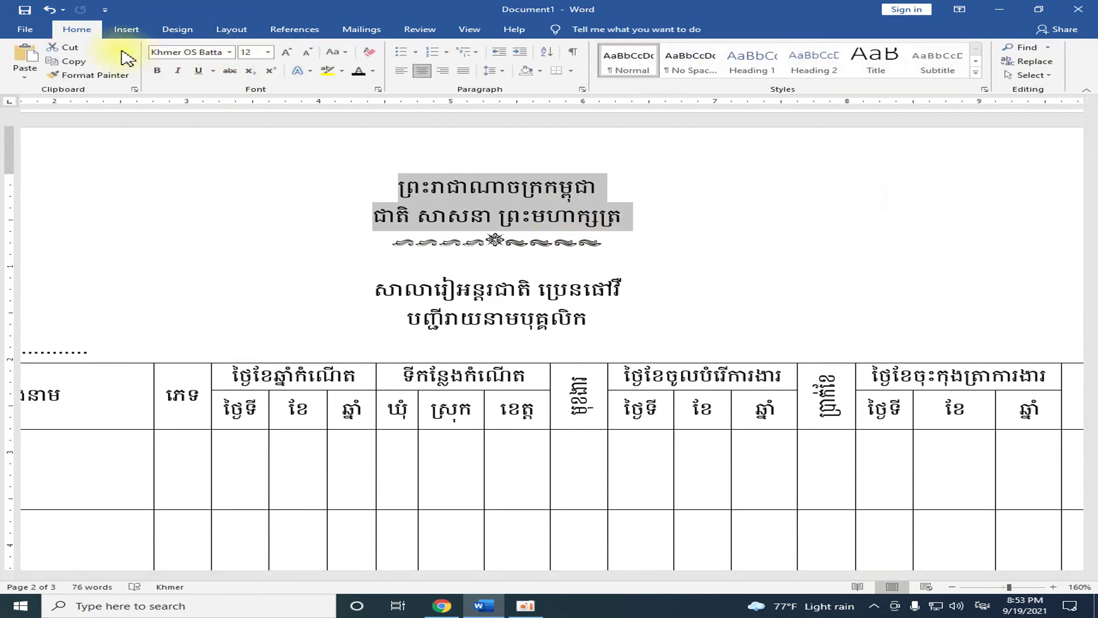
- Set the kingdom heading lines, school name and list title on page 2 to Khmer OS Muol
{"action": "left_click", "coordinate": [229, 52]}
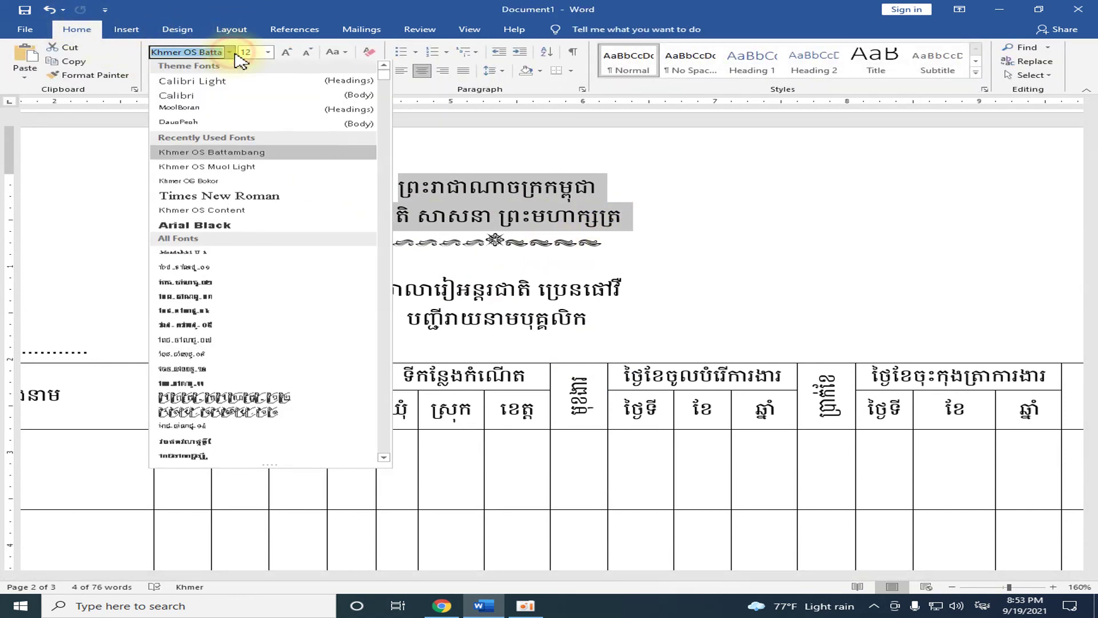
{"action": "left_click", "coordinate": [227, 171]}
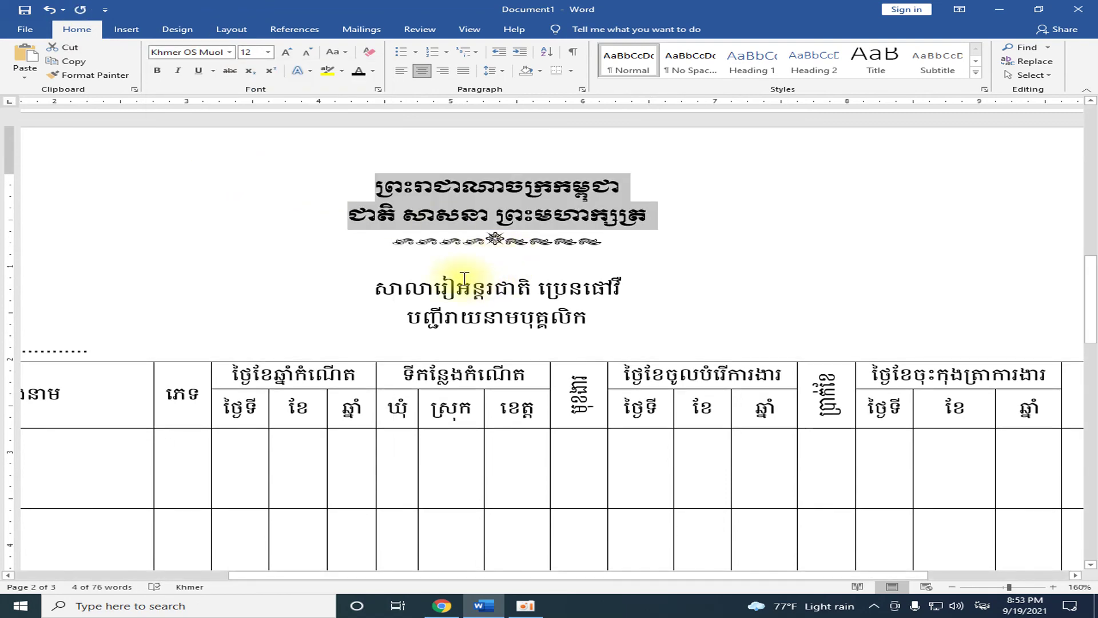
{"action": "left_click_drag", "start_coordinate": [364, 281], "coordinate": [593, 331]}
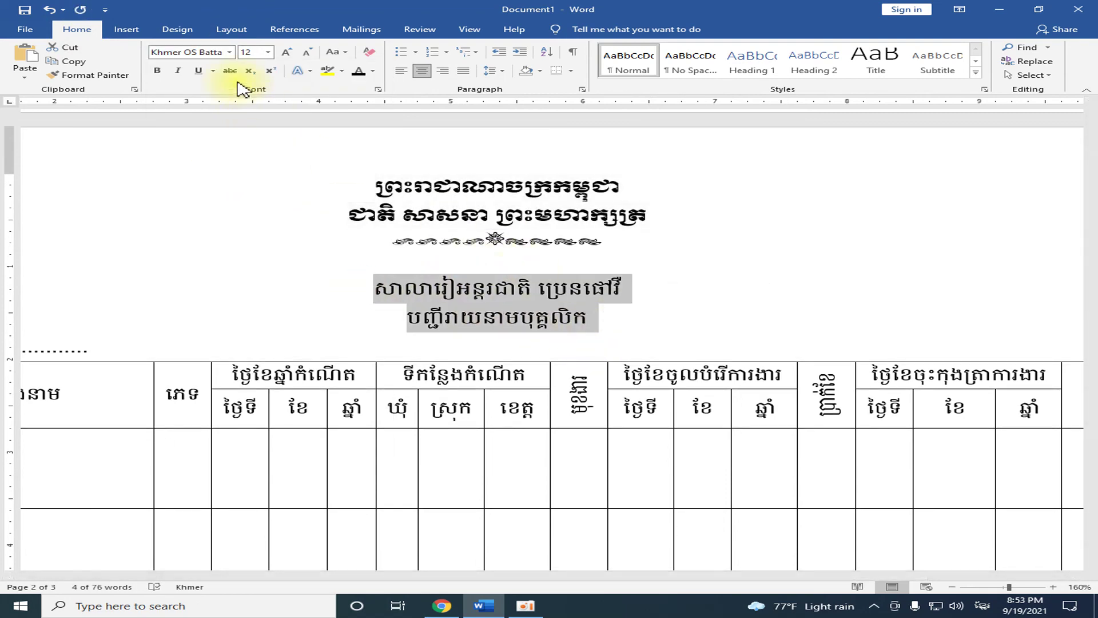
{"action": "left_click", "coordinate": [232, 53]}
{"action": "left_click", "coordinate": [215, 154]}
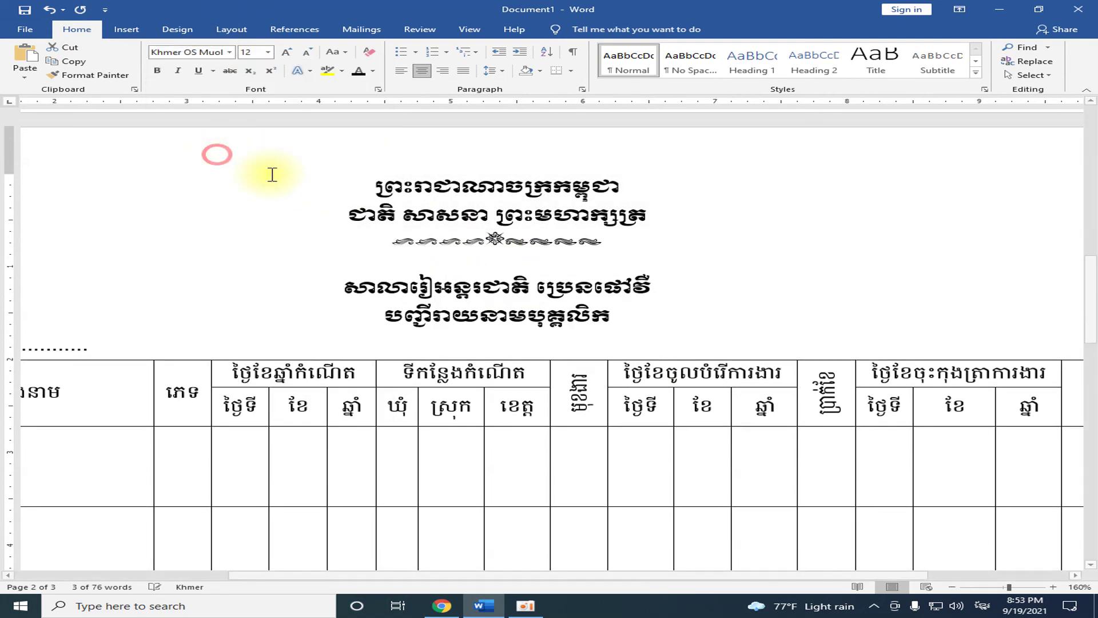
{"action": "left_click", "coordinate": [695, 291]}
- Zoom out to the whole page and review the restyled headings
{"action": "scroll", "coordinate": [674, 314], "scroll_direction": "down", "scroll_amount": 3}
{"action": "scroll", "coordinate": [674, 315], "scroll_direction": "up", "scroll_amount": 3}
{"action": "scroll", "coordinate": [675, 314], "scroll_direction": "down", "scroll_amount": 1}
{"action": "left_click", "coordinate": [995, 587]}
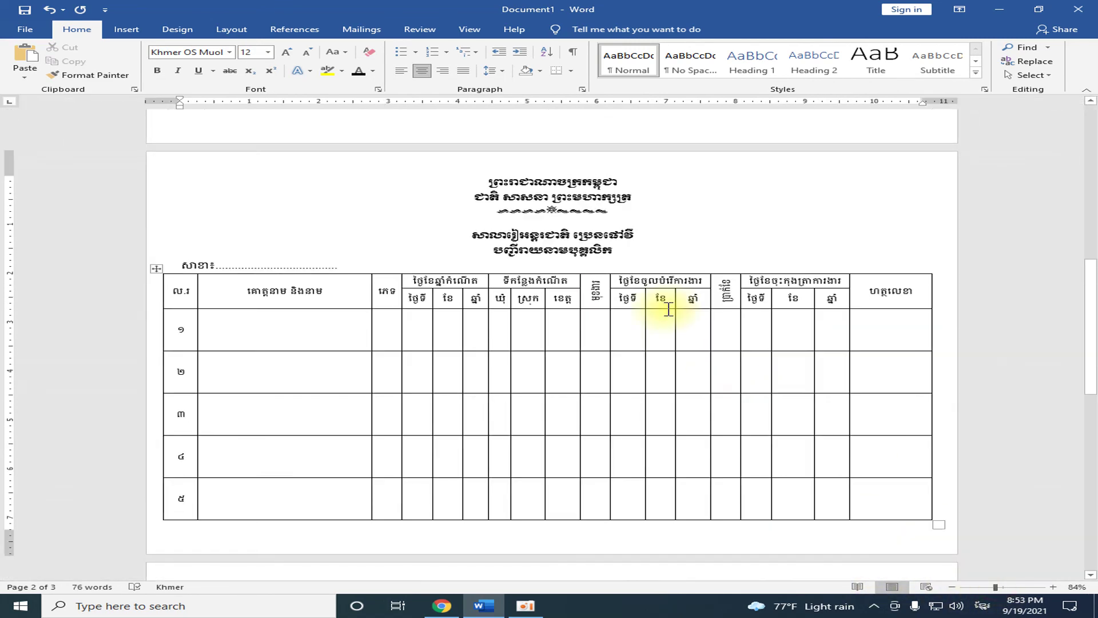
{"action": "scroll", "coordinate": [594, 318], "scroll_direction": "up", "scroll_amount": 5}
{"action": "scroll", "coordinate": [491, 286], "scroll_direction": "up", "scroll_amount": 2}
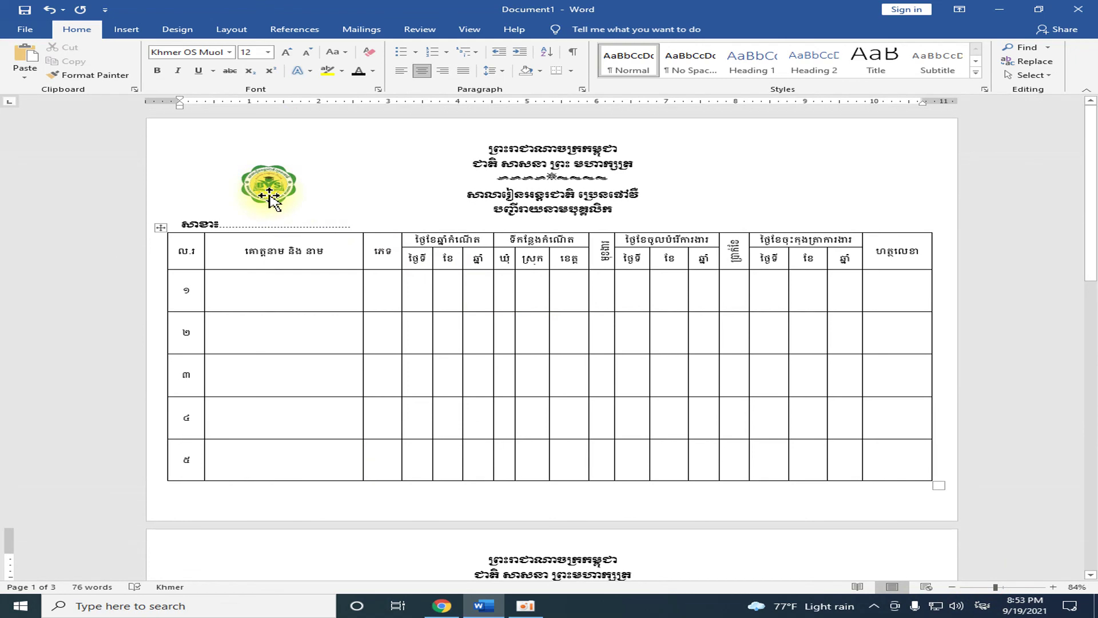
{"action": "scroll", "coordinate": [269, 371], "scroll_direction": "down", "scroll_amount": 4}
{"action": "scroll", "coordinate": [276, 401], "scroll_direction": "down", "scroll_amount": 3}
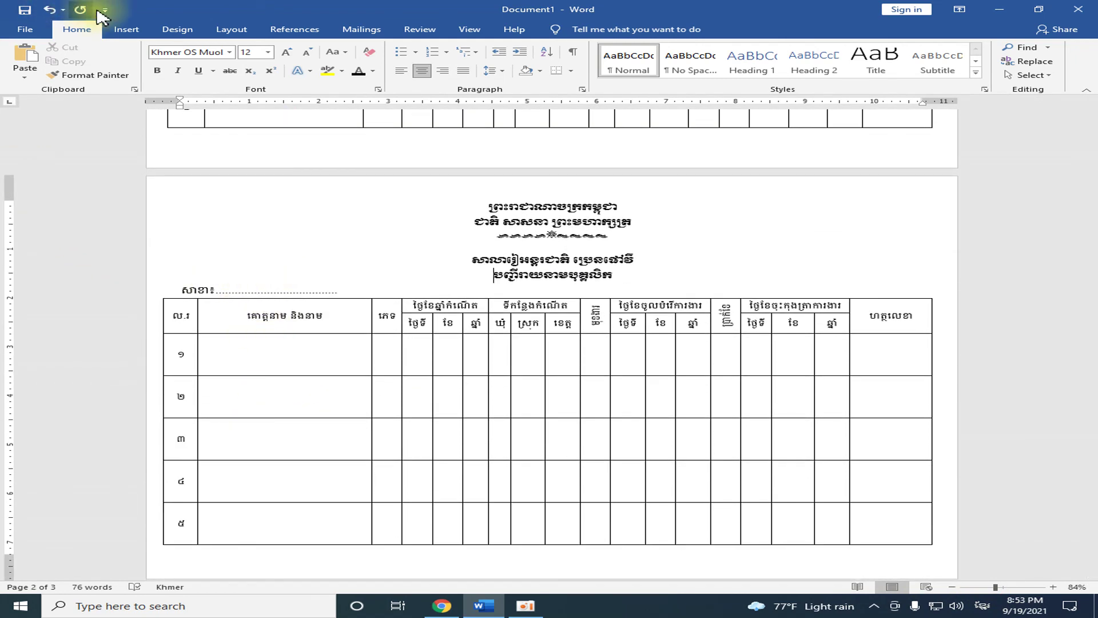
{"action": "left_click", "coordinate": [126, 31]}
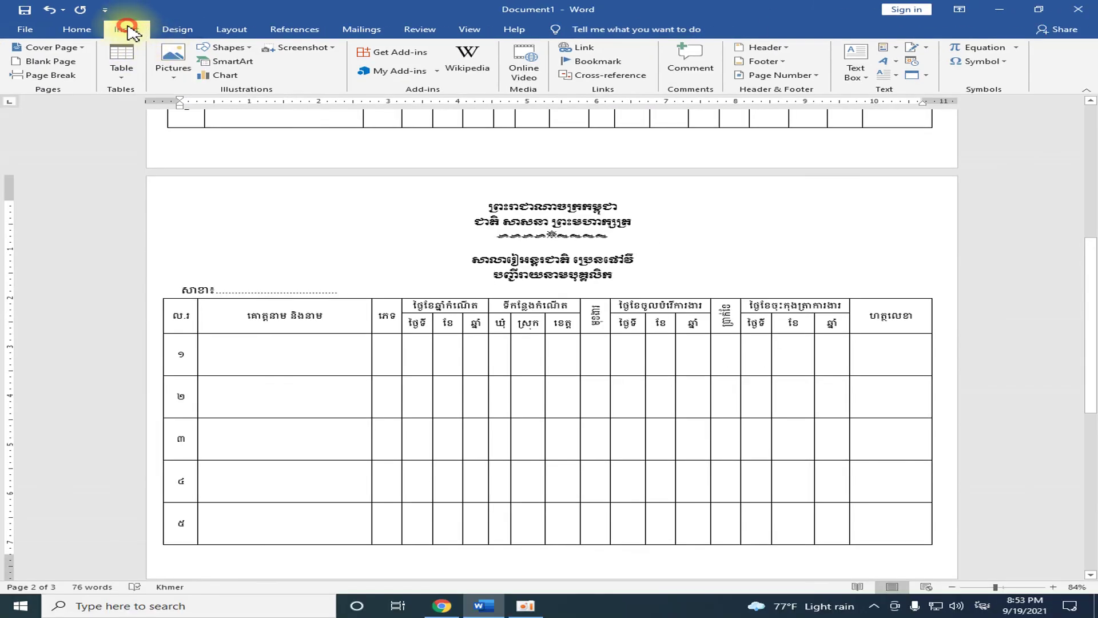
- Insert the school logo picture photo_2020-12-29_23-15-10 from this device onto page 2
{"action": "left_click", "coordinate": [174, 67]}
{"action": "left_click", "coordinate": [201, 107]}
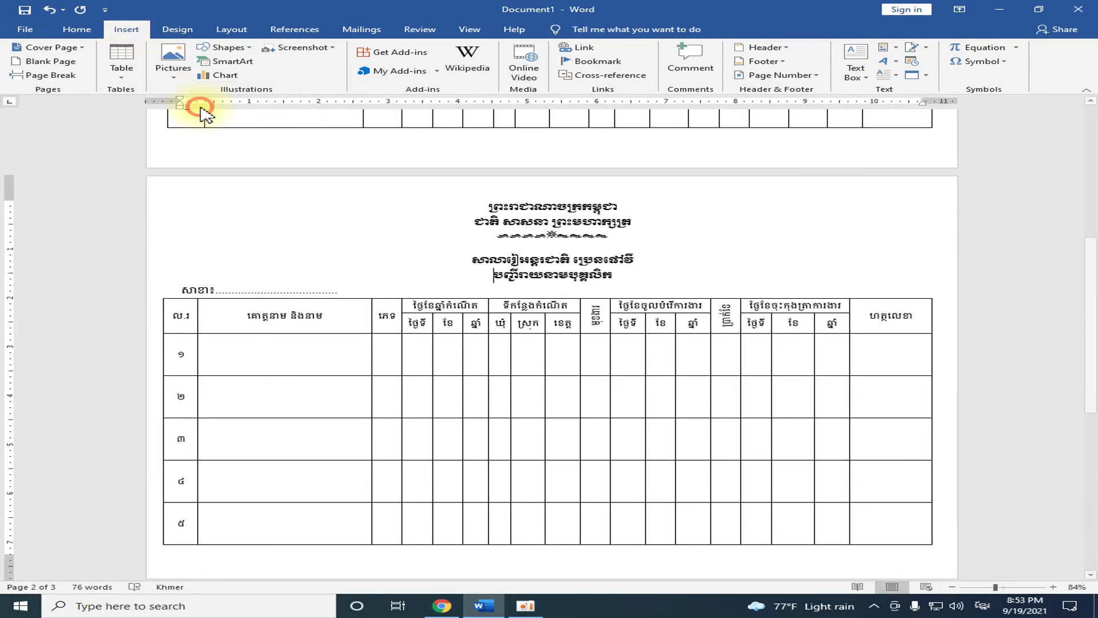
{"action": "left_click_drag", "start_coordinate": [535, 86], "coordinate": [534, 237]}
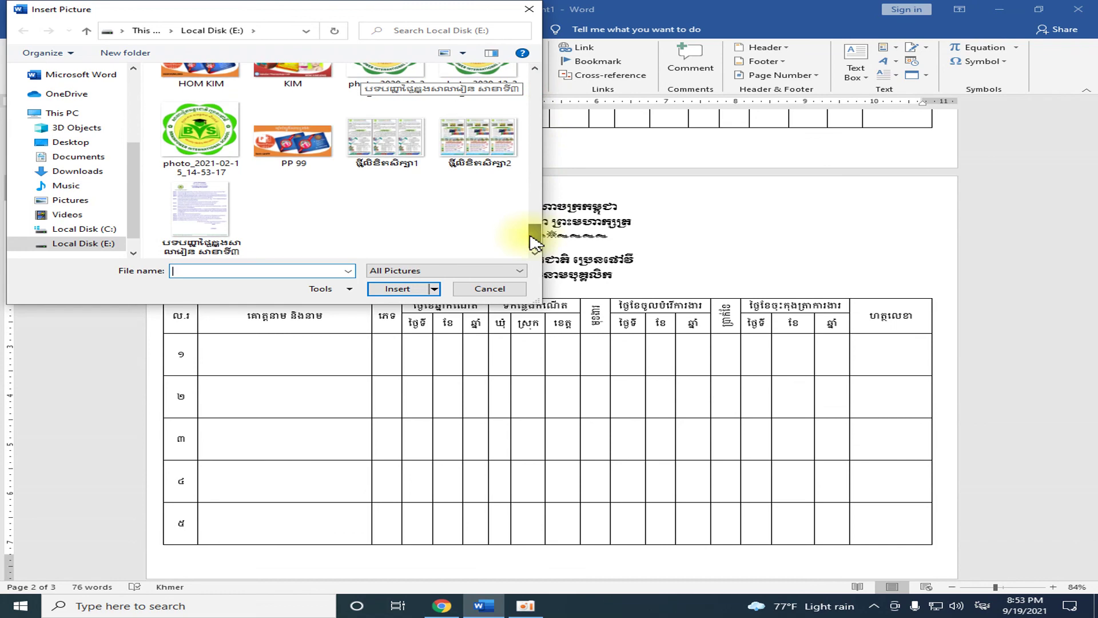
{"action": "scroll", "coordinate": [534, 237], "scroll_direction": "up", "scroll_amount": 2}
{"action": "left_click", "coordinate": [386, 166]}
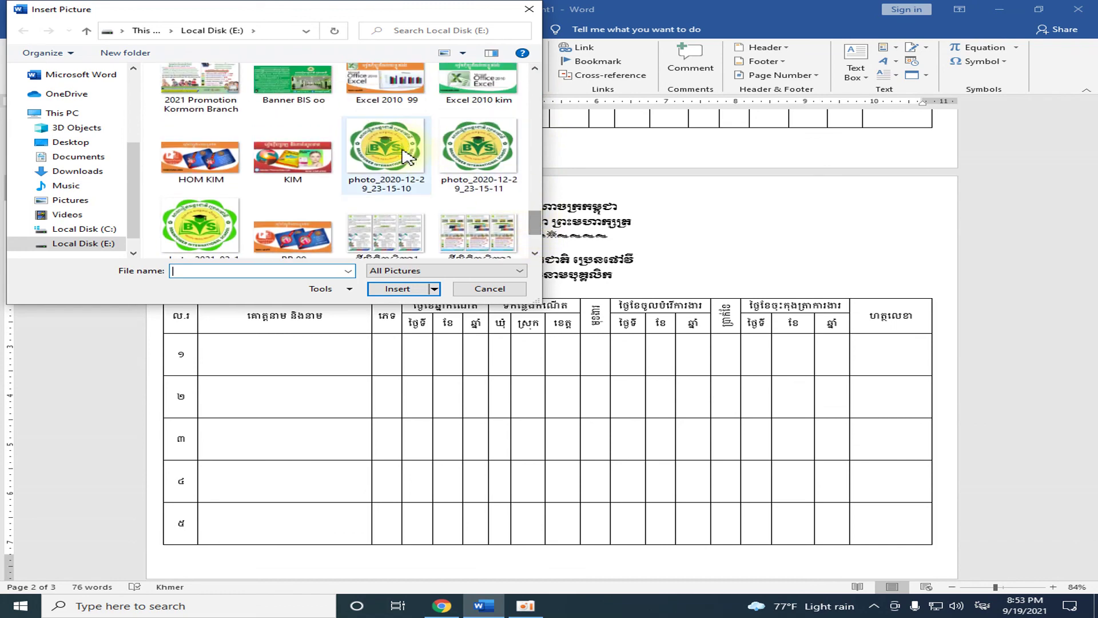
{"action": "left_click", "coordinate": [389, 290]}
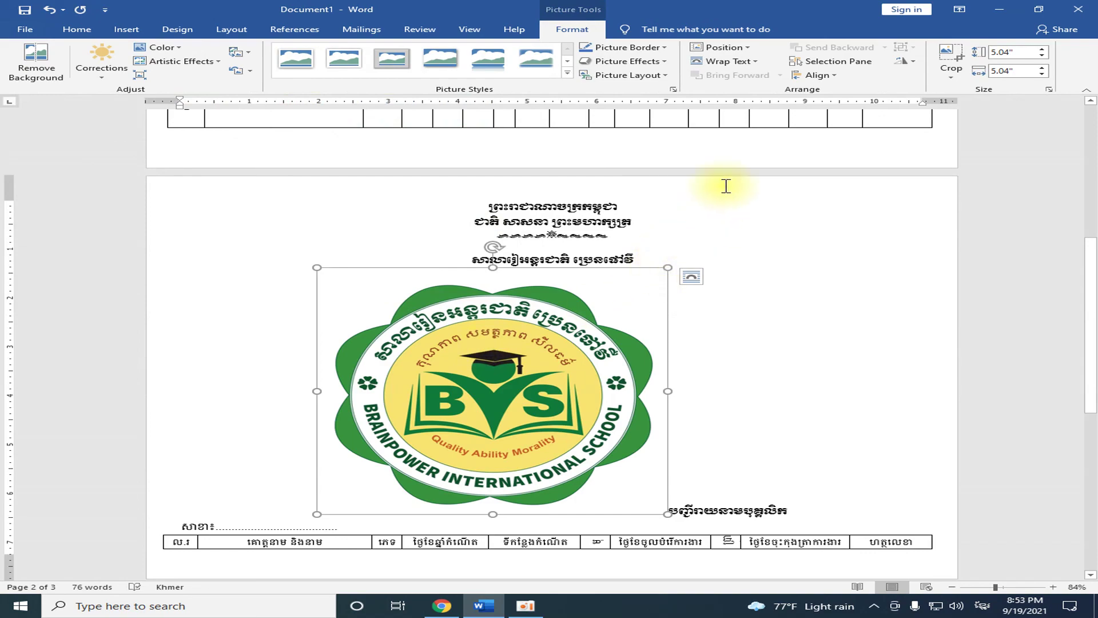
{"action": "left_click", "coordinate": [755, 62]}
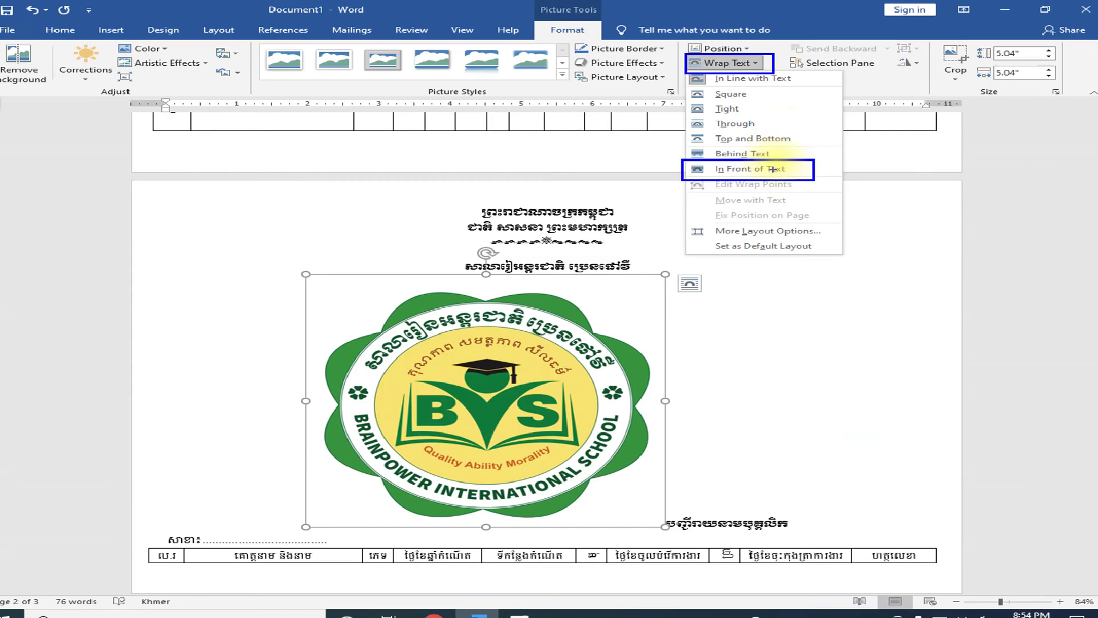
- Set the logo's text wrapping to In Front of Text
{"action": "left_click", "coordinate": [761, 166]}
{"action": "left_click", "coordinate": [729, 61]}
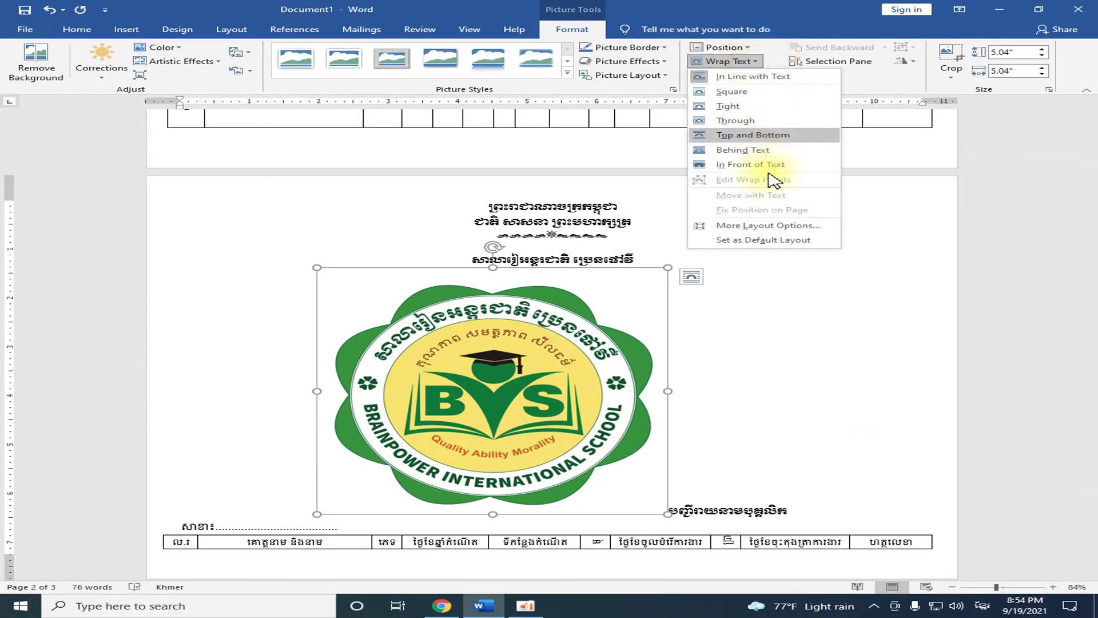
{"action": "left_click", "coordinate": [771, 166]}
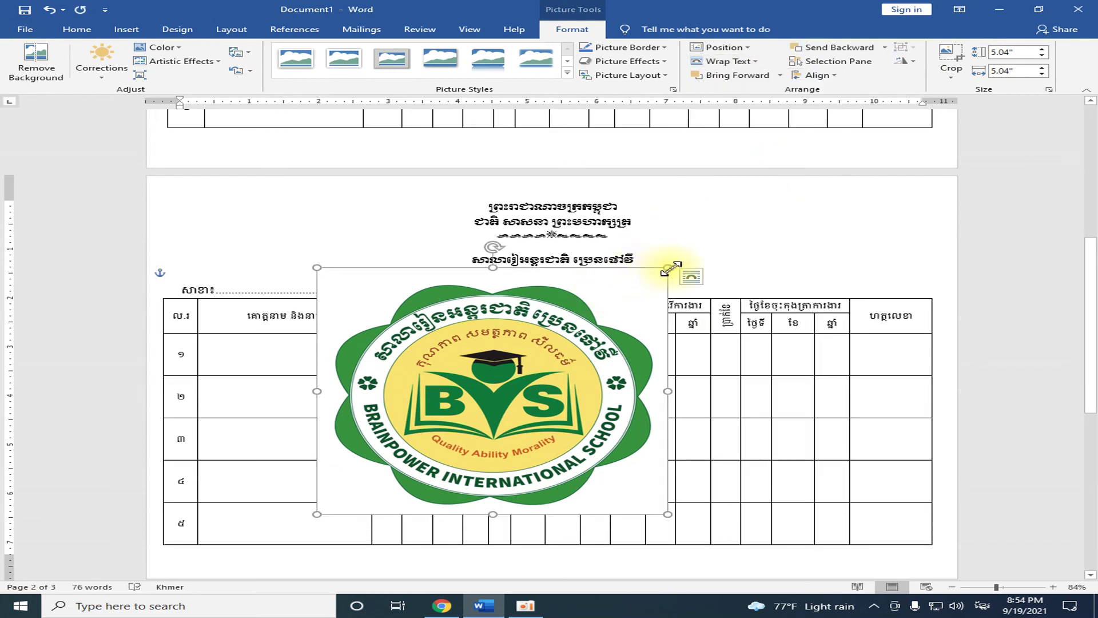
- Shrink the logo to 1 inch and place it at page 2's top-left beside the header
{"action": "mouse_move", "coordinate": [665, 269]}
{"action": "left_mouse_down"}
{"action": "mouse_move", "coordinate": [423, 453]}
{"action": "mouse_move", "coordinate": [307, 252]}
{"action": "left_mouse_up"}
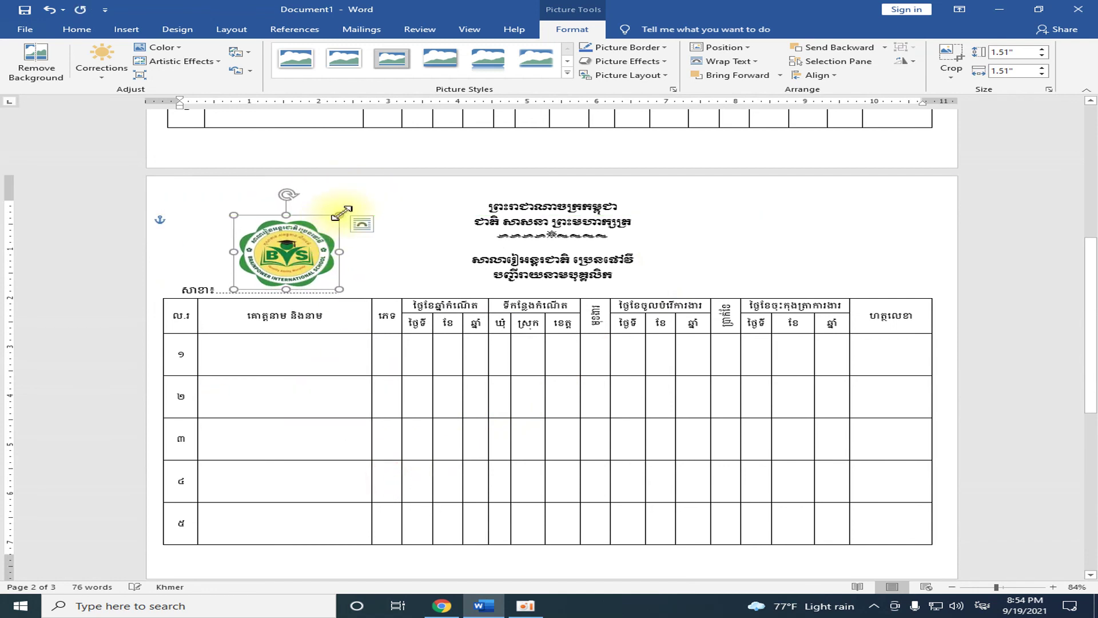
{"action": "left_click_drag", "start_coordinate": [339, 215], "coordinate": [275, 247]}
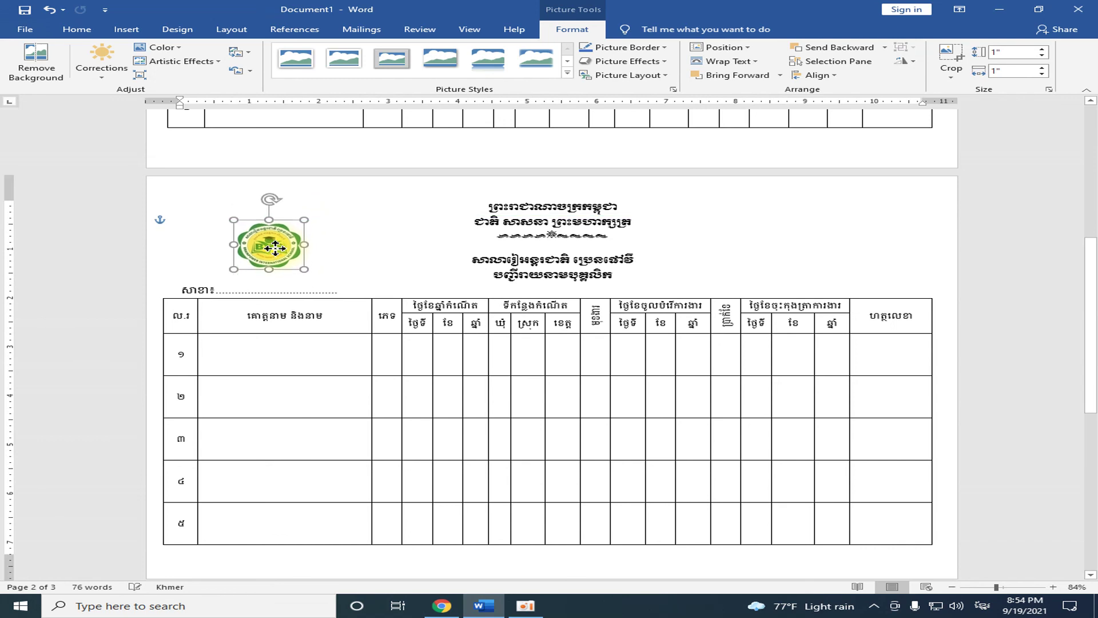
{"action": "left_click_drag", "start_coordinate": [275, 247], "coordinate": [275, 249]}
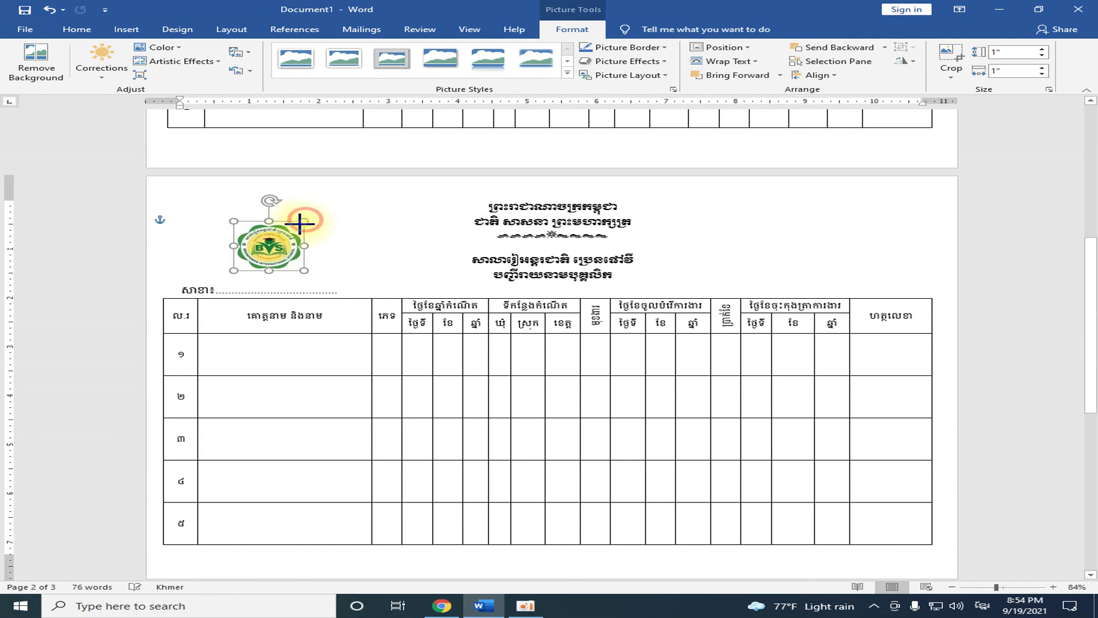
{"action": "left_click", "coordinate": [343, 233]}
{"action": "left_click", "coordinate": [268, 247]}
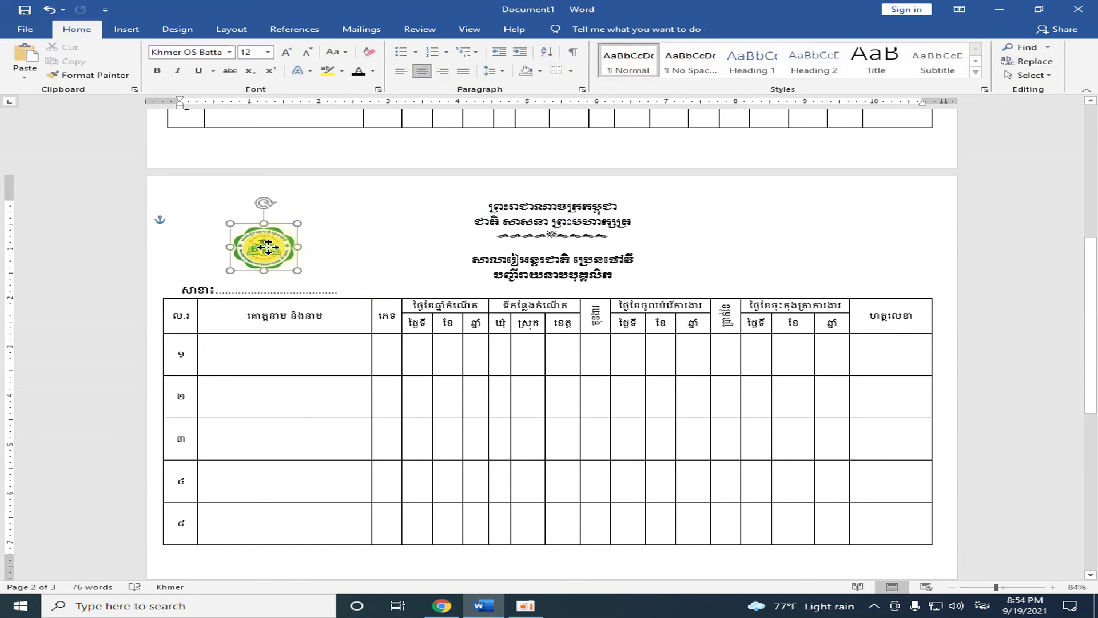
{"action": "left_click", "coordinate": [343, 252]}
- Compare the page 1 and page 2 headers and set the view zoom to 110%
{"action": "scroll", "coordinate": [694, 284], "scroll_direction": "up", "scroll_amount": 1}
{"action": "scroll", "coordinate": [694, 284], "scroll_direction": "up", "scroll_amount": 3}
{"action": "scroll", "coordinate": [715, 294], "scroll_direction": "up", "scroll_amount": 3}
{"action": "scroll", "coordinate": [491, 300], "scroll_direction": "down", "scroll_amount": 4}
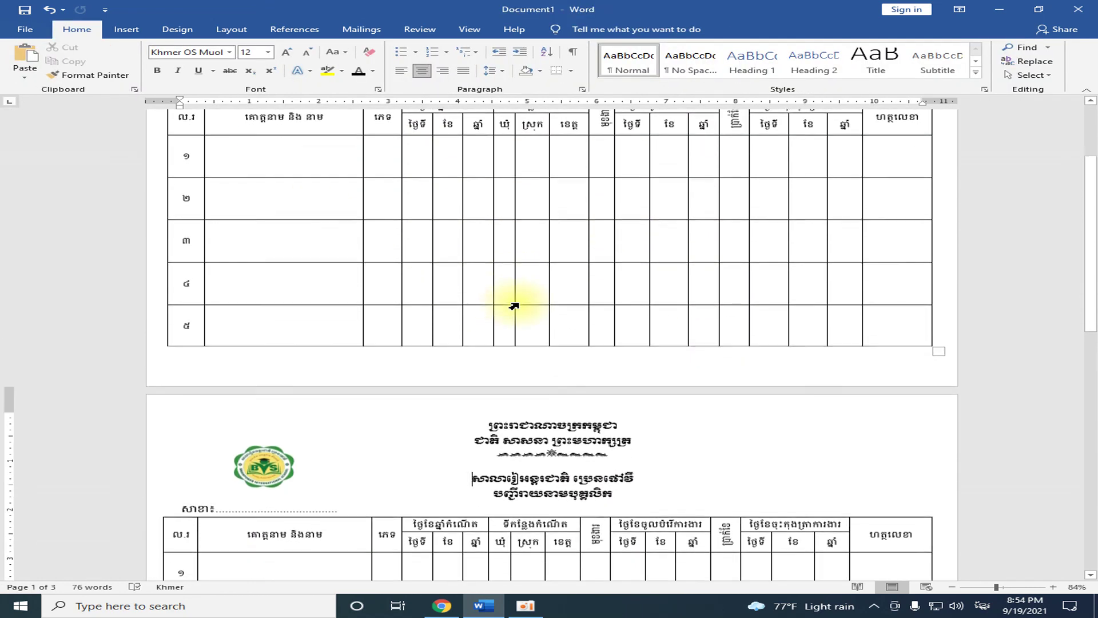
{"action": "scroll", "coordinate": [514, 302], "scroll_direction": "down", "scroll_amount": 5}
{"action": "scroll", "coordinate": [559, 335], "scroll_direction": "down", "scroll_amount": 7}
{"action": "scroll", "coordinate": [852, 540], "scroll_direction": "up", "scroll_amount": 2}
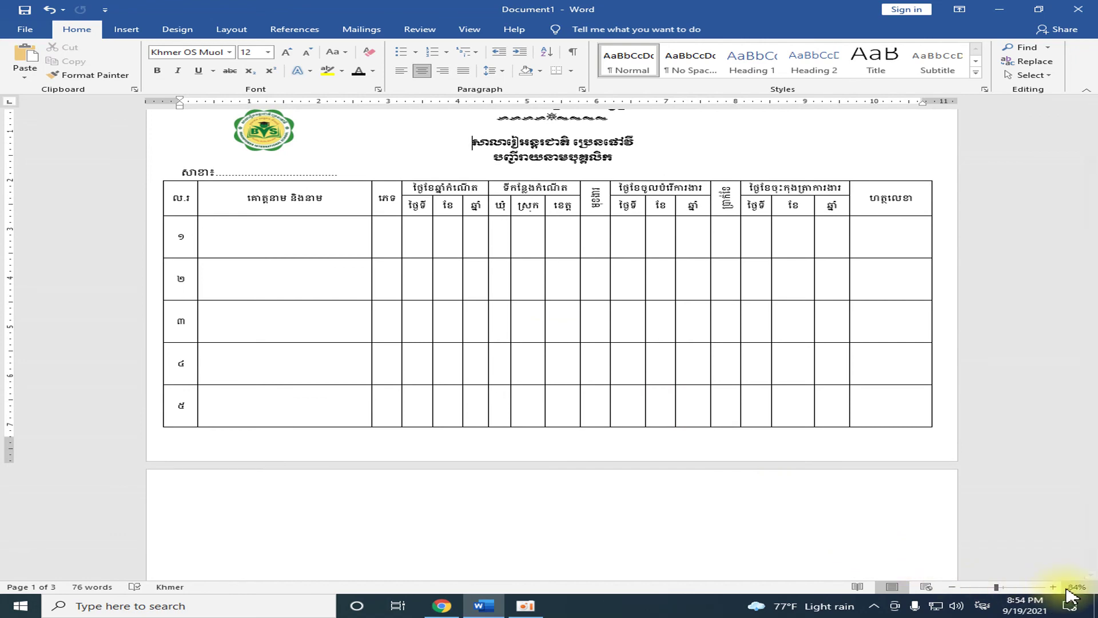
{"action": "scroll", "coordinate": [886, 535], "scroll_direction": "up", "scroll_amount": 1, "text": "ctrl"}
{"action": "scroll", "coordinate": [937, 529], "scroll_direction": "up", "scroll_amount": 2, "text": "ctrl"}
{"action": "scroll", "coordinate": [975, 522], "scroll_direction": "up", "scroll_amount": 1, "text": "ctrl"}
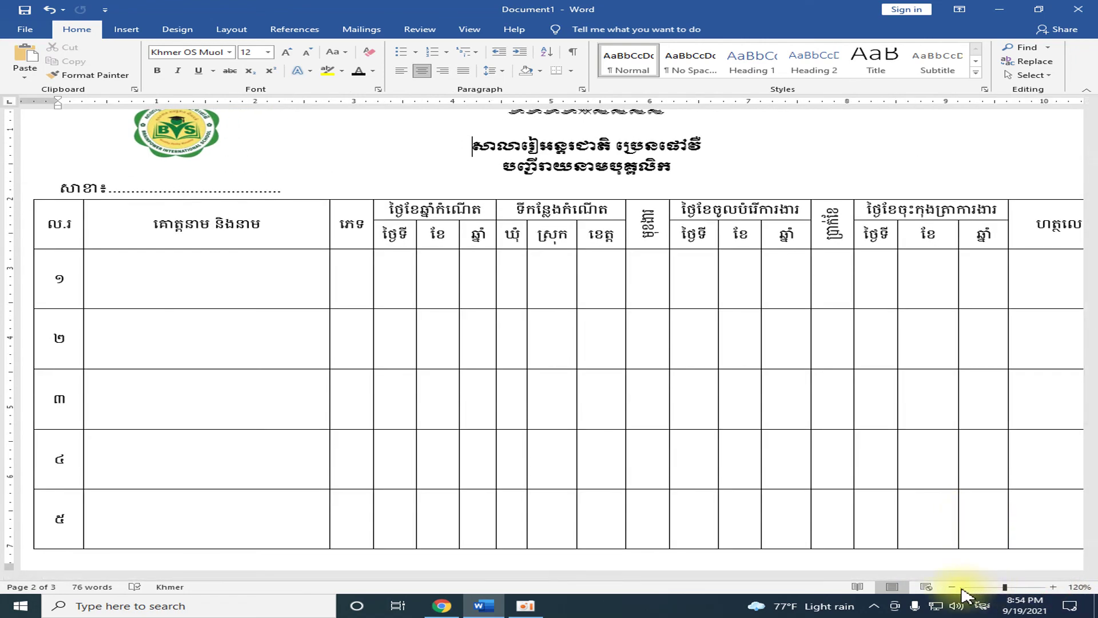
{"action": "left_click", "coordinate": [951, 587]}
{"action": "left_click", "coordinate": [952, 587]}
{"action": "scroll", "coordinate": [960, 455], "scroll_direction": "up", "scroll_amount": 1}
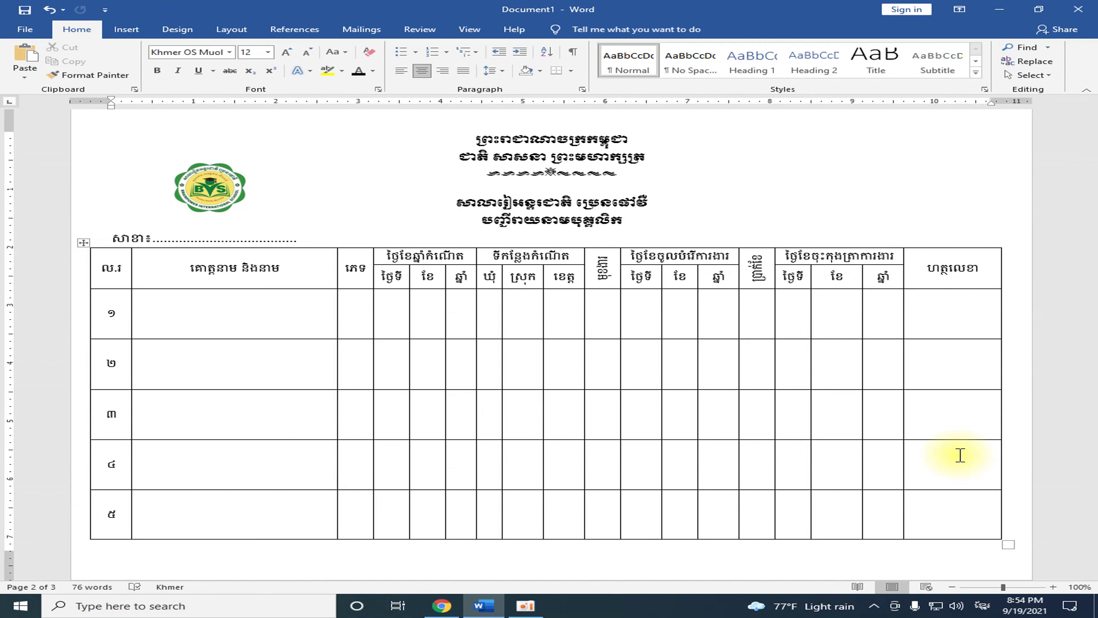
{"action": "left_click", "coordinate": [1053, 587]}
{"action": "scroll", "coordinate": [1005, 529], "scroll_direction": "down", "scroll_amount": 1}
{"action": "scroll", "coordinate": [1004, 530], "scroll_direction": "down", "scroll_amount": 2}
{"action": "scroll", "coordinate": [1009, 532], "scroll_direction": "up", "scroll_amount": 3}
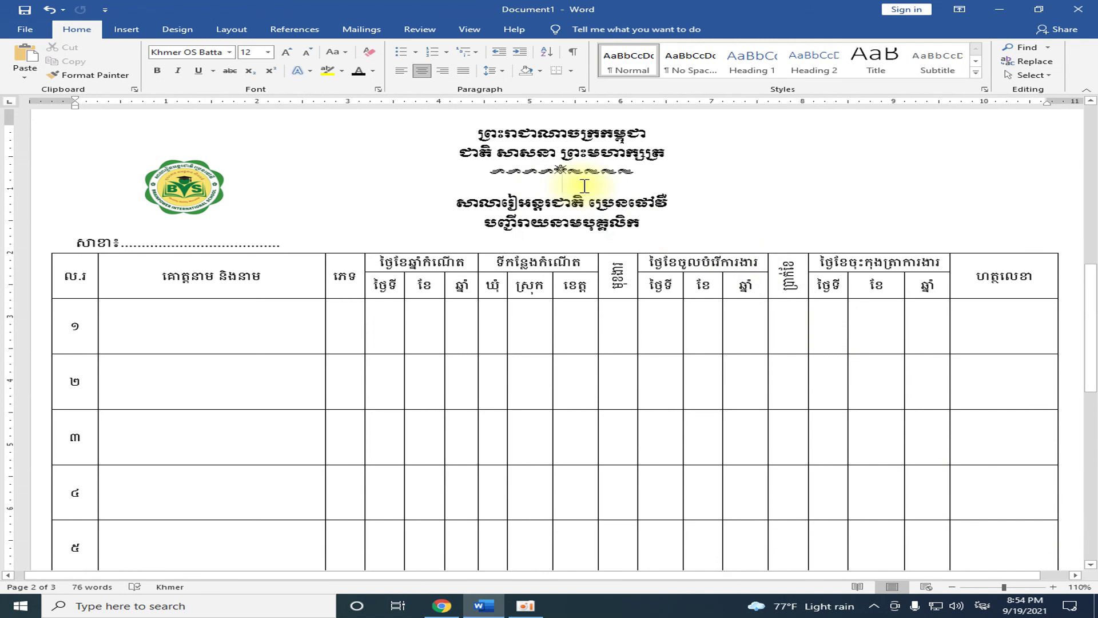
- Reduce the blank line under the page-2 ornament to font size 6
{"action": "key", "text": "ctrl+bracketleft"}
{"action": "key", "text": "ctrl+bracketleft"}
{"action": "key", "text": "ctrl+bracketleft"}
{"action": "key", "text": "ctrl+bracketleft"}
{"action": "key", "text": "ctrl+bracketleft"}
{"action": "key", "text": "ctrl+bracketleft"}
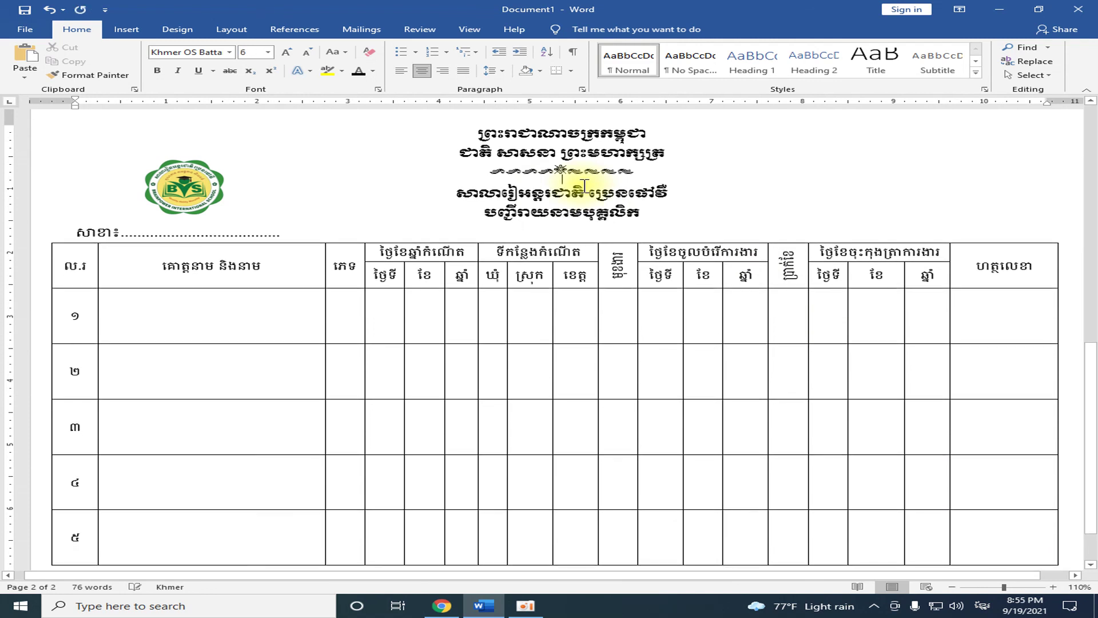
{"action": "scroll", "coordinate": [612, 252], "scroll_direction": "down", "scroll_amount": 2}
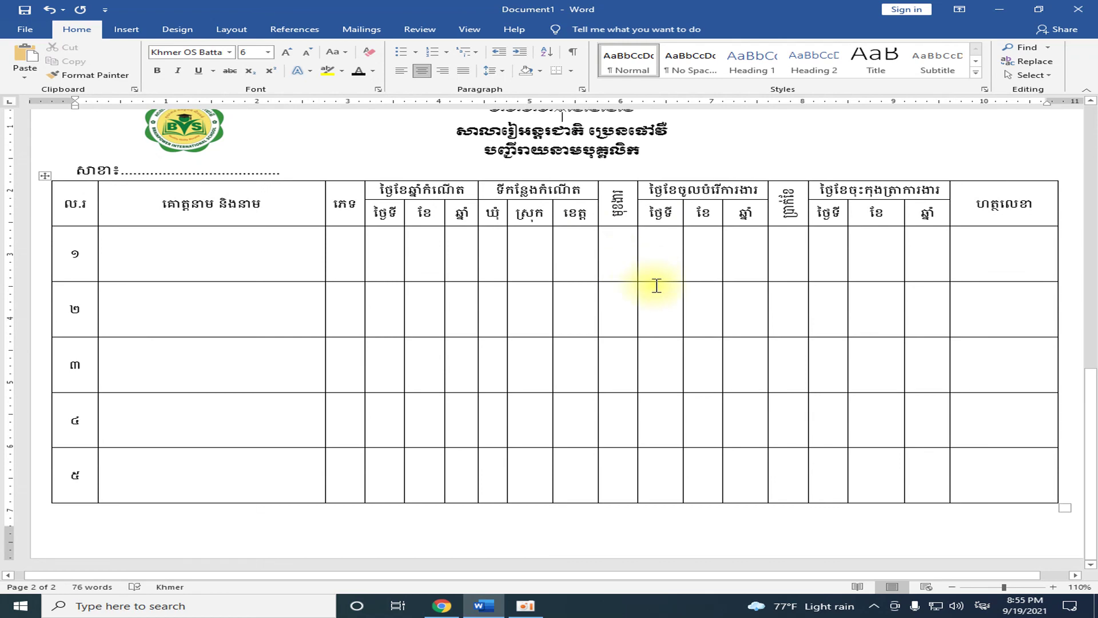
{"action": "scroll", "coordinate": [664, 285], "scroll_direction": "up", "scroll_amount": 4}
{"action": "scroll", "coordinate": [665, 284], "scroll_direction": "down", "scroll_amount": 3}
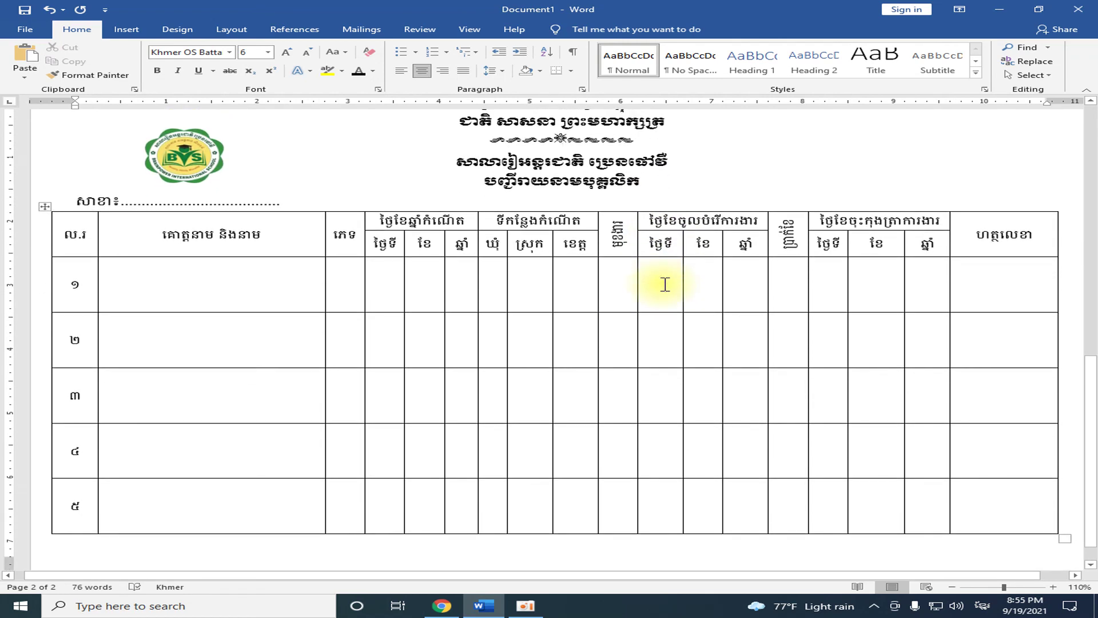
{"action": "scroll", "coordinate": [665, 284], "scroll_direction": "up", "scroll_amount": 2}
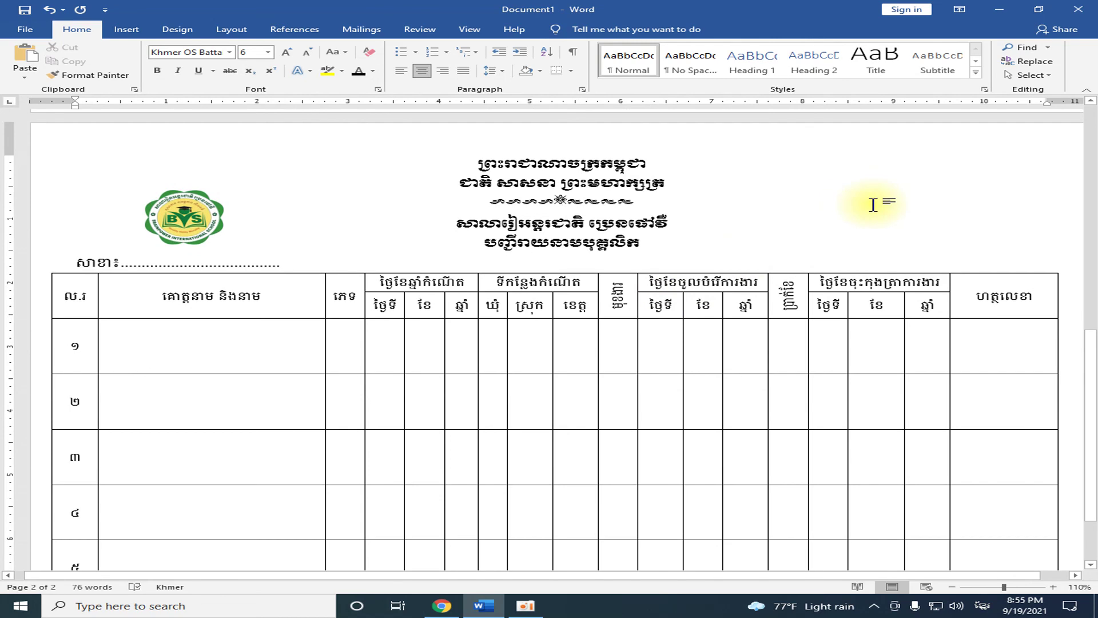
{"action": "scroll", "coordinate": [950, 523], "scroll_direction": "down", "scroll_amount": 1}
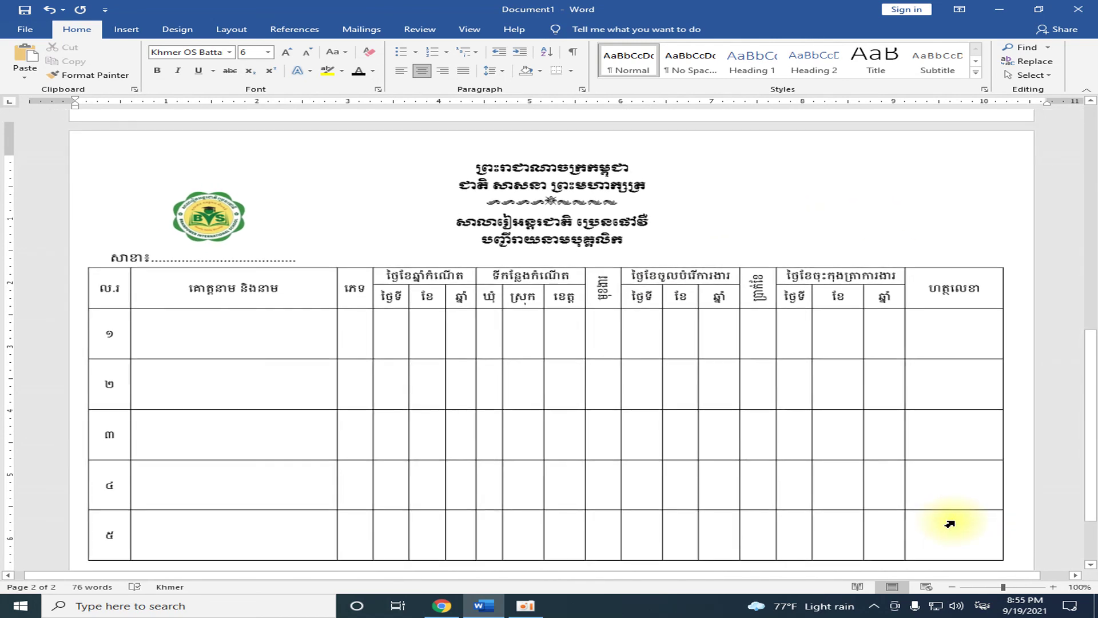
{"action": "scroll", "coordinate": [1076, 436], "scroll_direction": "down", "scroll_amount": 1}
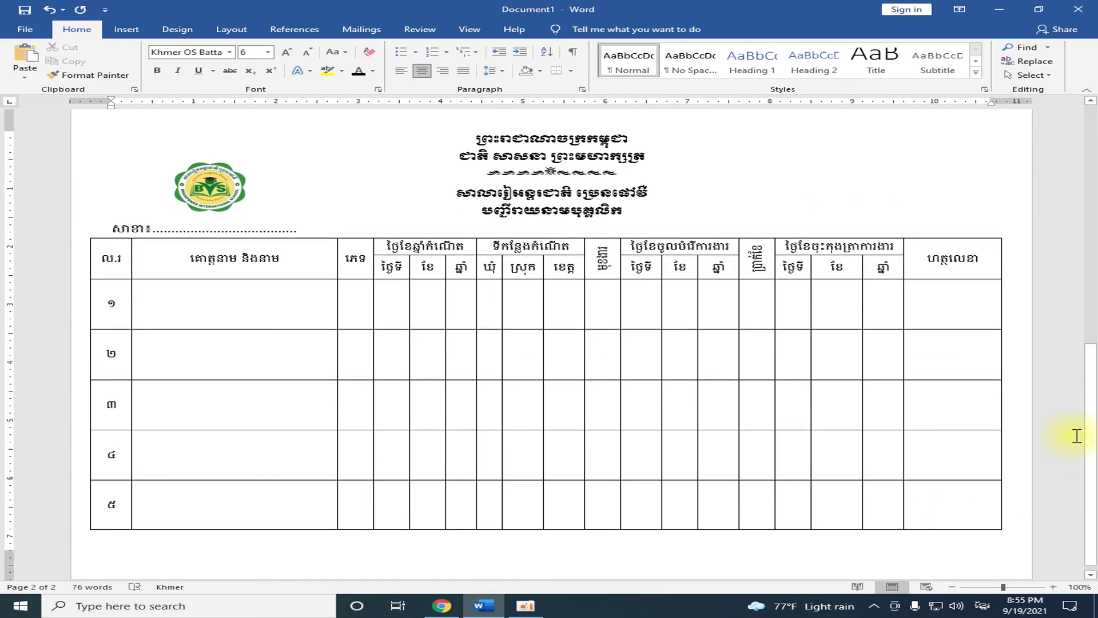
{"action": "scroll", "coordinate": [1039, 503], "scroll_direction": "up", "scroll_amount": 1}
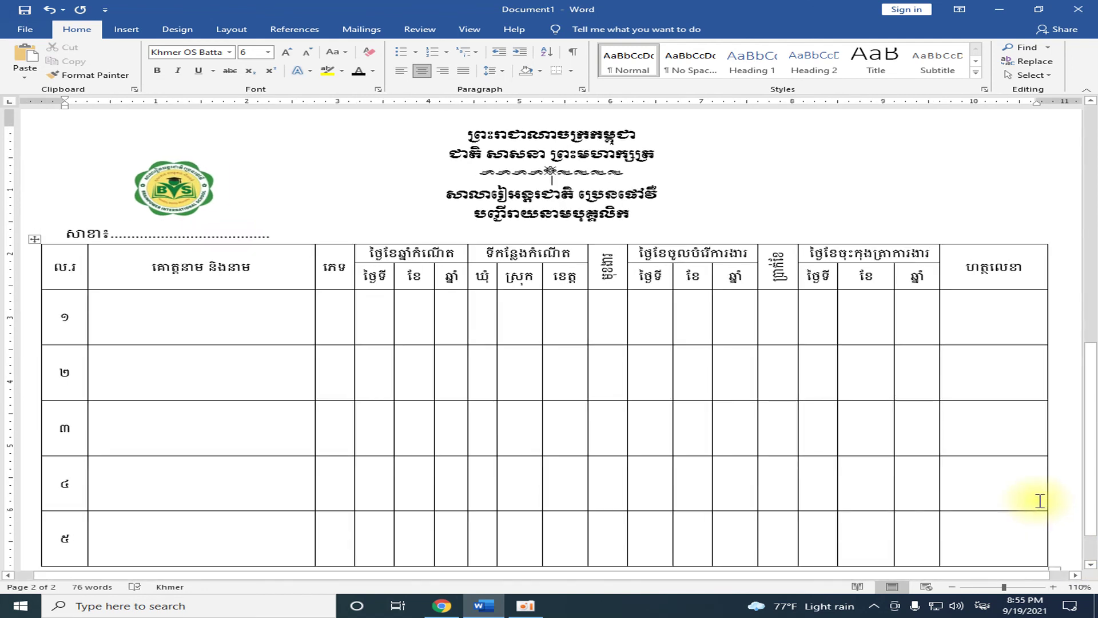